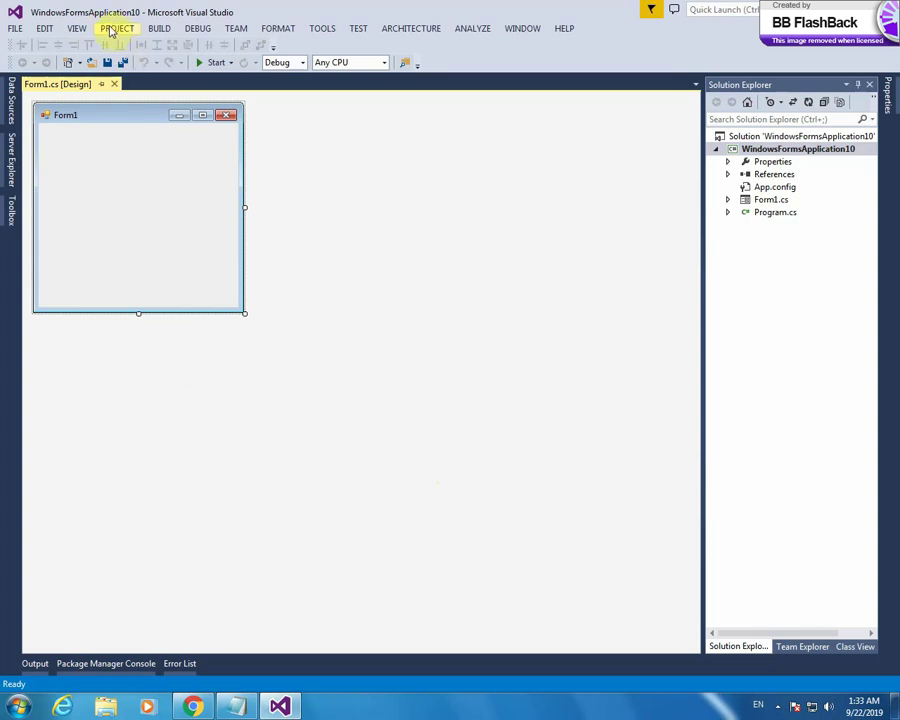
# Step: Add a new Crystal Reports item from the Reporting templates to the project, named Invoice.rpt
pyautogui.click(119, 30)
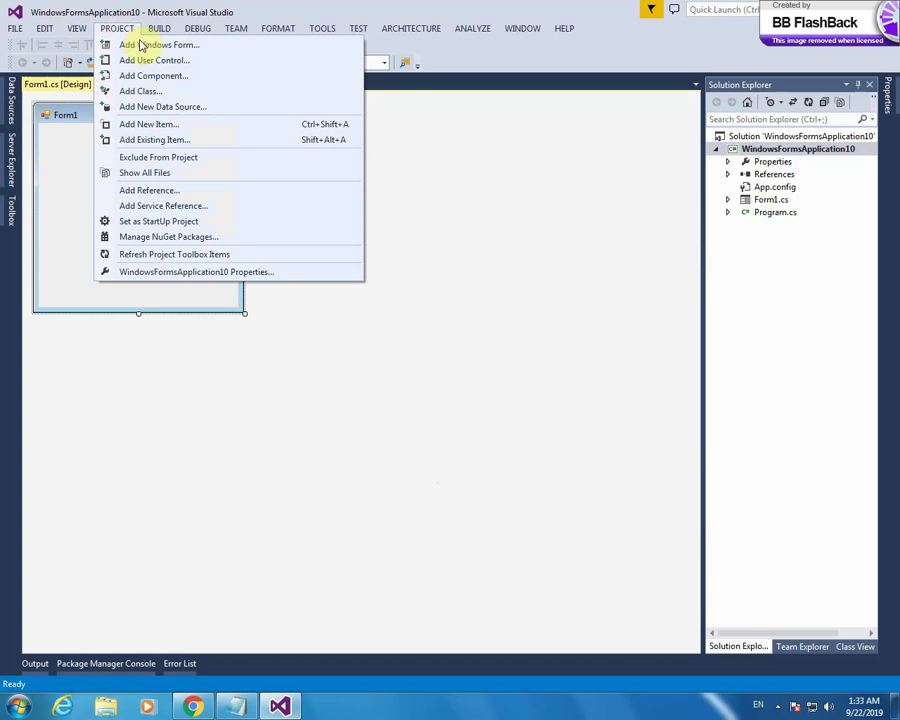
pyautogui.click(166, 125)
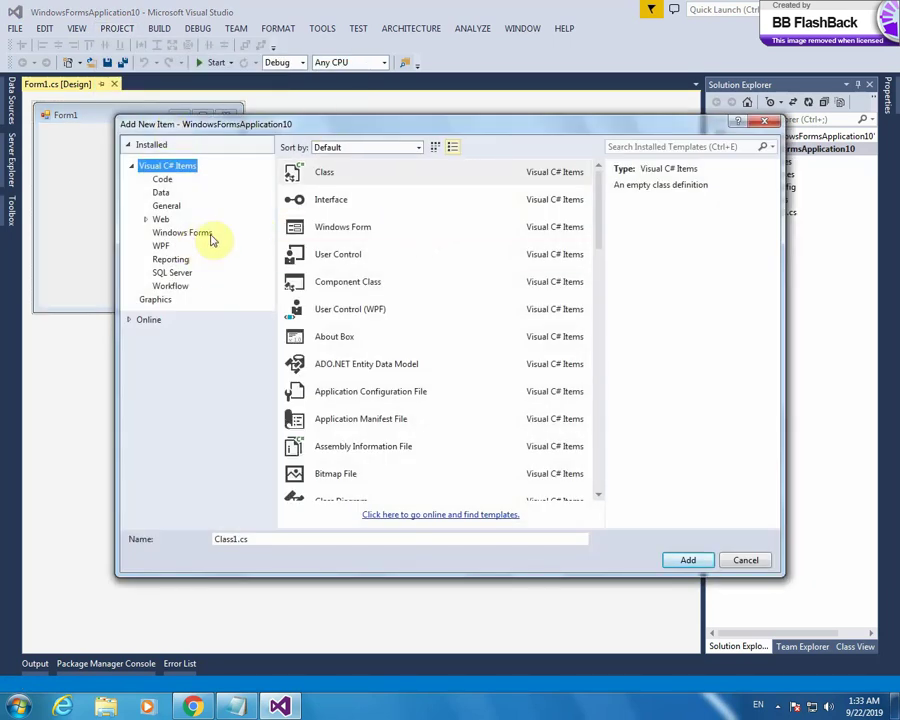
pyautogui.click(172, 259)
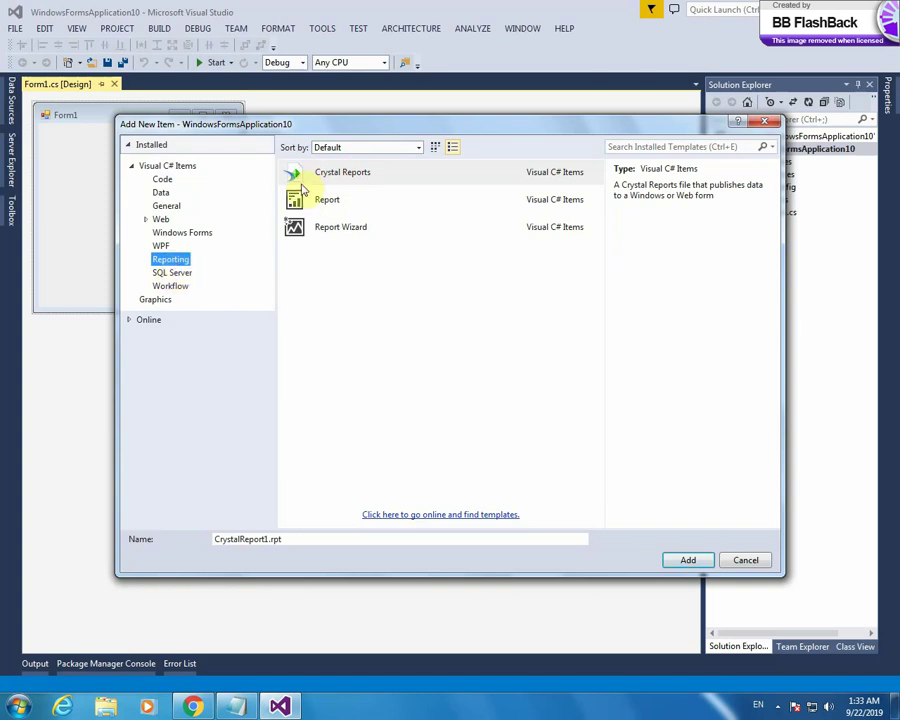
pyautogui.click(340, 174)
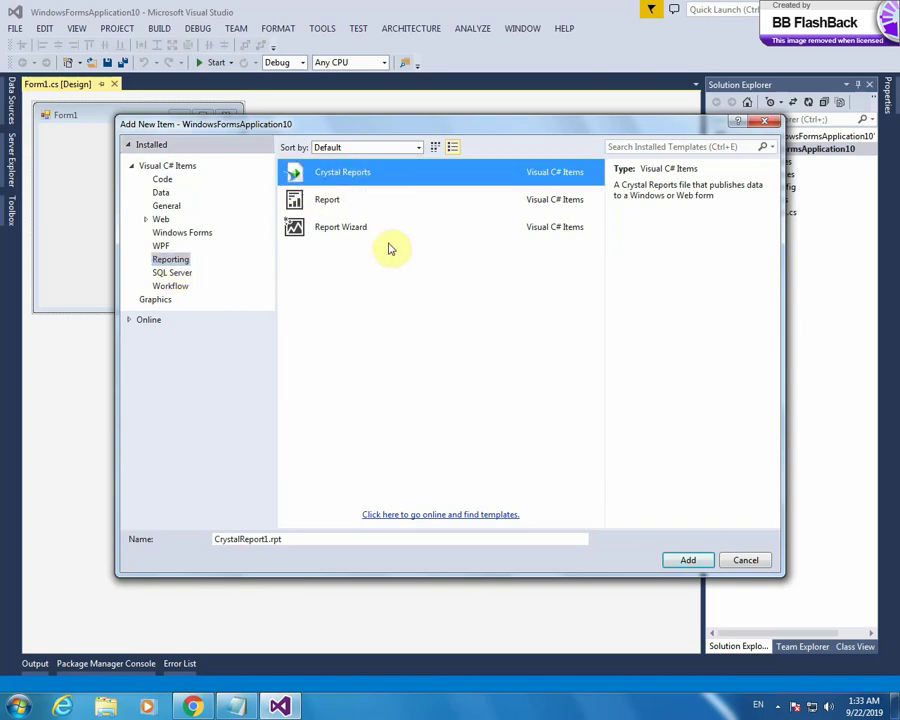
pyautogui.click(268, 538)
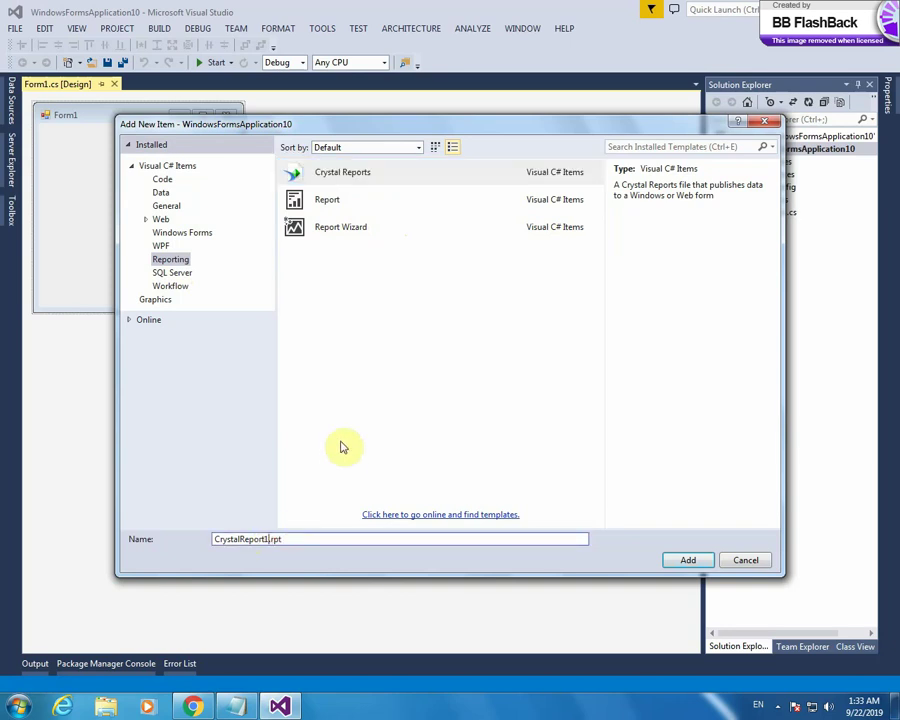
pyautogui.hotkey('shift', 'Home')
pyautogui.write('Invoice')
pyautogui.click(686, 565)
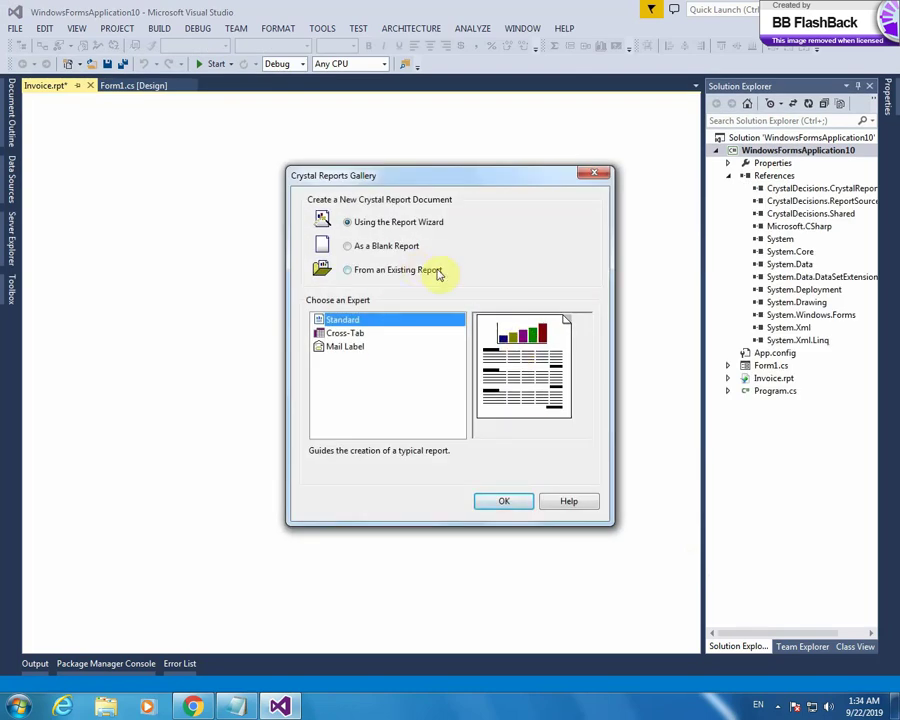
# Step: Preview the Cross-Tab, Mail Label and Standard experts offered for the new Crystal report
pyautogui.moveTo(382, 180); pyautogui.dragTo(291, 179)
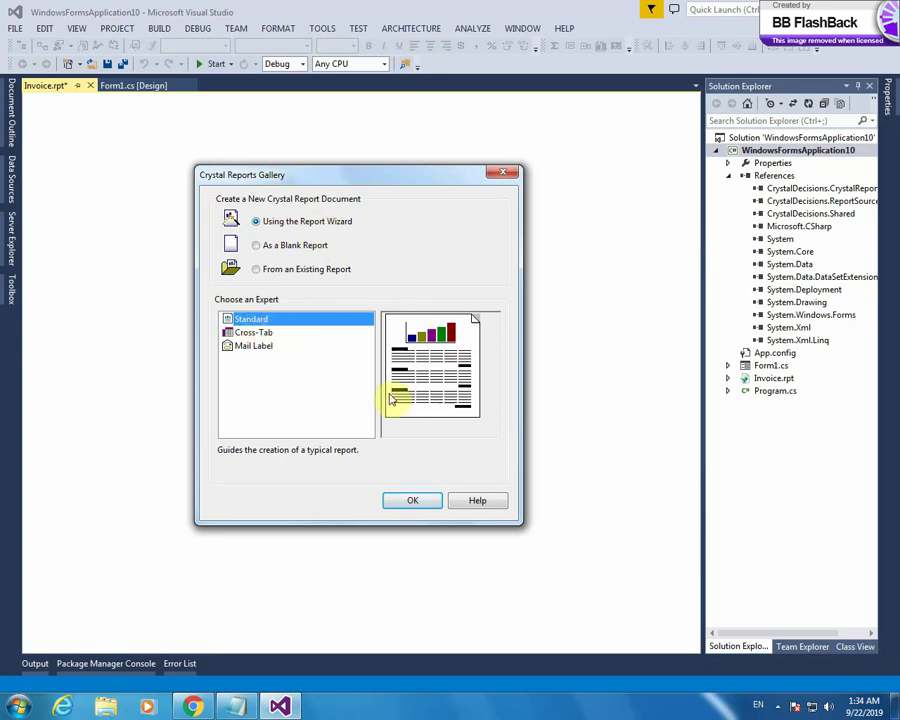
pyautogui.click(262, 333)
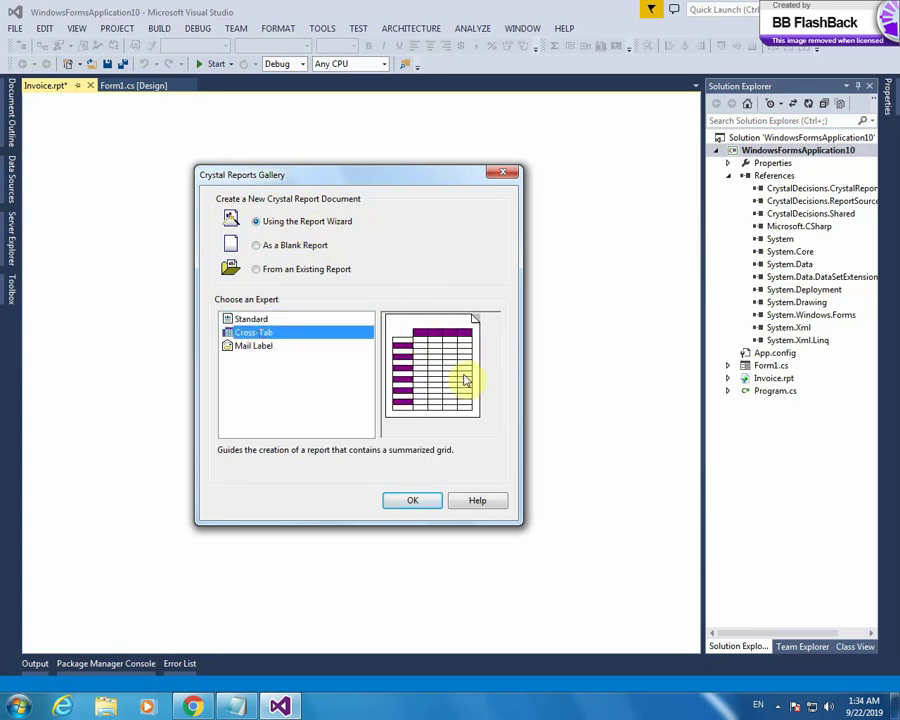
pyautogui.click(269, 350)
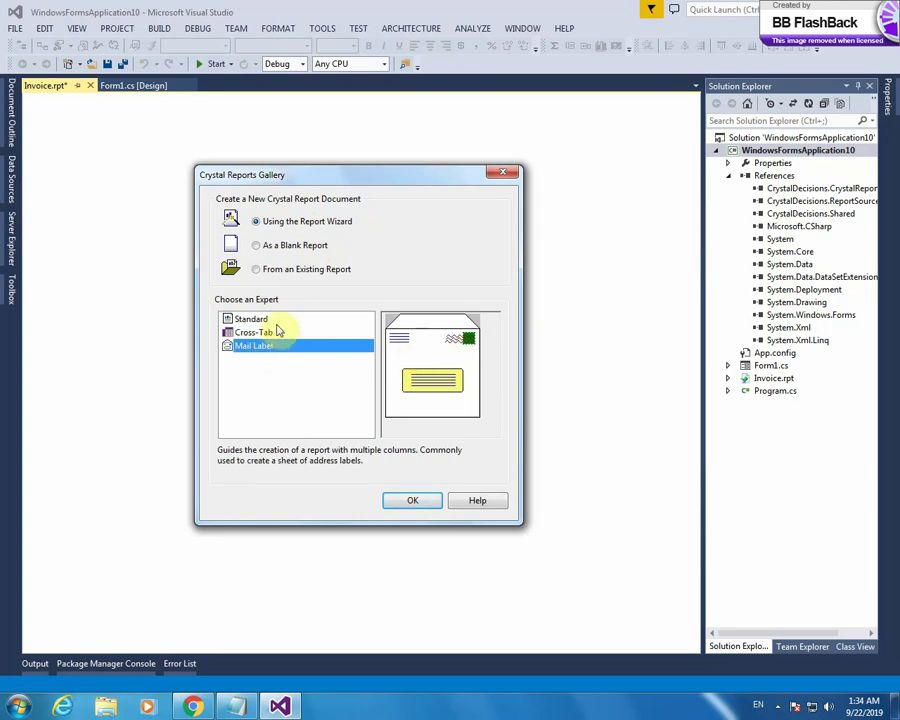
pyautogui.click(272, 319)
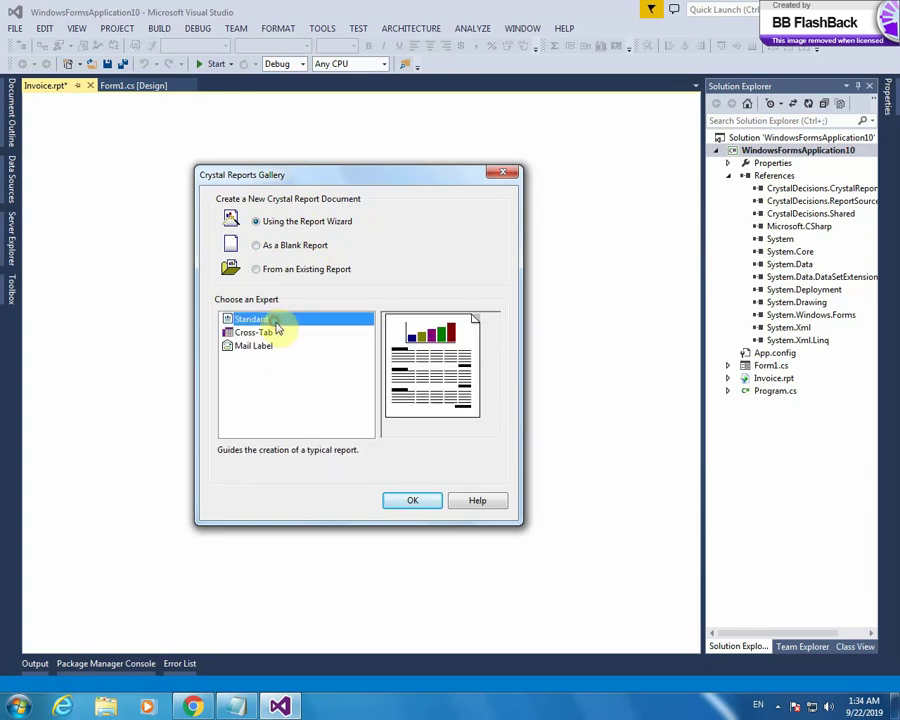
# Step: Create the new Crystal report as a blank report
pyautogui.click(267, 248)
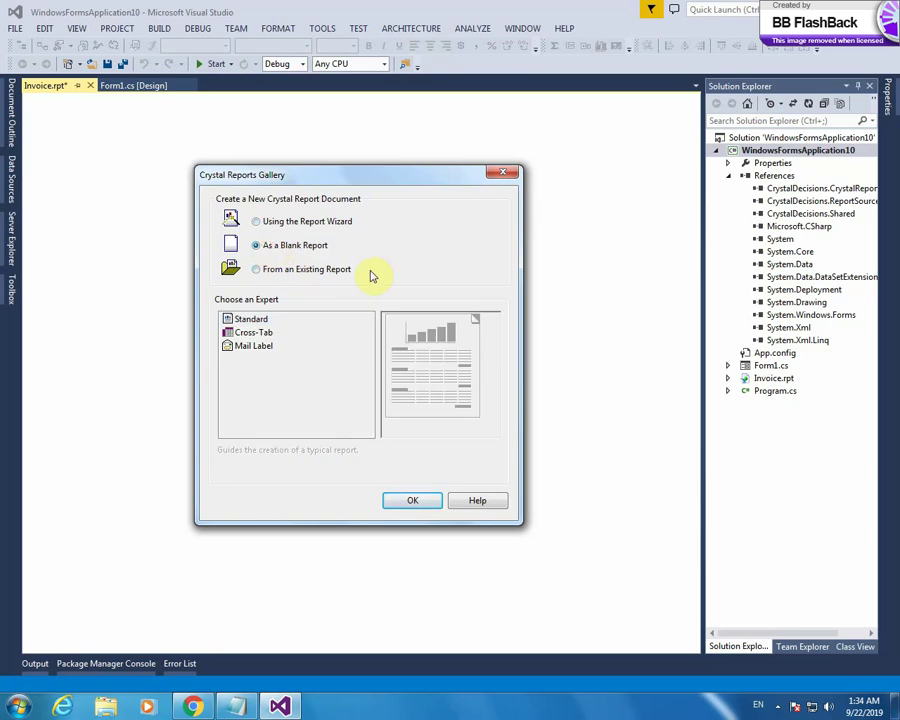
pyautogui.click(259, 270)
pyautogui.click(297, 247)
pyautogui.click(410, 499)
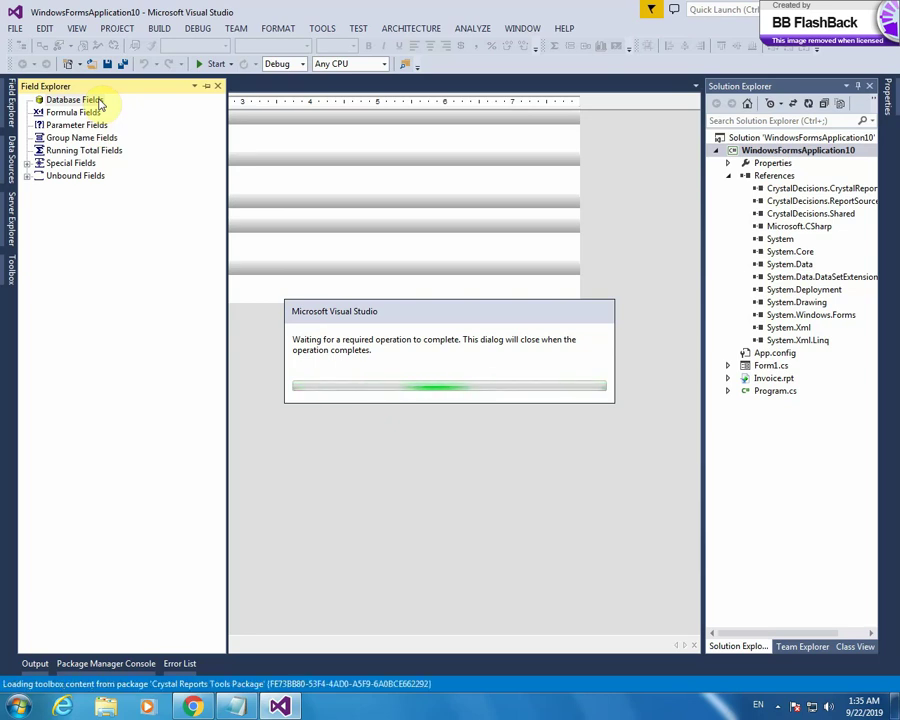
# Step: Open the Database Expert for the report's database fields and check the ODBC (RDO) sources available for a new connection
pyautogui.click(99, 102)
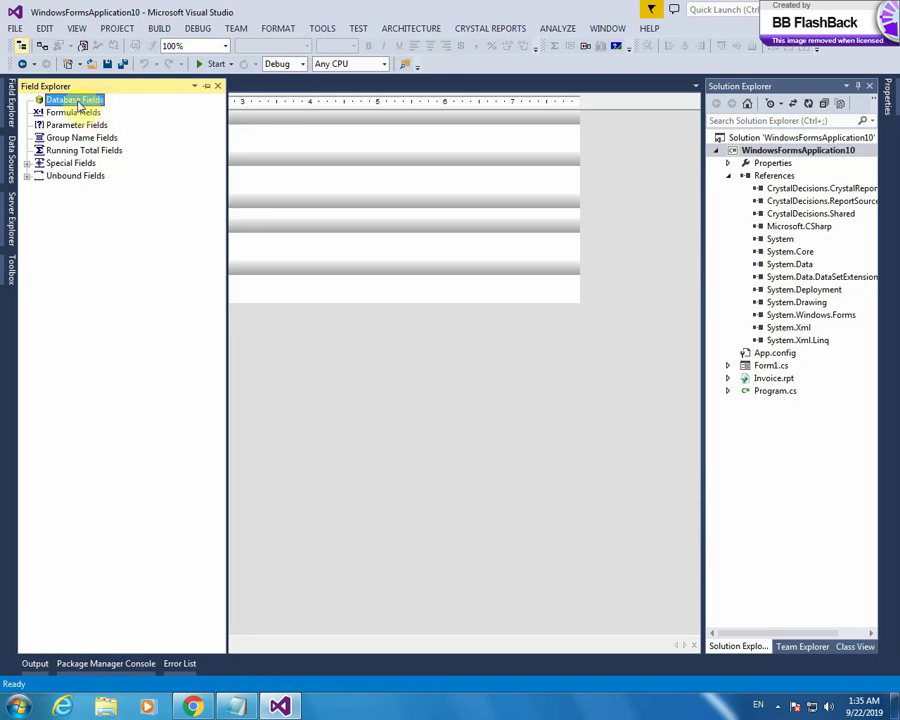
pyautogui.rightClick(78, 104)
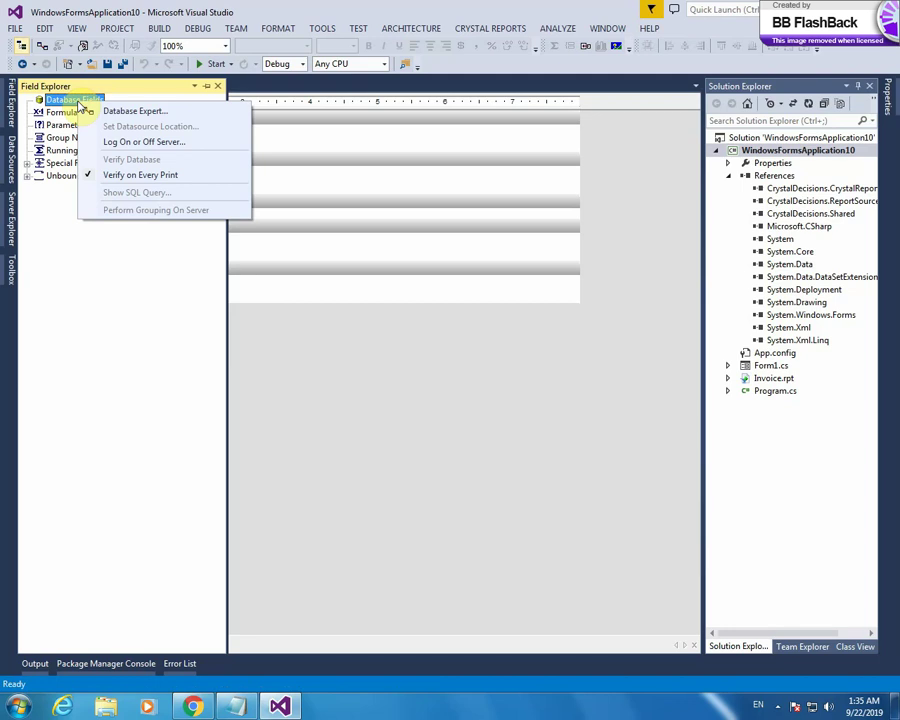
pyautogui.click(142, 114)
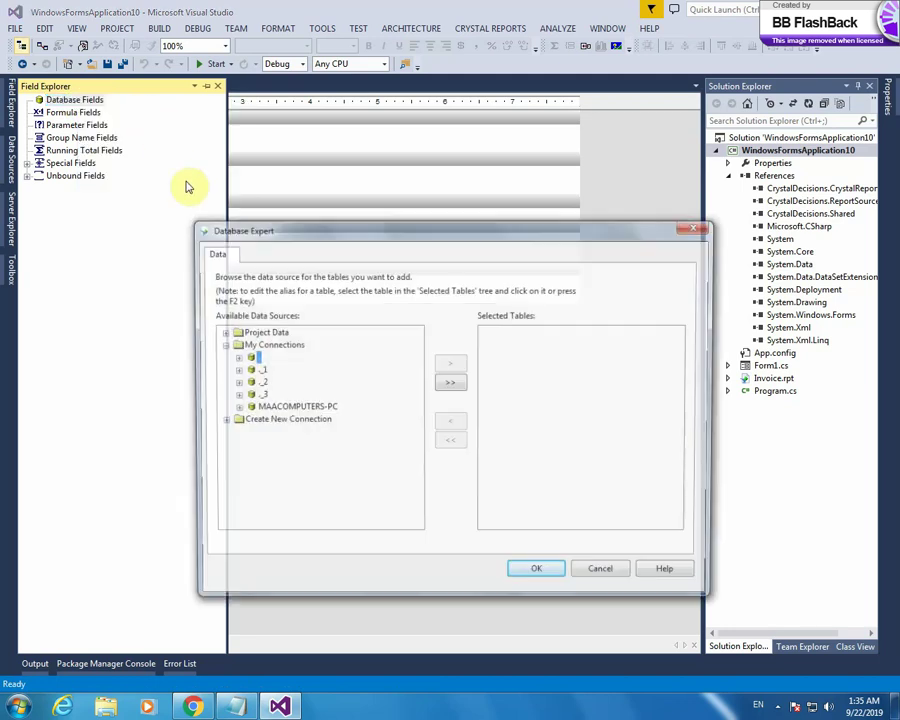
pyautogui.moveTo(315, 235); pyautogui.dragTo(231, 112)
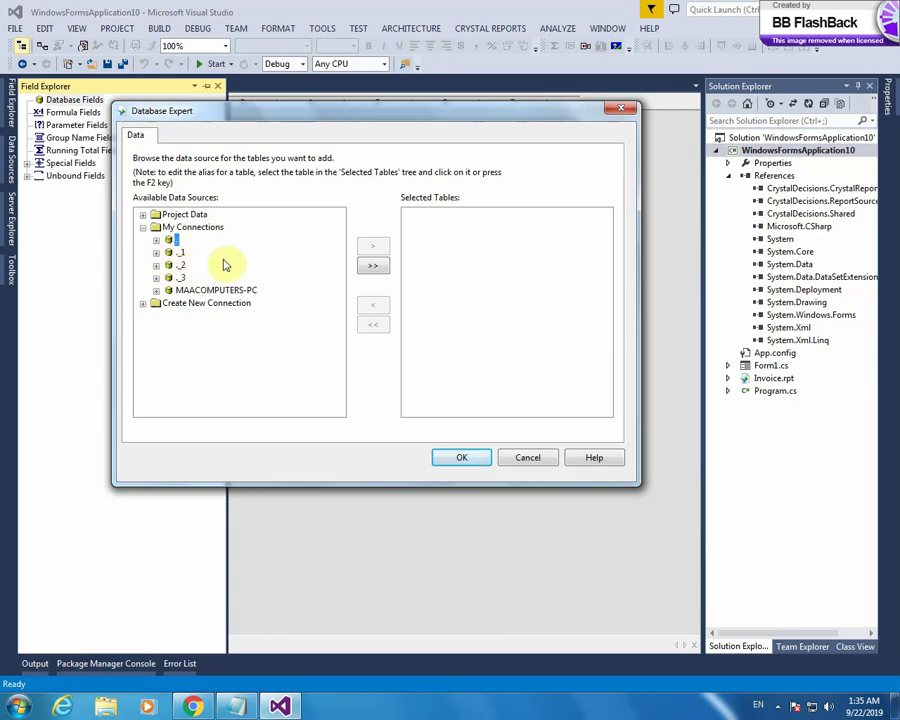
pyautogui.click(143, 304)
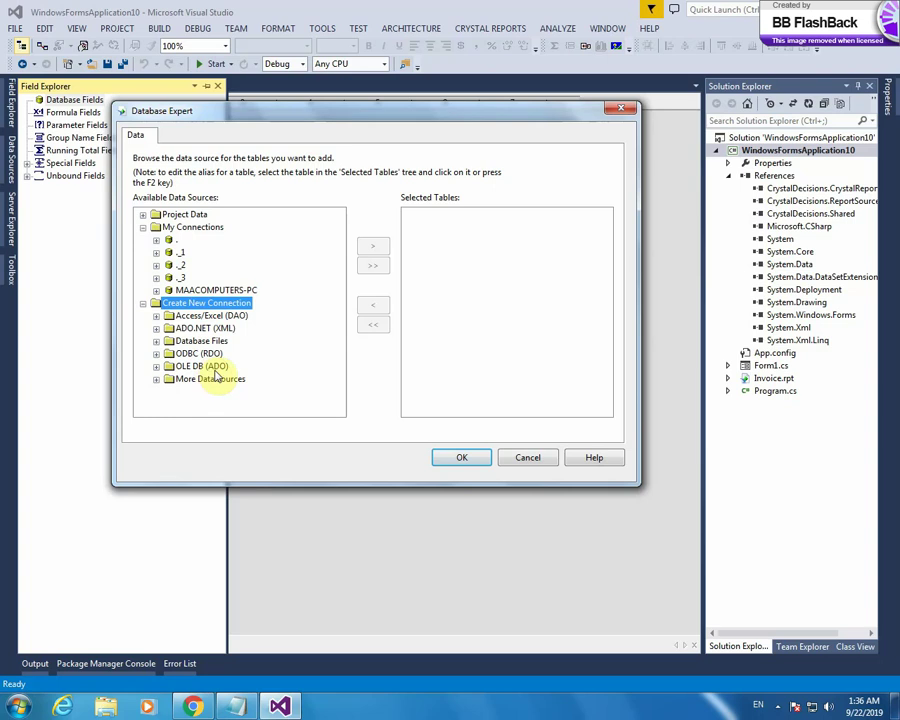
pyautogui.click(156, 355)
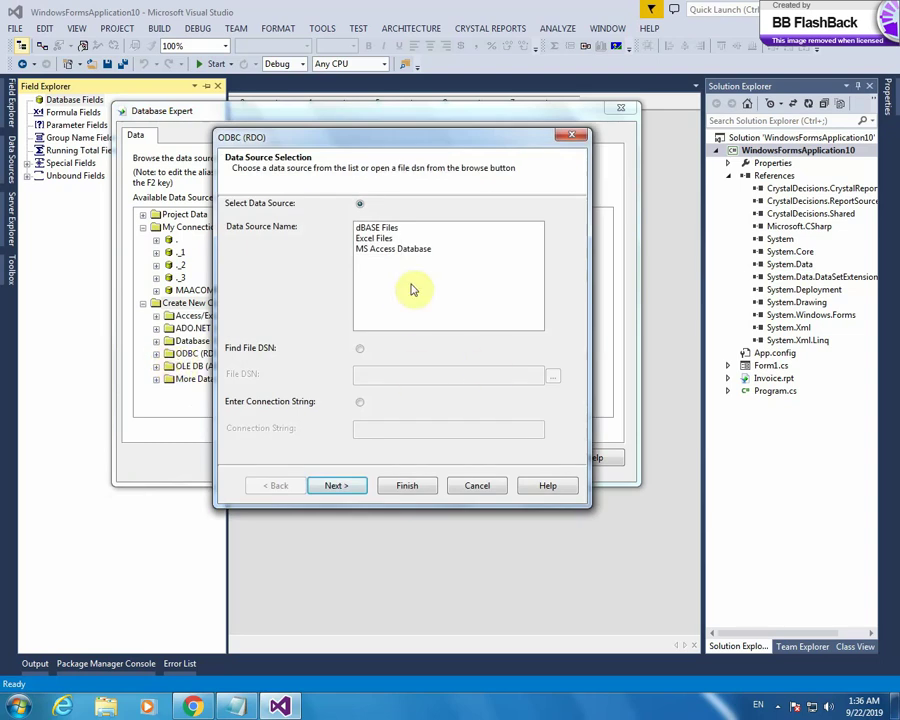
pyautogui.click(480, 490)
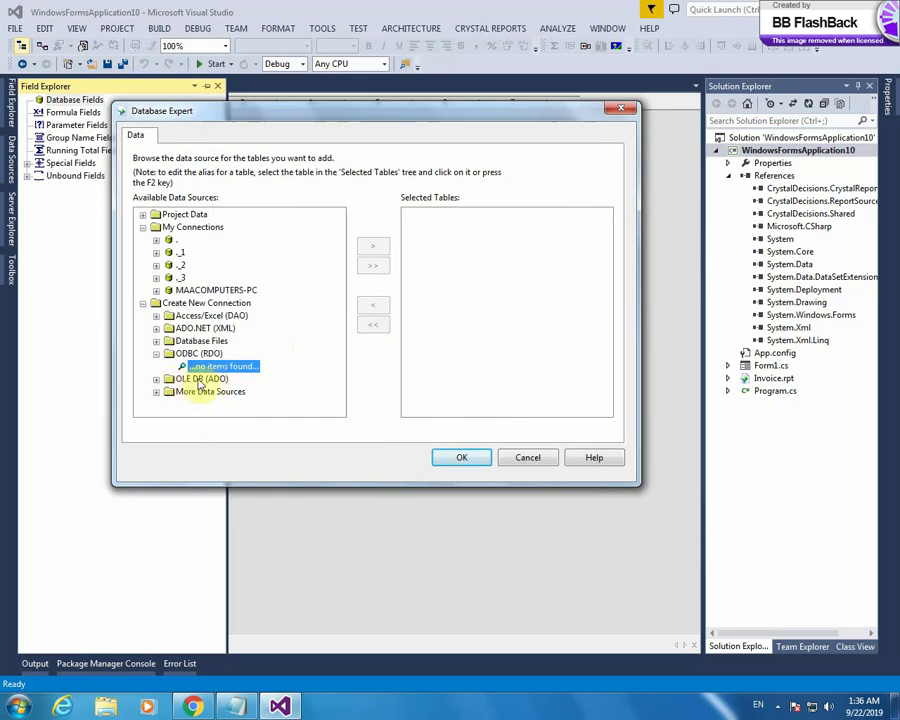
# Step: Start a new OLE DB (ADO) connection using the Microsoft OLE DB Provider for SQL Server
pyautogui.click(157, 379)
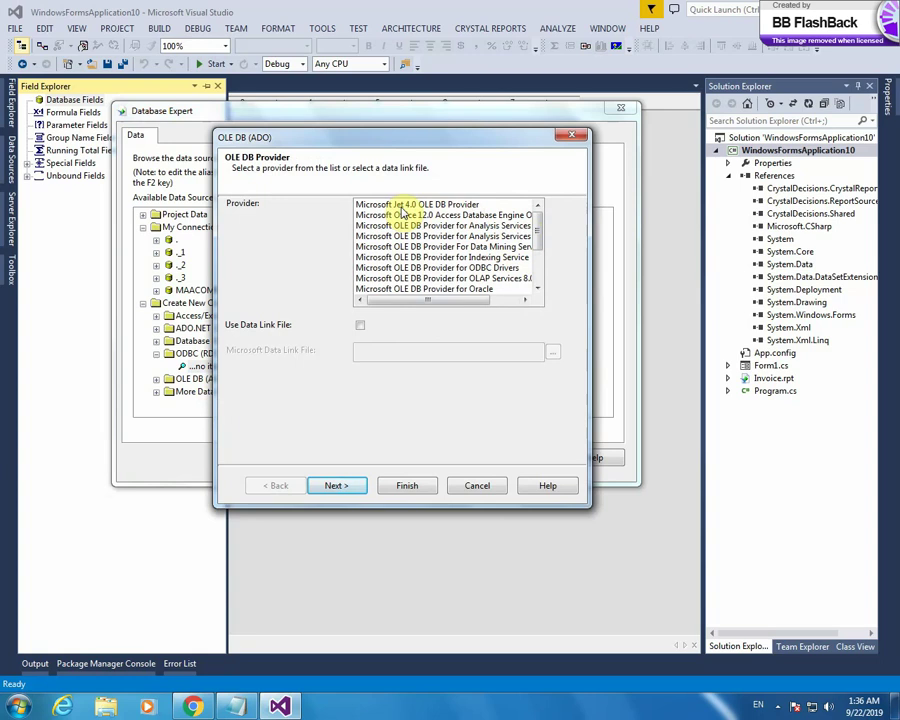
pyautogui.click(402, 206)
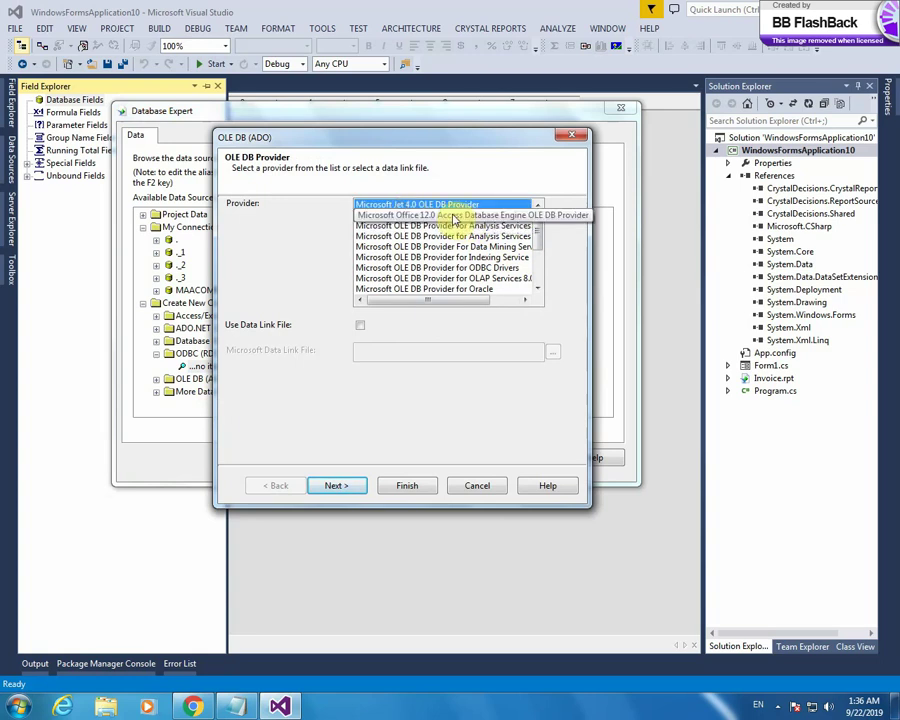
pyautogui.click(455, 216)
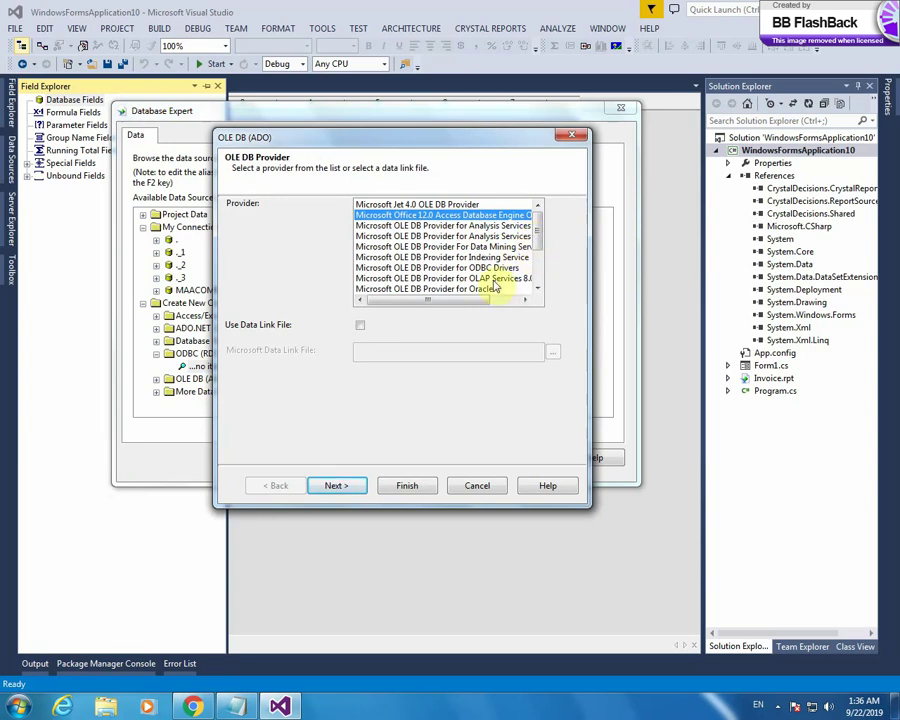
pyautogui.moveTo(479, 302); pyautogui.dragTo(518, 303)
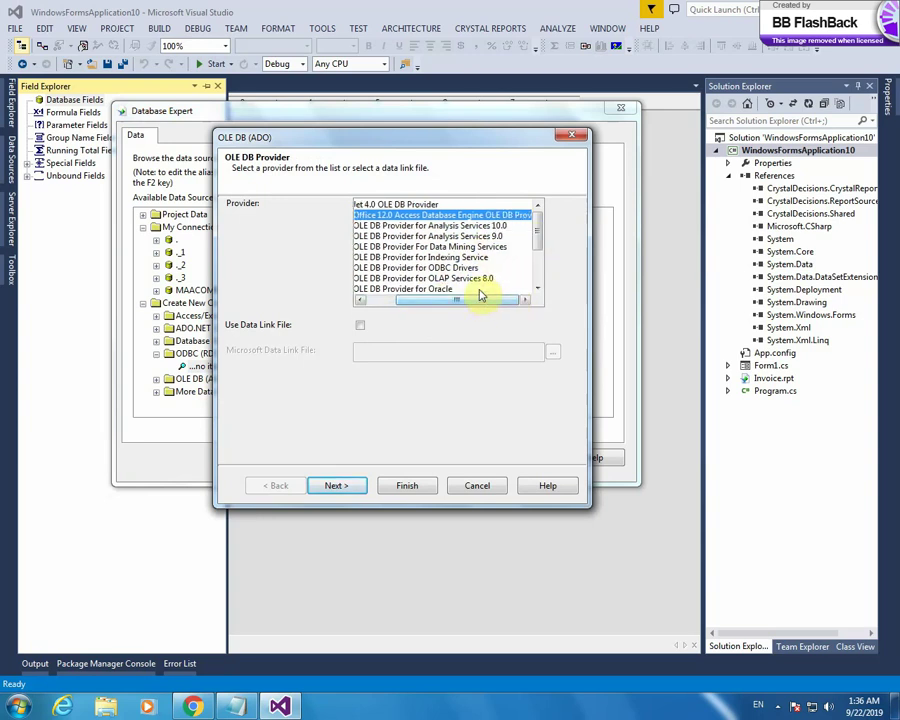
pyautogui.click(445, 289)
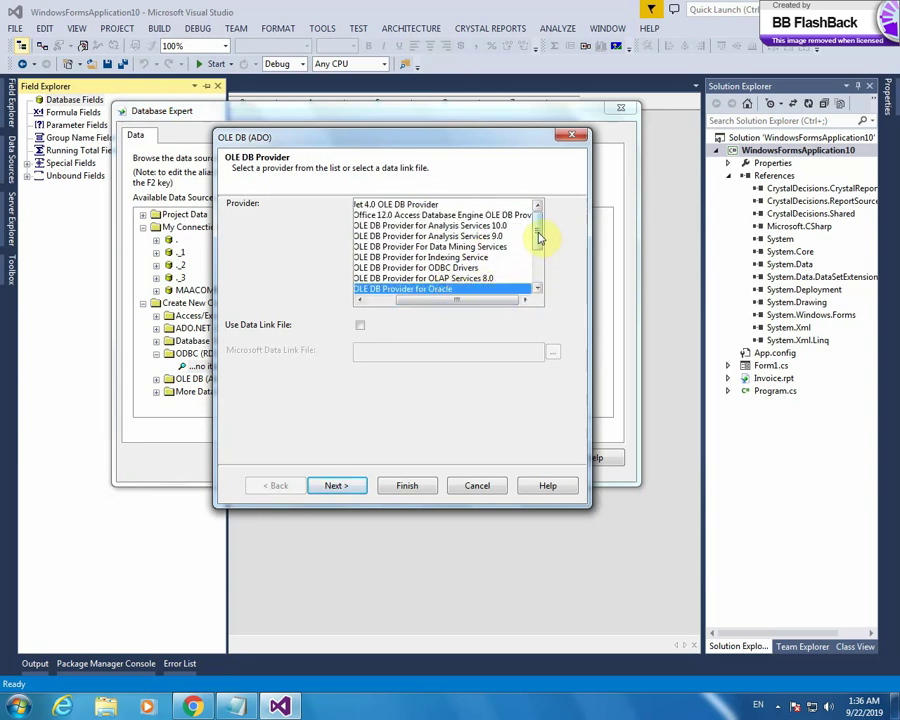
pyautogui.moveTo(540, 237); pyautogui.dragTo(542, 253)
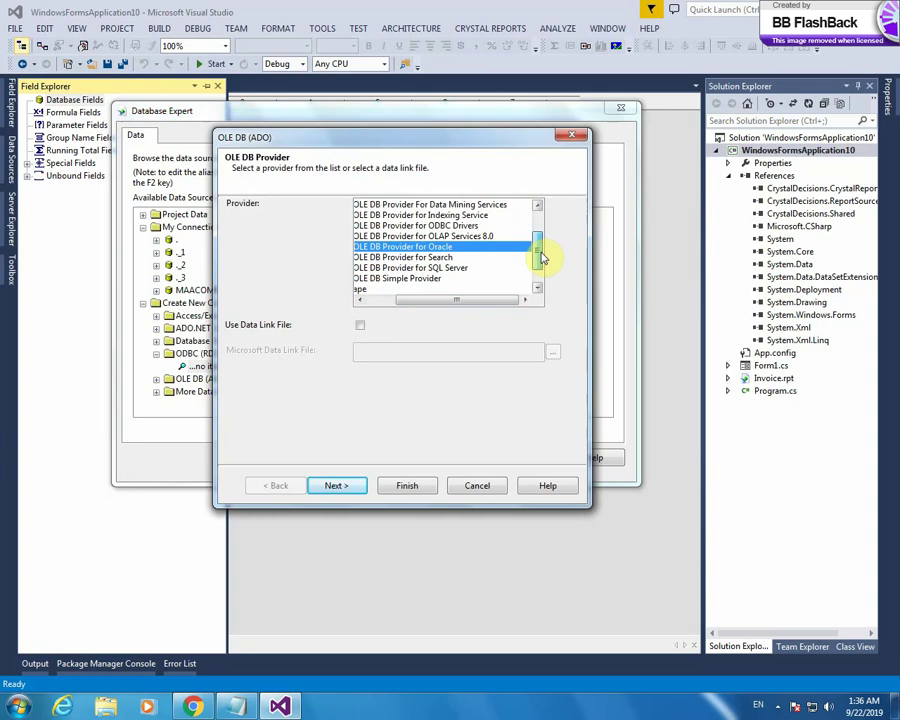
pyautogui.click(460, 269)
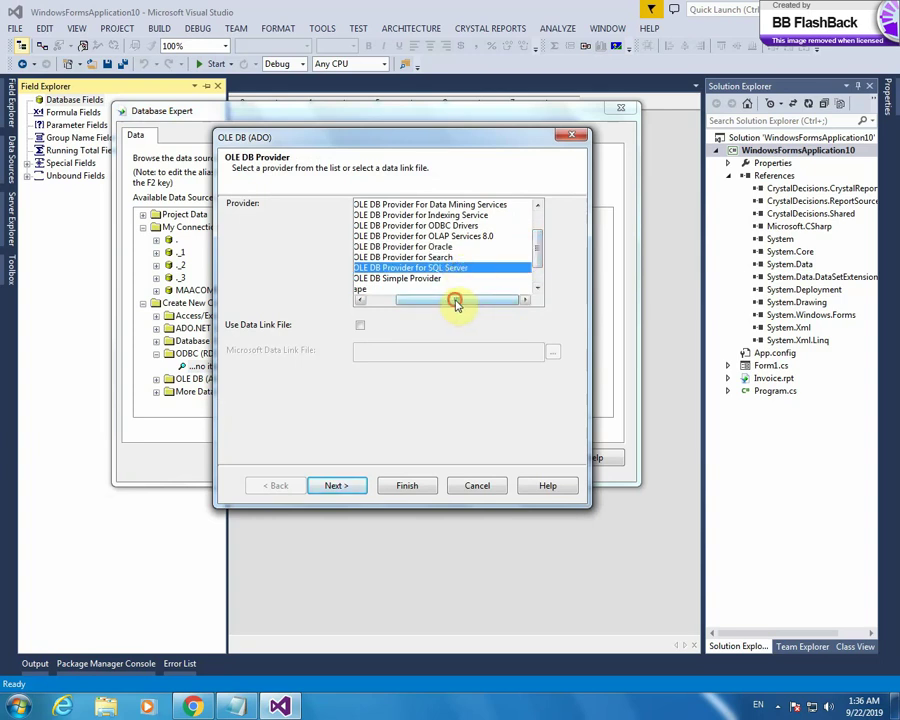
pyautogui.moveTo(455, 303); pyautogui.dragTo(416, 303)
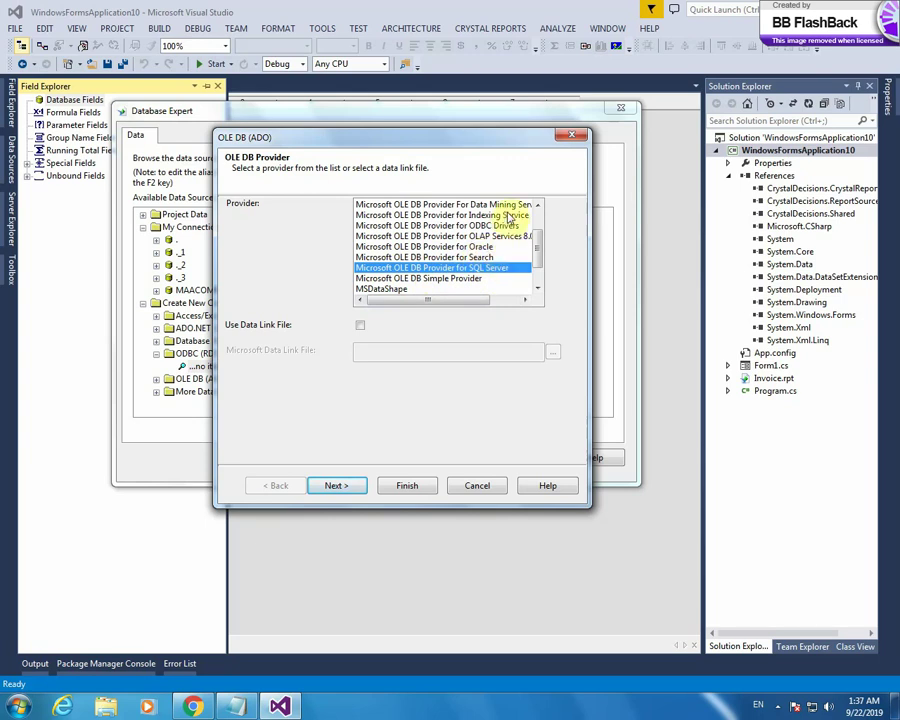
pyautogui.moveTo(536, 241)
pyautogui.mouseDown()
pyautogui.moveTo(538, 231)
pyautogui.moveTo(541, 270)
pyautogui.moveTo(538, 243)
pyautogui.mouseUp()
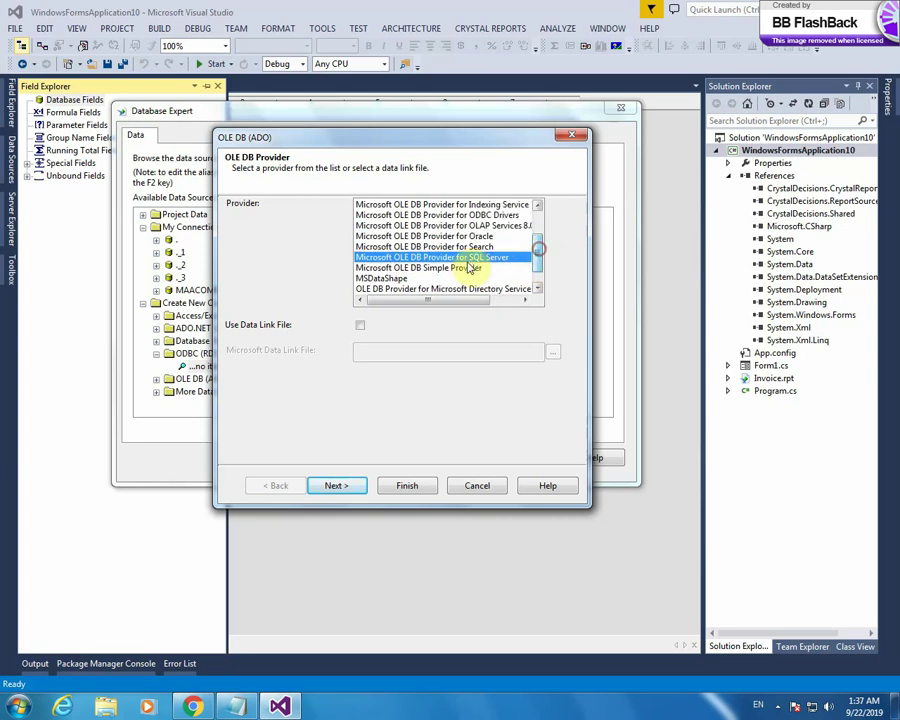
pyautogui.click(337, 486)
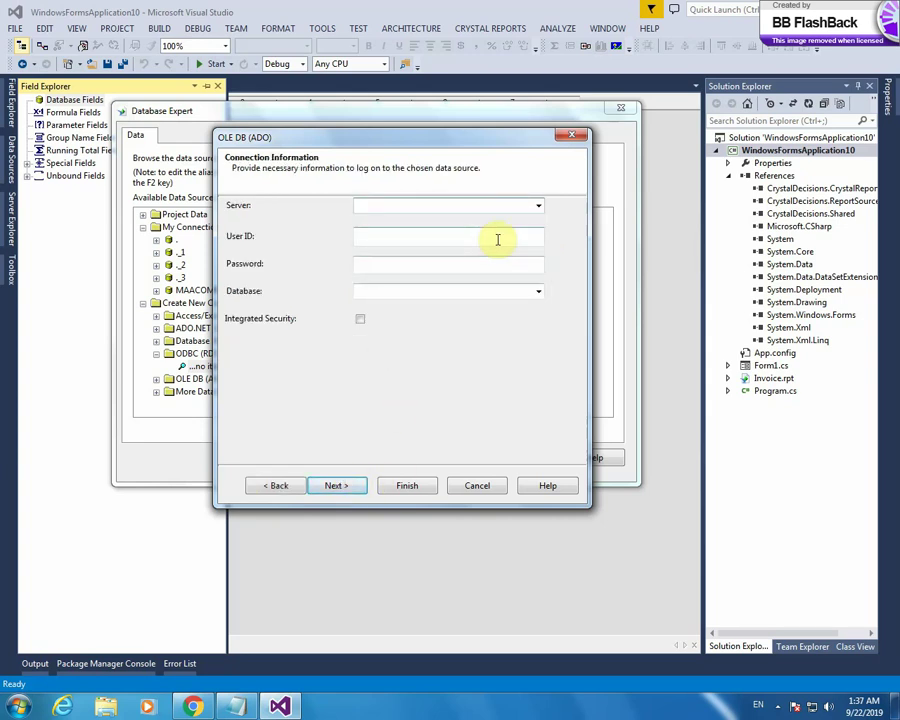
# Step: Fill in the connection information with server ".", user ID sa, the account password and the DbRough database
pyautogui.write('.')
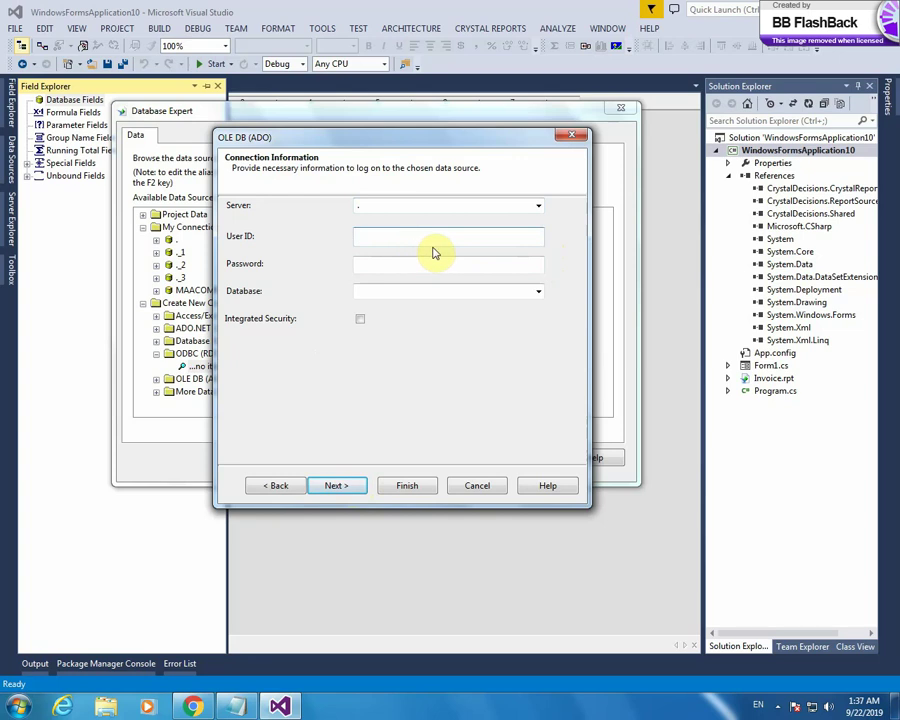
pyautogui.write('sa')
pyautogui.click(436, 262)
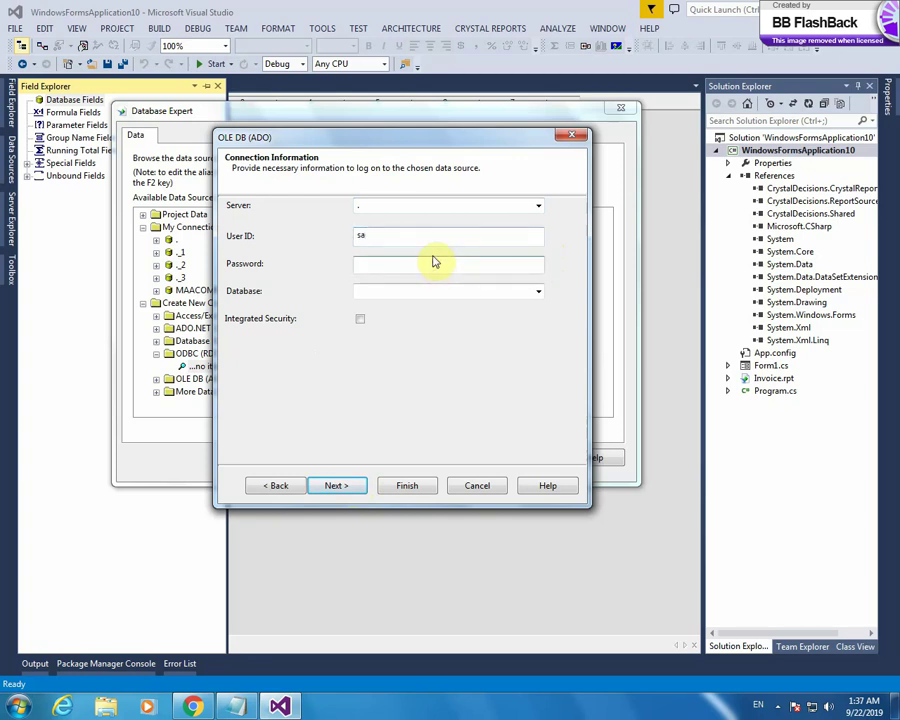
pyautogui.write('1')
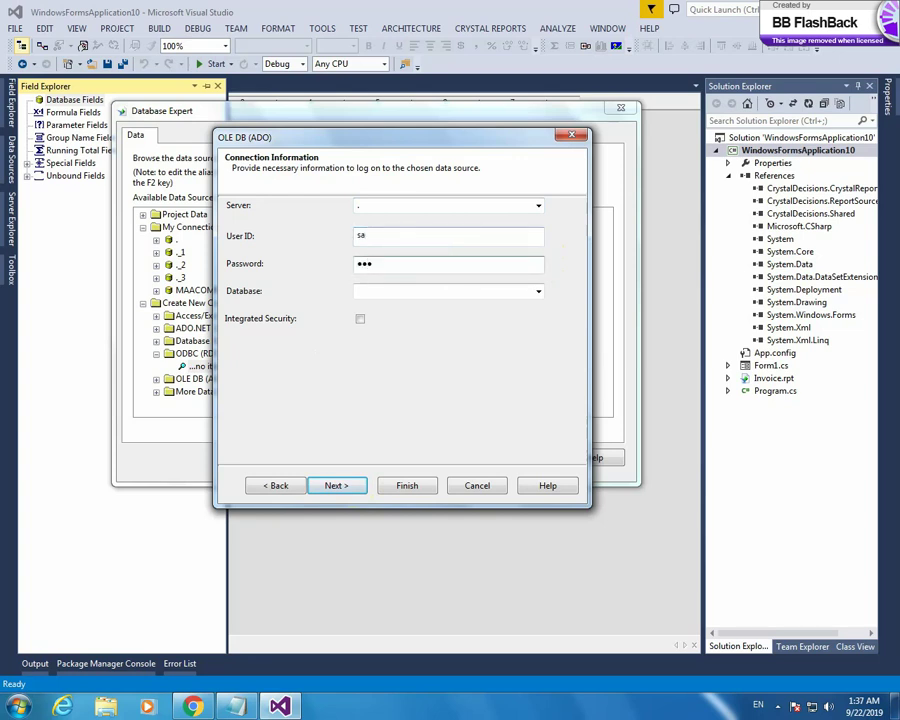
pyautogui.click(537, 292)
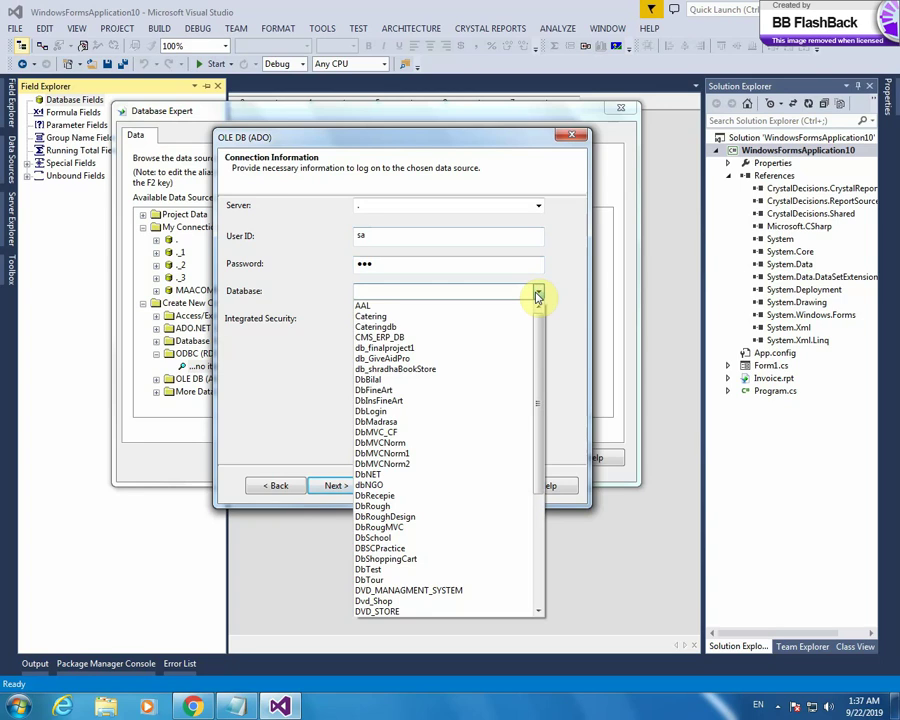
pyautogui.click(407, 507)
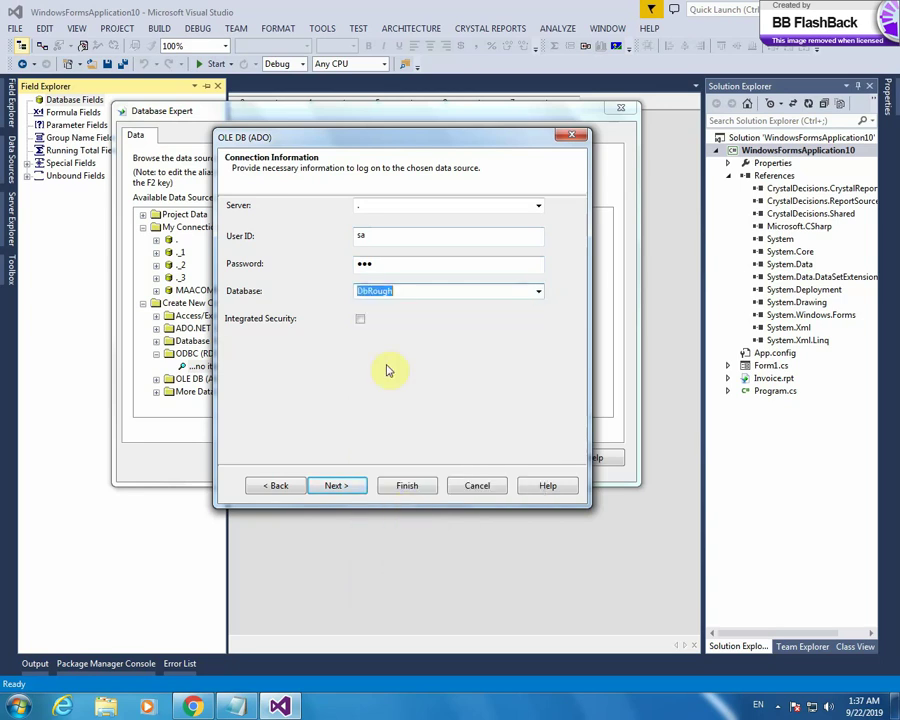
pyautogui.click(442, 290)
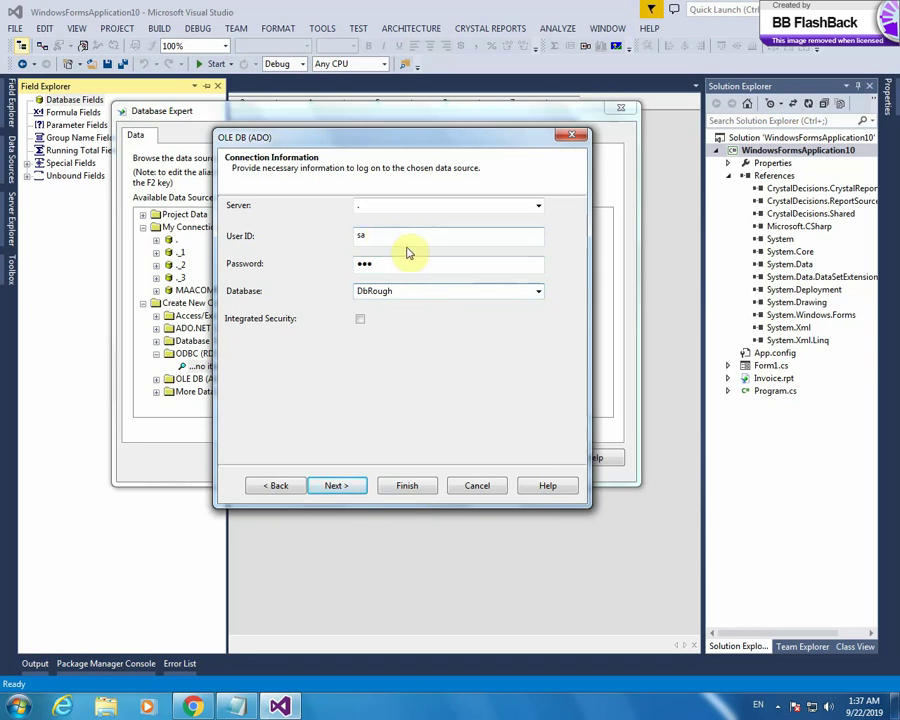
# Step: Finish the OLE DB connection with Integrated Security switched off and the advanced properties at their defaults
pyautogui.click(360, 321)
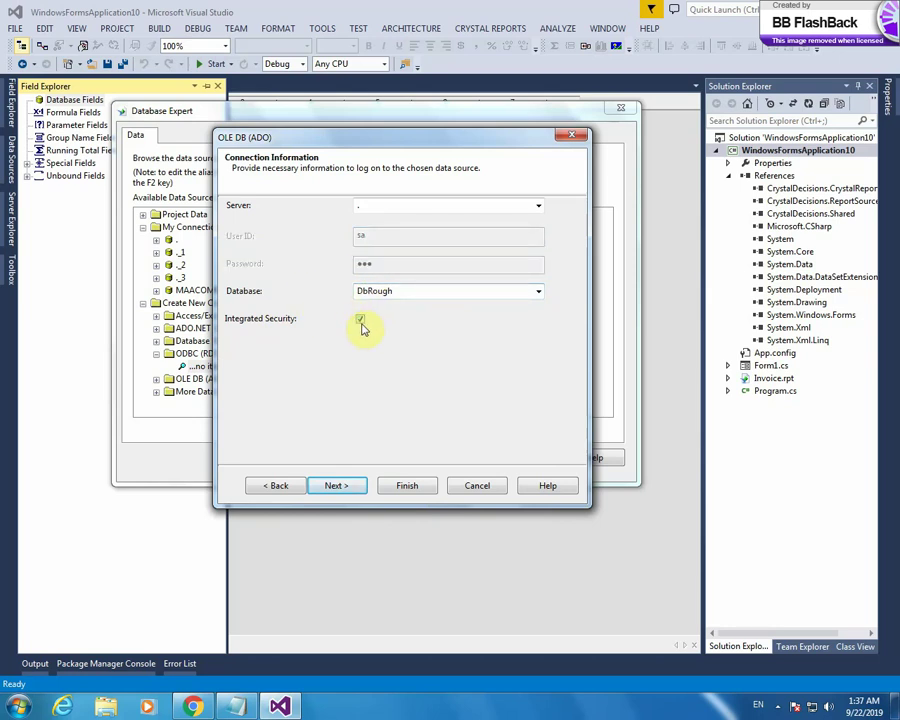
pyautogui.click(360, 320)
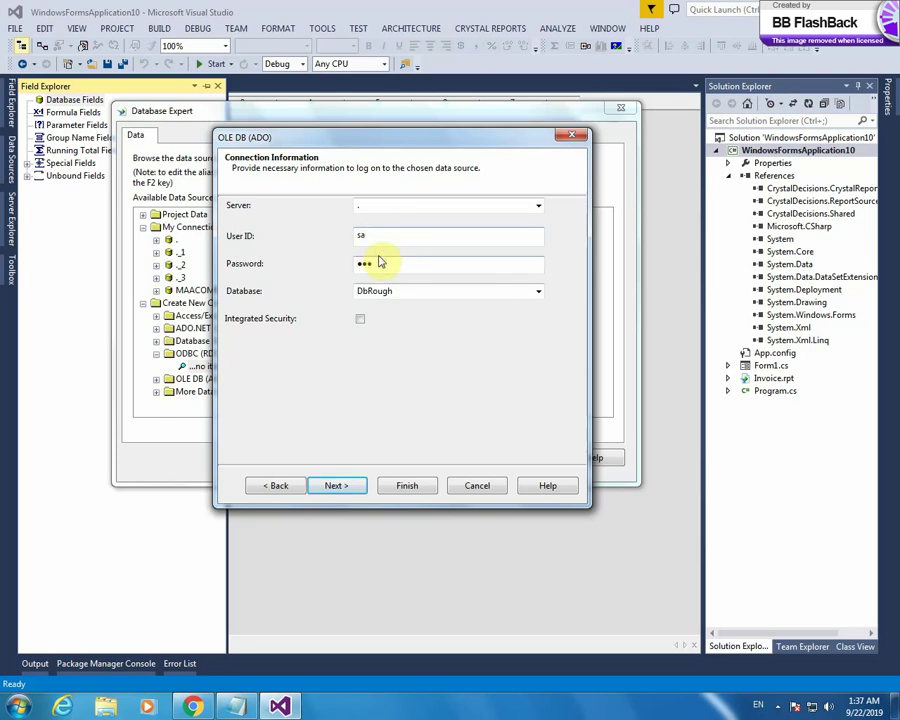
pyautogui.click(376, 266)
pyautogui.click(342, 485)
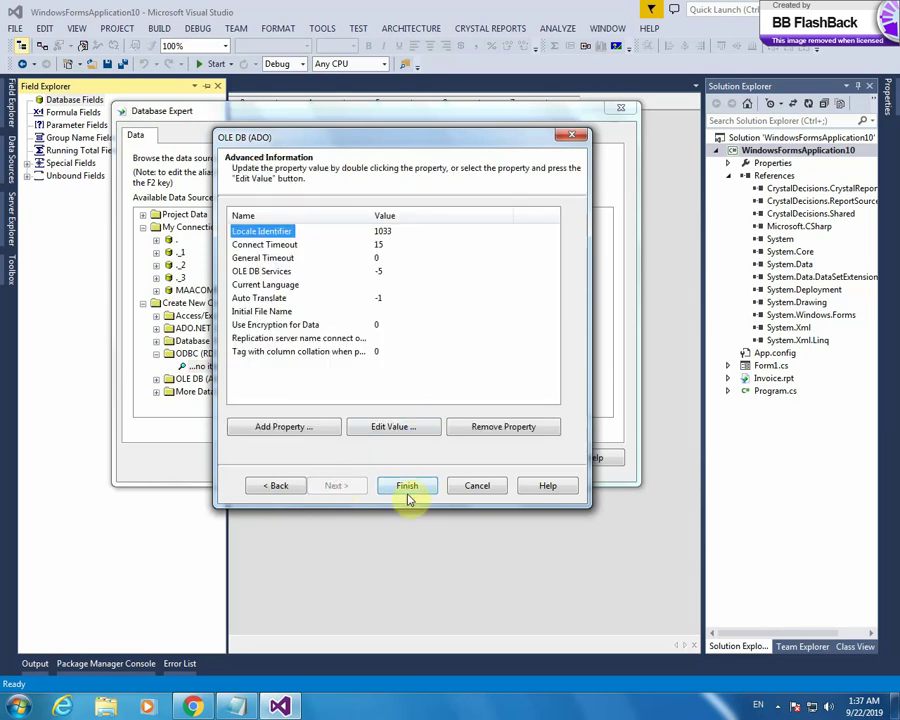
pyautogui.click(405, 486)
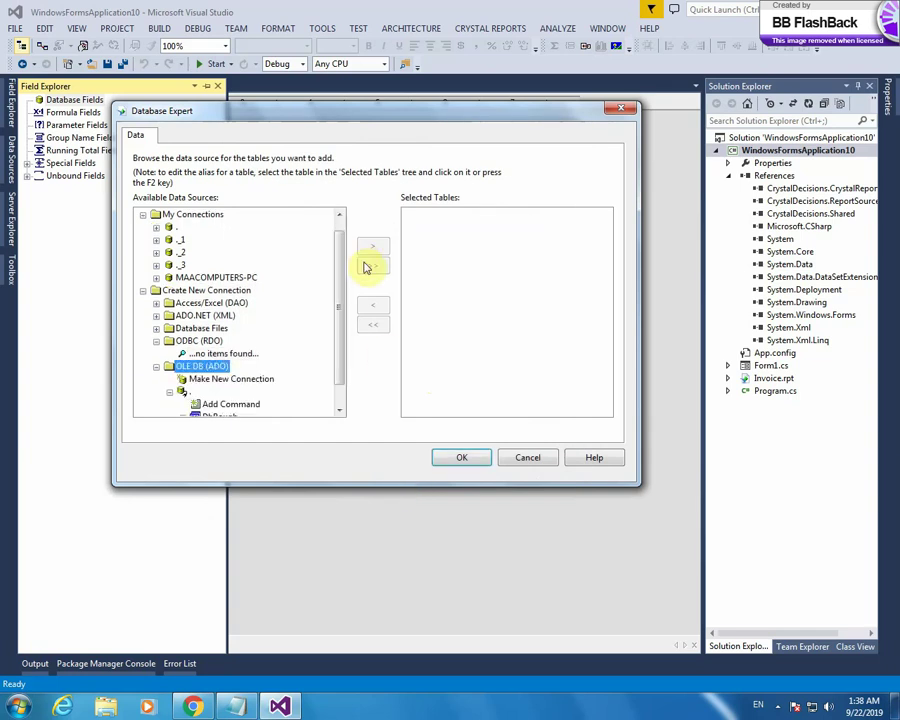
# Step: Add the TblStudent and TblFees tables from the DbRough database's dbo schema to the report's selected tables
pyautogui.moveTo(342, 310); pyautogui.dragTo(337, 386)
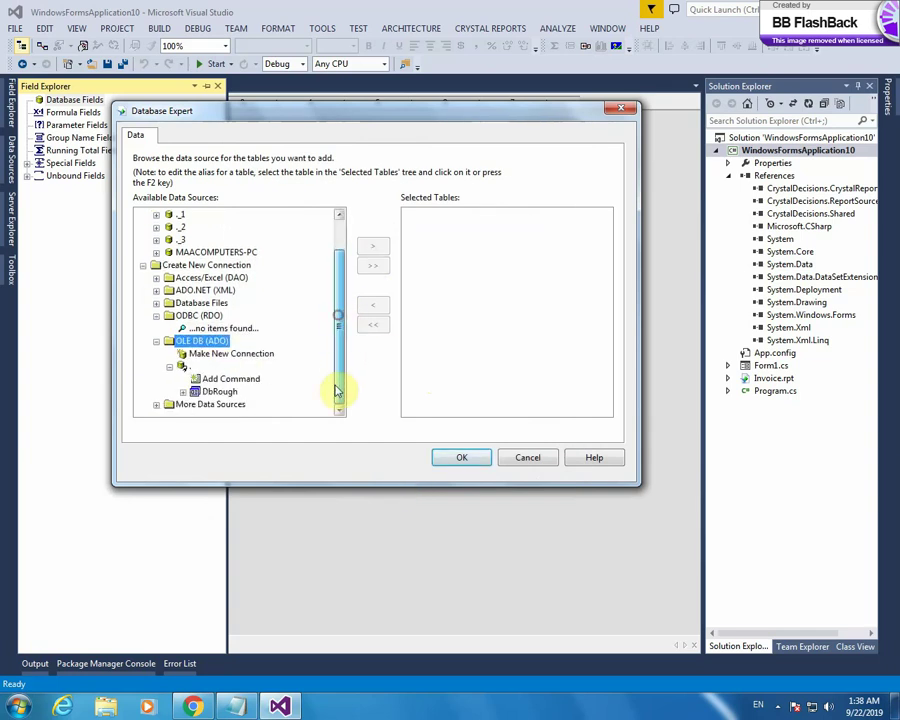
pyautogui.doubleClick(187, 394)
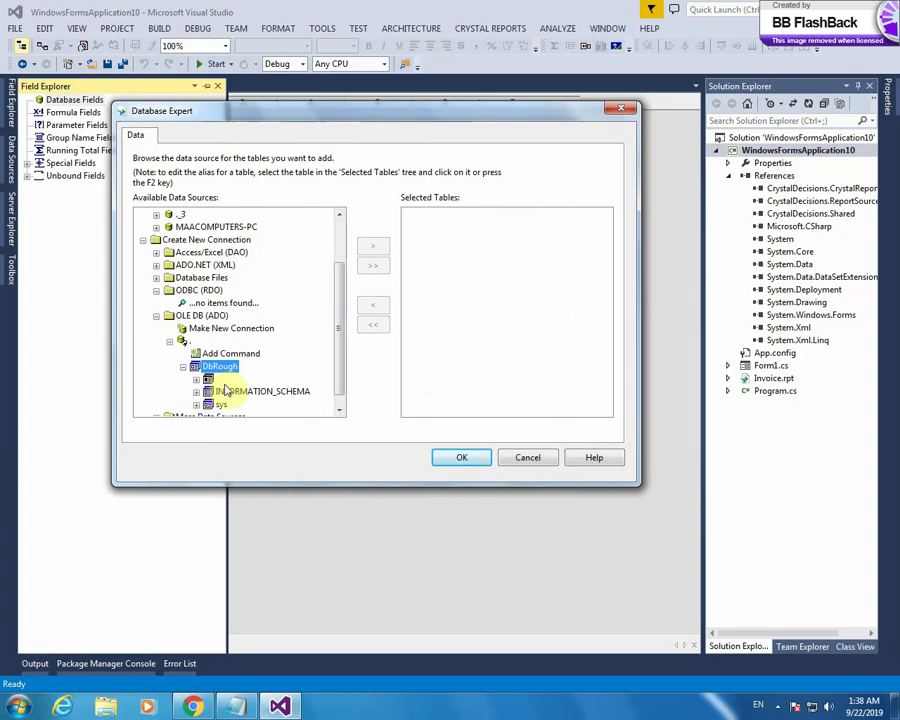
pyautogui.scroll(-1, 340, 334)
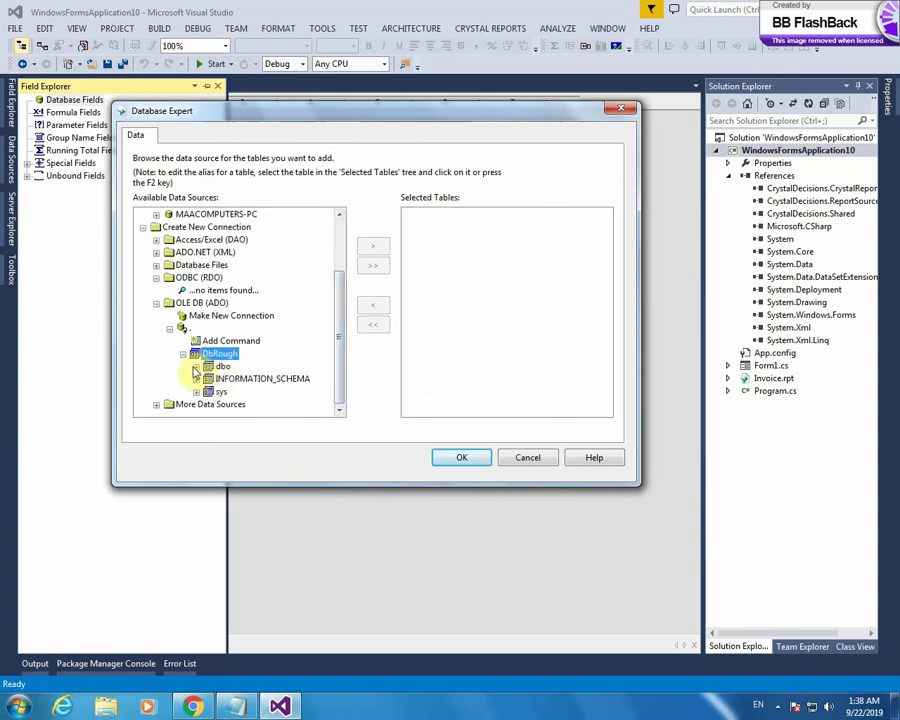
pyautogui.doubleClick(192, 367)
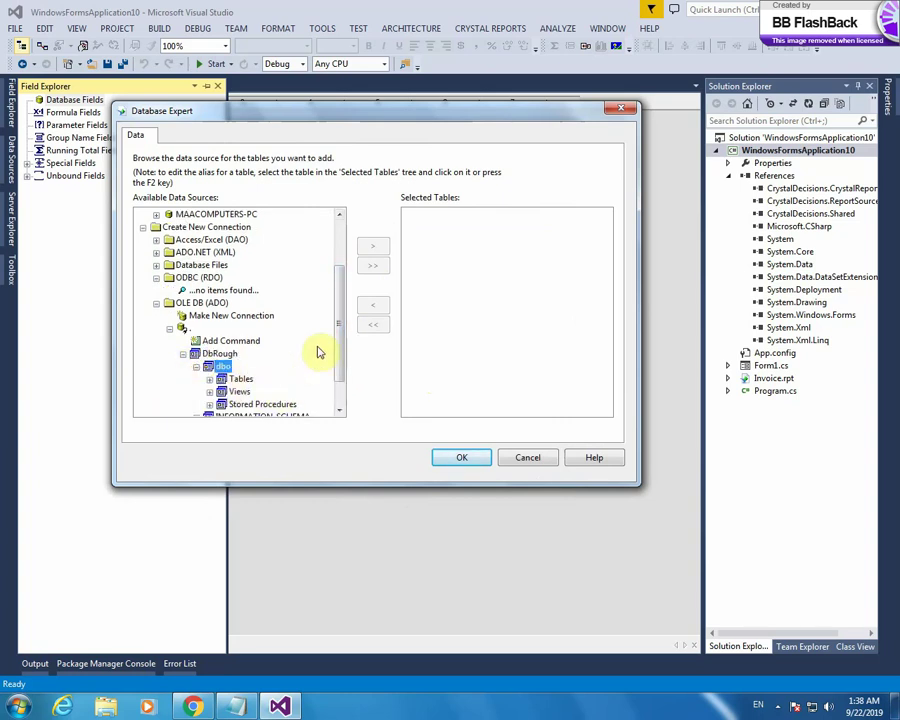
pyautogui.moveTo(342, 330); pyautogui.dragTo(340, 370)
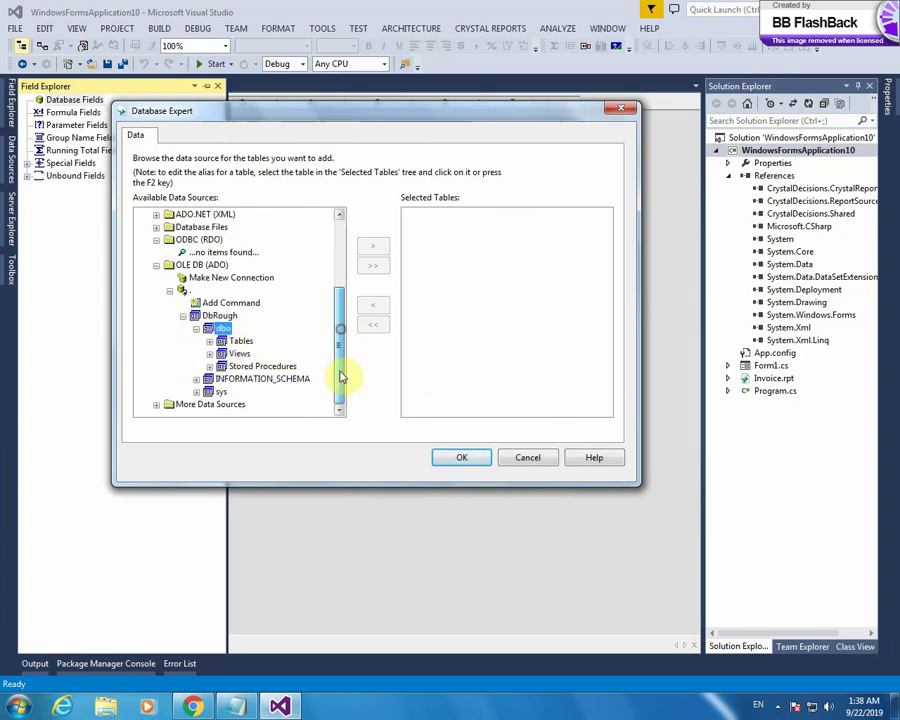
pyautogui.doubleClick(215, 342)
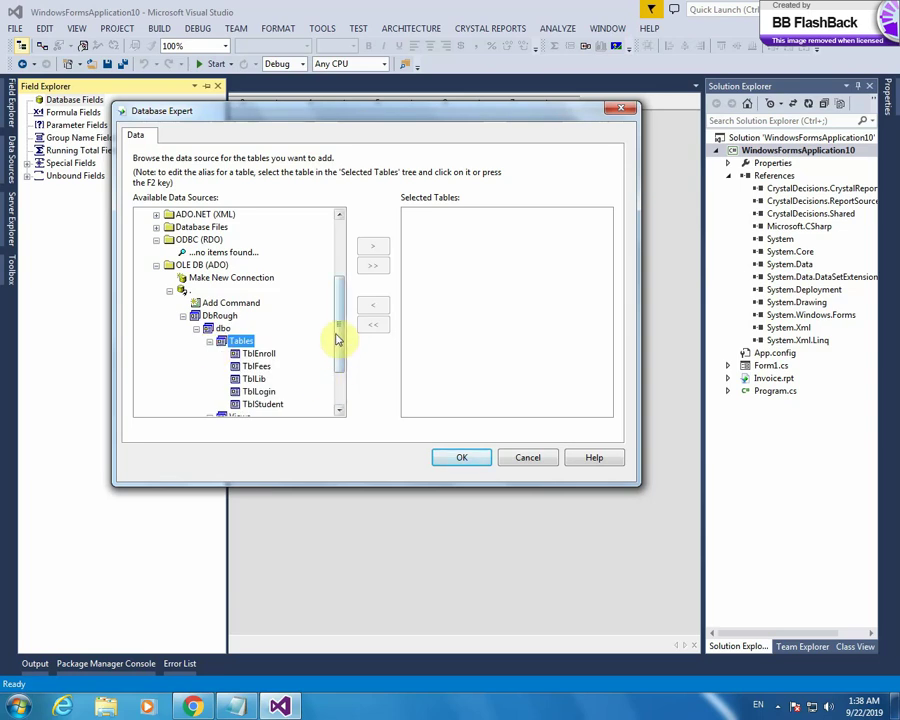
pyautogui.moveTo(334, 336); pyautogui.dragTo(340, 365)
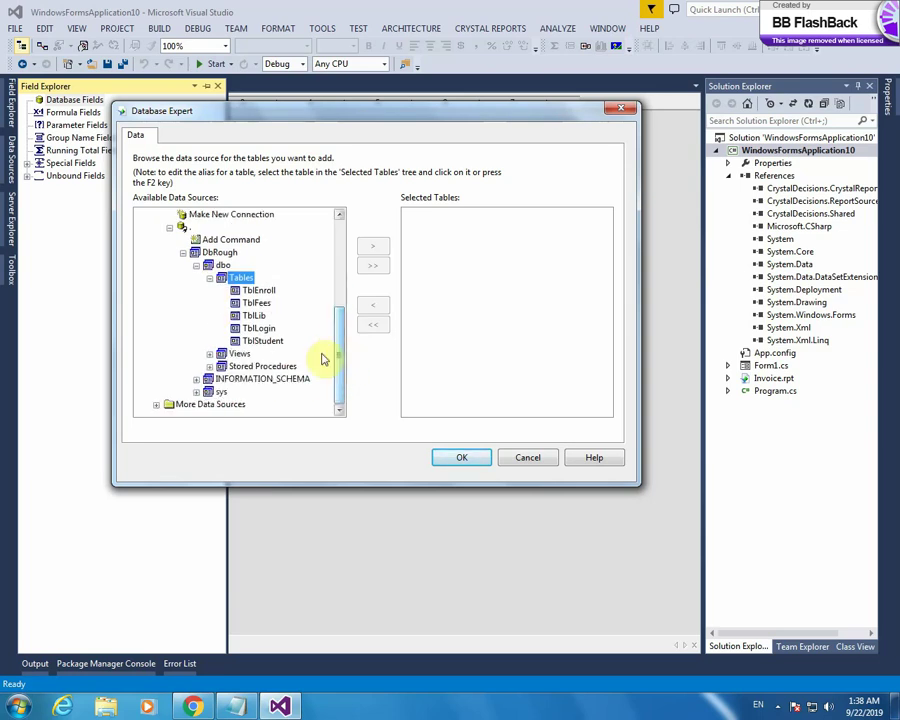
pyautogui.click(276, 342)
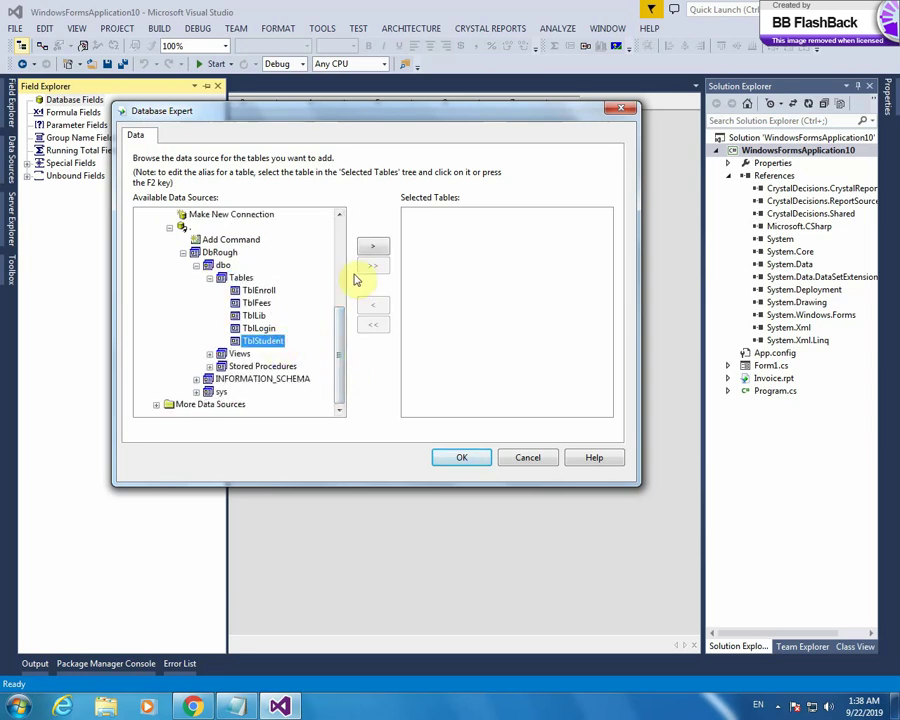
pyautogui.click(374, 248)
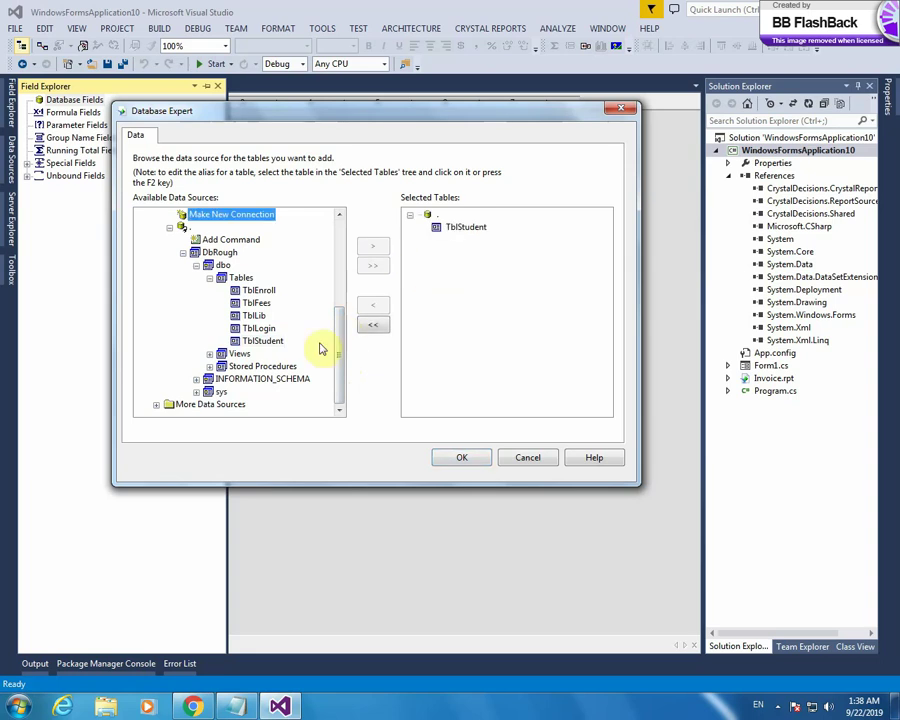
pyautogui.click(262, 303)
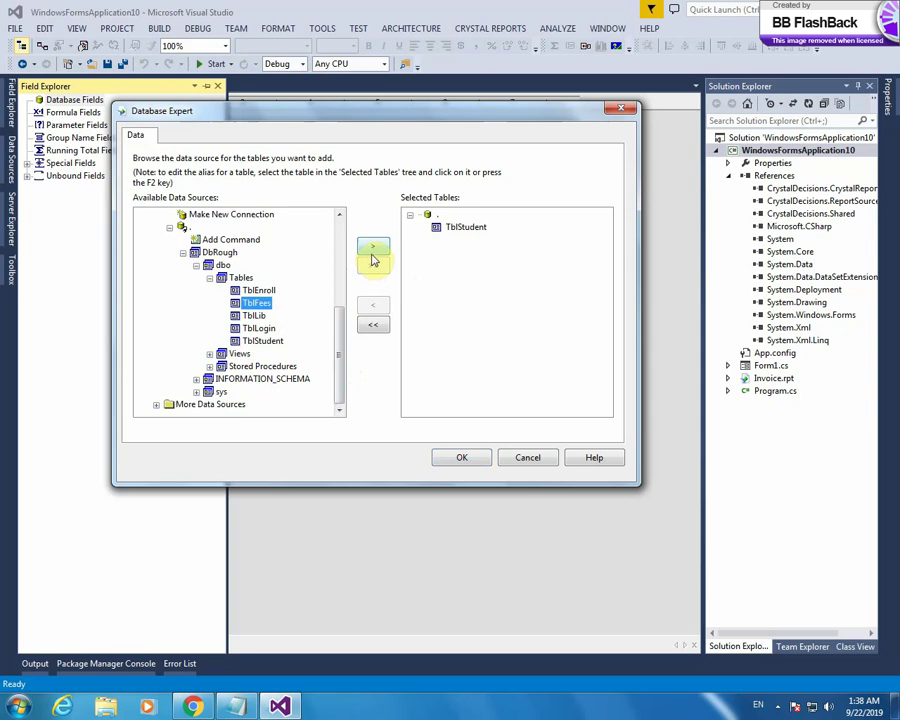
pyautogui.click(372, 252)
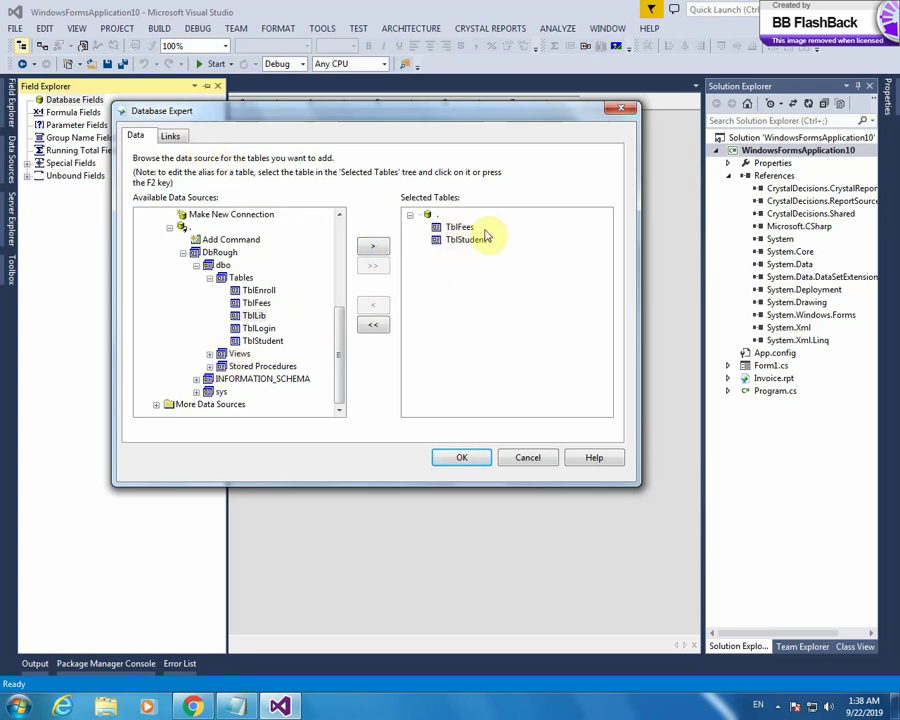
# Step: Show the table links, move TblStudent away from TblFees and enlarge the TblFees box in the link diagram
pyautogui.click(174, 138)
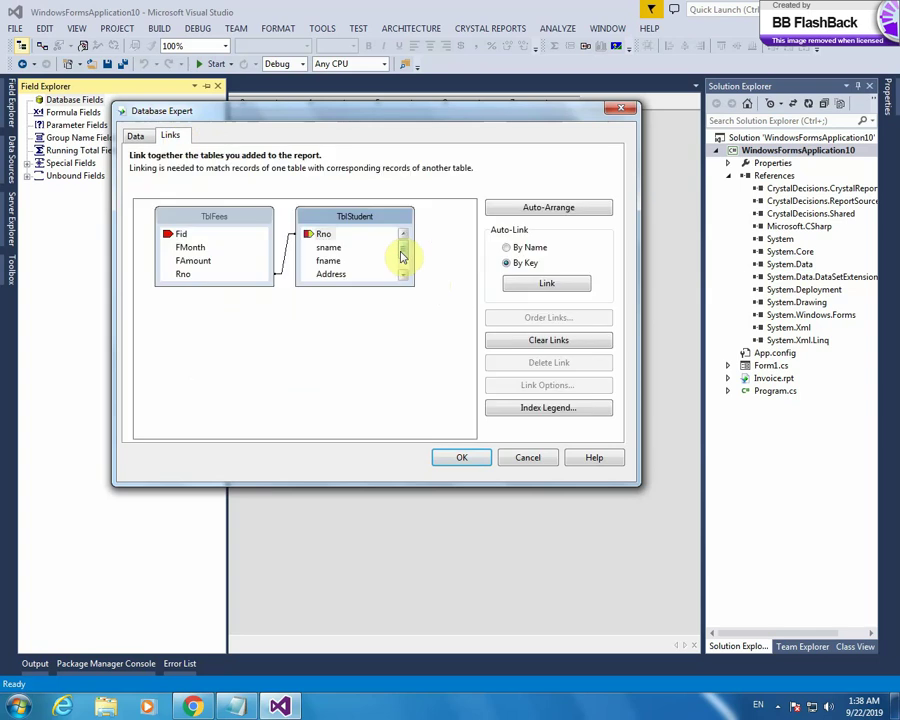
pyautogui.moveTo(350, 214); pyautogui.dragTo(398, 224)
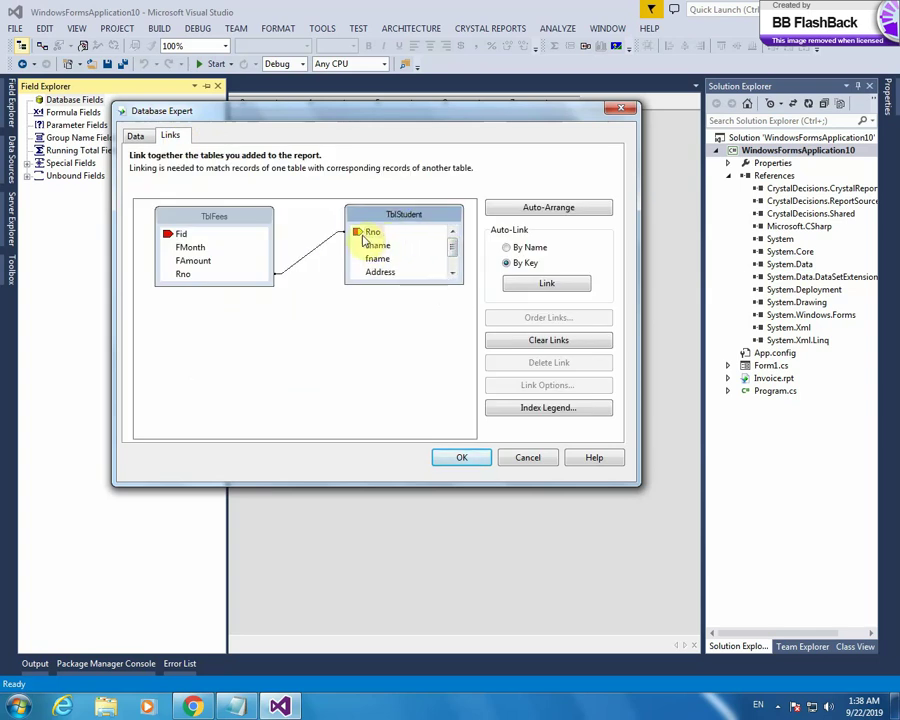
pyautogui.moveTo(272, 281); pyautogui.dragTo(275, 300)
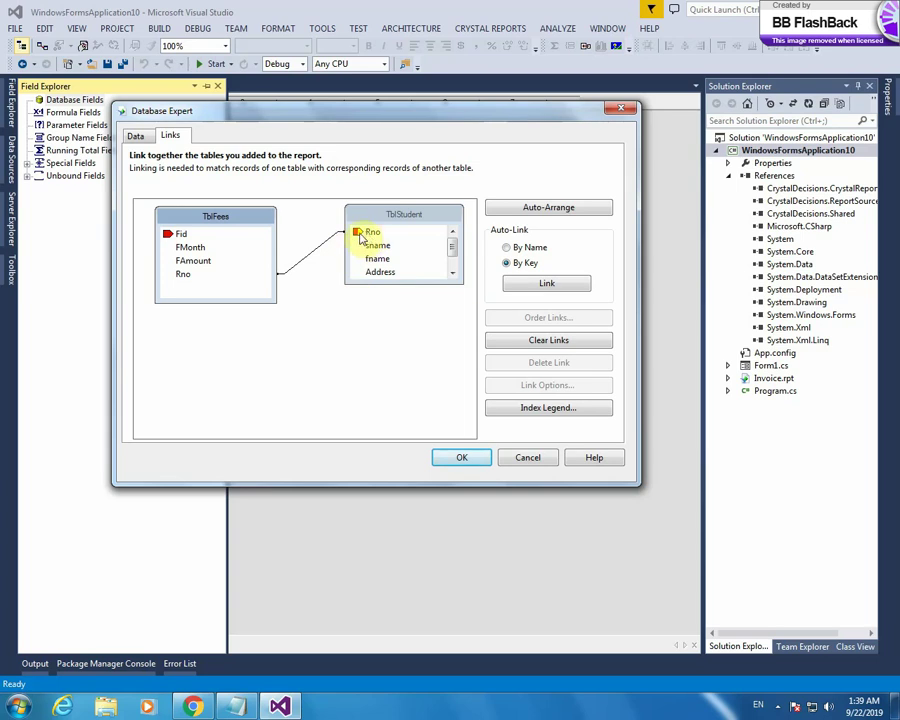
# Step: Set the Rno link between TblFees and TblStudent to Inner Join and apply the Database Expert's table selection
pyautogui.click(310, 255)
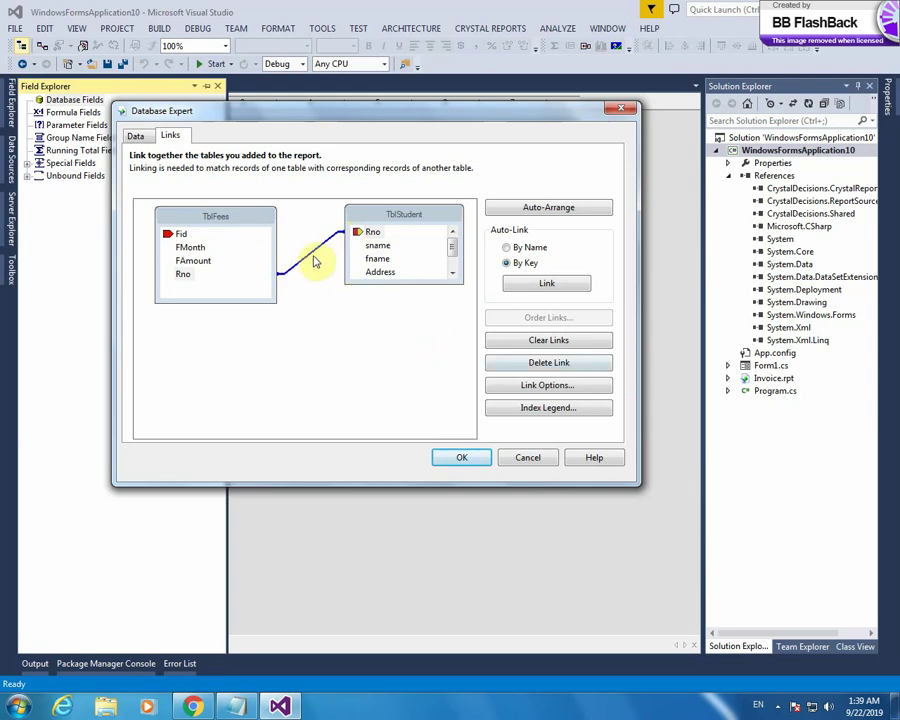
pyautogui.click(545, 389)
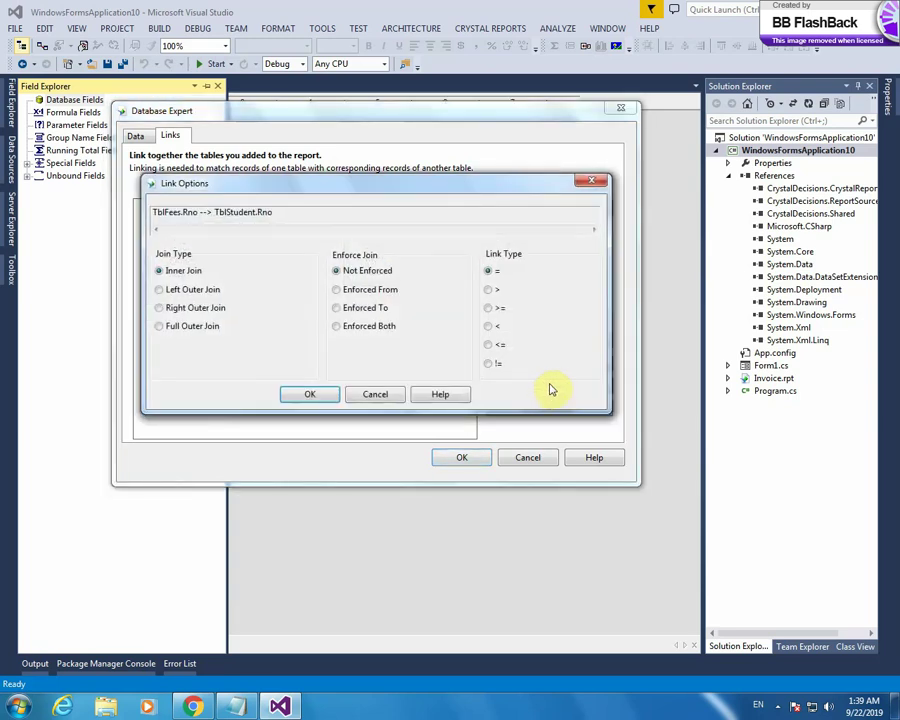
pyautogui.click(187, 289)
pyautogui.click(189, 307)
pyautogui.click(208, 327)
pyautogui.click(160, 272)
pyautogui.click(312, 394)
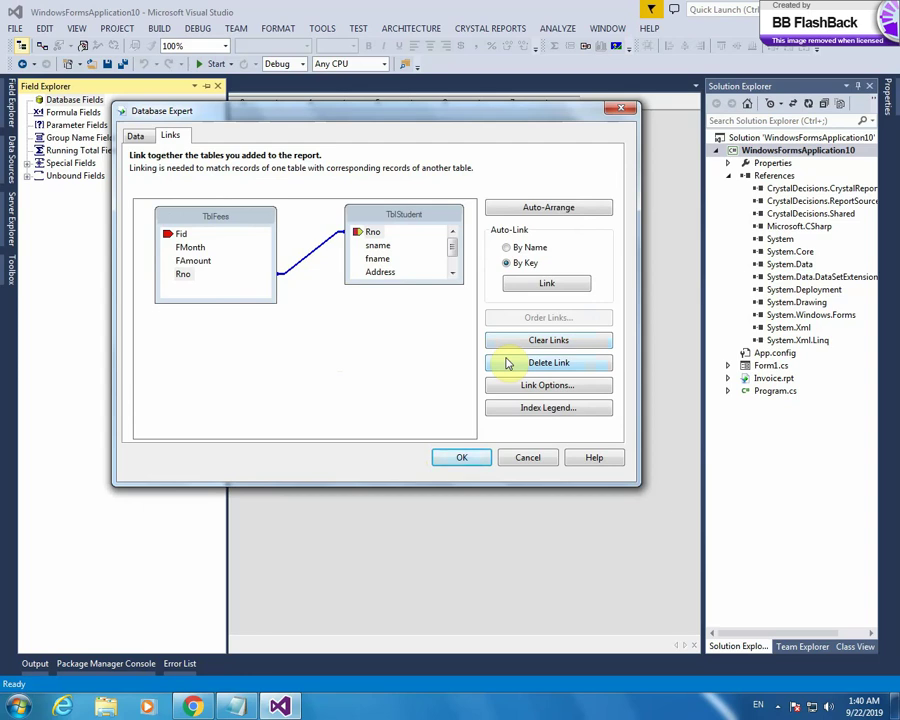
pyautogui.click(460, 458)
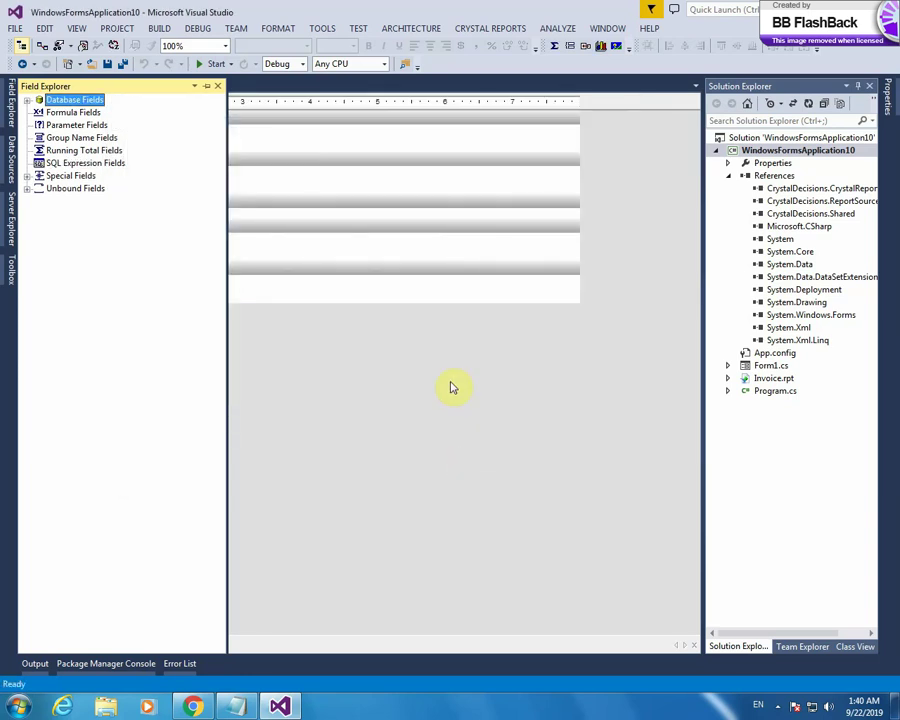
# Step: Examine the database fields available from TblStudent and TblFees, then return to the report's design sections
pyautogui.click(27, 100)
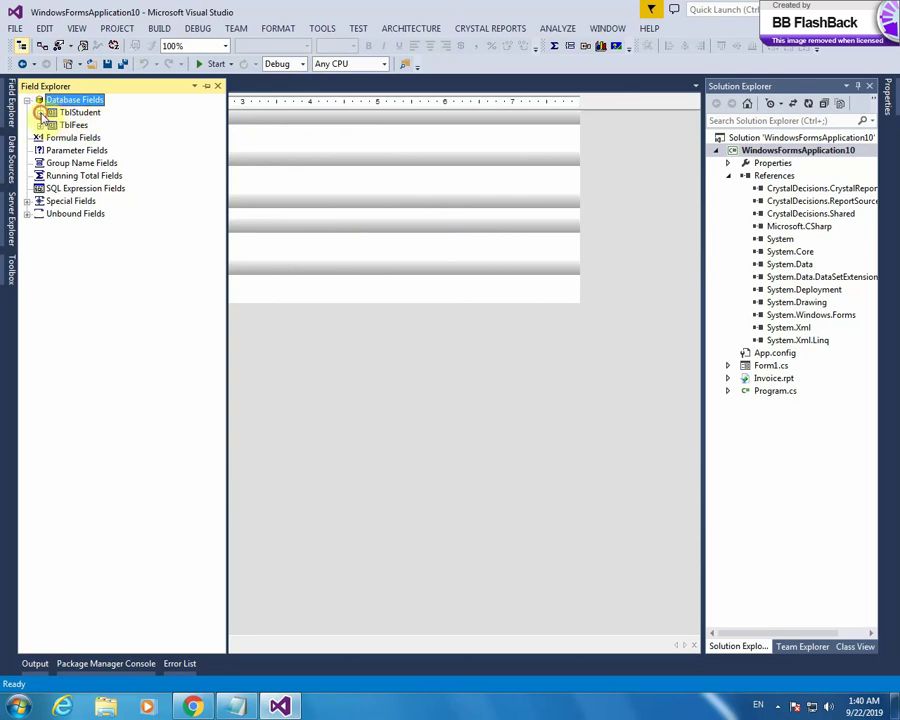
pyautogui.click(40, 112)
pyautogui.click(41, 201)
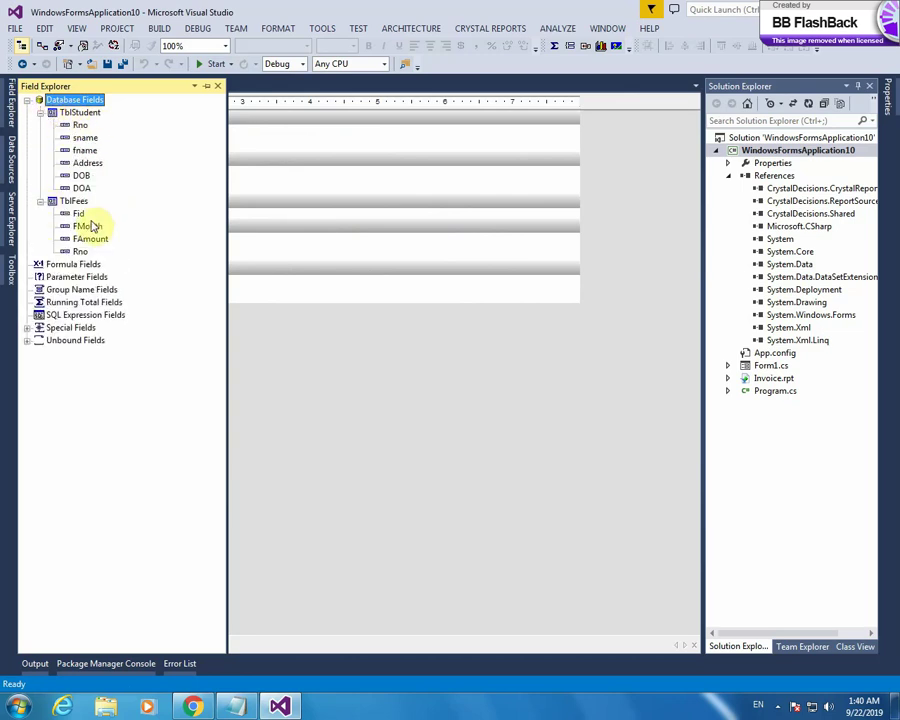
pyautogui.click(301, 139)
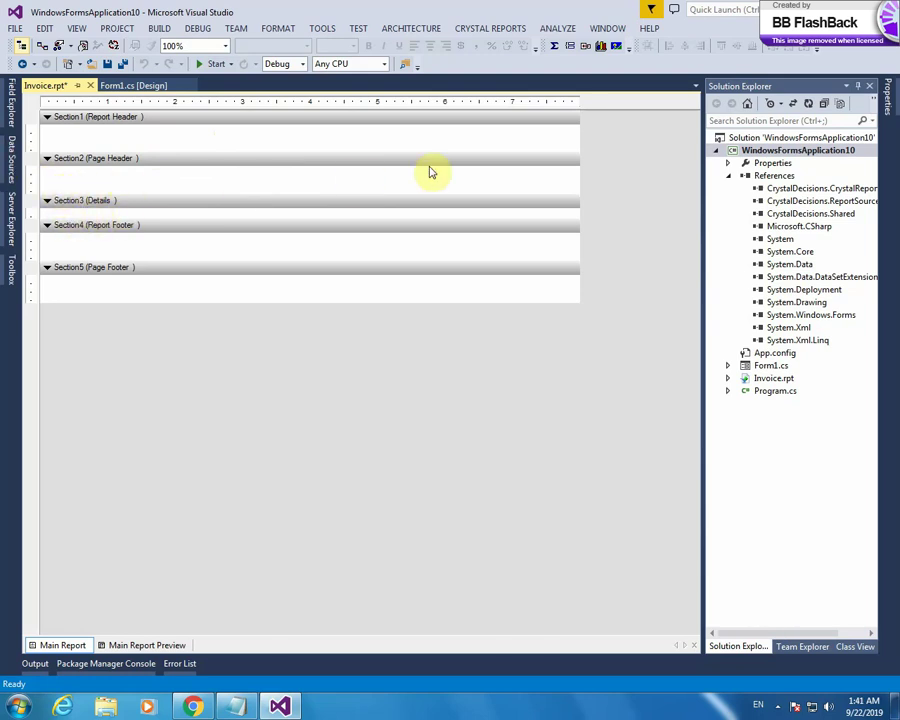
pyautogui.click(112, 241)
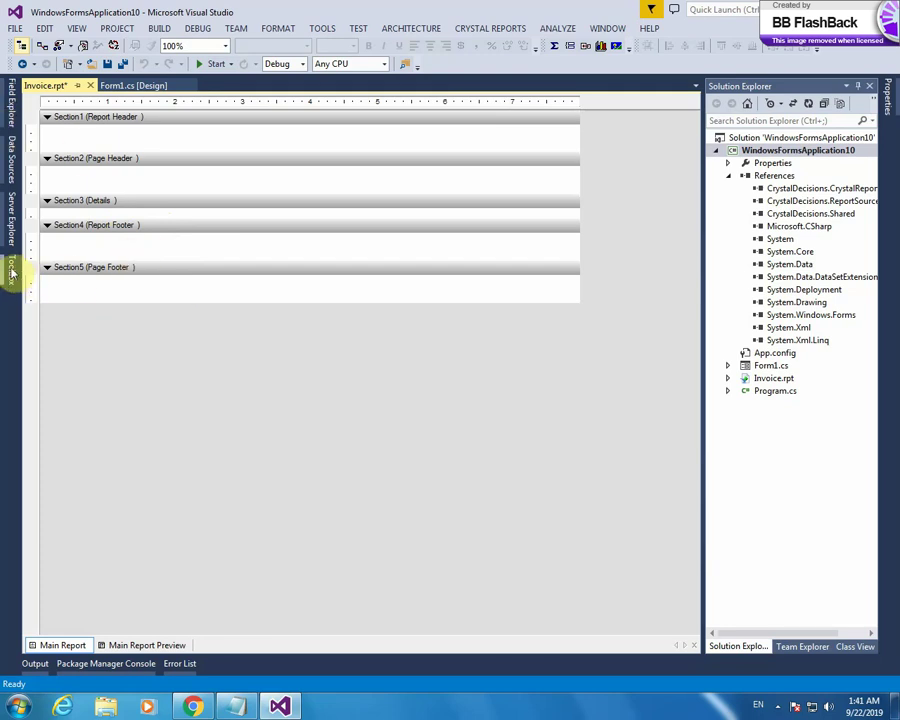
# Step: Dock the Toolbox permanently beside the Invoice report design and check the report's full width
pyautogui.moveTo(20, 270)
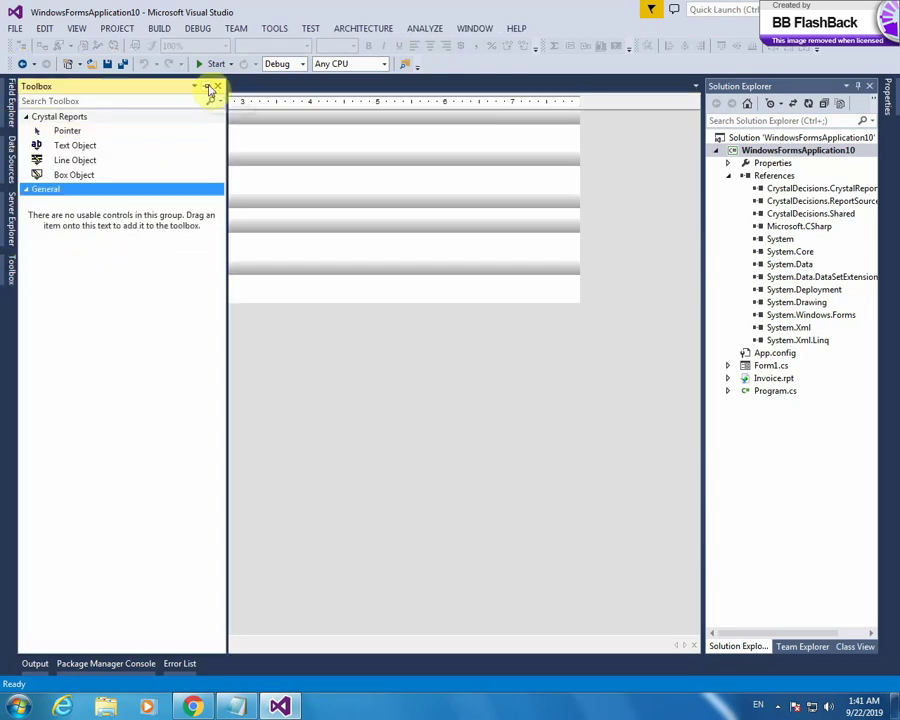
pyautogui.click(207, 87)
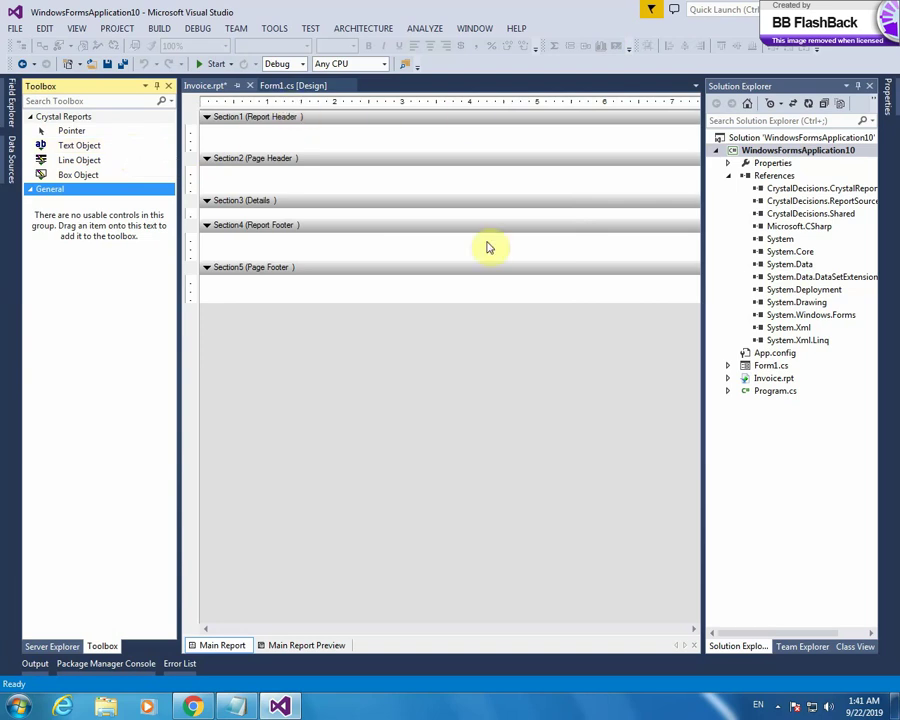
pyautogui.click(691, 633)
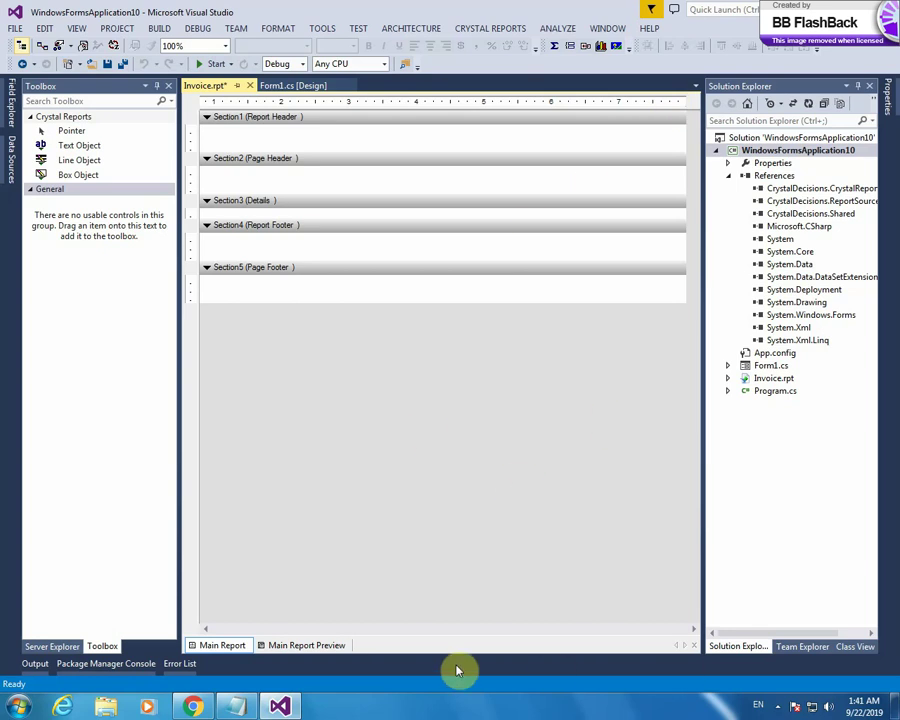
pyautogui.click(208, 630)
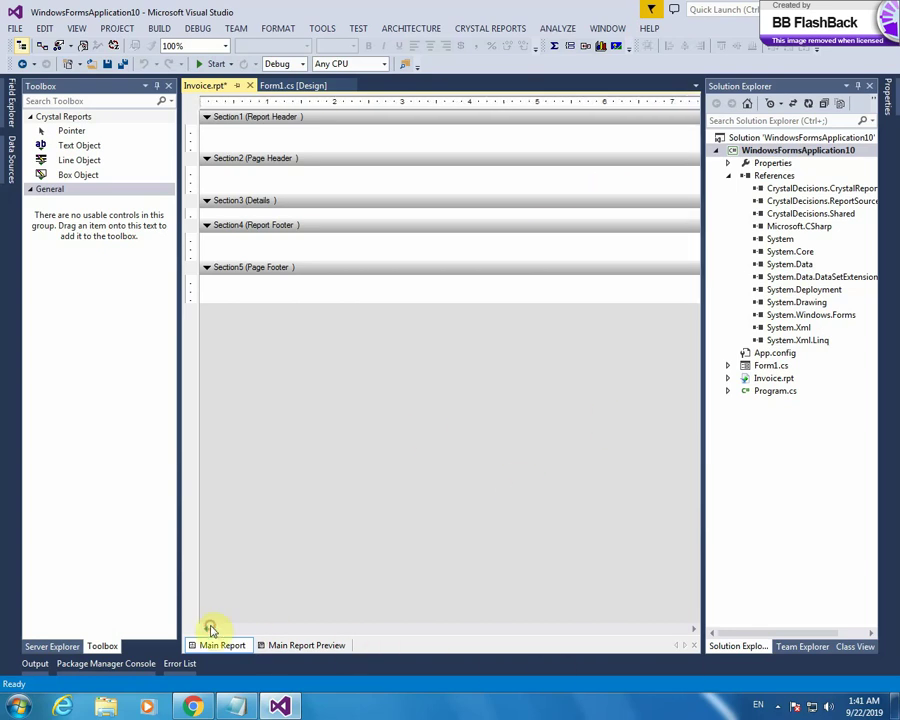
# Step: Open the Invoice report's page setup and compare Landscape with Portrait orientation, leaving Portrait selected
pyautogui.rightClick(370, 135)
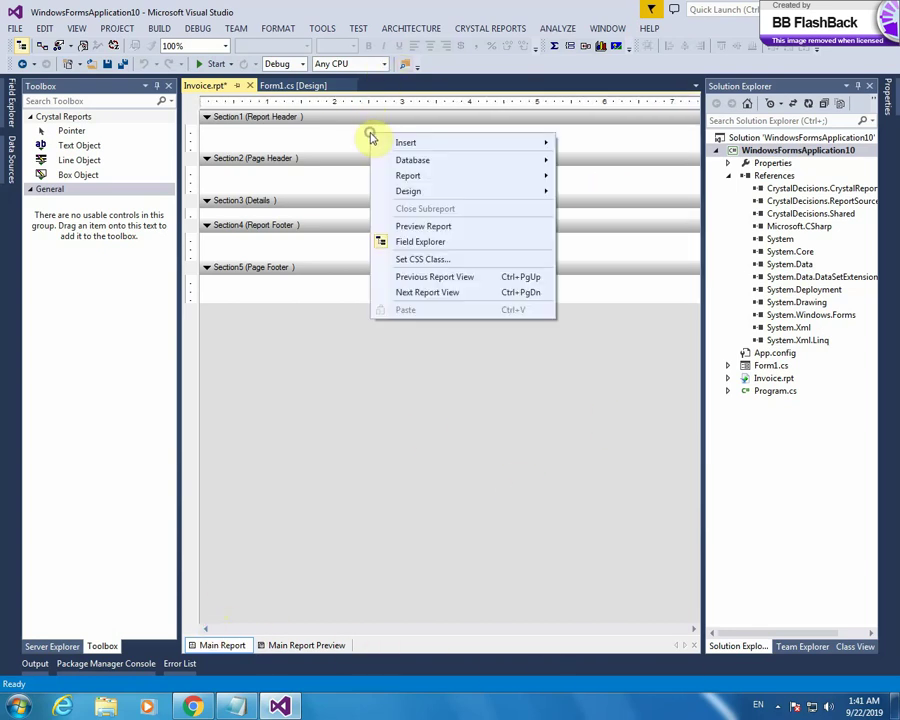
pyautogui.moveTo(450, 195)
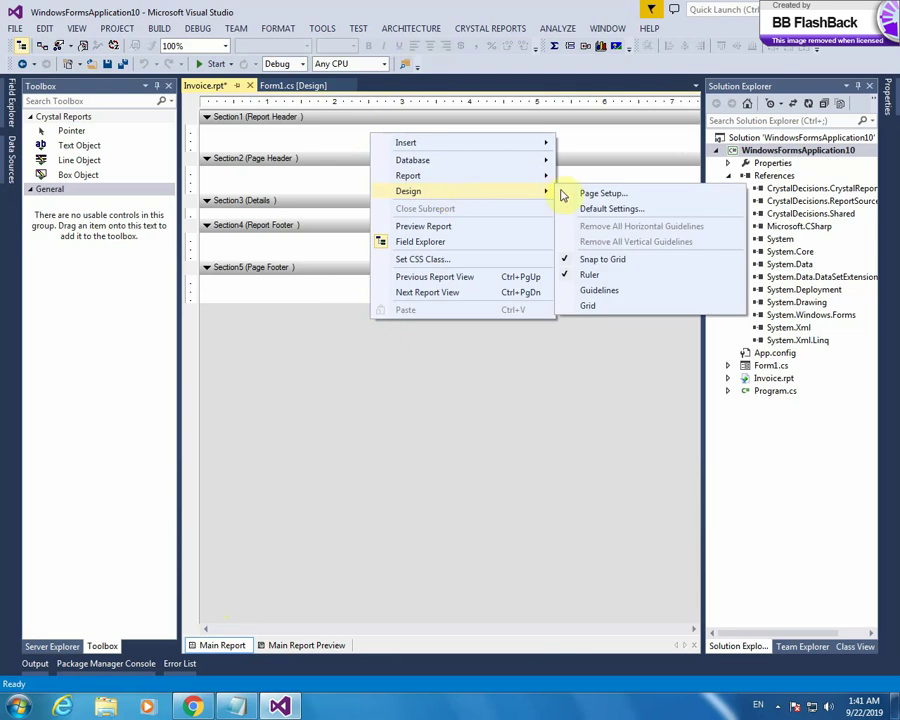
pyautogui.click(613, 197)
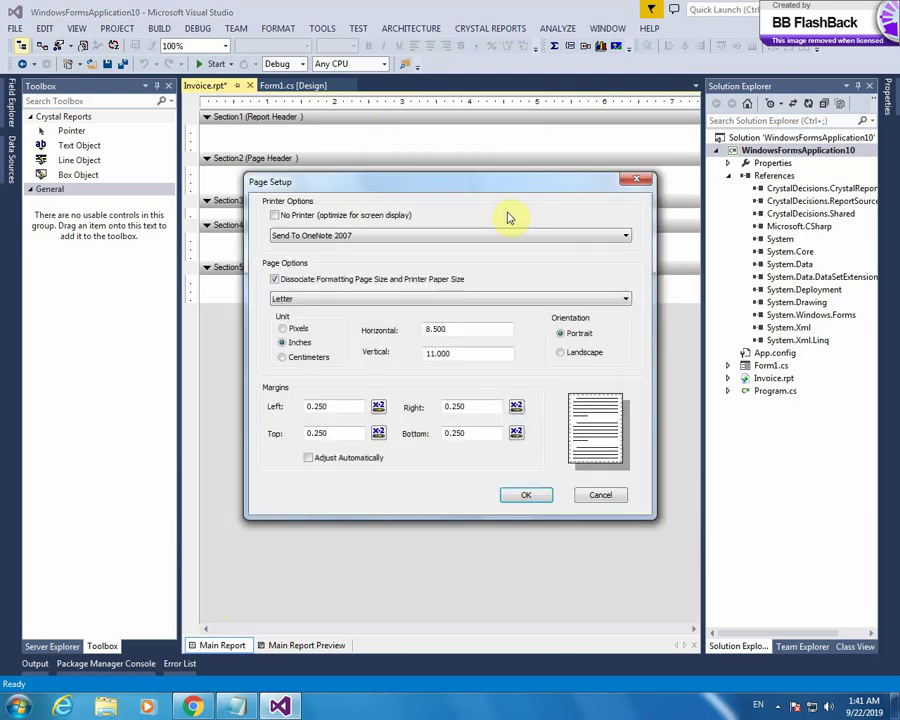
pyautogui.click(563, 354)
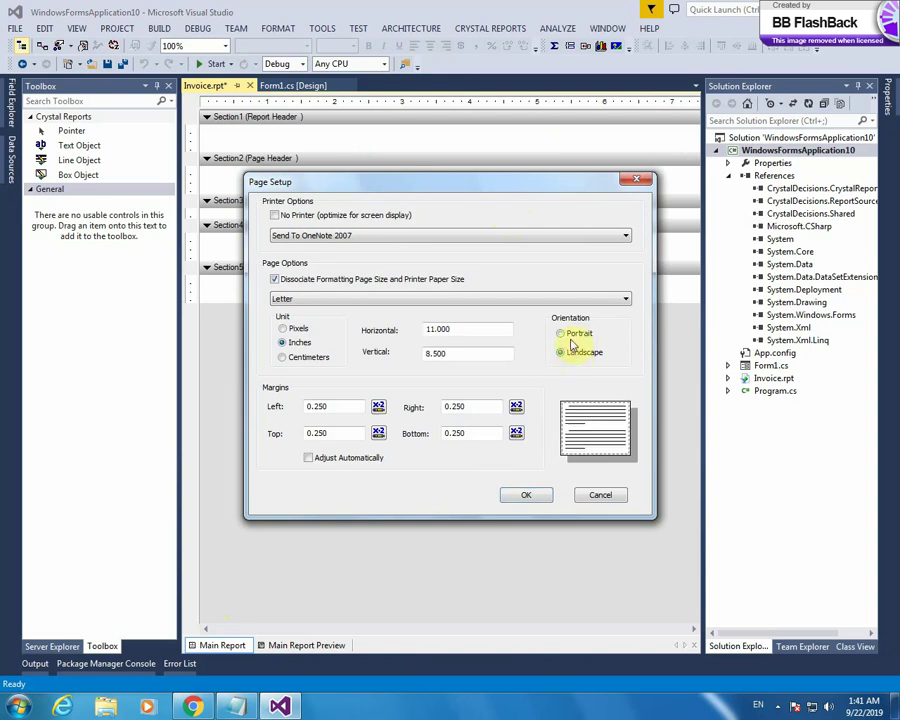
pyautogui.click(565, 335)
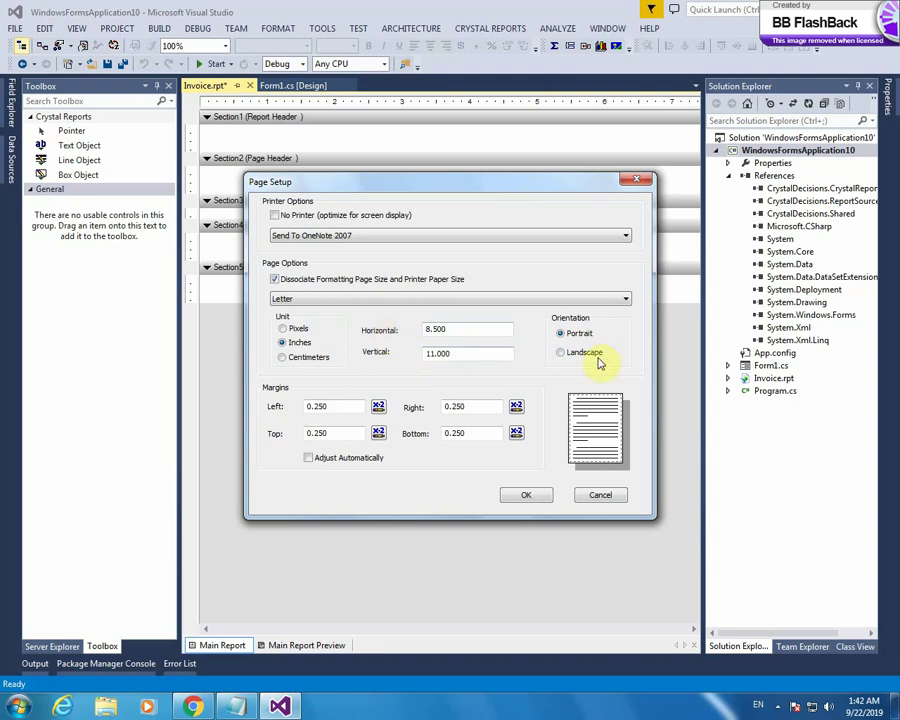
pyautogui.click(562, 355)
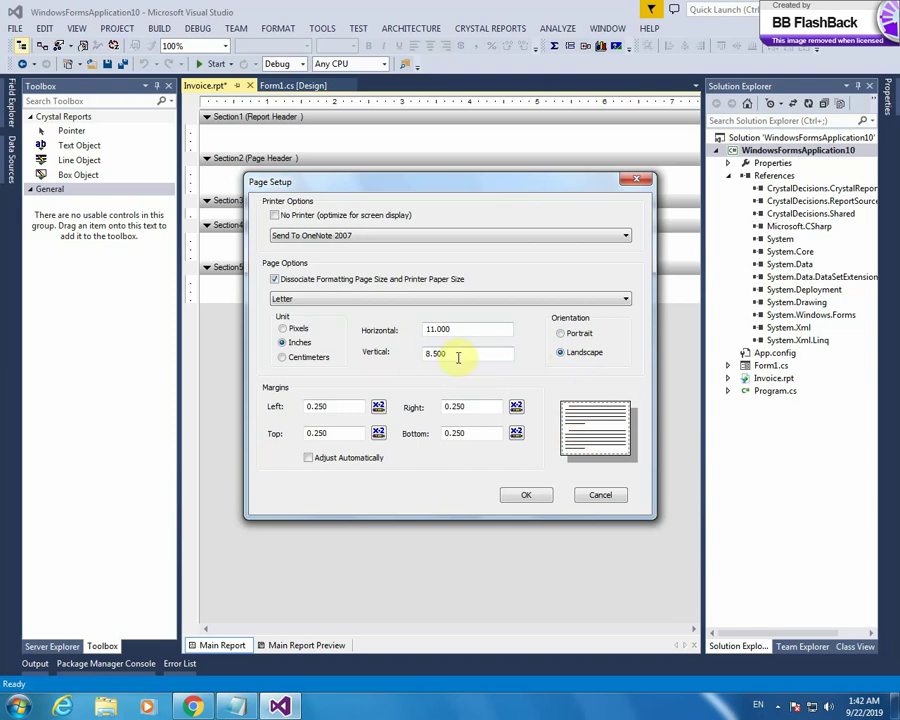
pyautogui.click(562, 334)
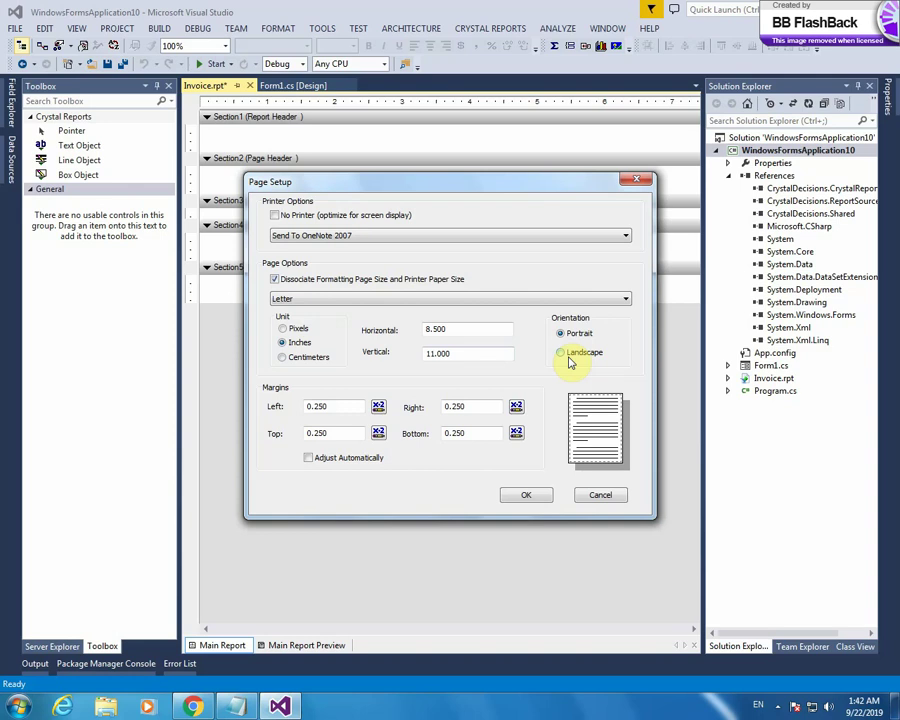
# Step: Set the report's paper size to A4, apply the page setup and check the report's full width
pyautogui.click(405, 300)
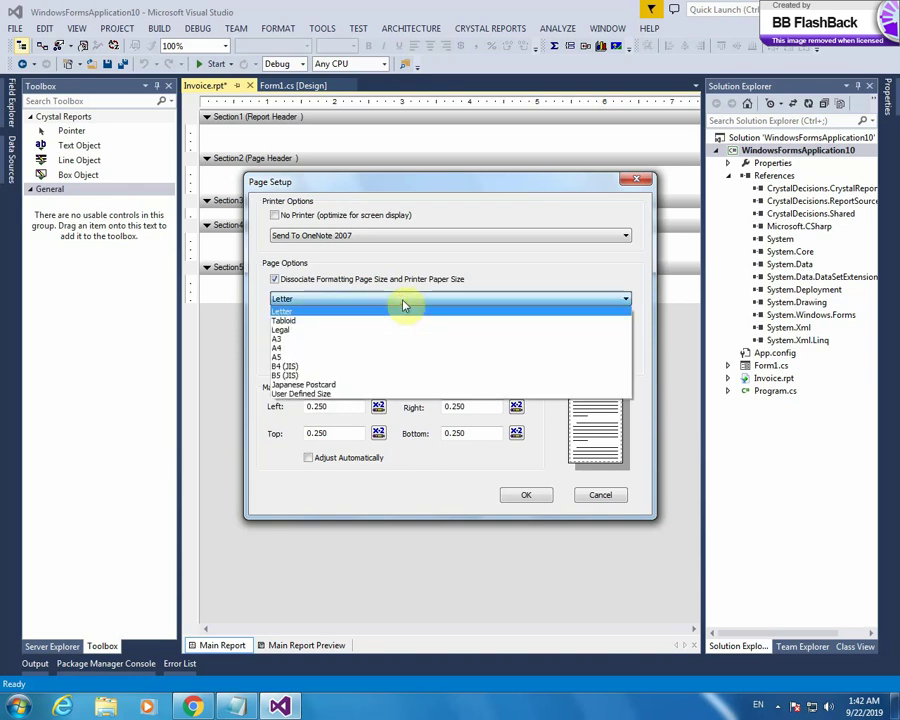
pyautogui.click(334, 350)
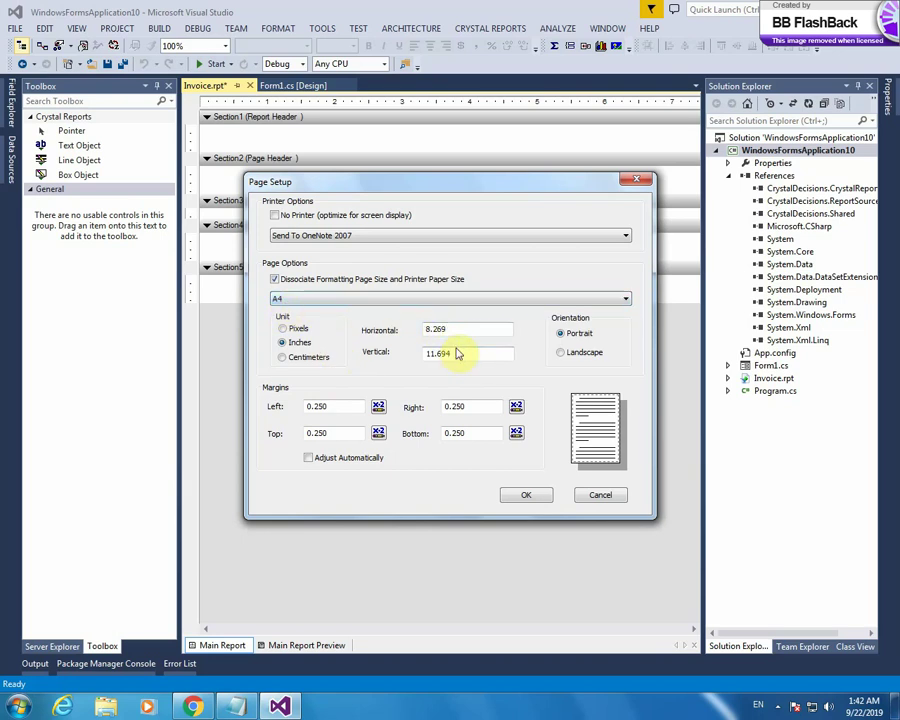
pyautogui.click(396, 300)
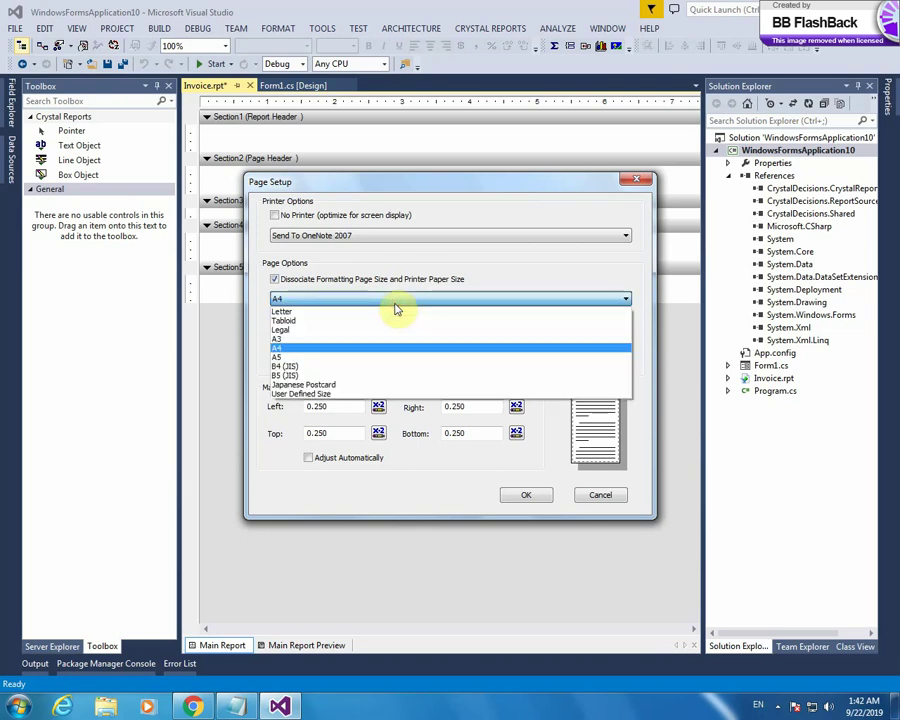
pyautogui.click(395, 303)
pyautogui.click(395, 303)
pyautogui.click(395, 303)
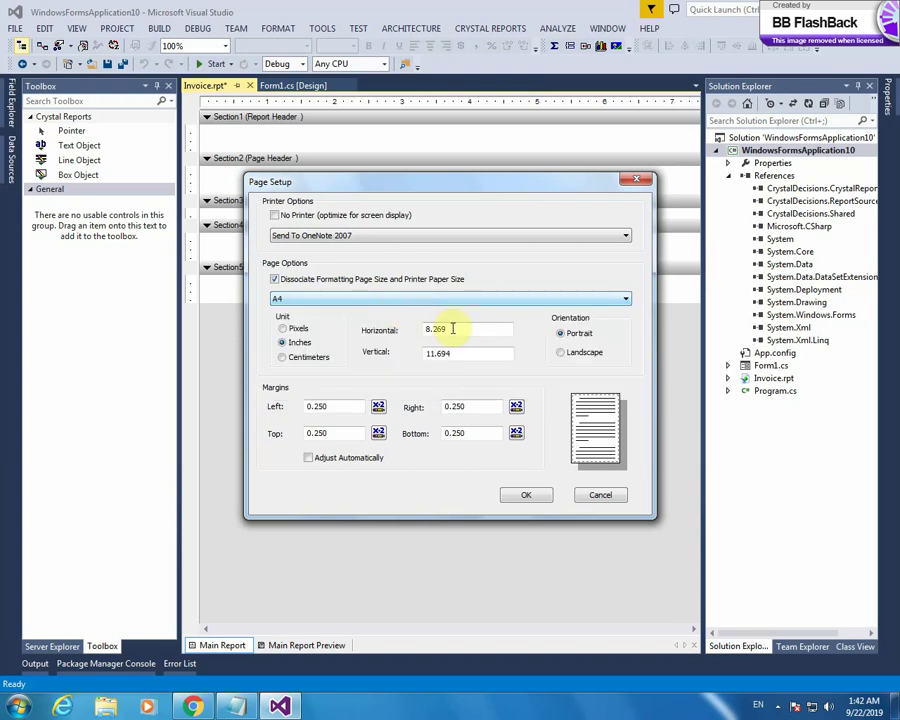
pyautogui.moveTo(455, 328); pyautogui.dragTo(398, 328)
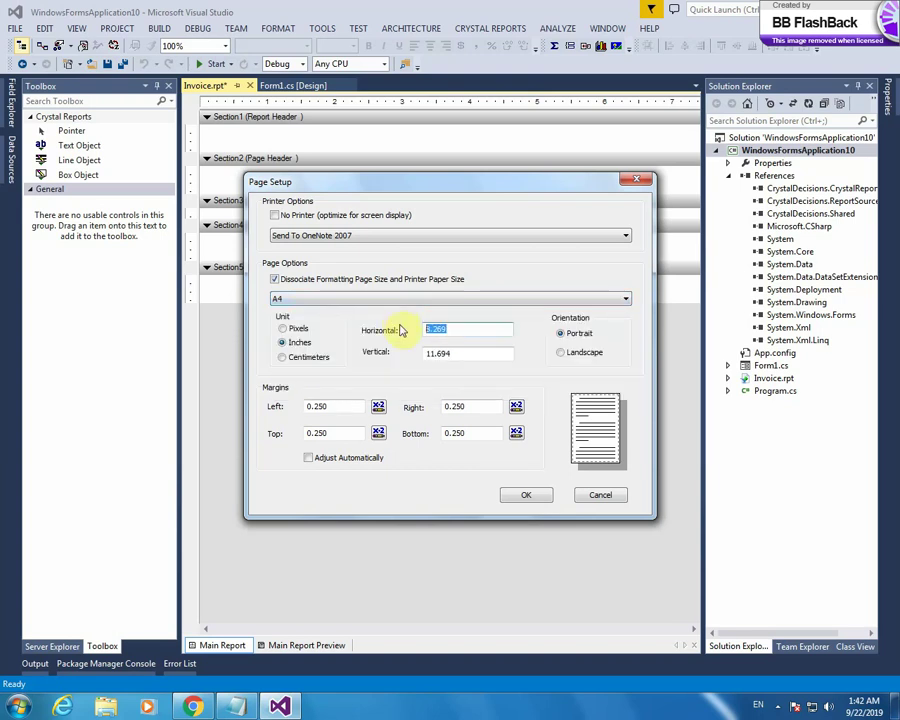
pyautogui.moveTo(462, 353); pyautogui.dragTo(420, 353)
pyautogui.click(472, 356)
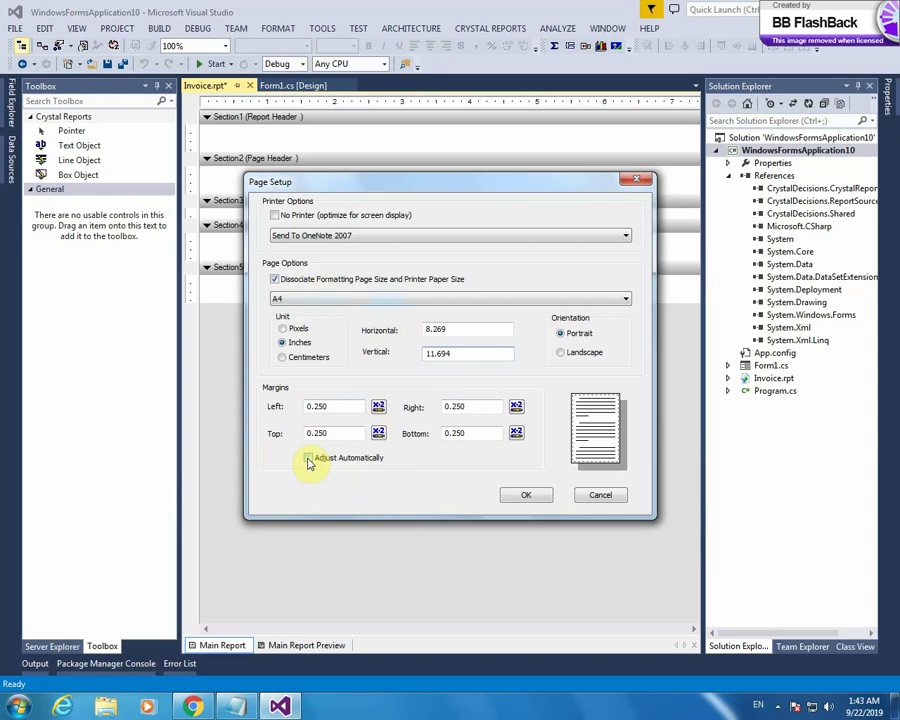
pyautogui.click(526, 496)
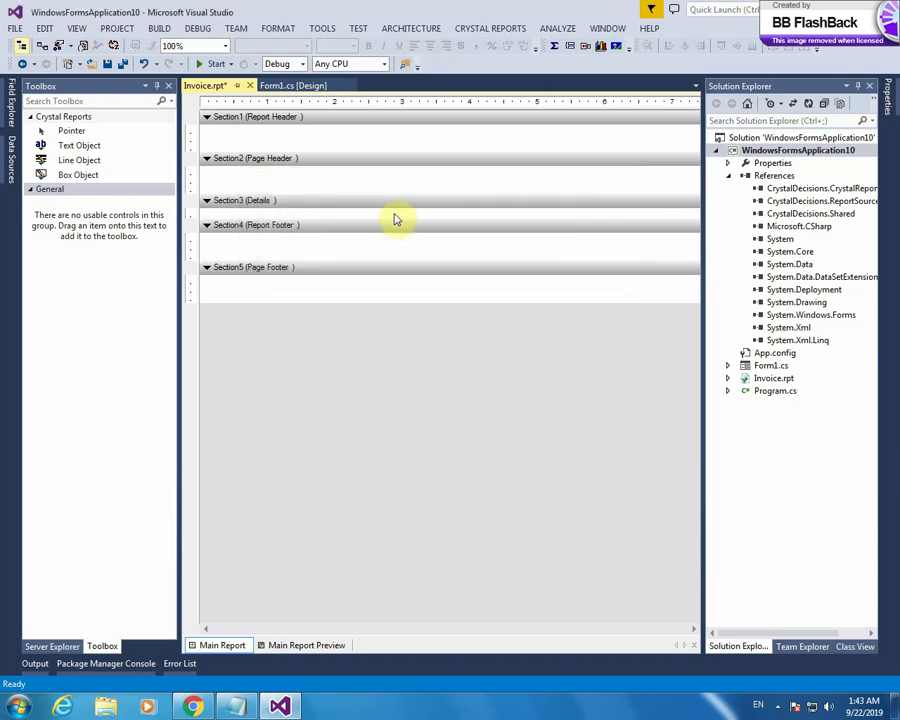
pyautogui.click(693, 630)
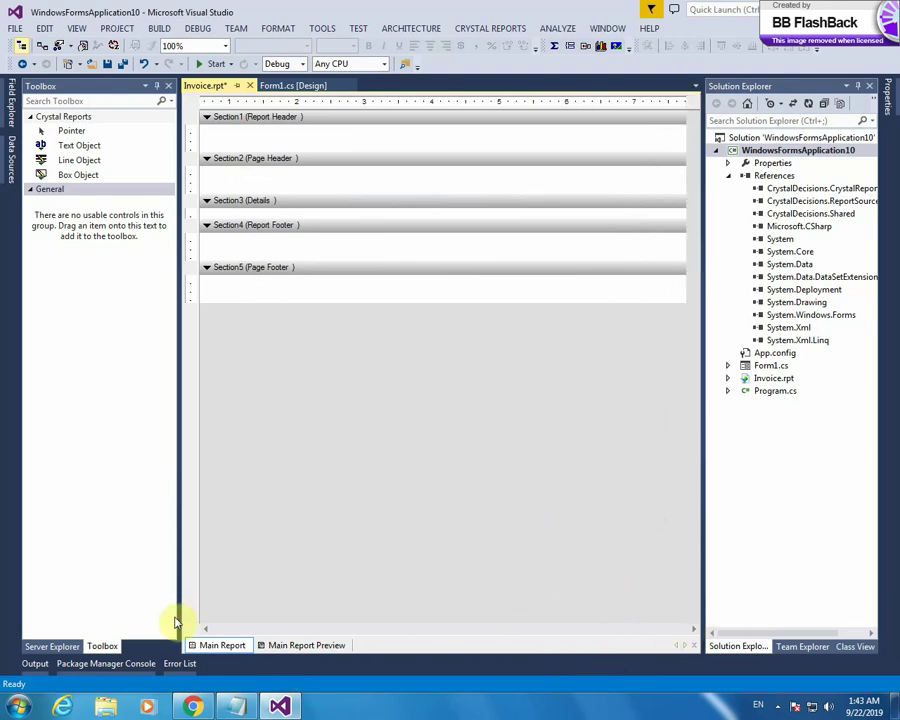
pyautogui.click(206, 629)
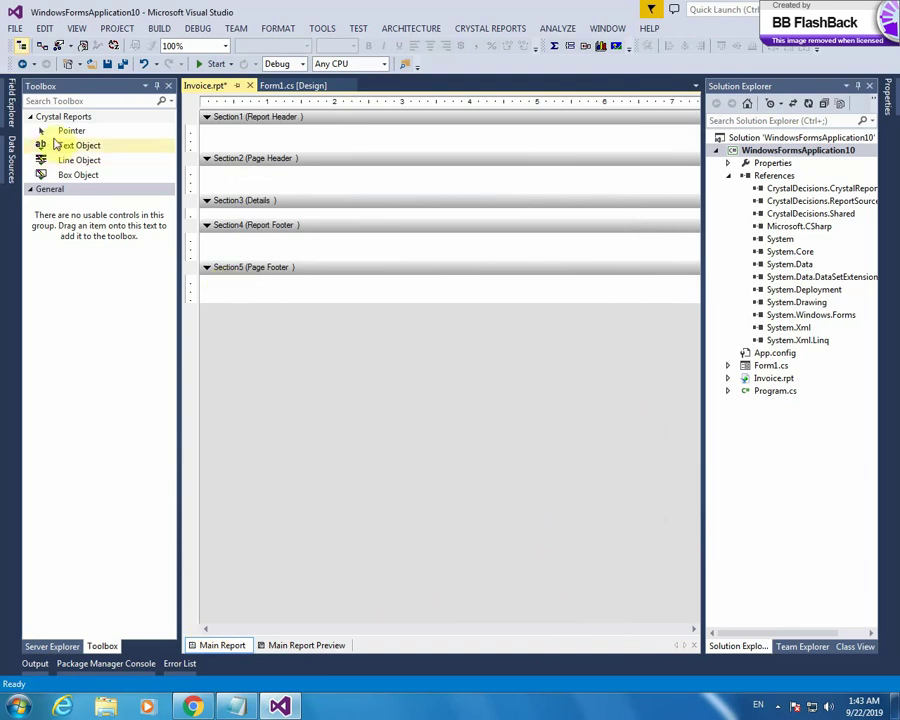
# Step: Add a text object reading INVOICE near the middle of the Report Header and set its font size to 20
pyautogui.click(98, 146)
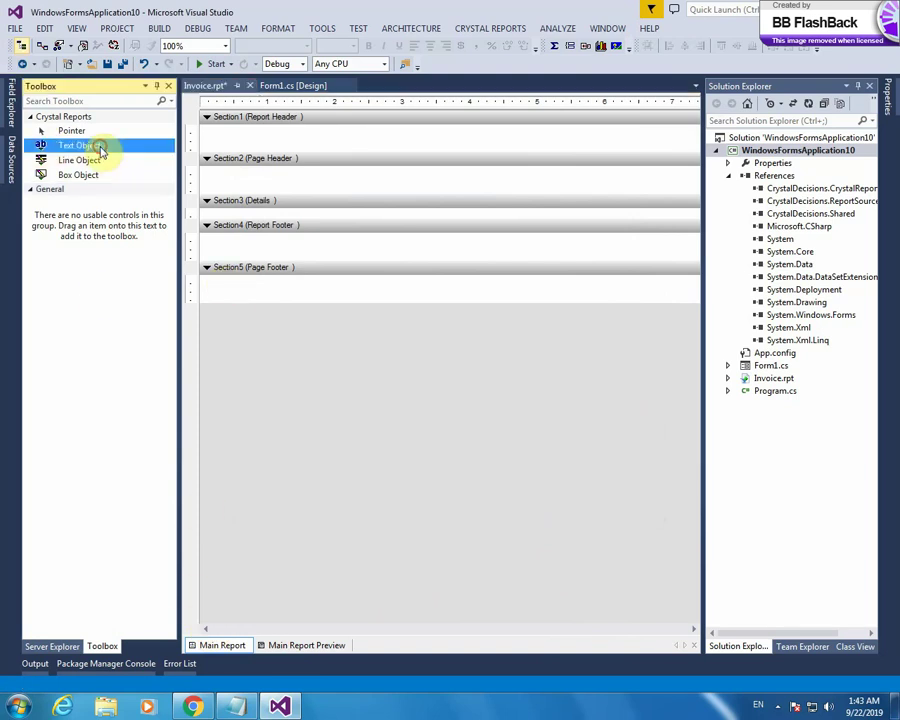
pyautogui.click(409, 132)
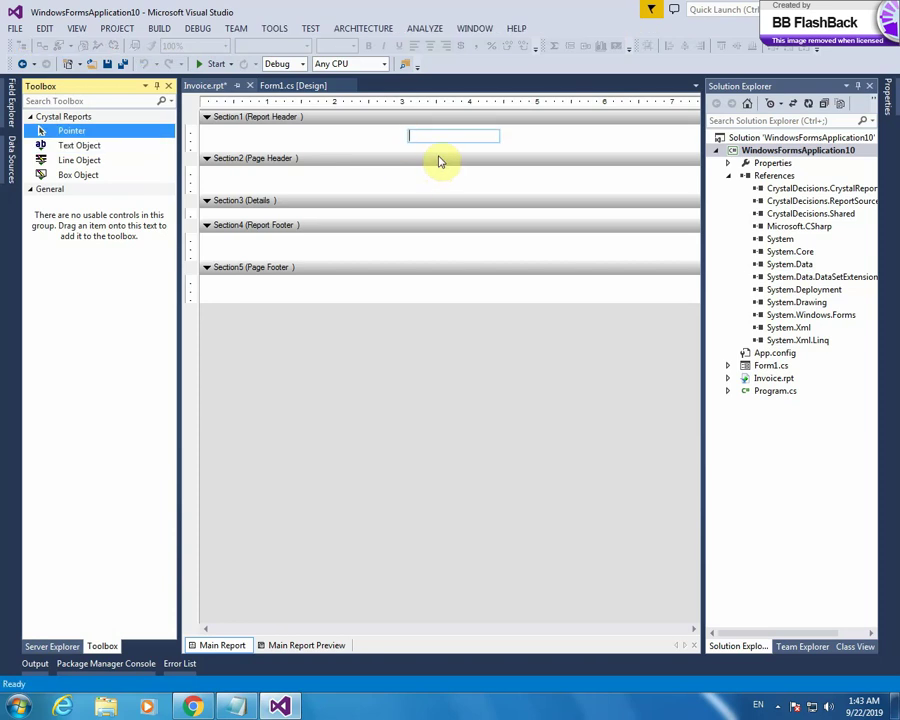
pyautogui.write('INVOICE')
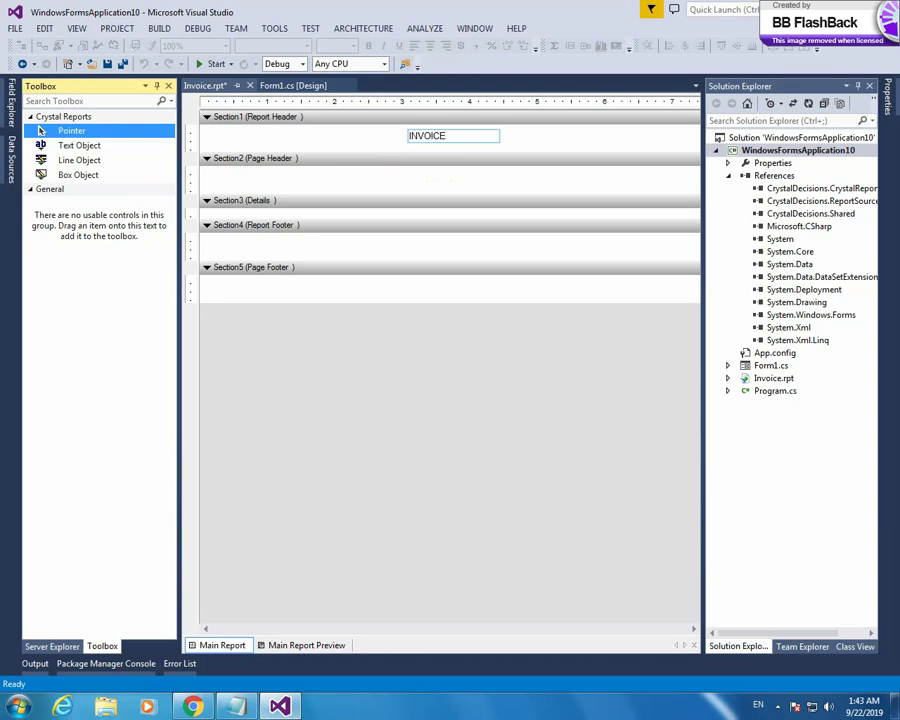
pyautogui.doubleClick(455, 134)
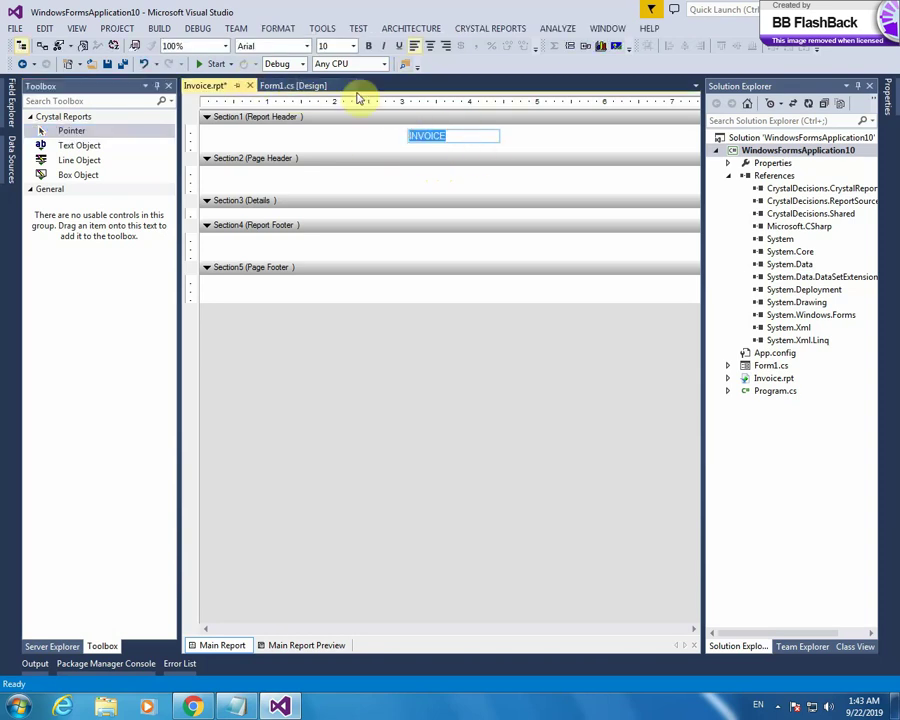
pyautogui.click(353, 47)
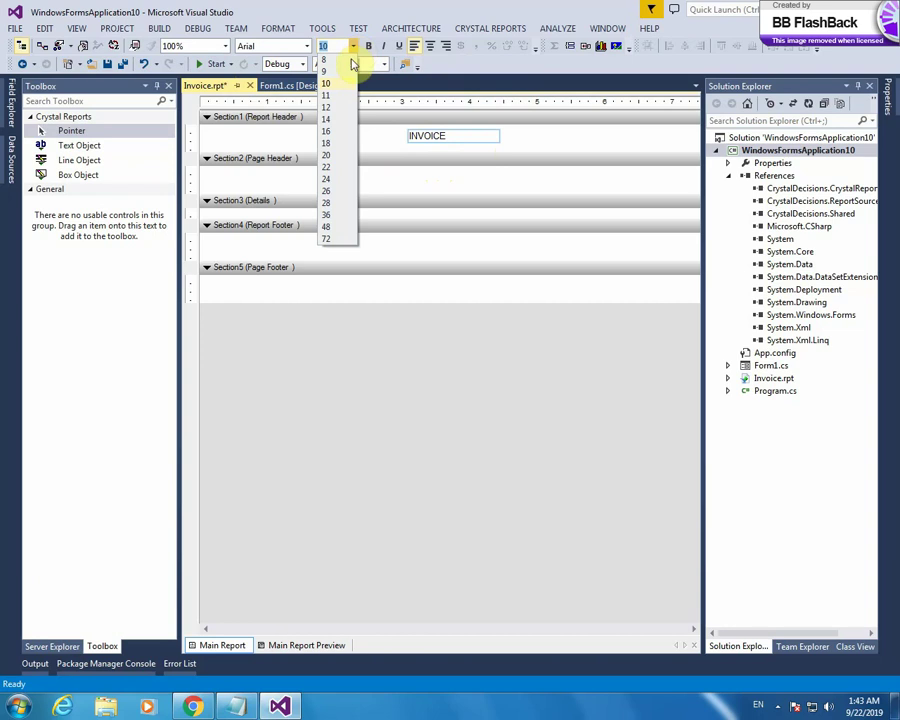
pyautogui.click(336, 156)
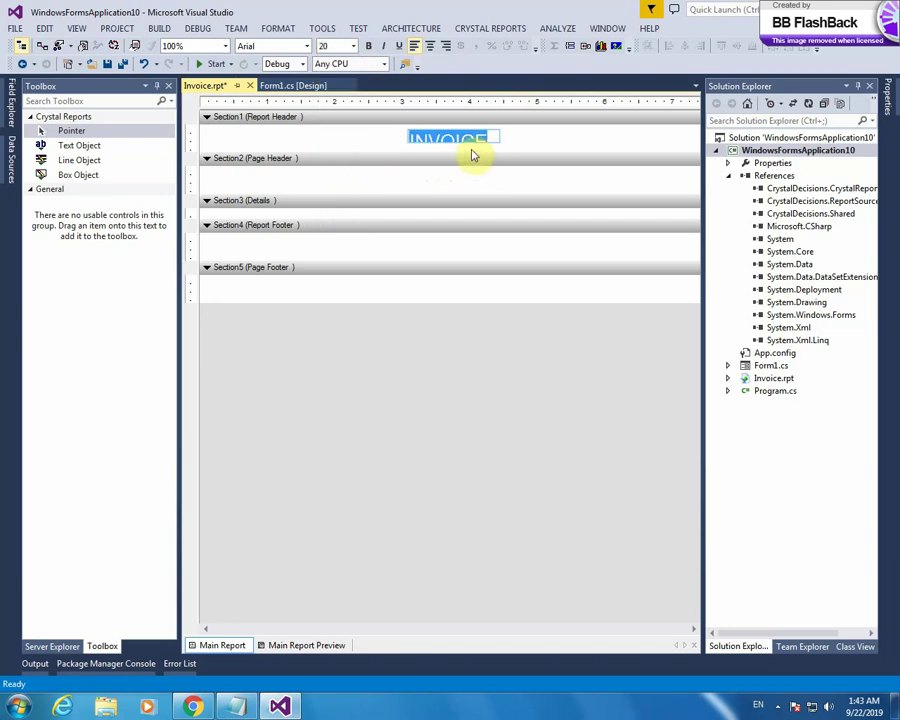
# Step: Enlarge the Report Header to about 1.2 inches tall, then enlarge and reposition the INVOICE text box so its text fits
pyautogui.moveTo(470, 155); pyautogui.dragTo(476, 208)
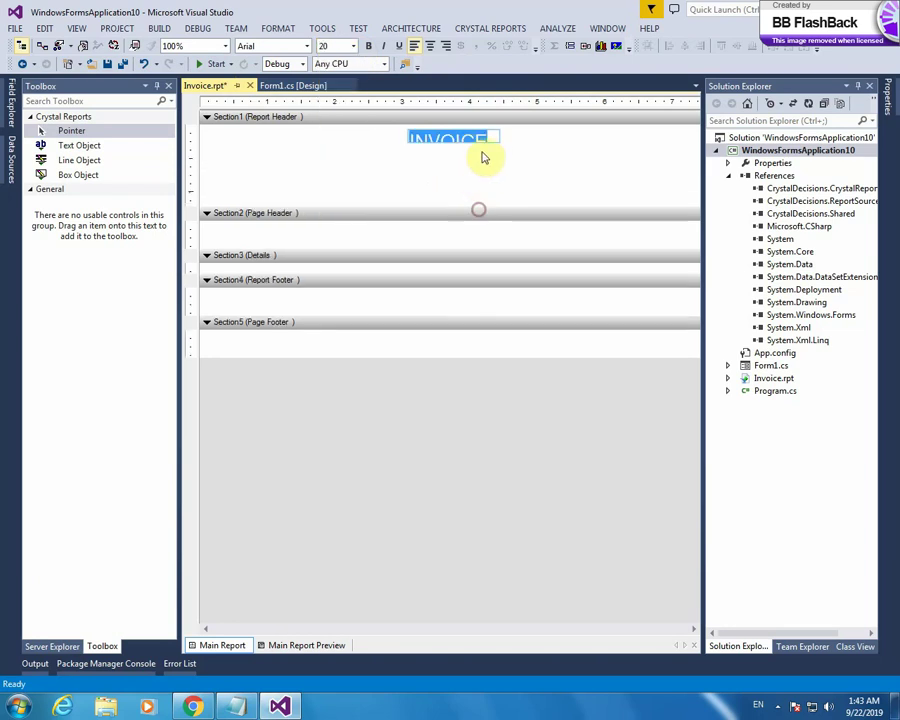
pyautogui.click(494, 142)
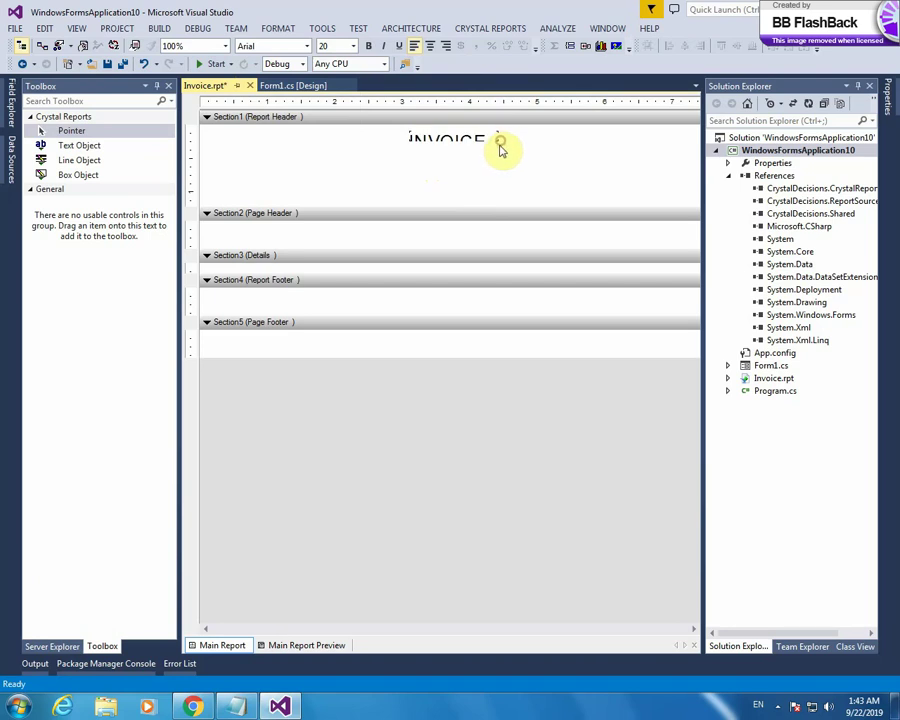
pyautogui.click(494, 147)
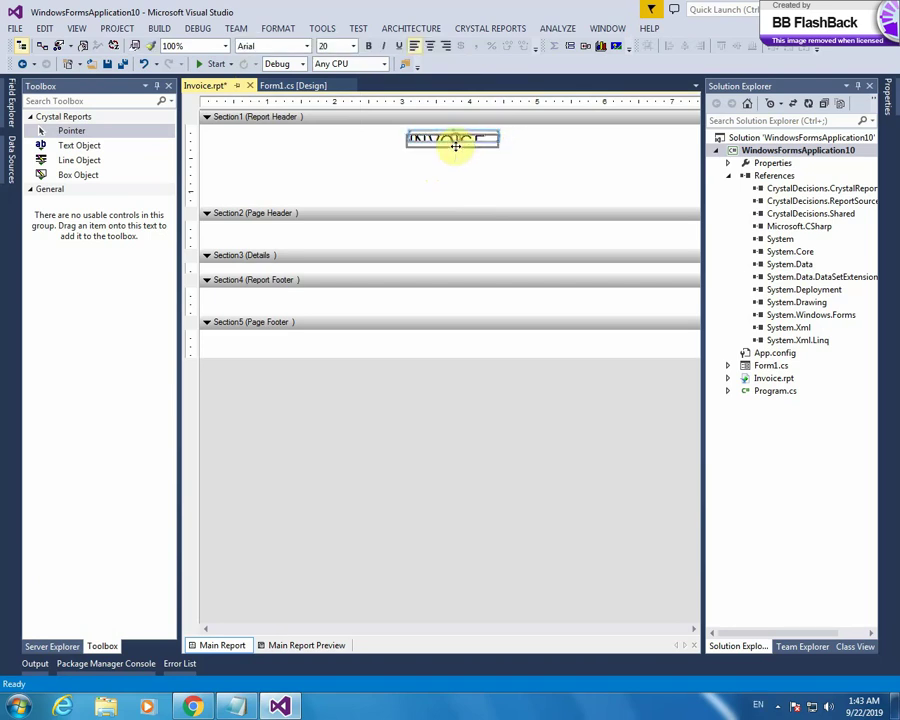
pyautogui.moveTo(453, 141); pyautogui.dragTo(458, 152)
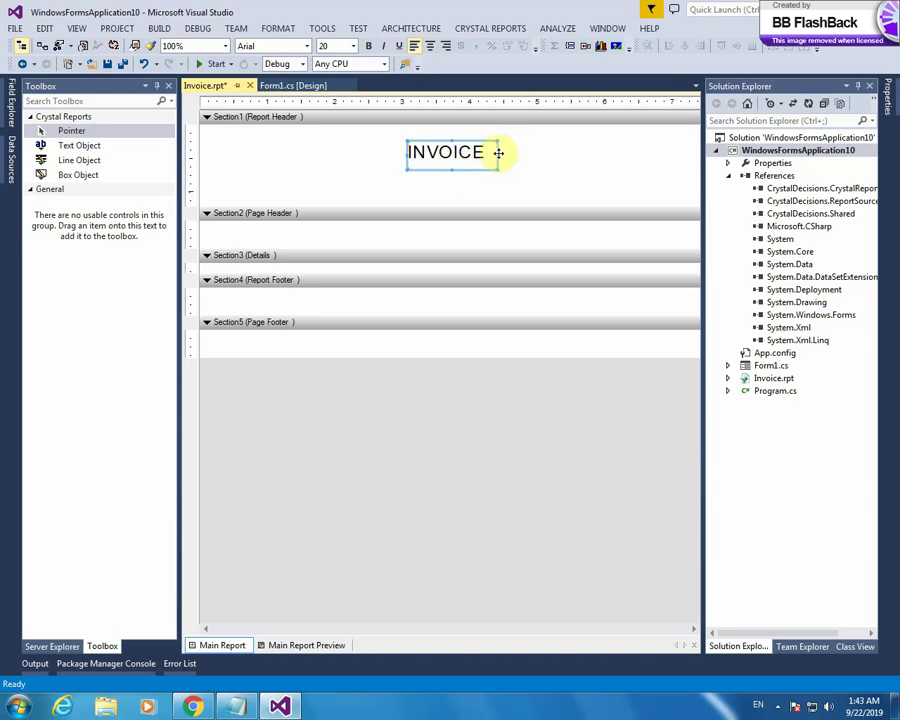
pyautogui.moveTo(496, 155); pyautogui.dragTo(412, 145)
# Step: Format the INVOICE title as bold with the font color Blue
pyautogui.doubleClick(500, 147)
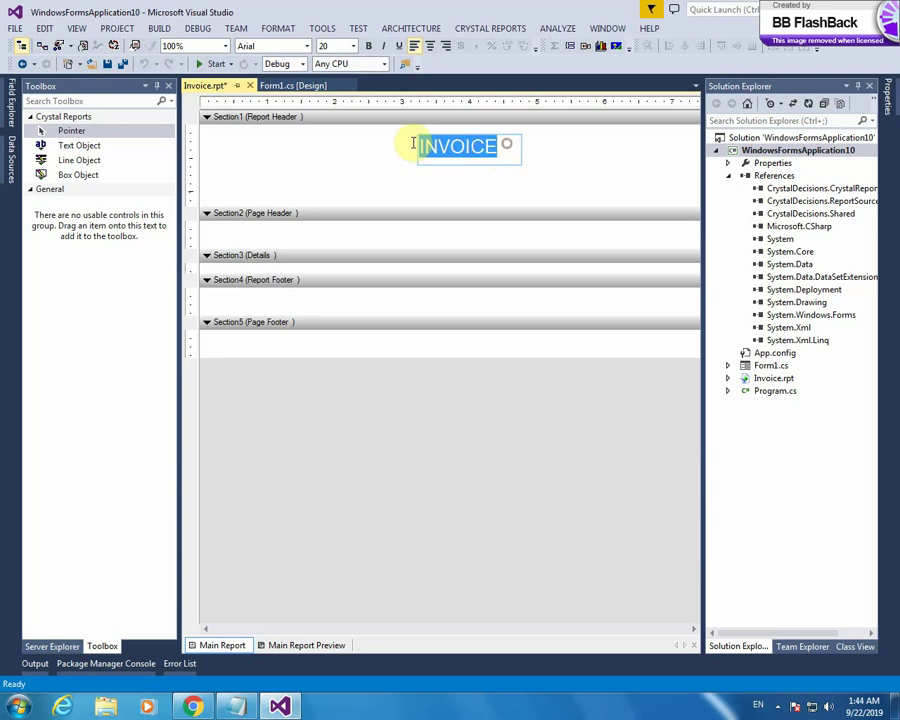
pyautogui.click(370, 47)
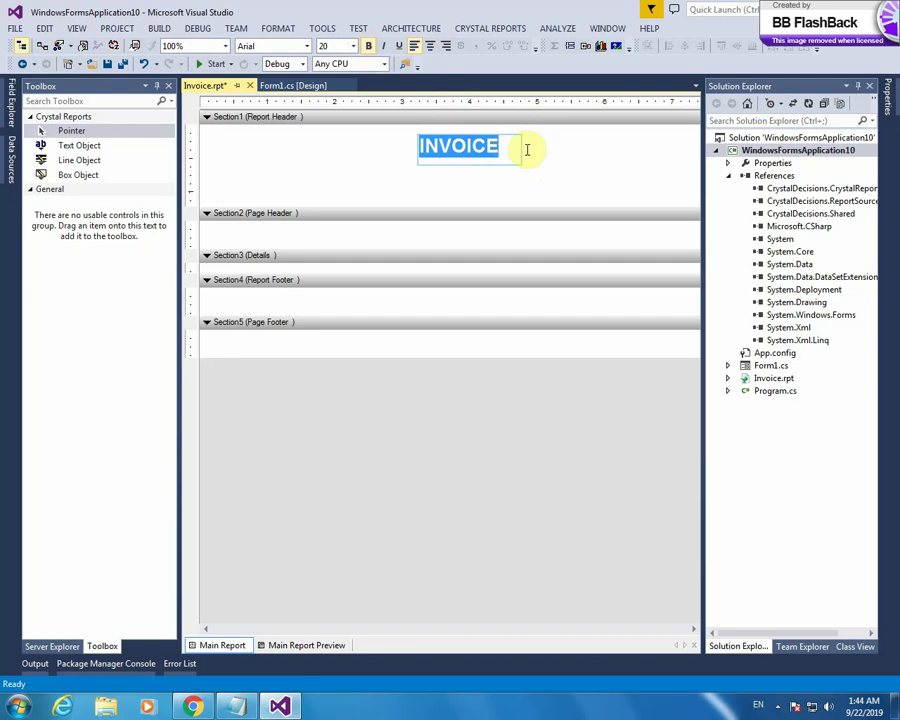
pyautogui.click(508, 150)
pyautogui.rightClick(507, 152)
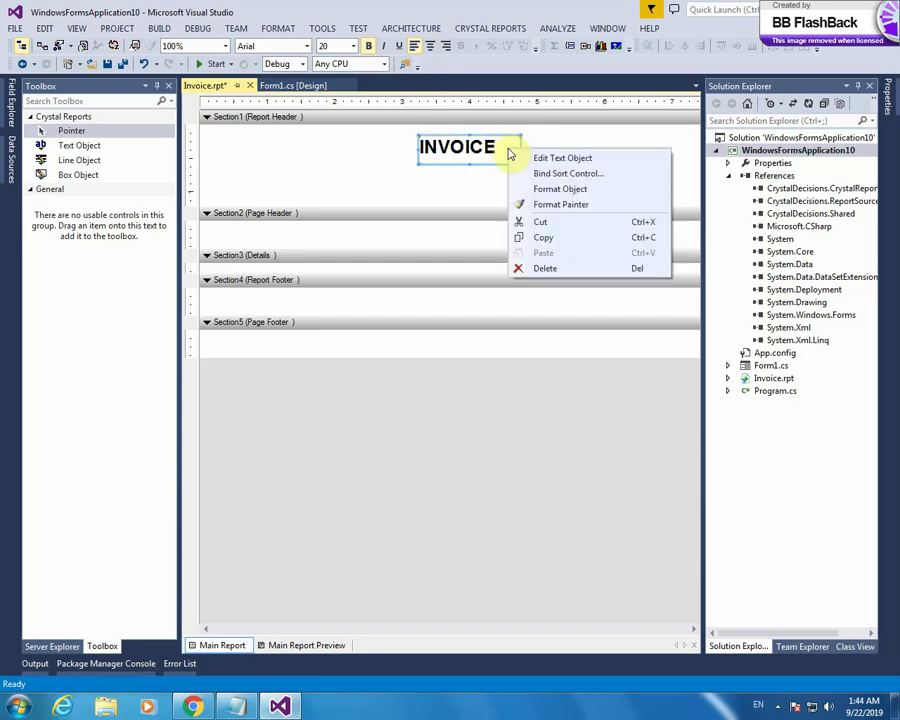
pyautogui.click(590, 193)
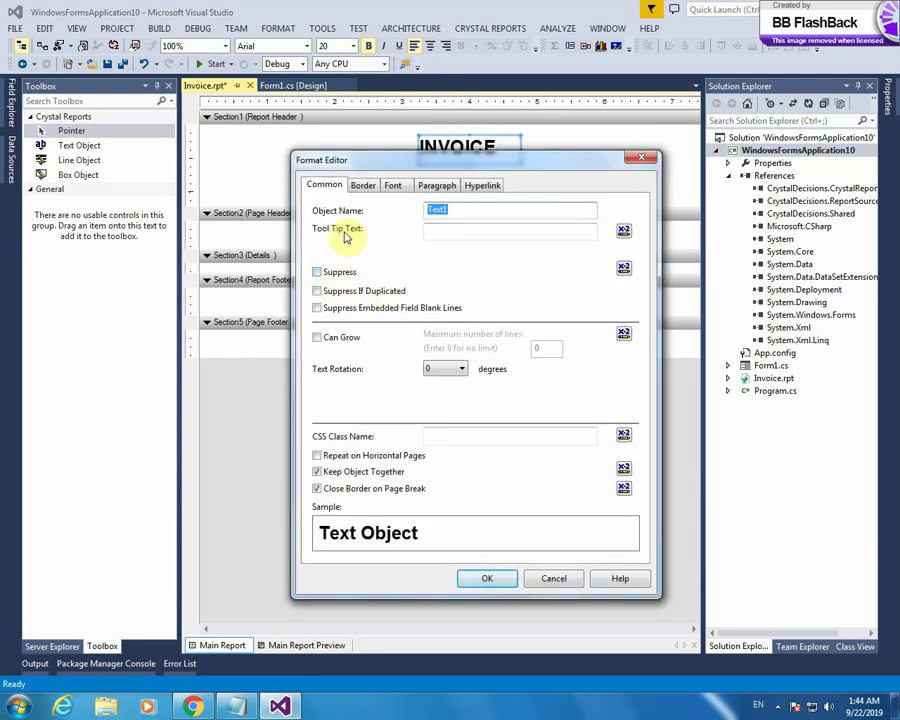
pyautogui.click(372, 186)
pyautogui.click(395, 188)
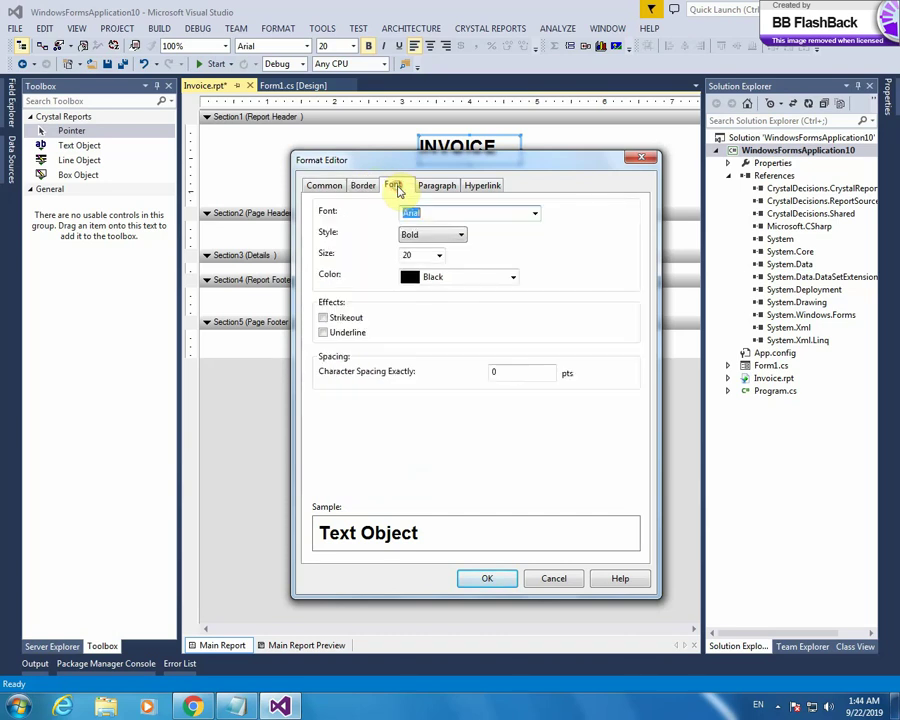
pyautogui.click(514, 278)
pyautogui.click(457, 322)
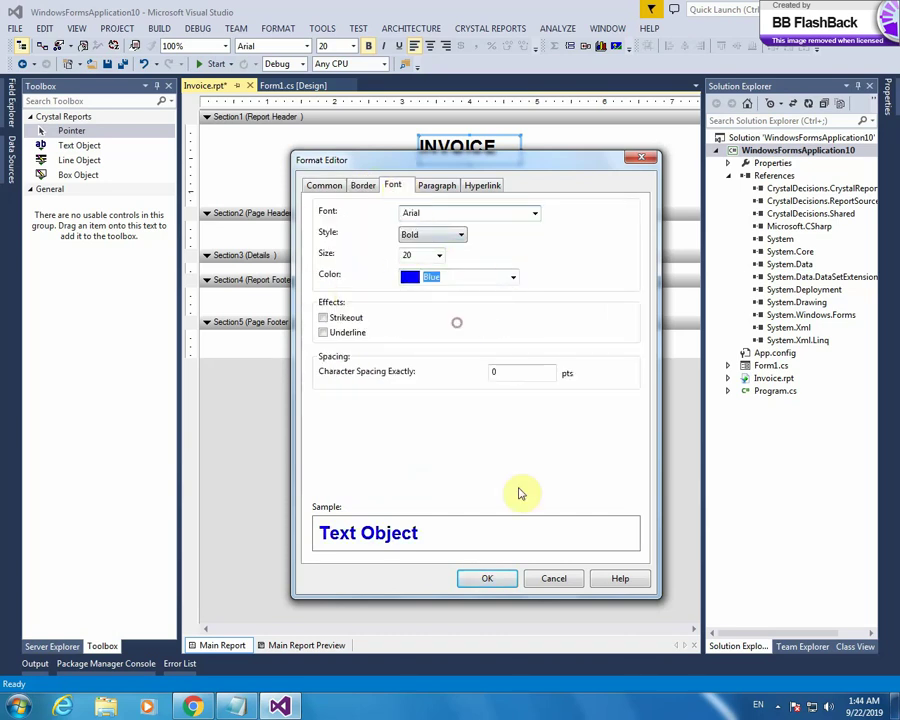
pyautogui.click(489, 585)
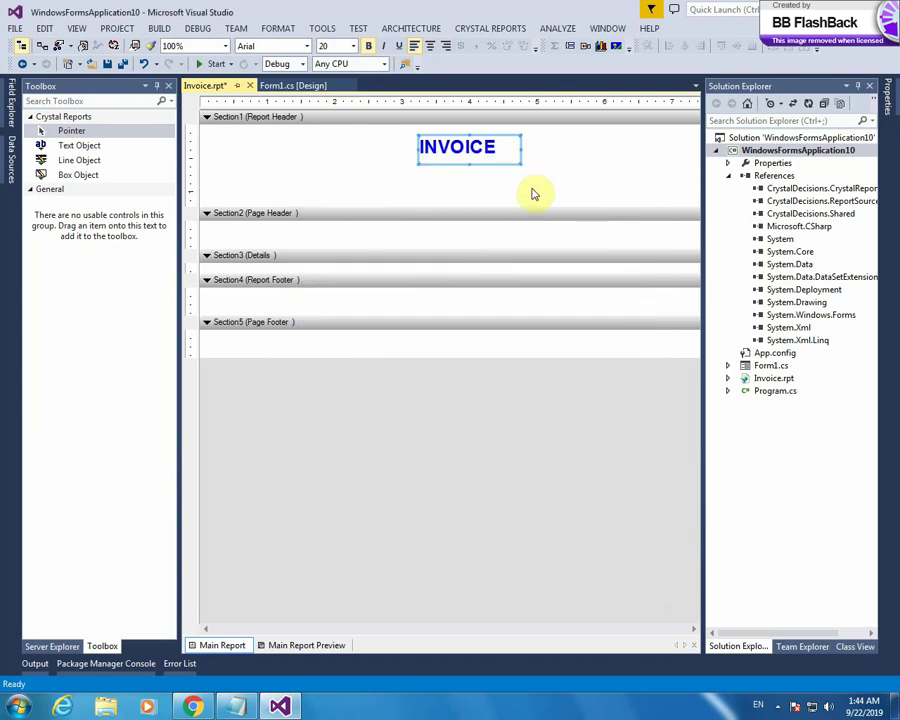
# Step: Move the INVOICE title slightly upward and extend the Report Header section to about 2.7 inches tall
pyautogui.moveTo(480, 150); pyautogui.dragTo(480, 144)
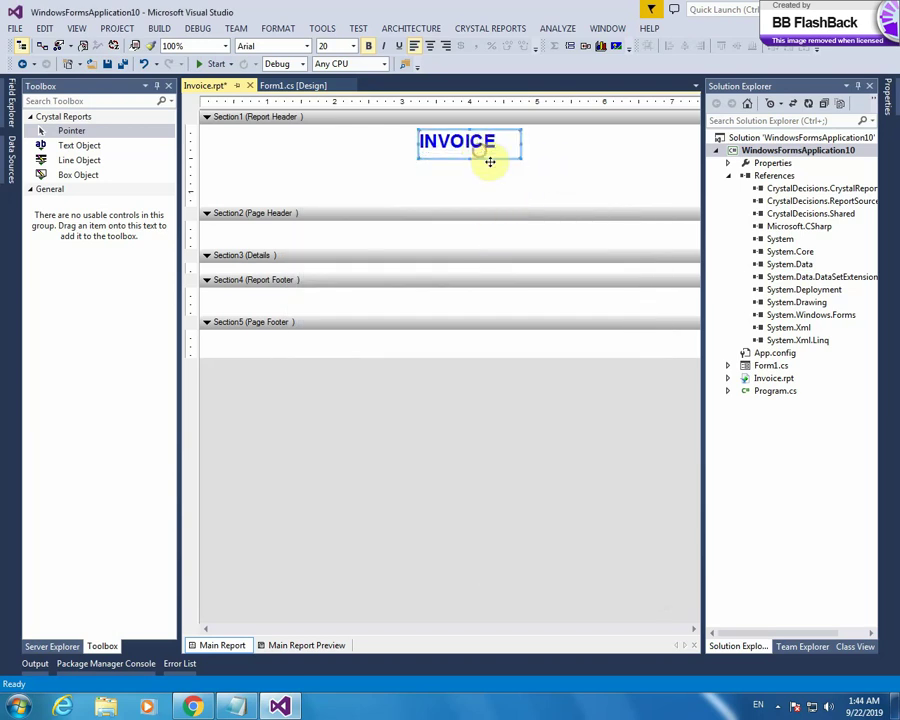
pyautogui.moveTo(471, 208); pyautogui.dragTo(478, 312)
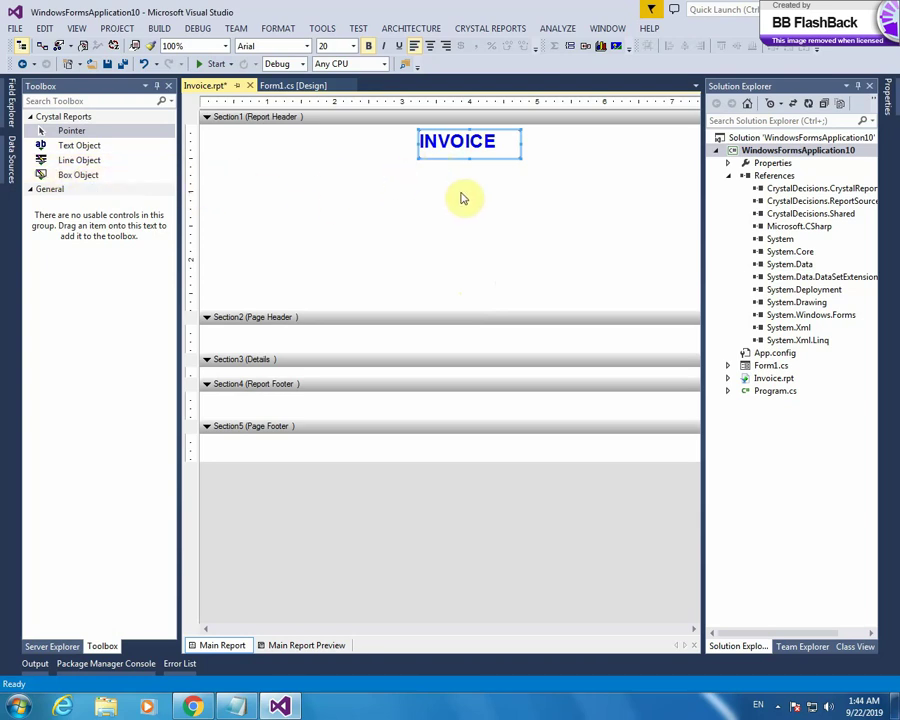
# Step: Give the INVOICE title a Double bottom border line
pyautogui.click(475, 148)
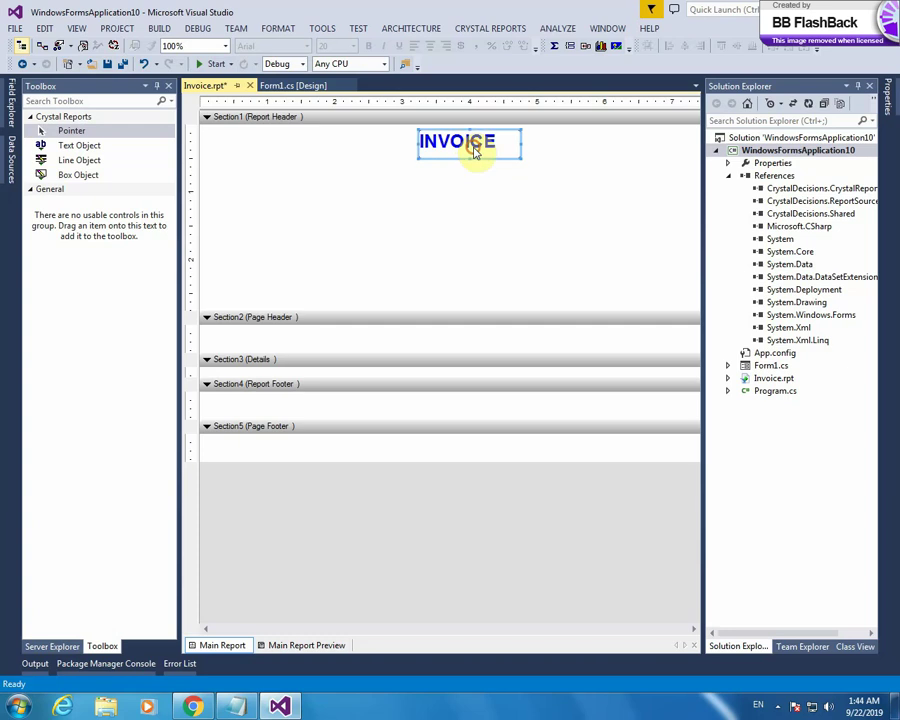
pyautogui.rightClick(475, 149)
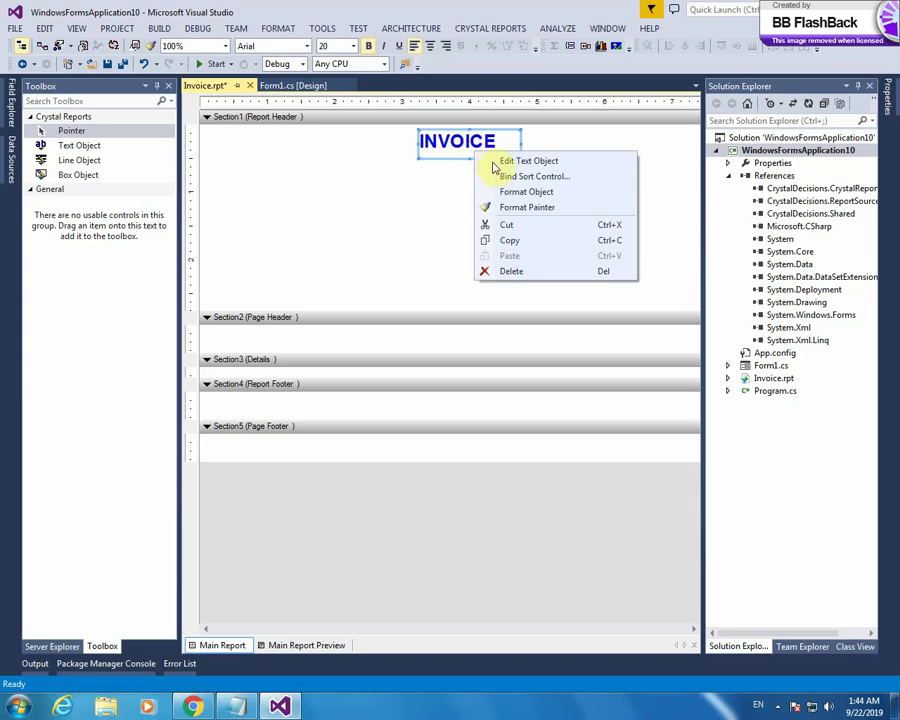
pyautogui.click(552, 192)
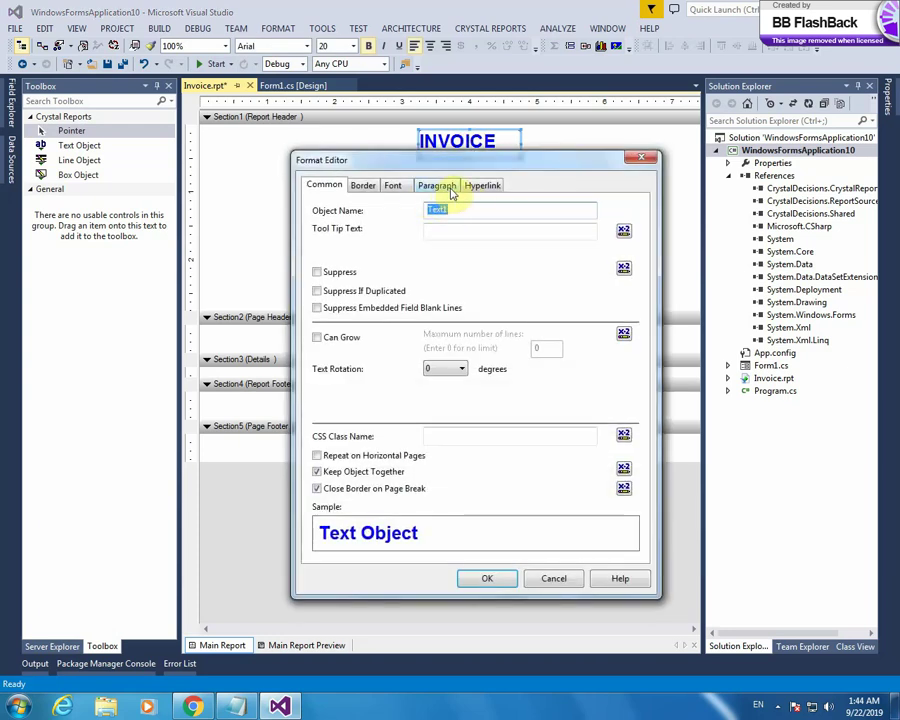
pyautogui.click(368, 185)
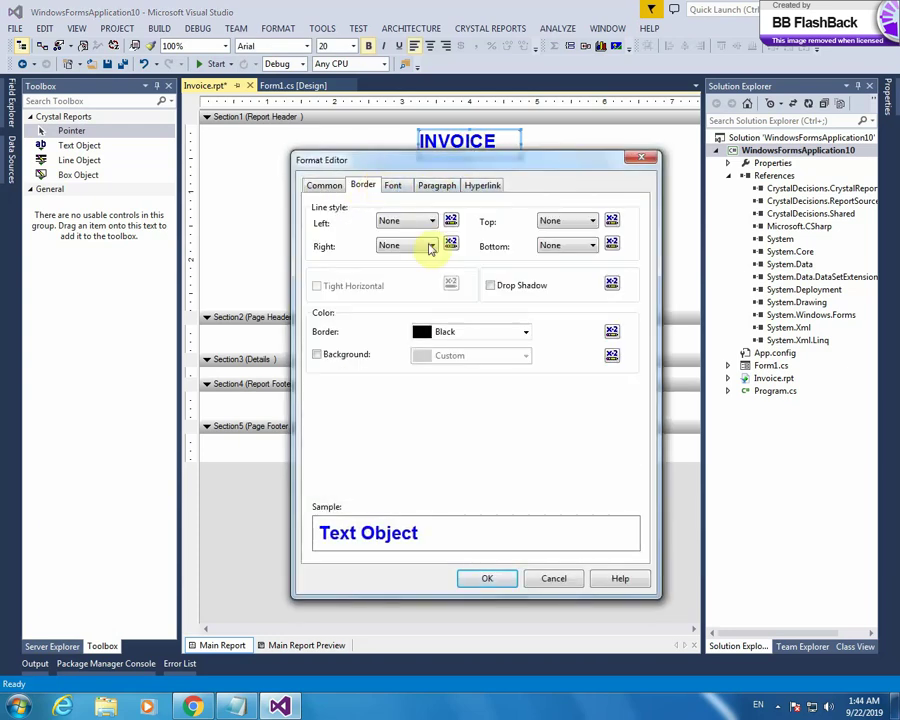
pyautogui.moveTo(410, 172); pyautogui.dragTo(407, 184)
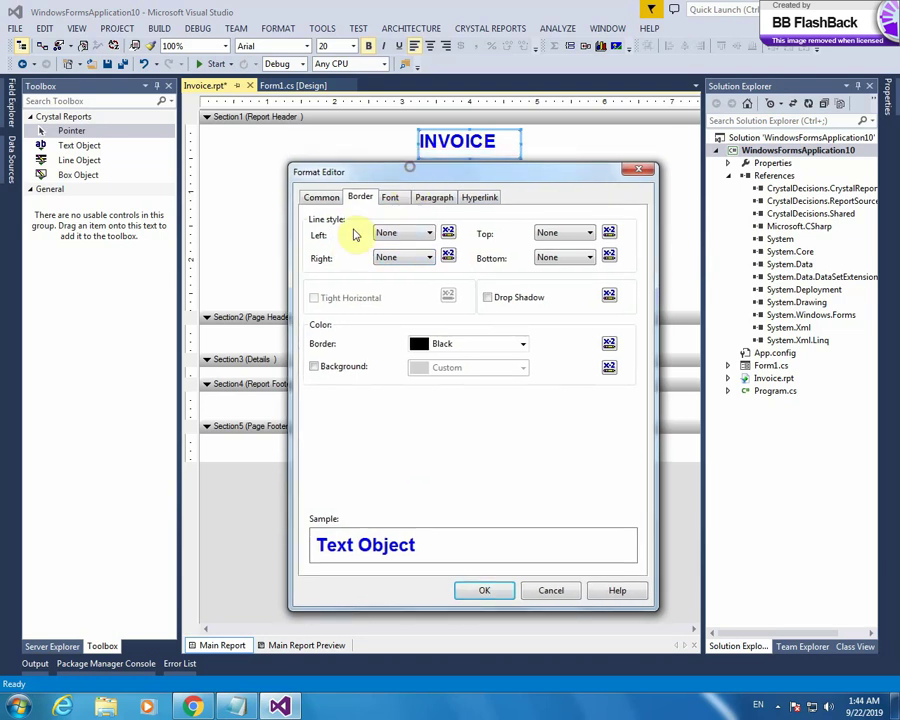
pyautogui.click(403, 234)
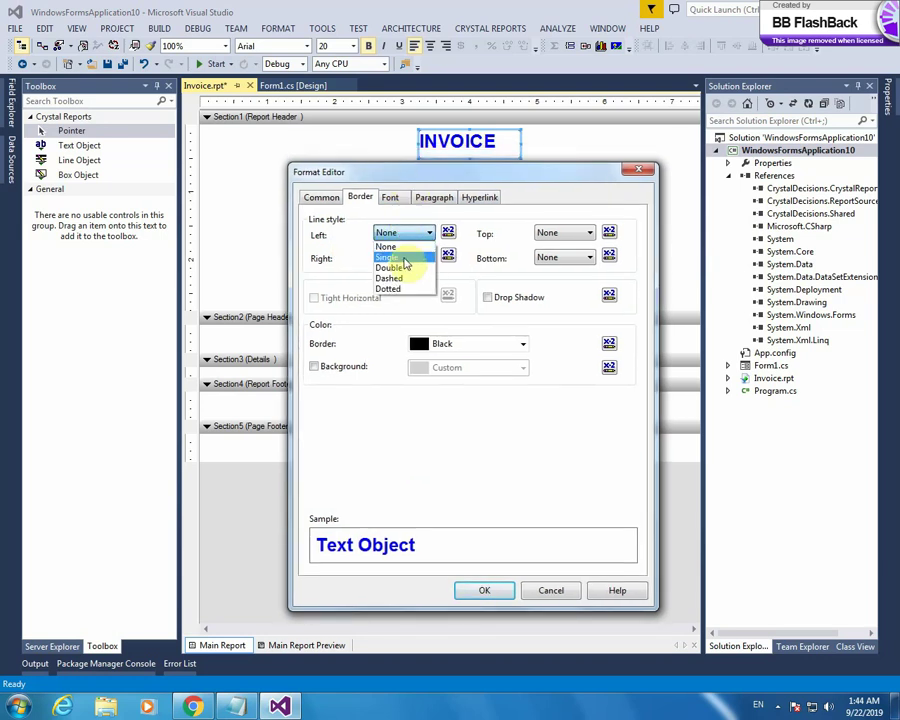
pyautogui.click(408, 244)
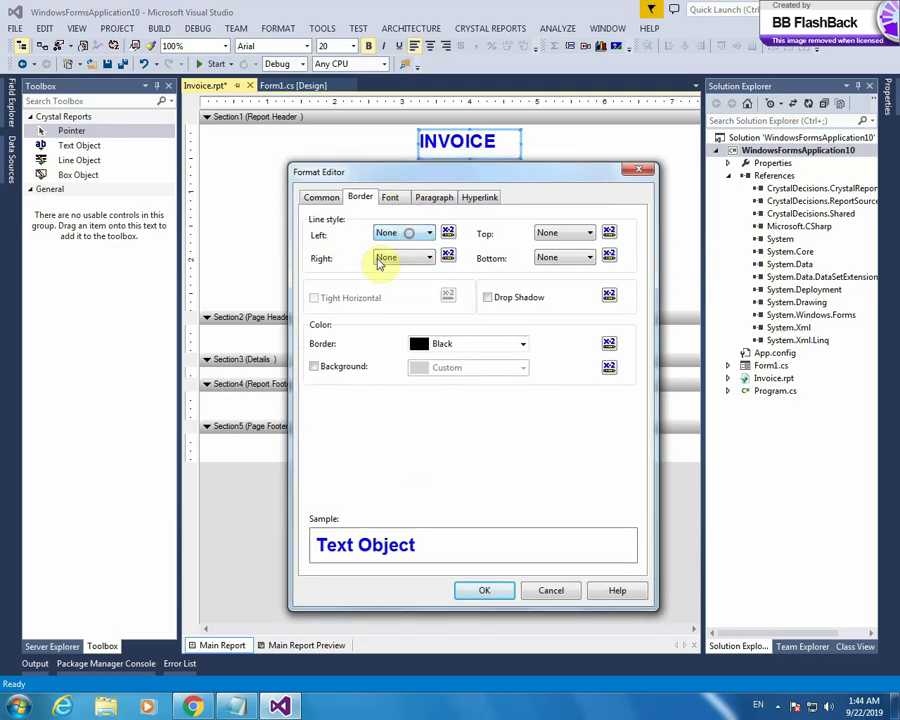
pyautogui.click(566, 261)
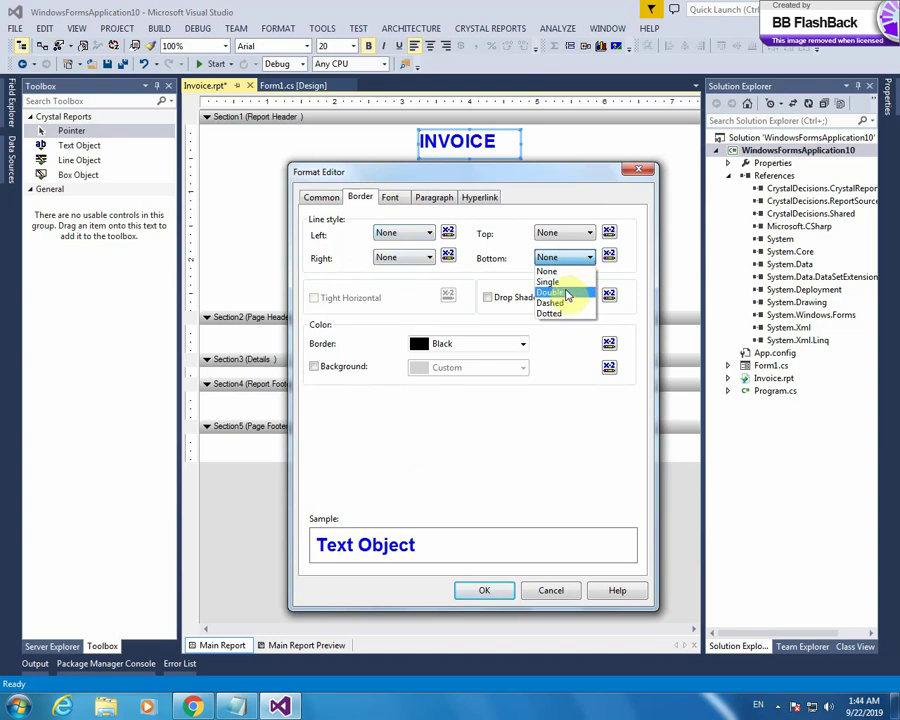
pyautogui.click(566, 294)
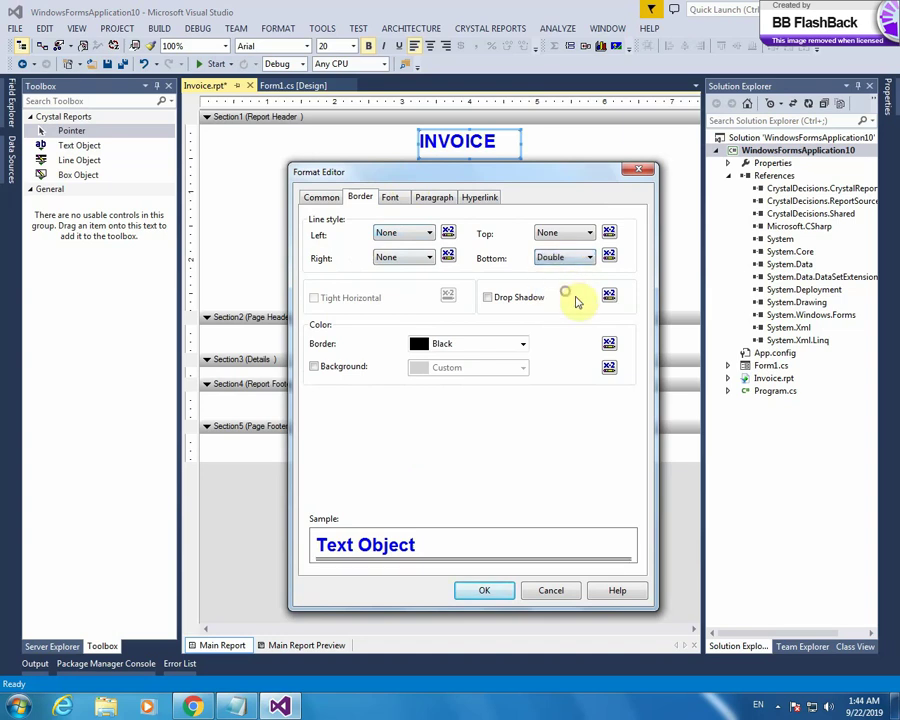
pyautogui.click(488, 589)
# Step: Shrink the INVOICE text box to fit its text, about 1.1 inches wide, and reposition it near the middle of the Report Header
pyautogui.click(565, 207)
pyautogui.click(518, 148)
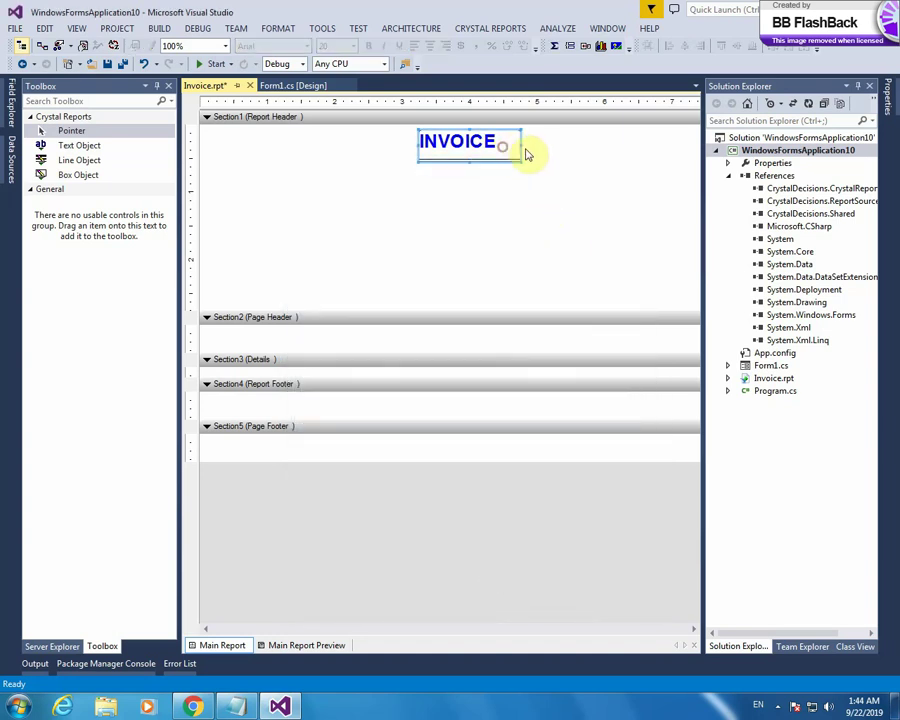
pyautogui.moveTo(511, 143); pyautogui.dragTo(445, 160)
pyautogui.click(424, 191)
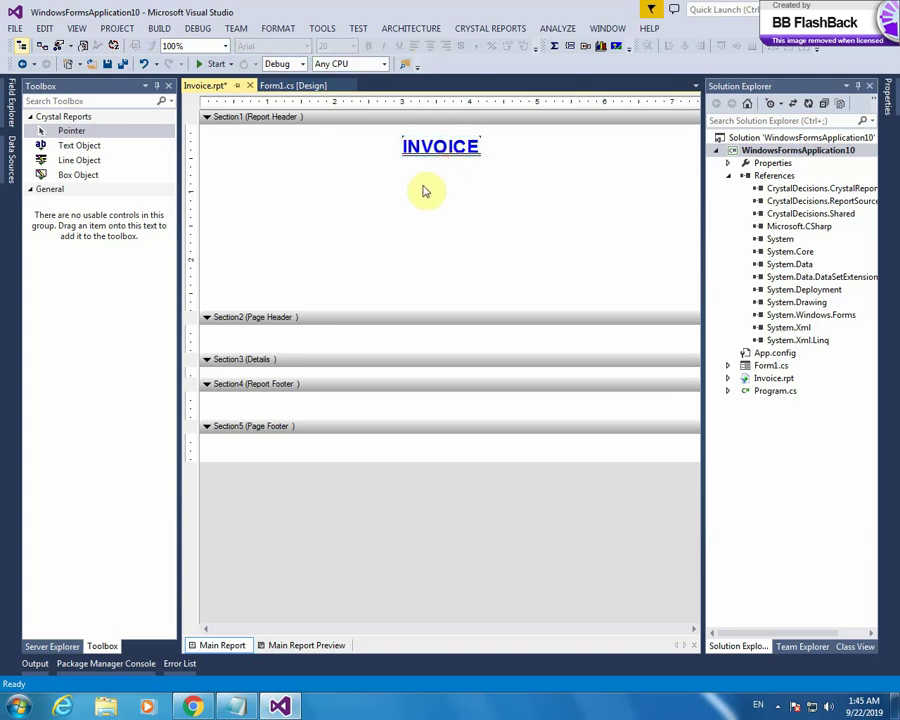
# Step: Pin the Field Explorer open and set the Toolbox to auto-hide
pyautogui.click(120, 161)
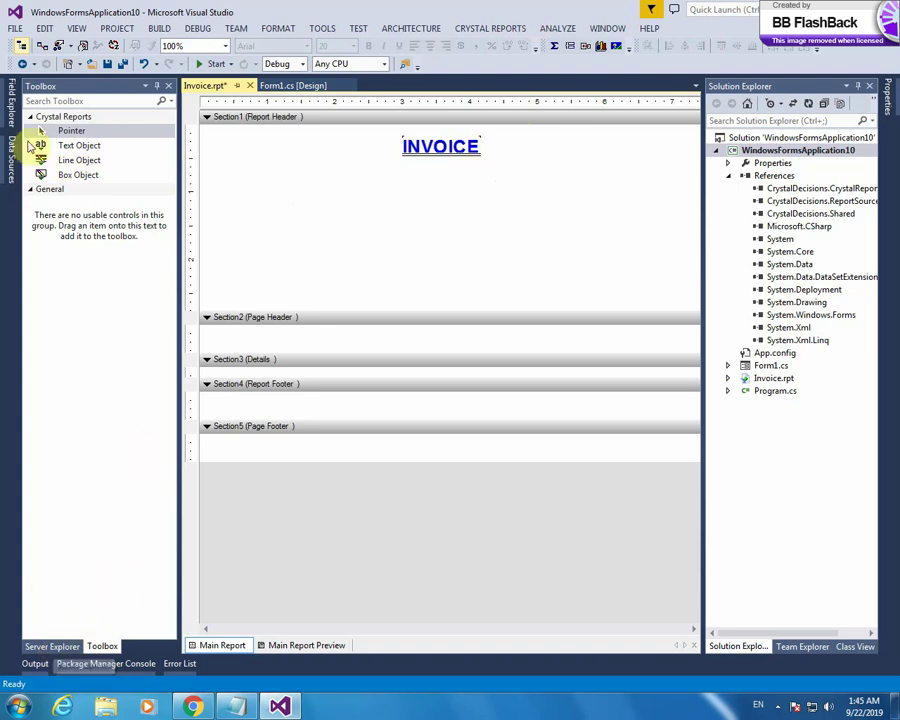
pyautogui.moveTo(12, 94)
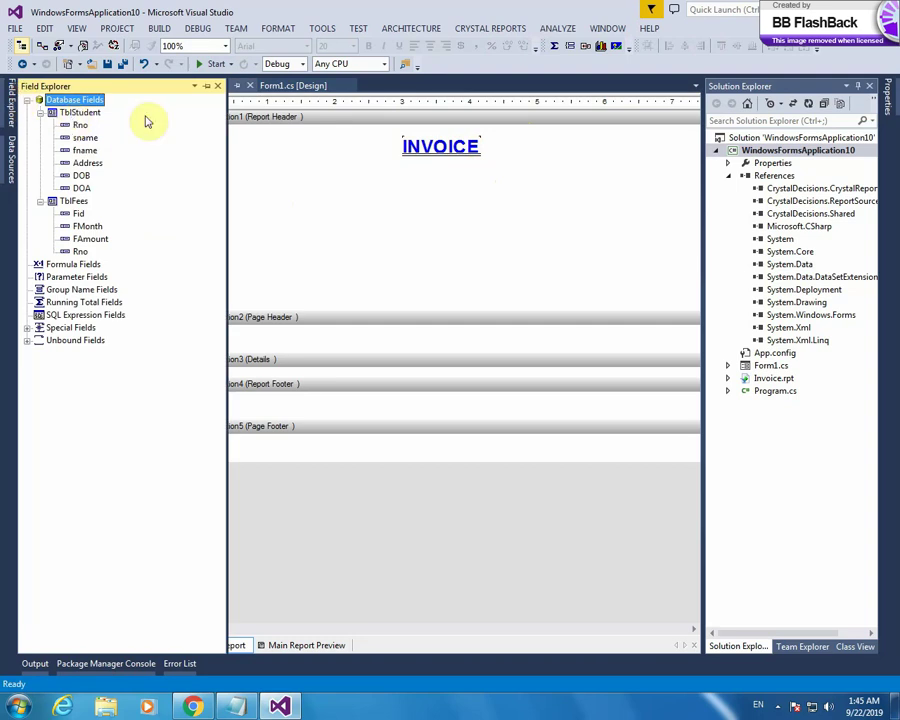
pyautogui.click(206, 86)
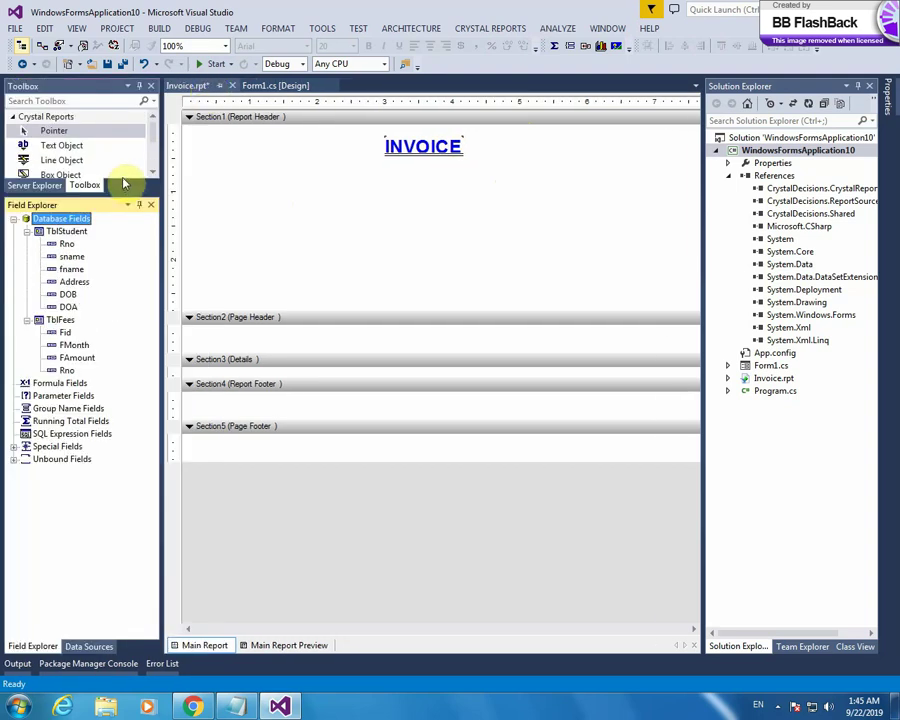
pyautogui.click(139, 87)
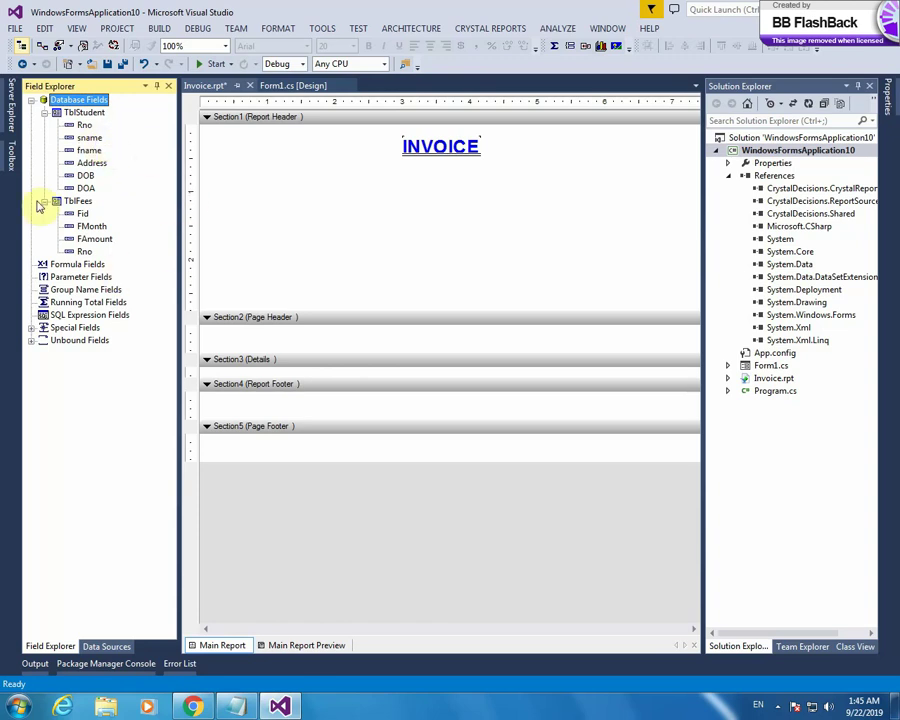
# Step: Add a text object reading "Roll No :" on the left side of the Report Header, narrowed to fit its text
pyautogui.moveTo(12, 154)
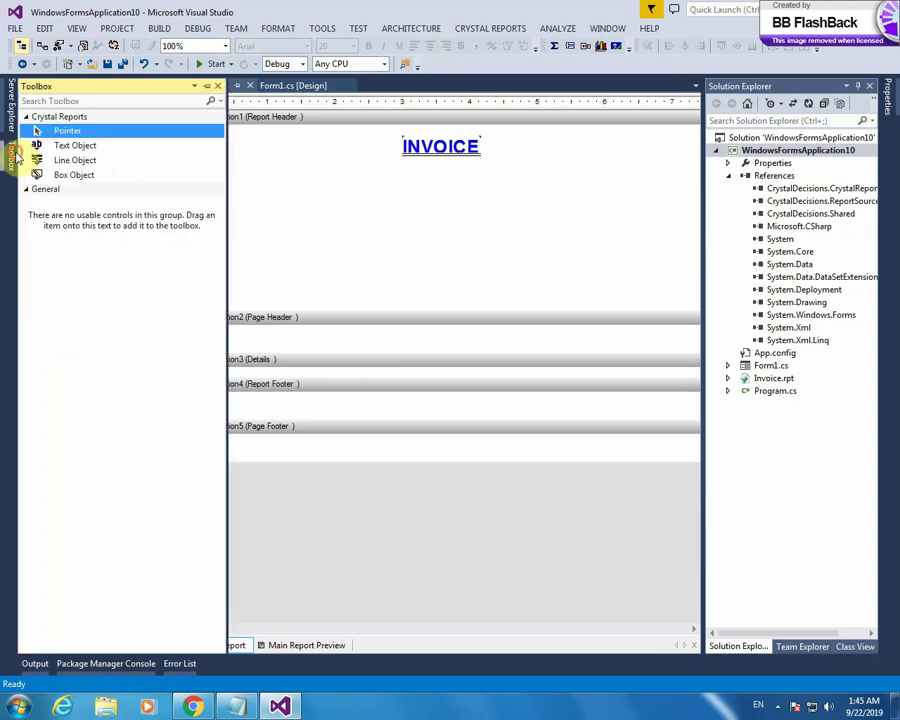
pyautogui.click(106, 145)
pyautogui.click(247, 186)
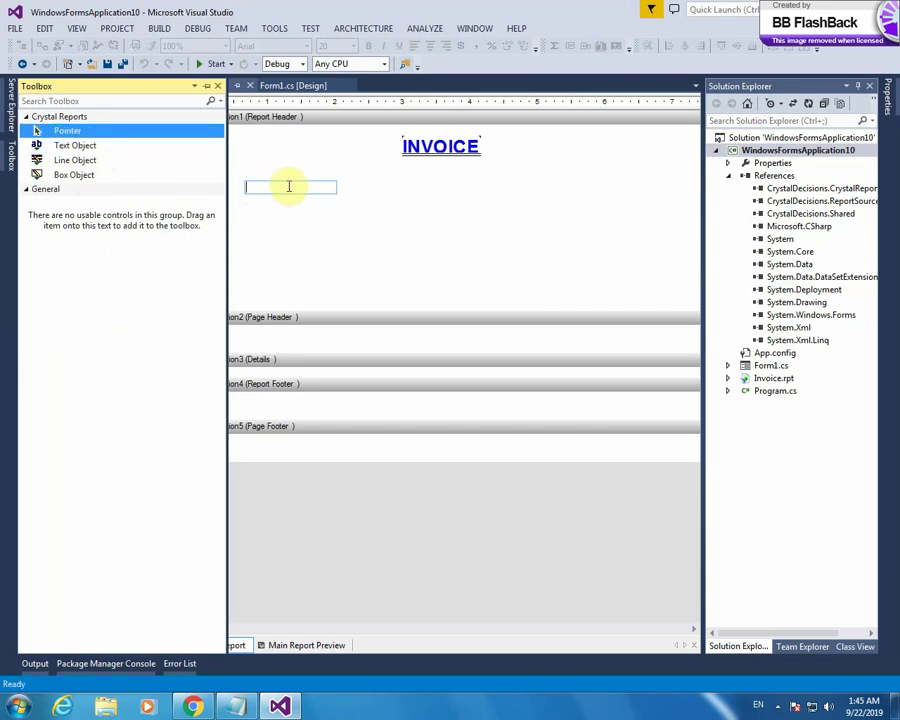
pyautogui.write('f')
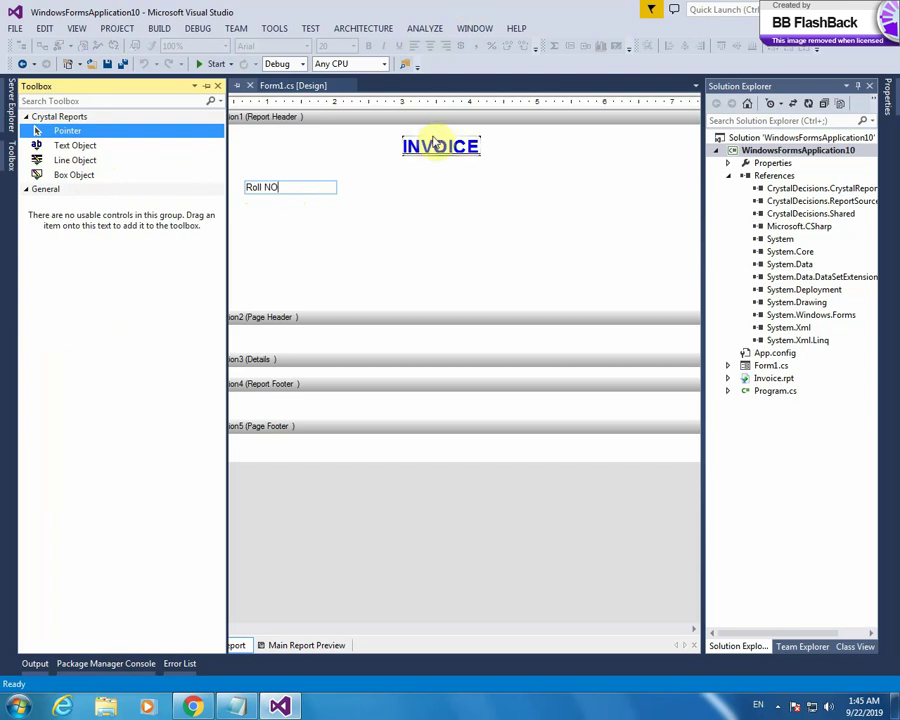
pyautogui.write('o :')
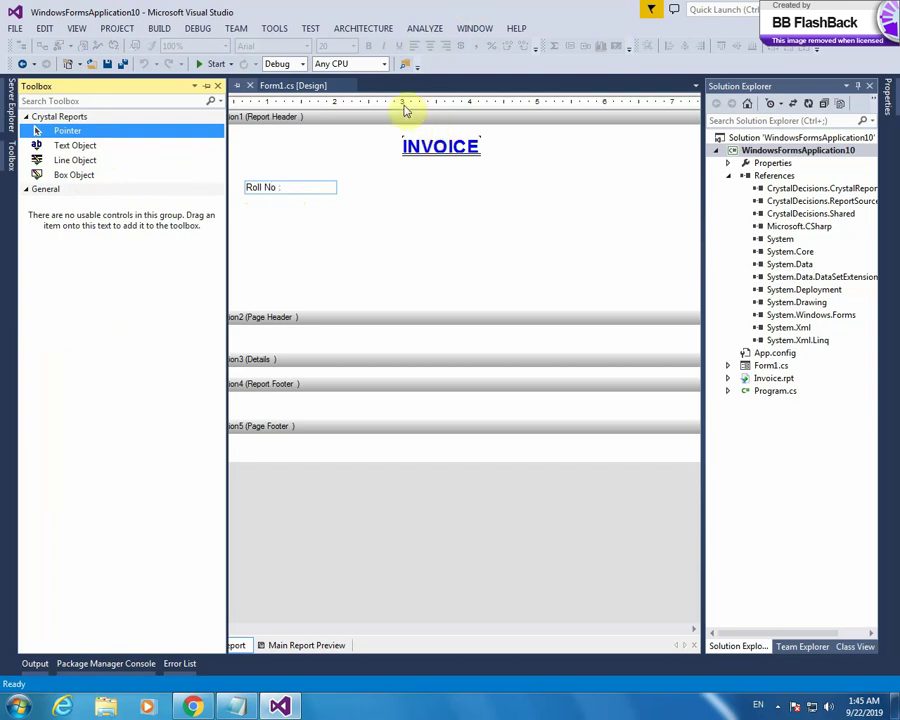
pyautogui.click(300, 208)
pyautogui.click(325, 188)
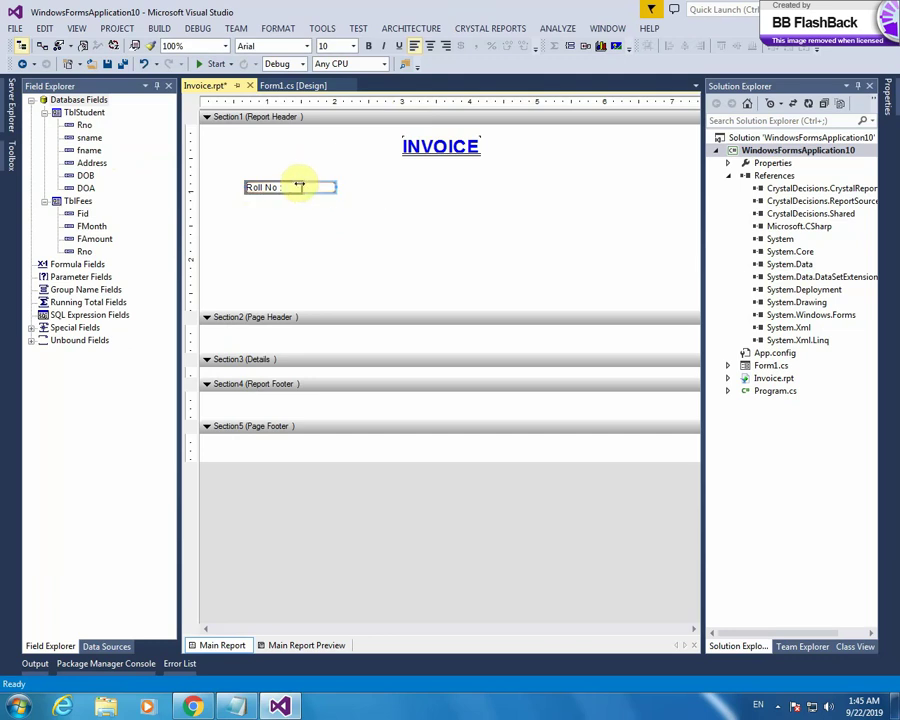
pyautogui.moveTo(293, 186); pyautogui.dragTo(262, 186)
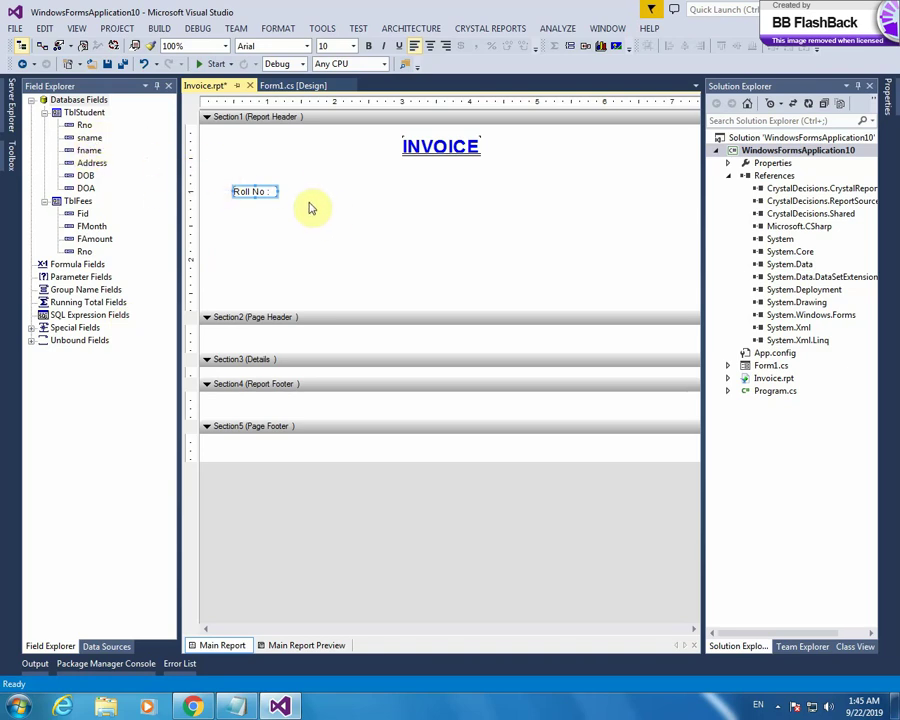
# Step: Place TblStudent's Rno field just right of the Roll No label and center its text
pyautogui.click(84, 125)
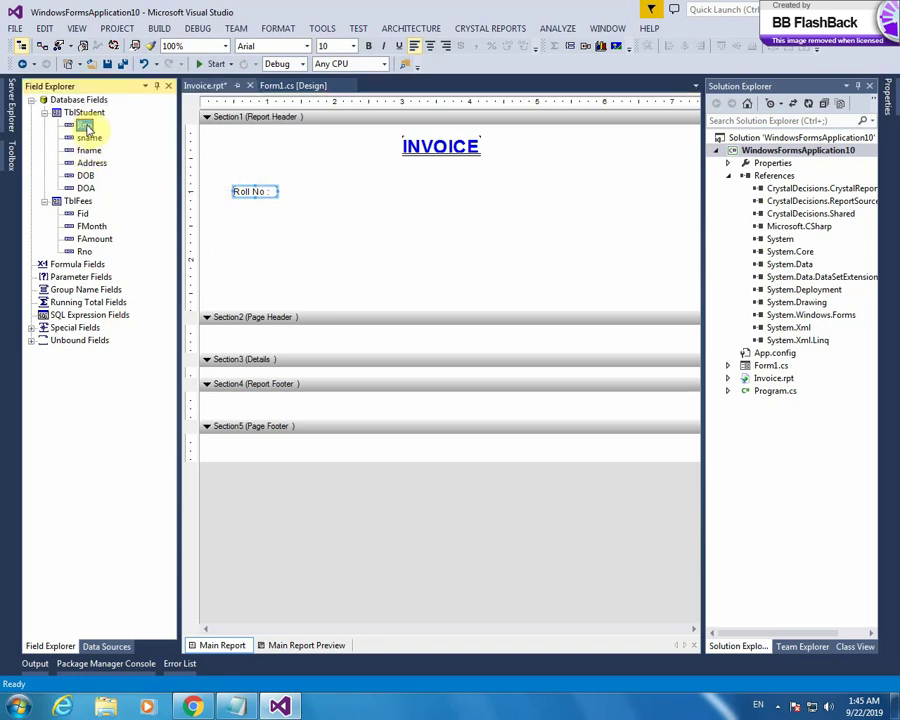
pyautogui.moveTo(86, 127); pyautogui.dragTo(292, 191)
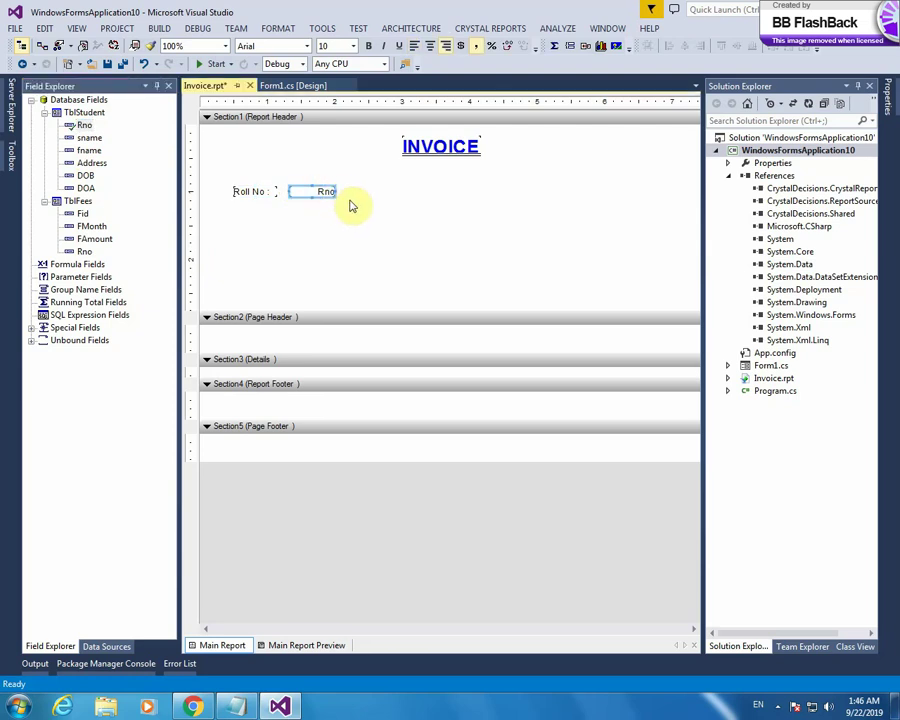
pyautogui.click(429, 47)
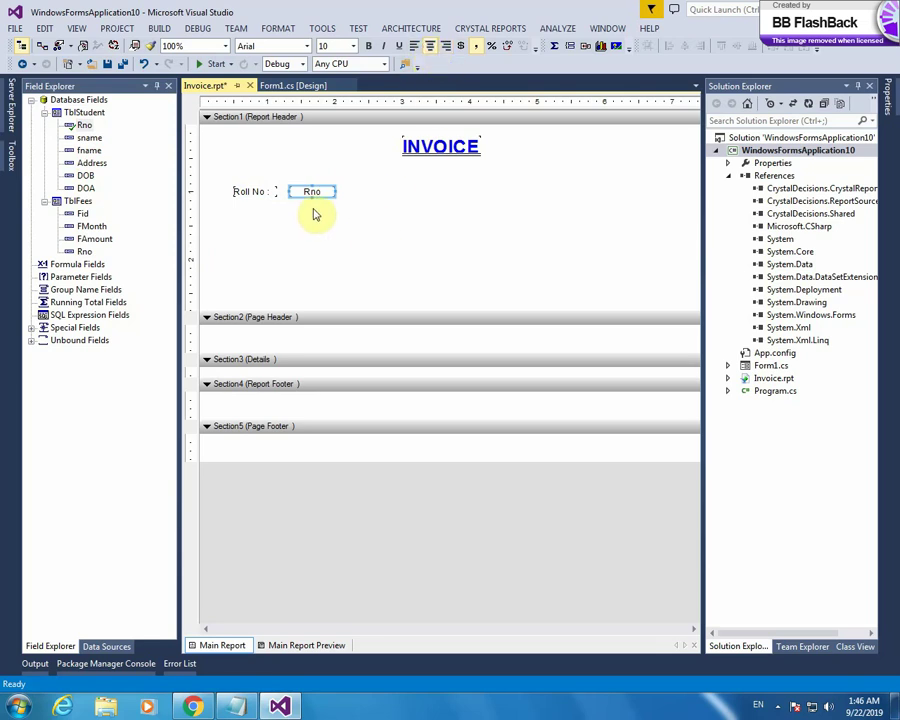
# Step: Make both the Roll No label and the Rno field bold
pyautogui.click(245, 195)
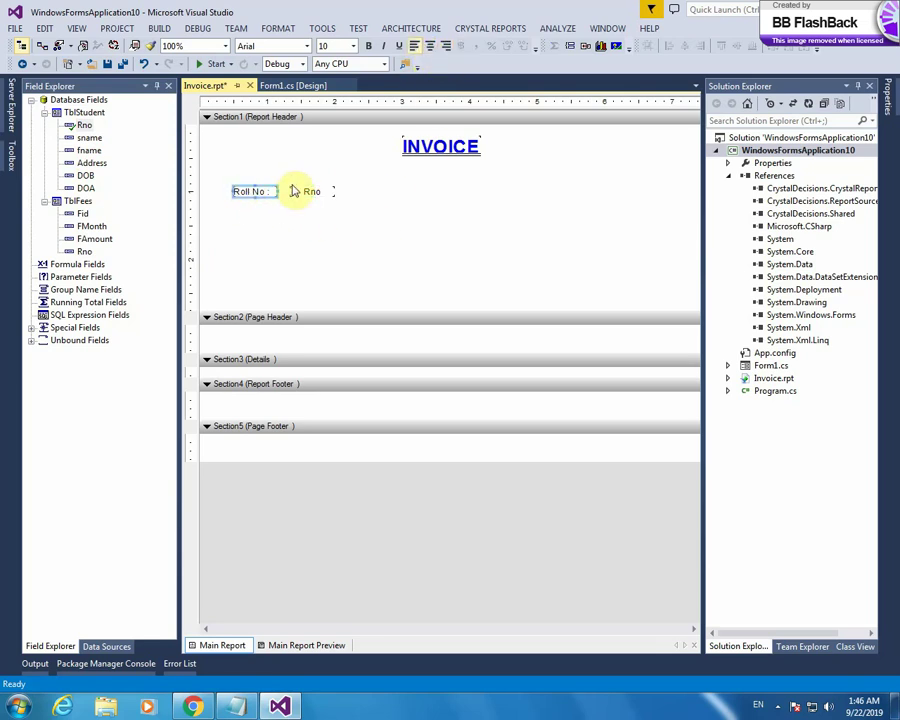
pyautogui.moveTo(226, 172); pyautogui.dragTo(380, 216)
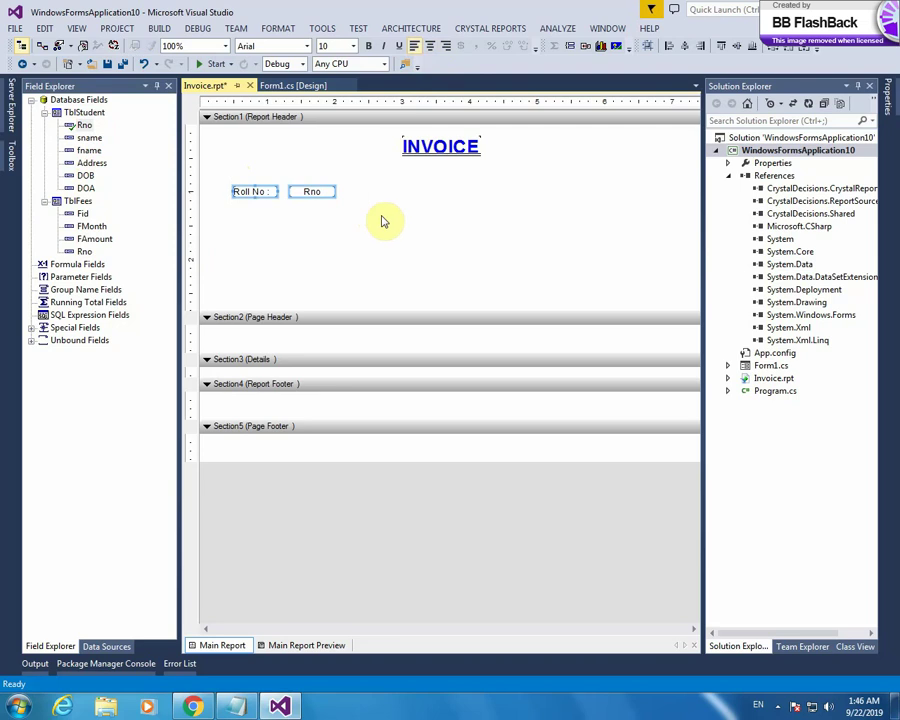
pyautogui.click(368, 46)
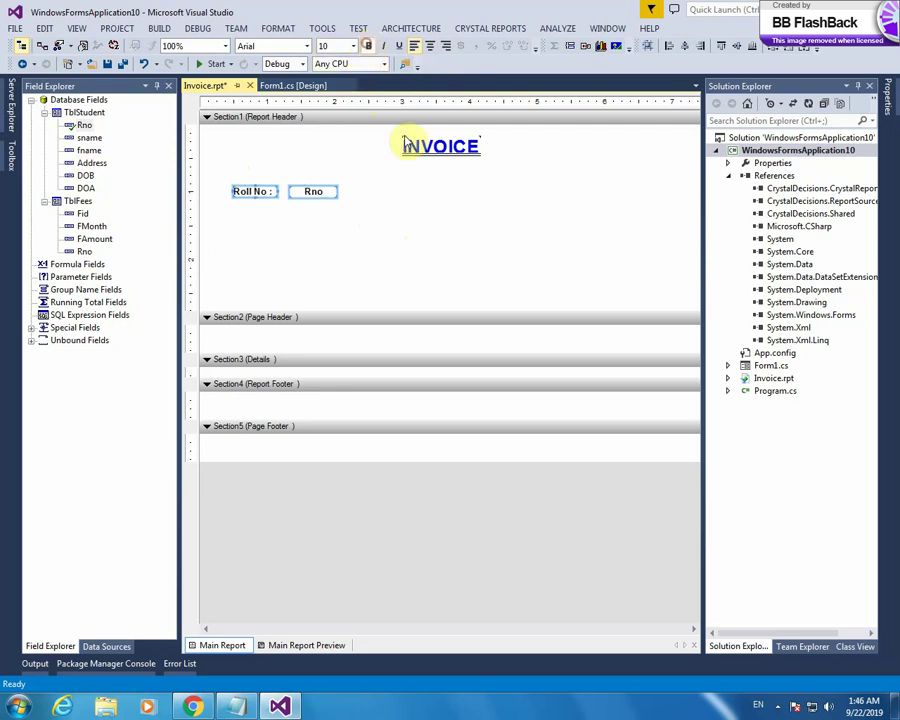
pyautogui.click(376, 262)
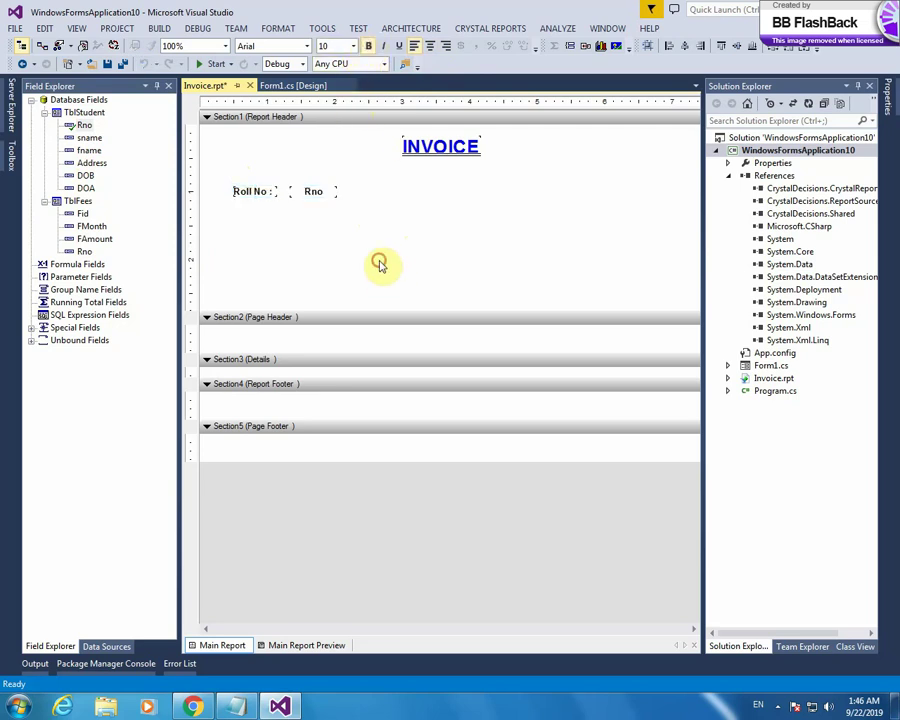
# Step: Place TblStudent's sname and fname fields one below the other under the Rno field in the Report Header
pyautogui.click(96, 138)
pyautogui.moveTo(104, 143); pyautogui.dragTo(294, 215)
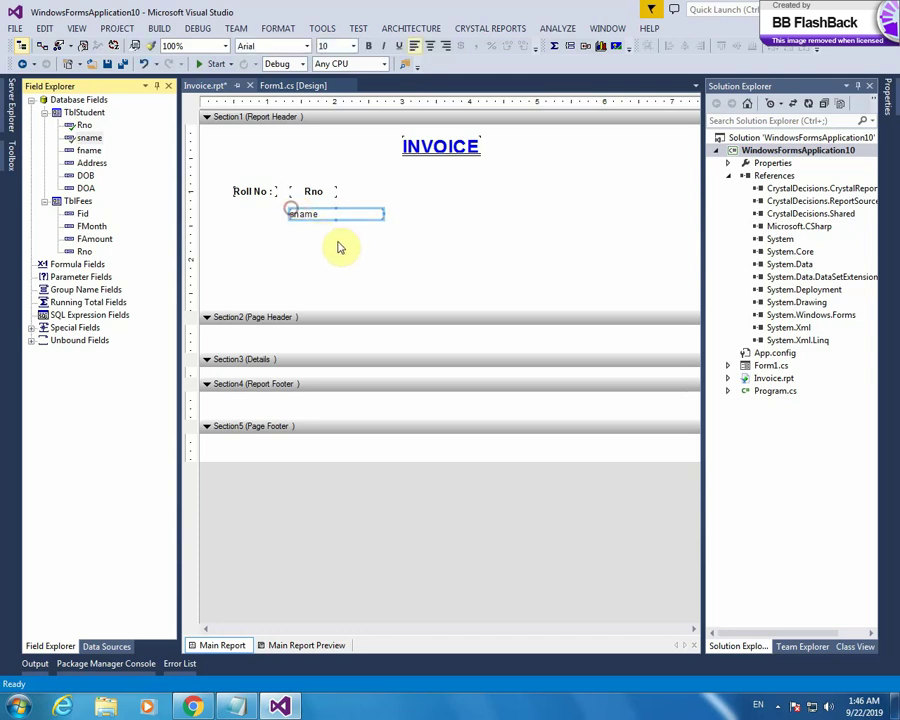
pyautogui.moveTo(90, 151); pyautogui.dragTo(291, 235)
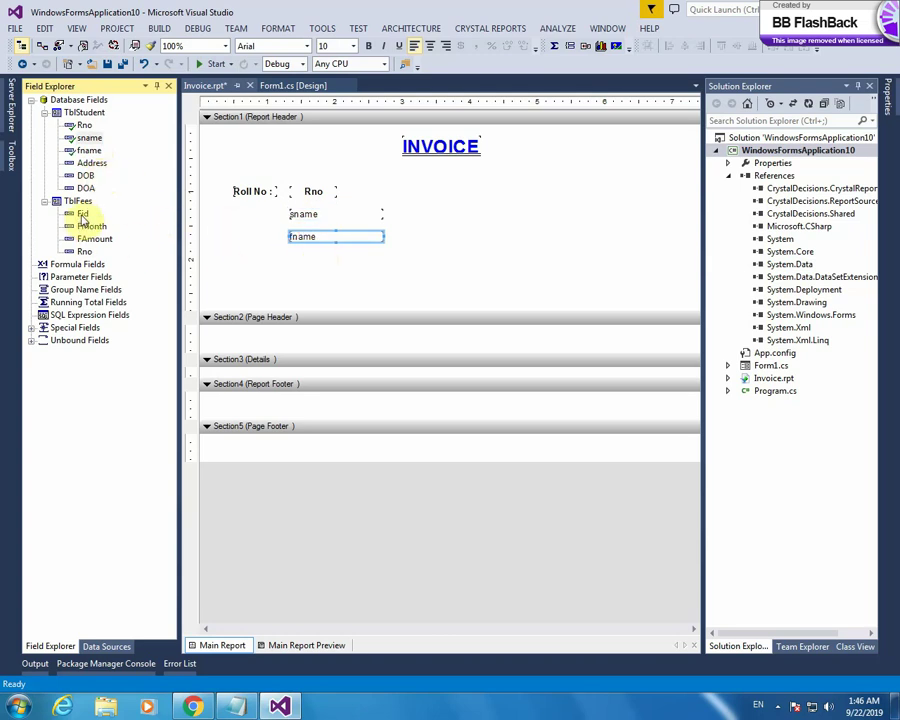
# Step: Stack TblFees' Fid, FMonth and FAmount fields on the right side of the Report Header, starting at about 6 inches
pyautogui.moveTo(82, 216); pyautogui.dragTo(609, 195)
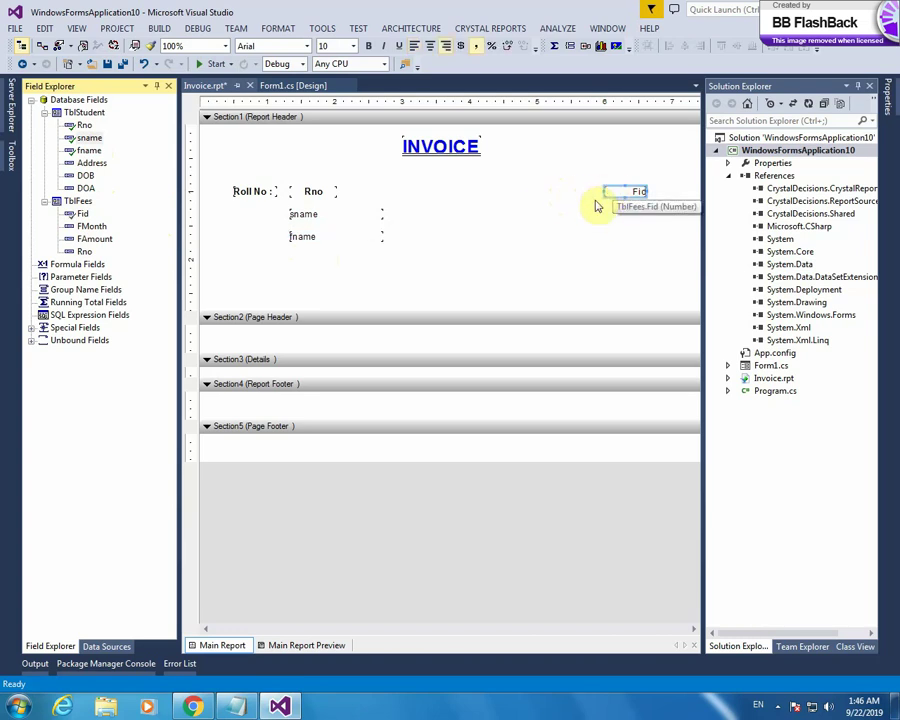
pyautogui.moveTo(655, 275); pyautogui.dragTo(608, 216)
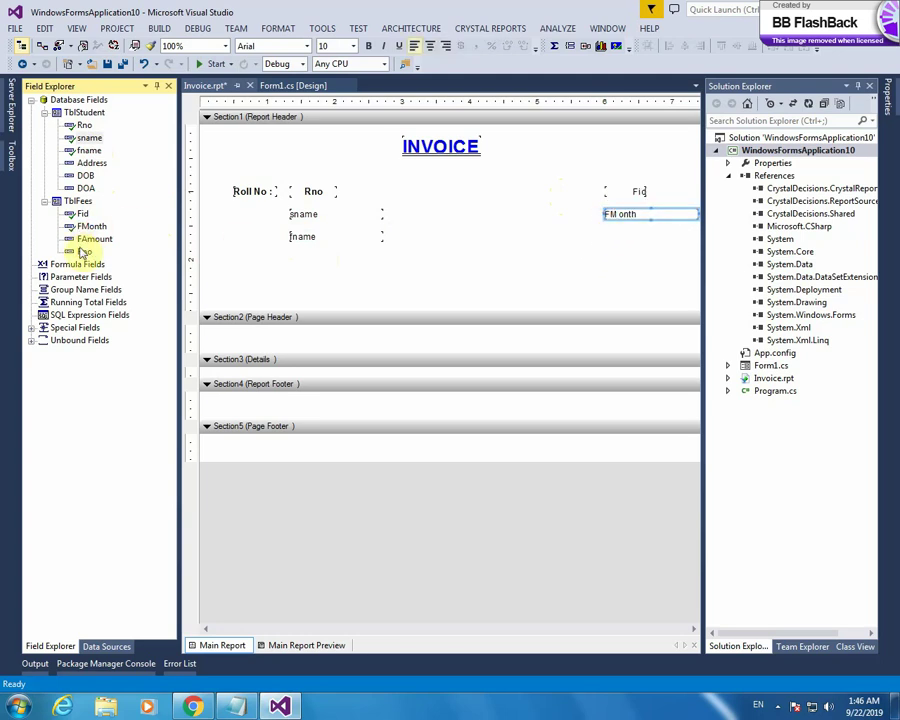
pyautogui.moveTo(91, 248); pyautogui.dragTo(609, 238)
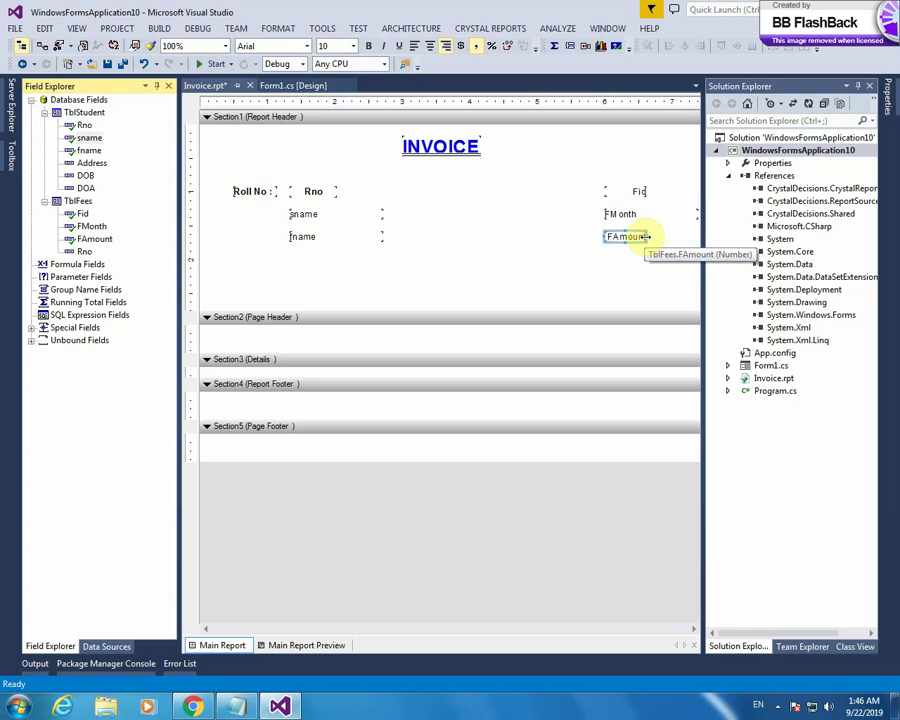
# Step: Move the Fid, FMonth and FAmount fields in the Report Header so that Fid and FMonth start at about 5.7 inches
pyautogui.click(694, 629)
pyautogui.click(694, 629)
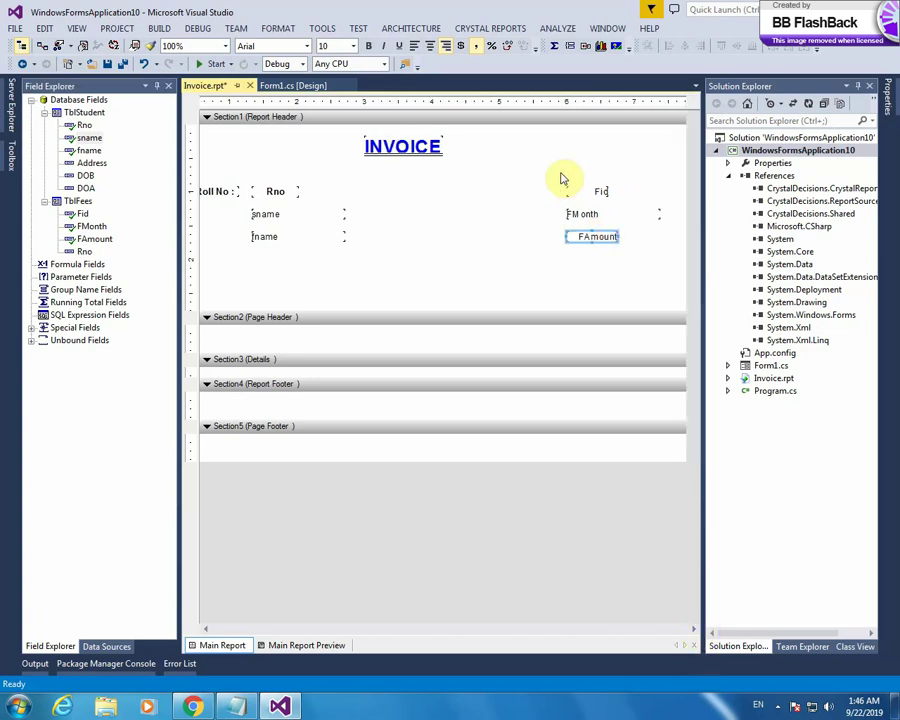
pyautogui.moveTo(532, 169); pyautogui.dragTo(662, 258)
pyautogui.moveTo(603, 237)
pyautogui.mouseDown()
pyautogui.moveTo(580, 237)
pyautogui.moveTo(612, 246)
pyautogui.mouseUp()
pyautogui.click(570, 240)
# Step: Center the text of the FMonth and Fid fields in the Report Header
pyautogui.click(557, 216)
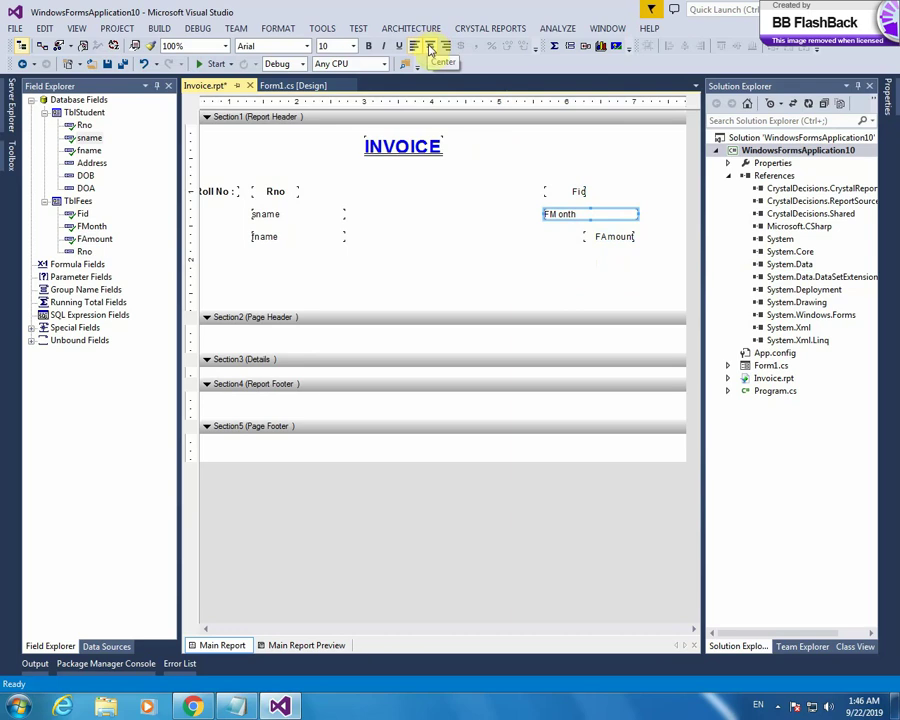
pyautogui.click(446, 47)
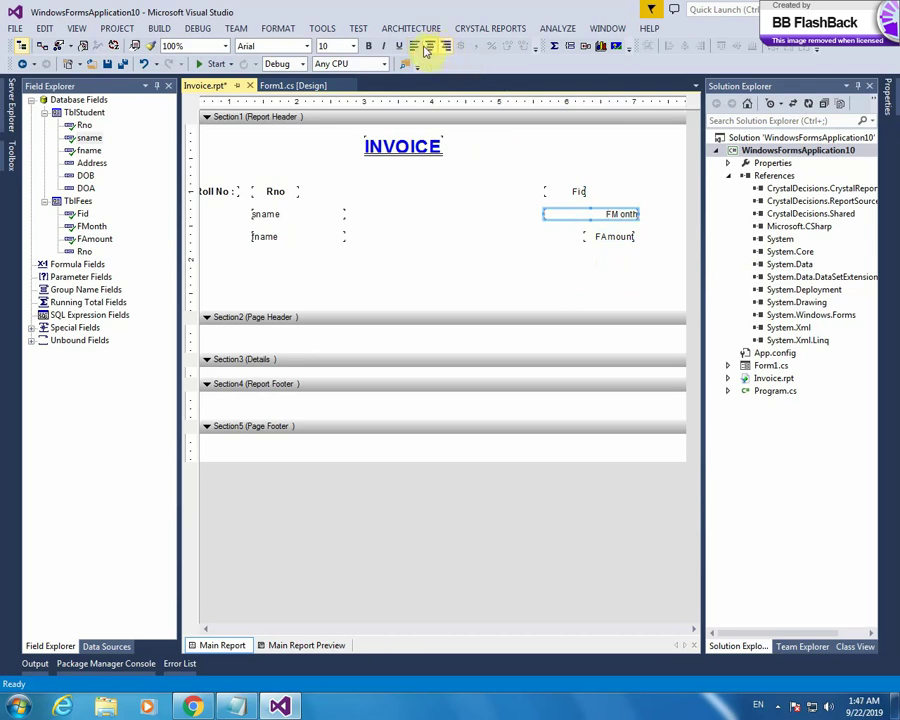
pyautogui.click(432, 48)
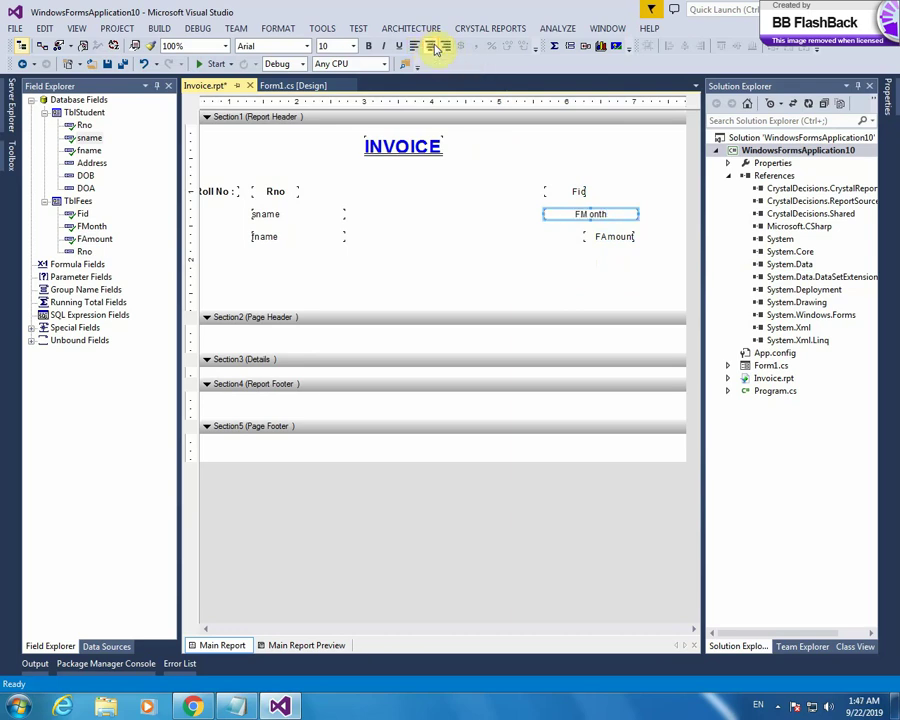
pyautogui.click(565, 192)
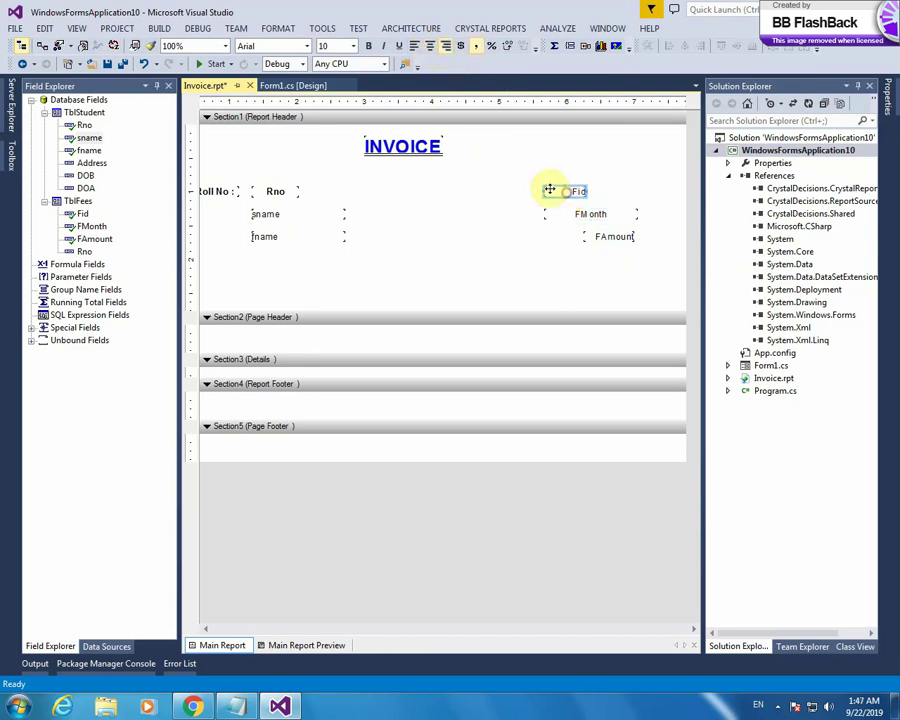
pyautogui.click(430, 47)
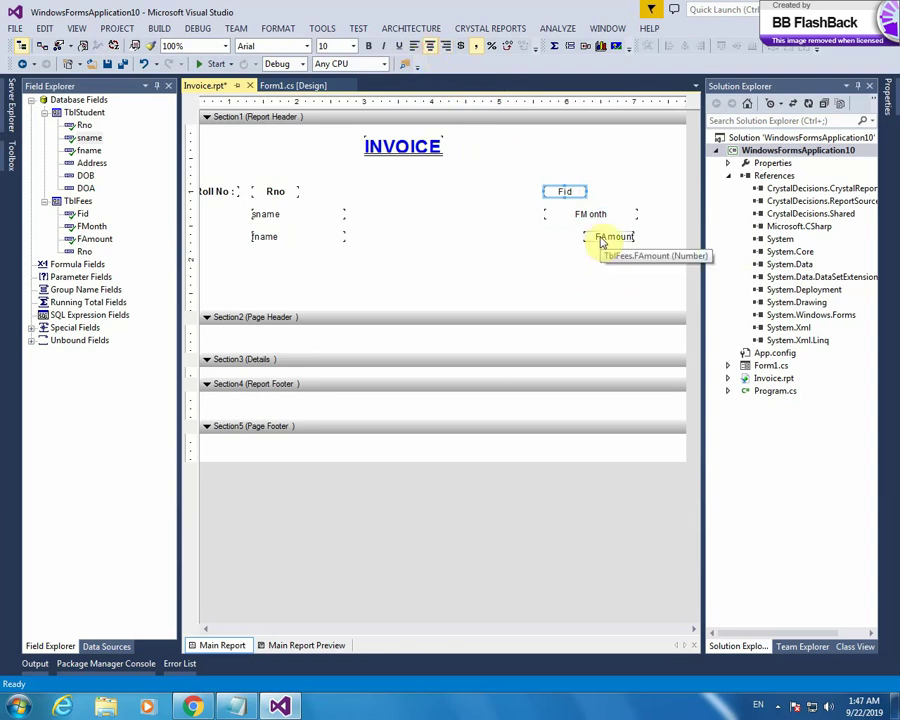
# Step: Widen the FAmount field leftward to line up with the start of FMonth and center its text
pyautogui.click(586, 237)
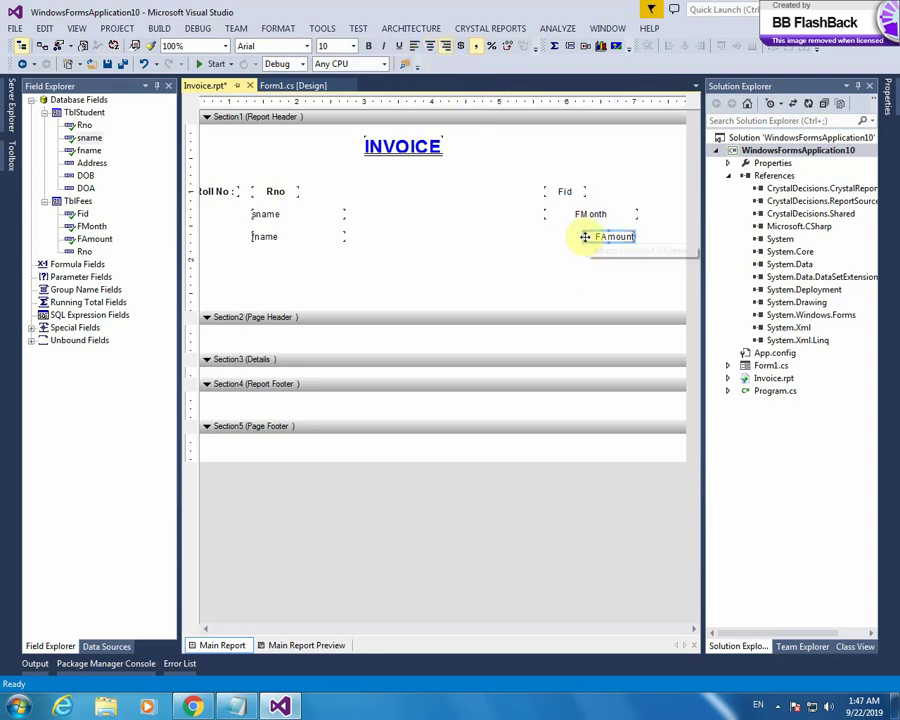
pyautogui.moveTo(583, 236); pyautogui.dragTo(536, 235)
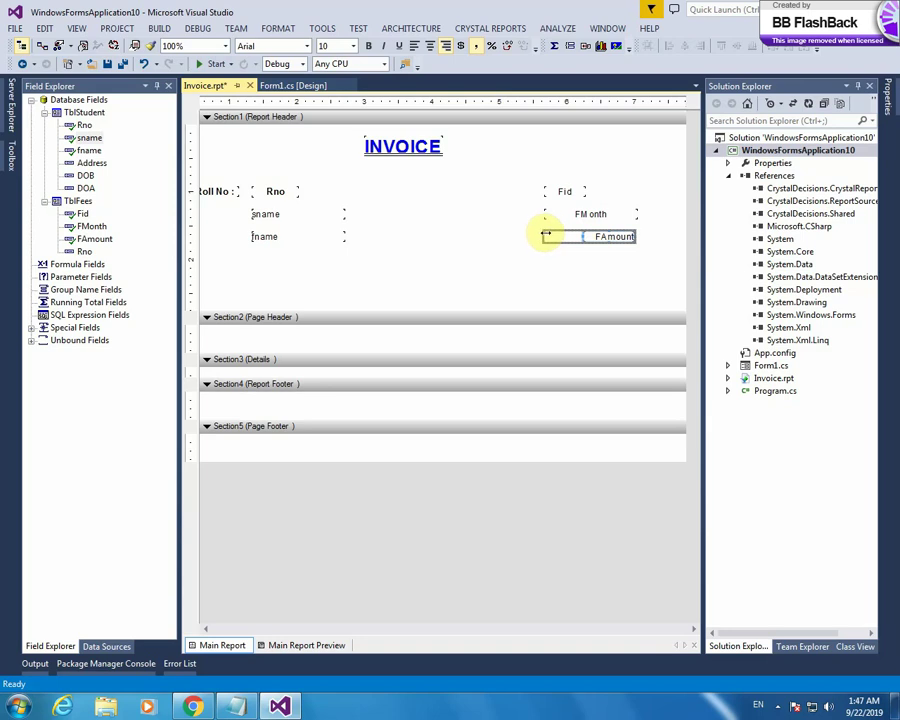
pyautogui.click(430, 47)
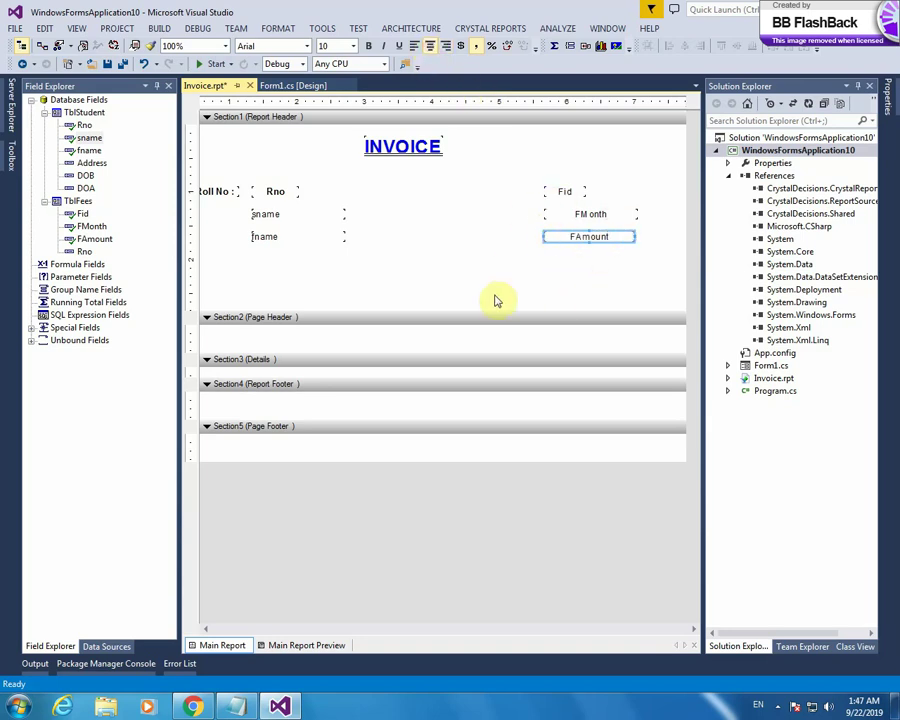
# Step: Copy the Roll No label and place one copy beside the sname field and another beside the fname field
pyautogui.click(215, 191)
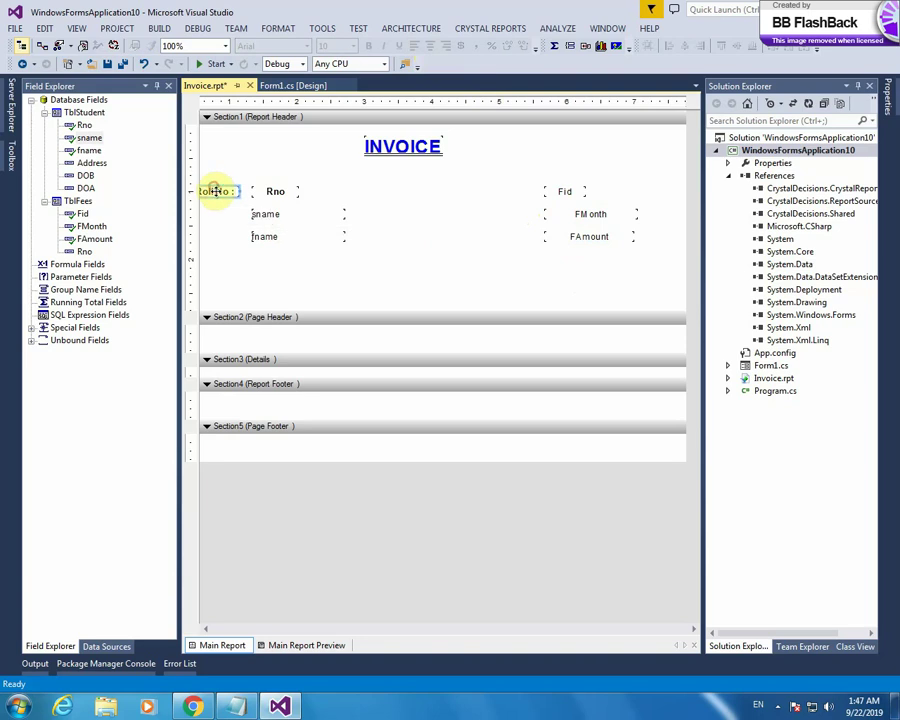
pyautogui.click(205, 630)
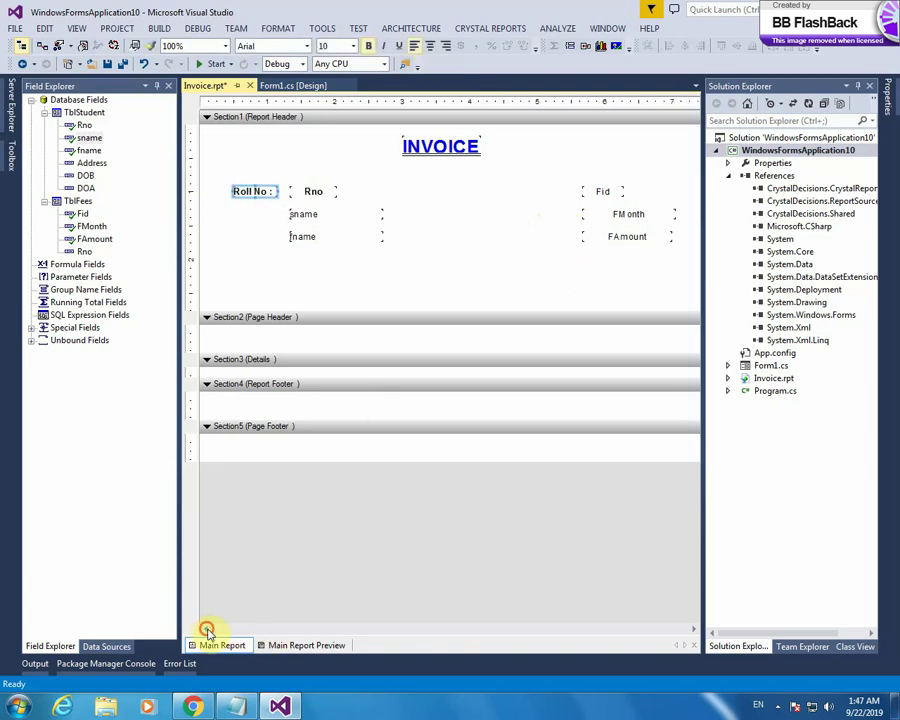
pyautogui.click(244, 222)
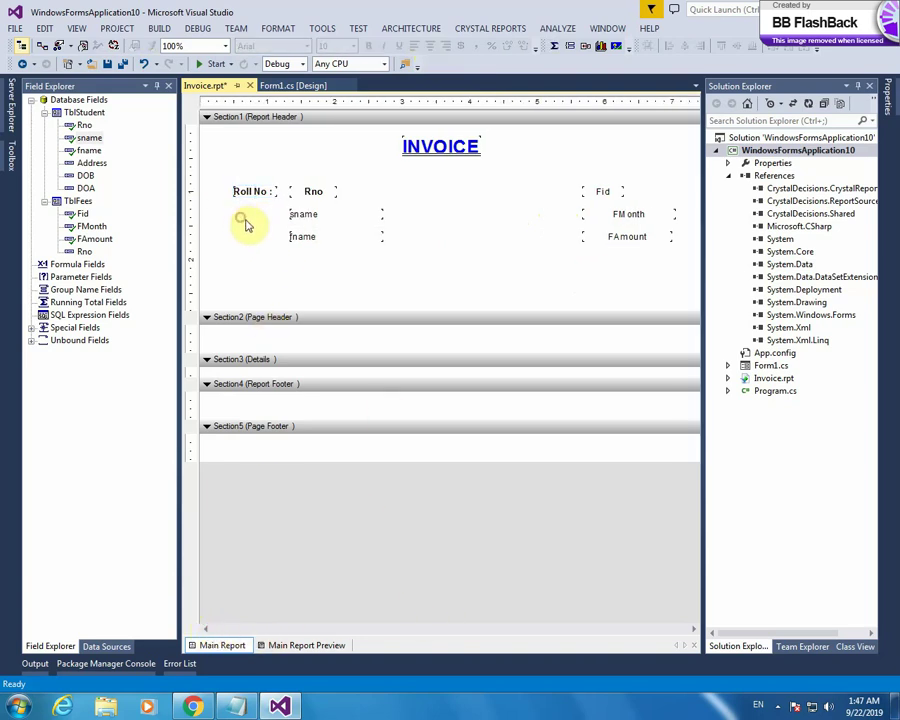
pyautogui.hotkey('ctrl', 'v')
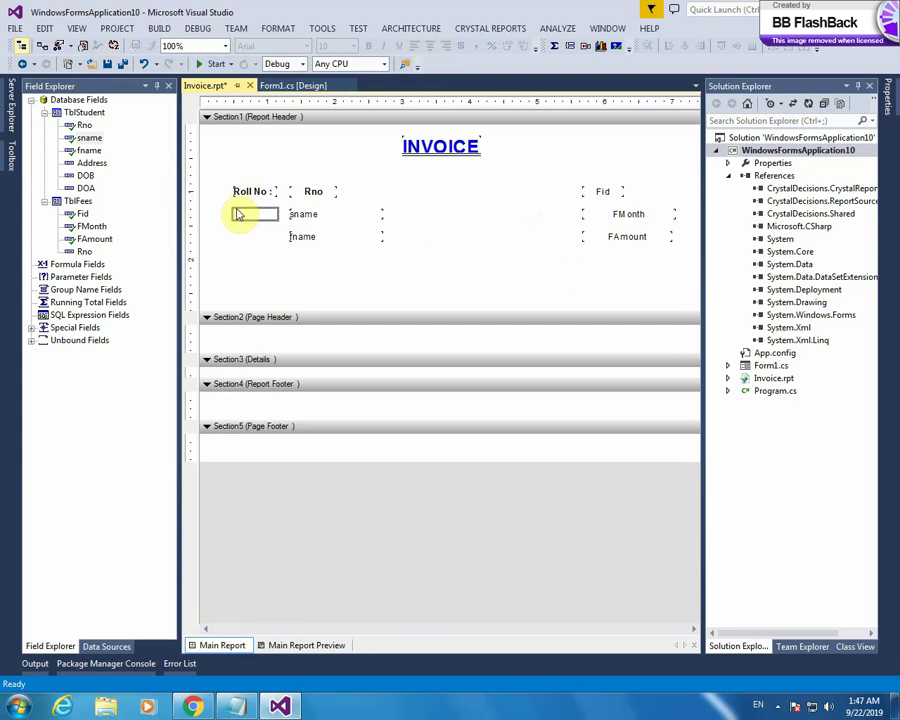
pyautogui.click(238, 213)
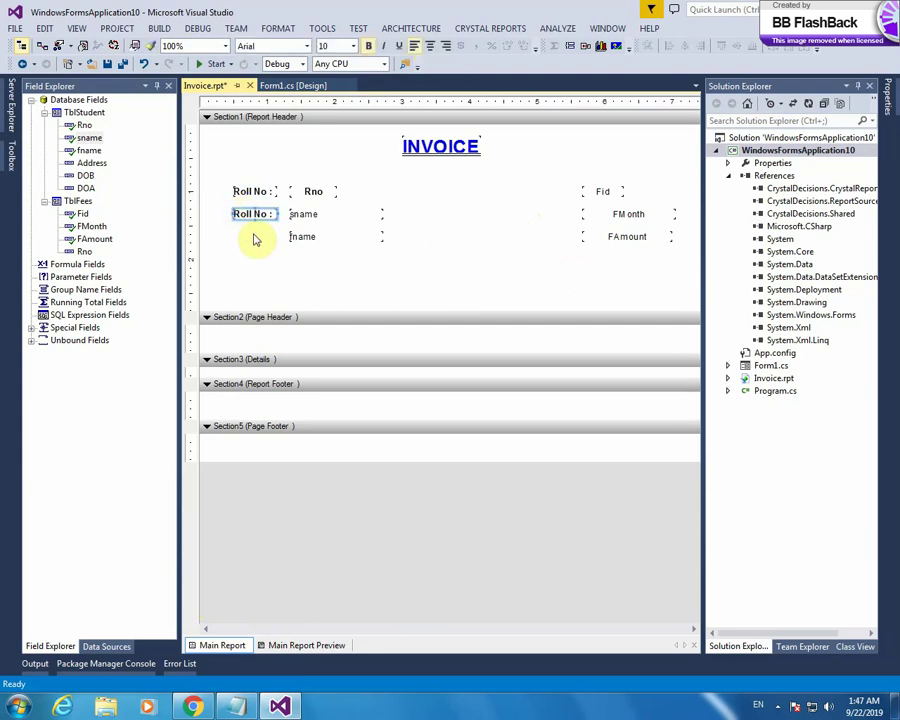
pyautogui.hotkey('ctrl', 'v')
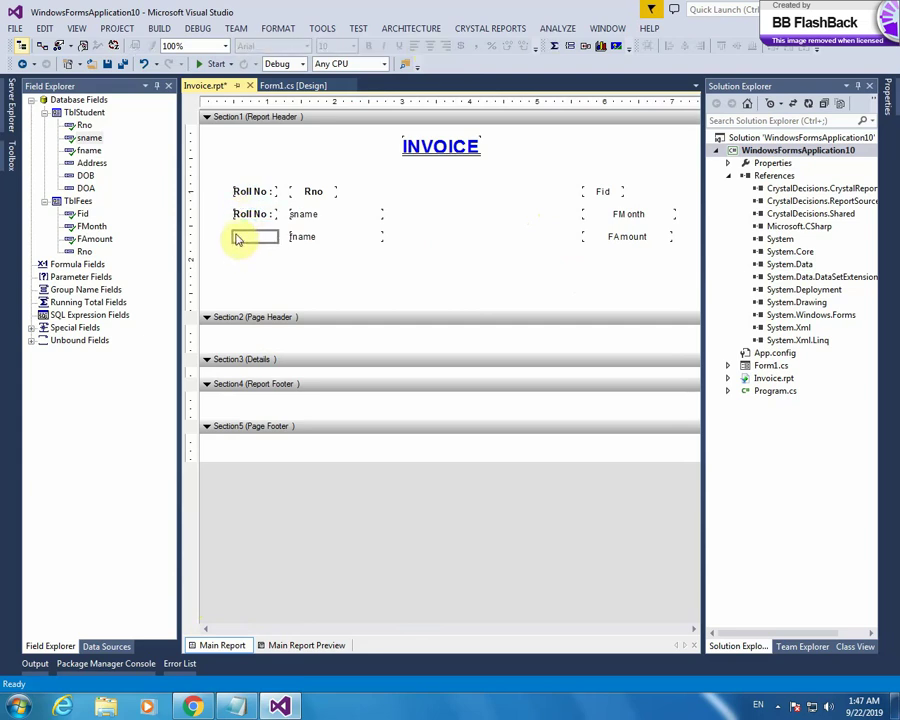
pyautogui.click(236, 237)
# Step: Change the Roll No text in the label copy beside the sname field to Student Name, keeping the colon
pyautogui.click(250, 213)
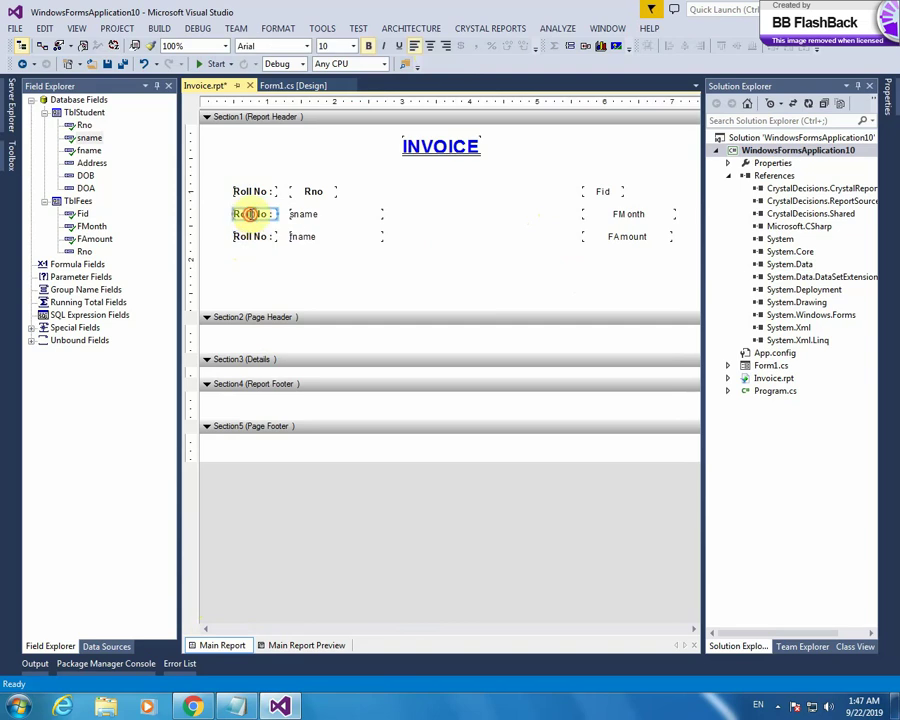
pyautogui.doubleClick(263, 213)
pyautogui.write('Student')
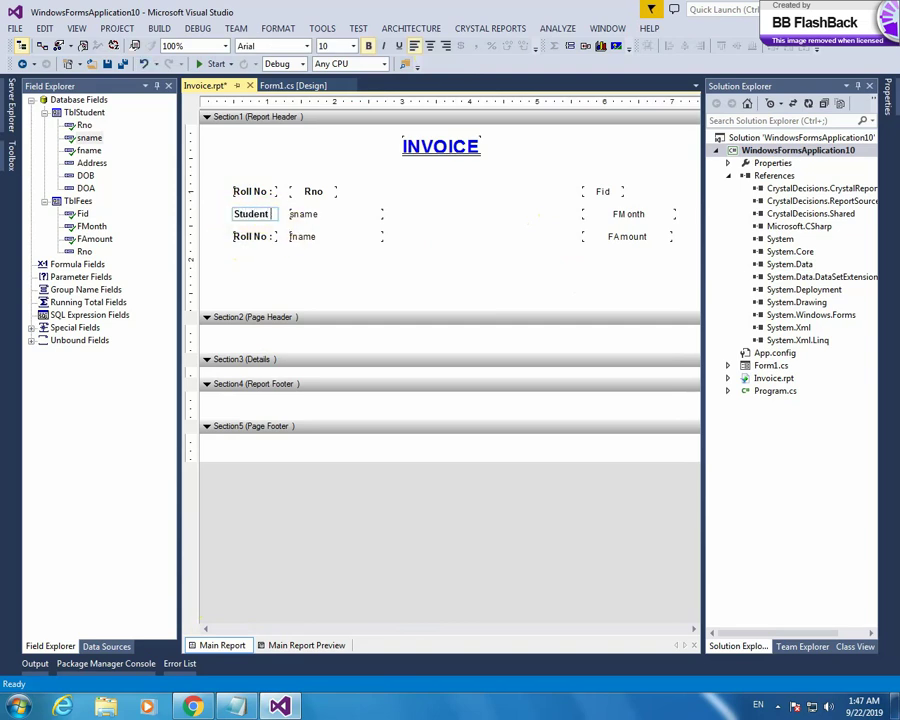
pyautogui.write(' Name')
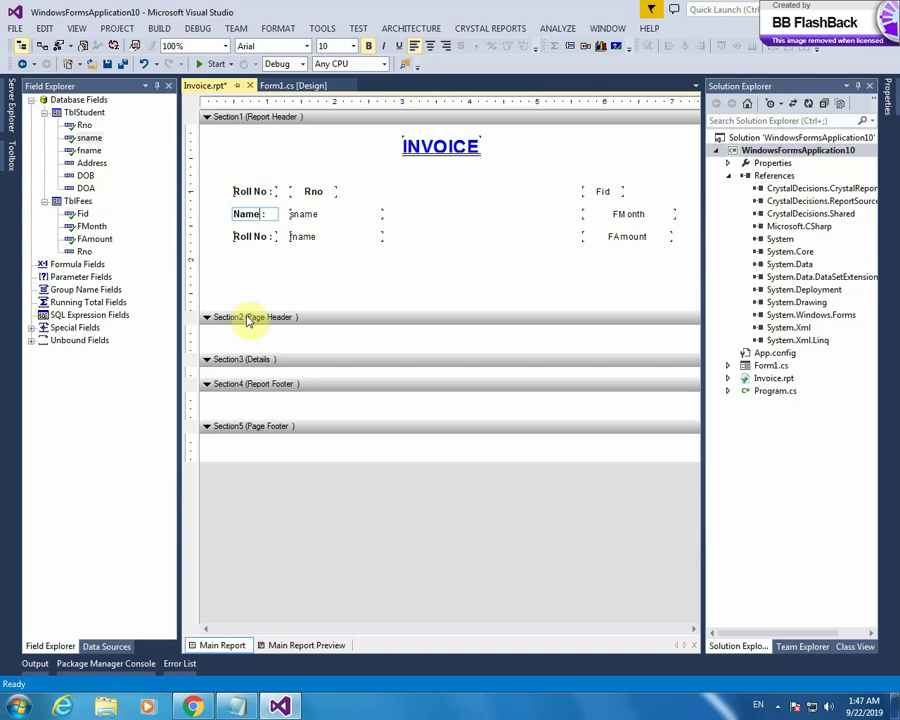
pyautogui.click(250, 268)
# Step: Change the Roll No text in the label copy beside the fname field to Father Name, keeping the colon
pyautogui.click(248, 237)
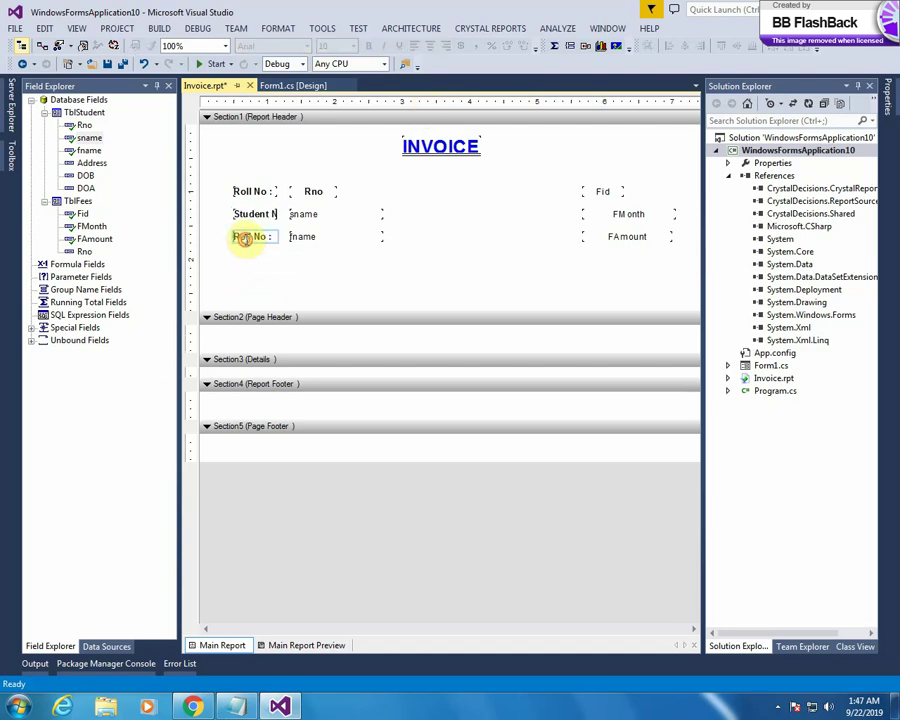
pyautogui.doubleClick(266, 237)
pyautogui.write('Father N')
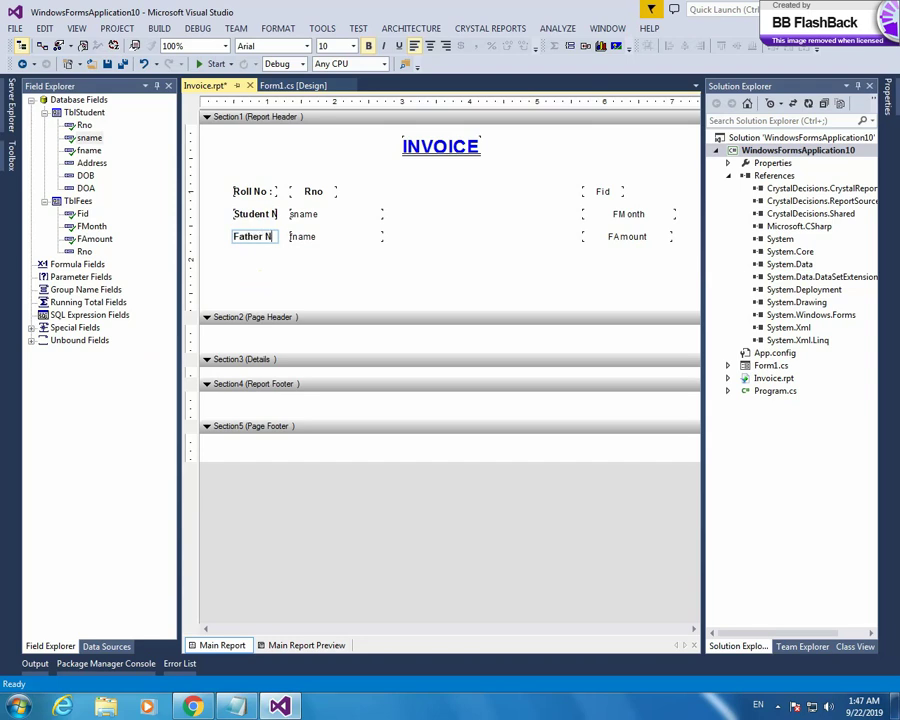
pyautogui.click(296, 284)
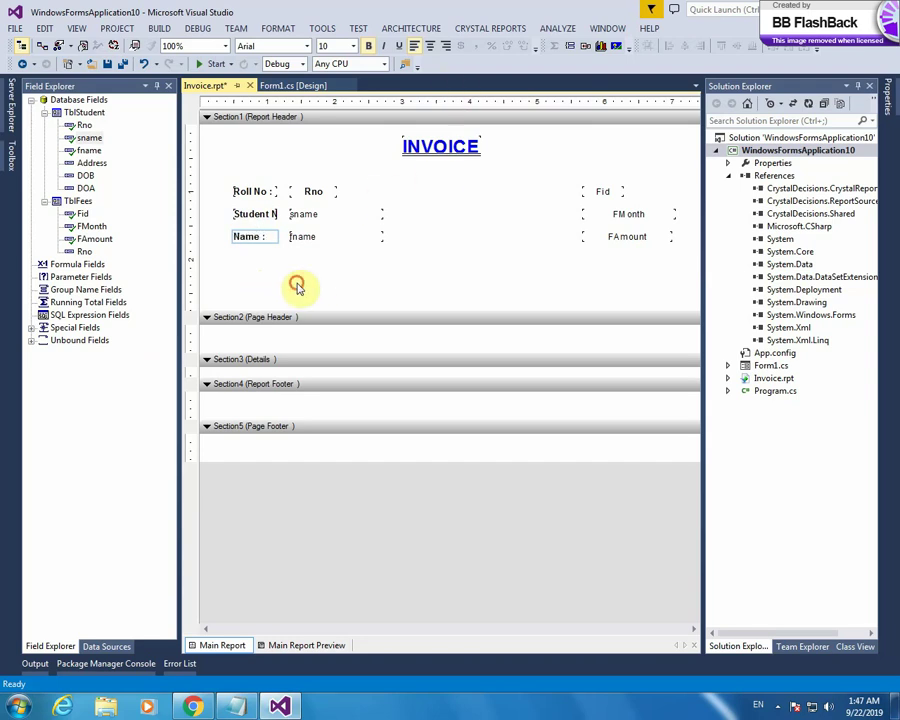
# Step: Shift the Roll No, Student Name and Father Name labels together to the left so they start at about 0.15 inches
pyautogui.click(249, 166)
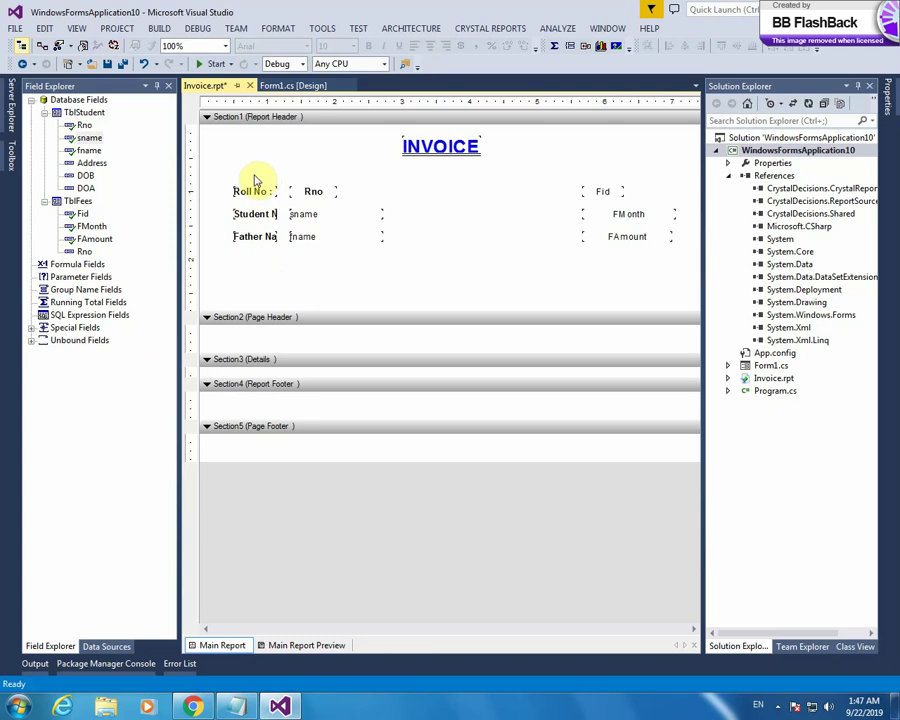
pyautogui.moveTo(231, 177); pyautogui.dragTo(262, 254)
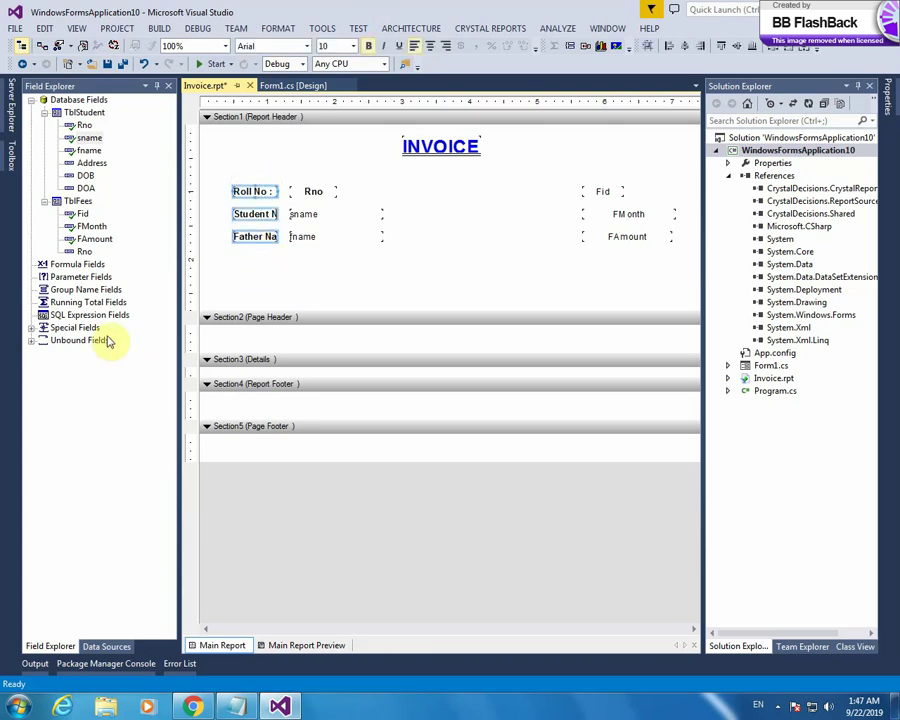
pyautogui.press('Left')
pyautogui.press('Left')
pyautogui.press('Left')
pyautogui.press('Left')
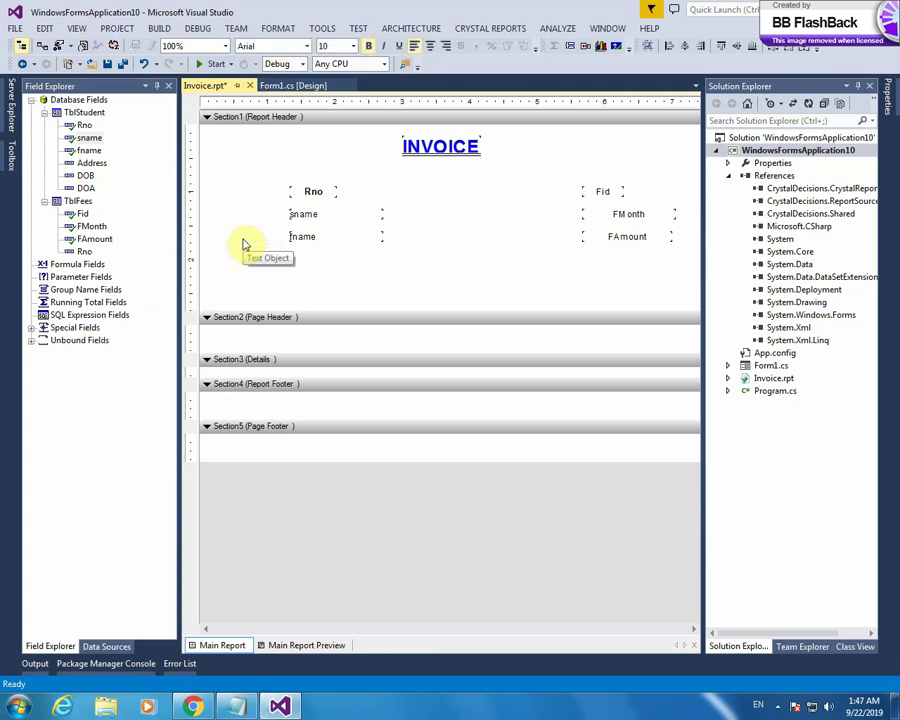
pyautogui.press('Left')
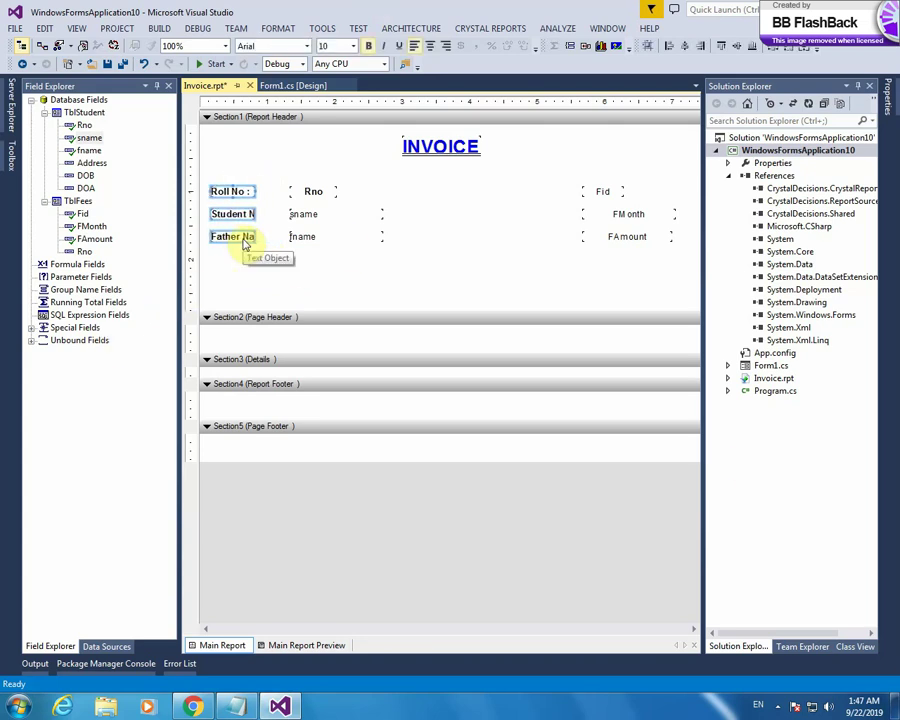
# Step: Widen the Father Name and Student Name labels to about 1 inch each
pyautogui.click(236, 237)
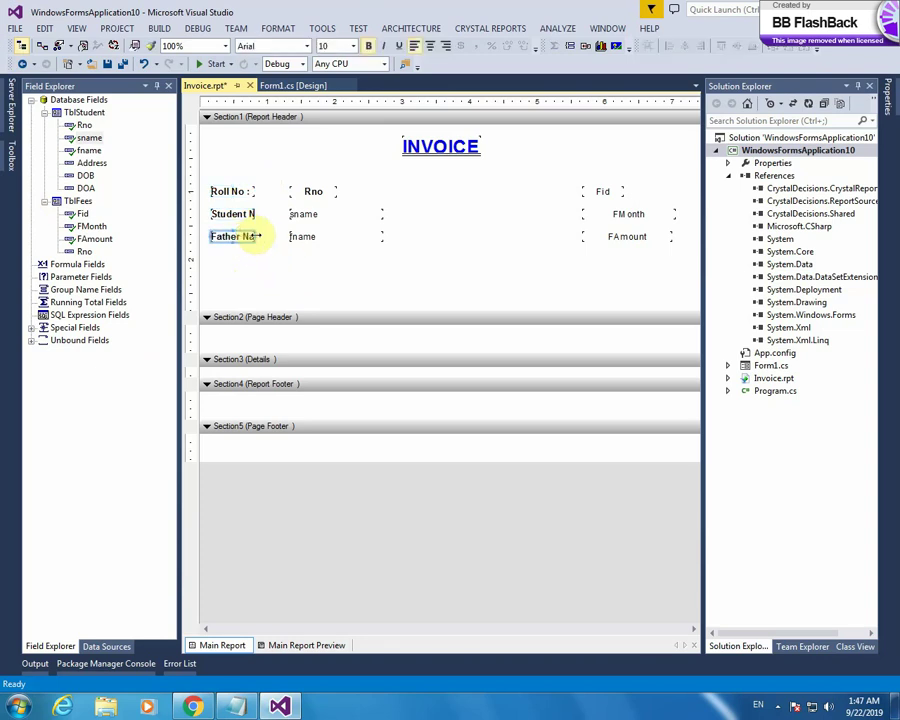
pyautogui.moveTo(258, 236); pyautogui.dragTo(282, 236)
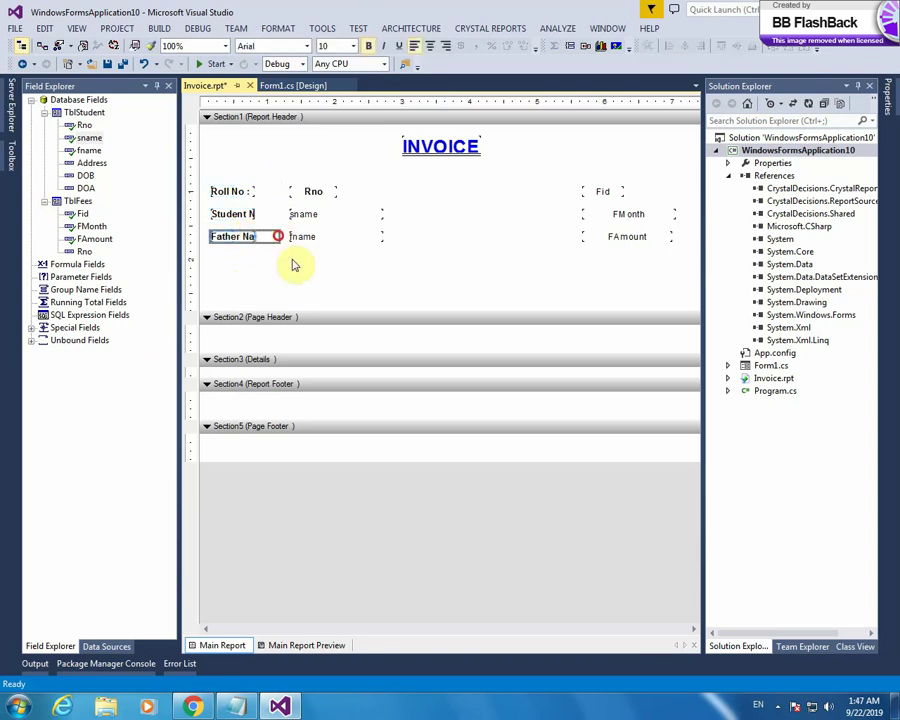
pyautogui.click(248, 214)
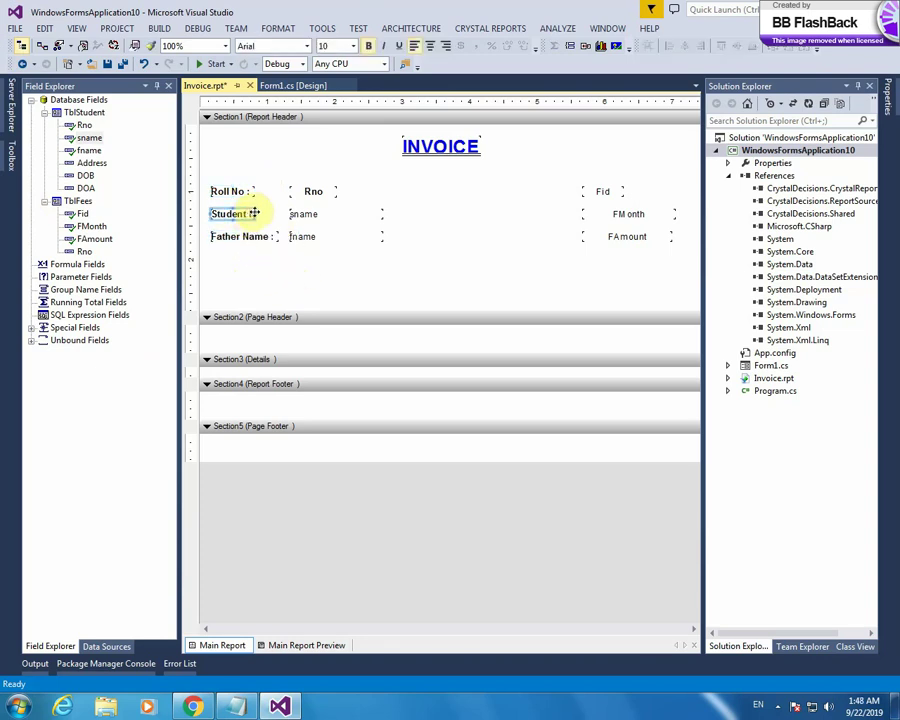
pyautogui.moveTo(255, 214); pyautogui.dragTo(283, 214)
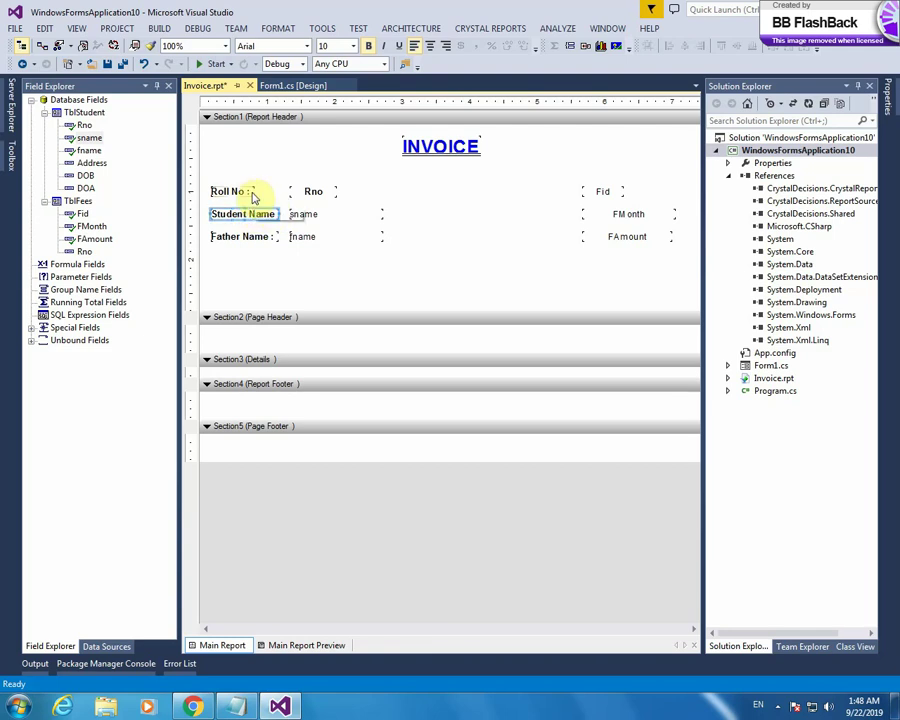
# Step: Duplicate the three student labels and place the copies beside the Fid, FMonth and FAmount fields, starting at about 3.9 inches
pyautogui.moveTo(231, 168); pyautogui.dragTo(252, 262)
pyautogui.click(430, 263)
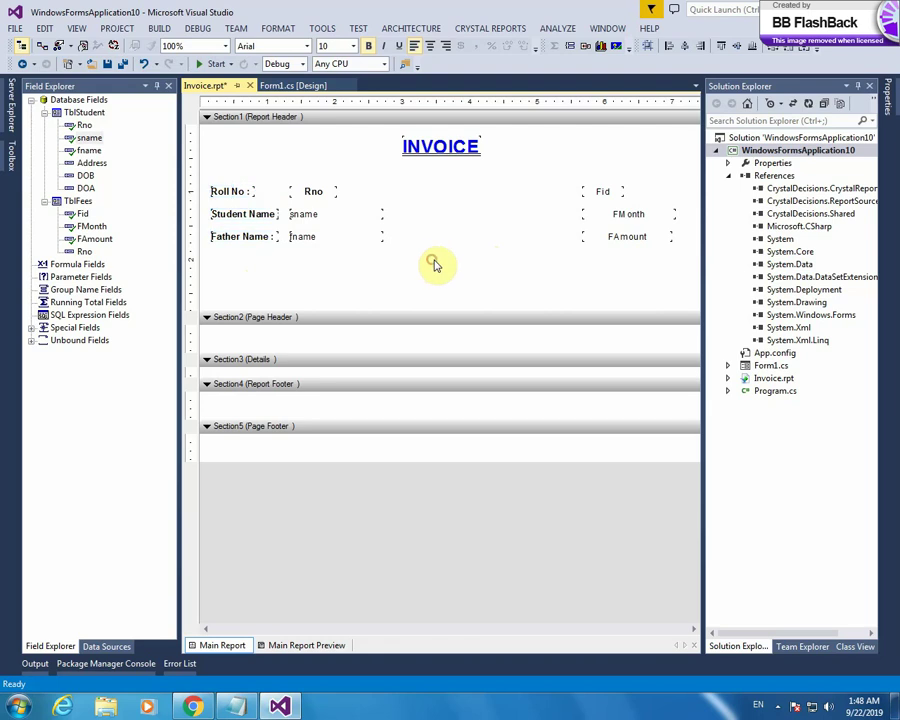
pyautogui.moveTo(520, 214); pyautogui.dragTo(464, 192)
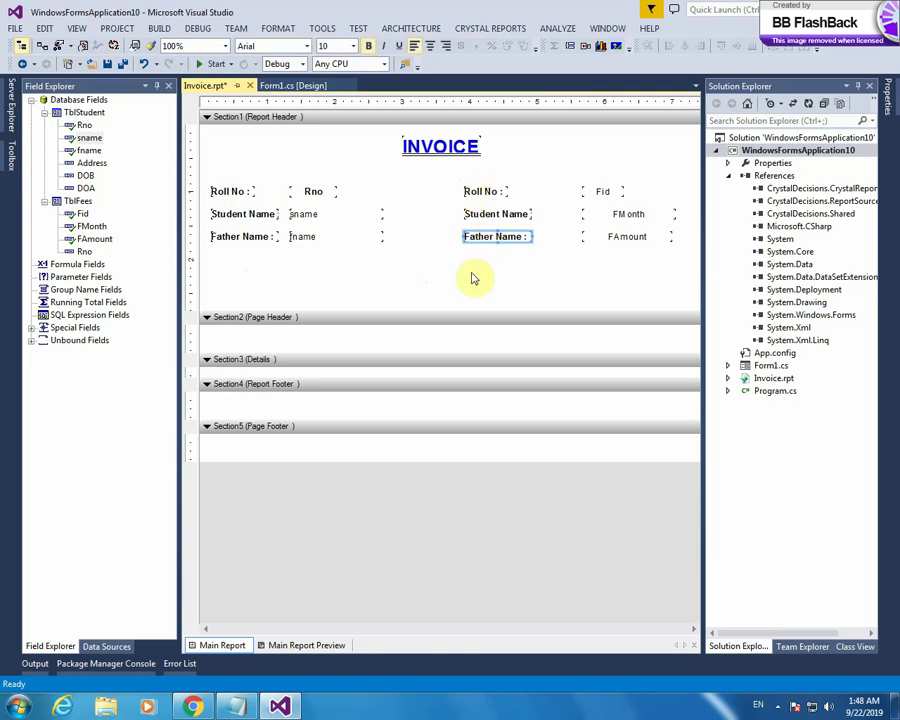
# Step: Change the Roll No text in the label copy beside the Fid field to Fees ID, keeping the colon
pyautogui.click(482, 192)
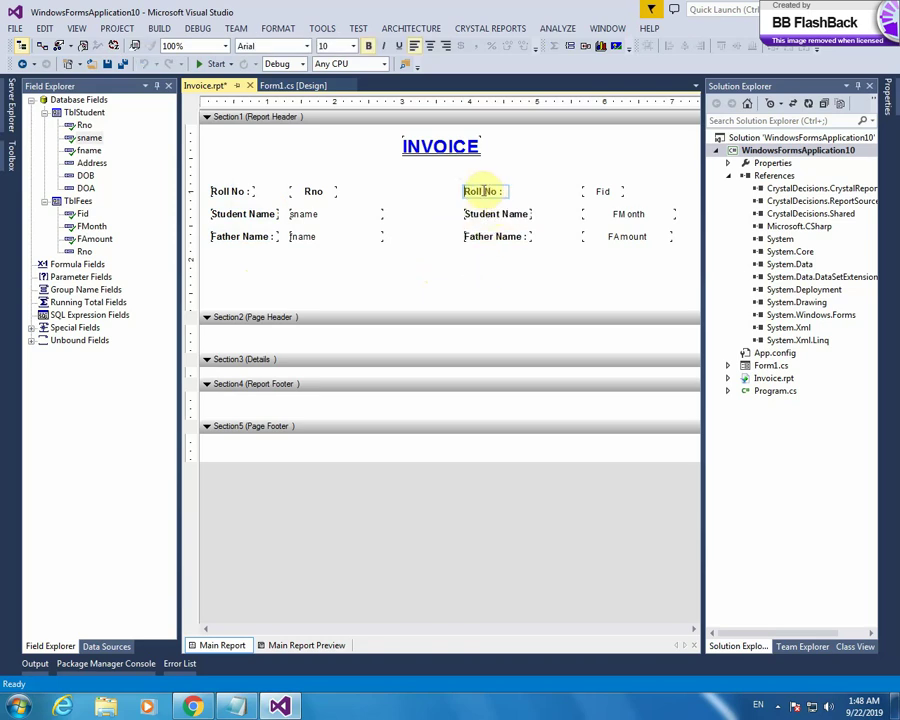
pyautogui.doubleClick(493, 191)
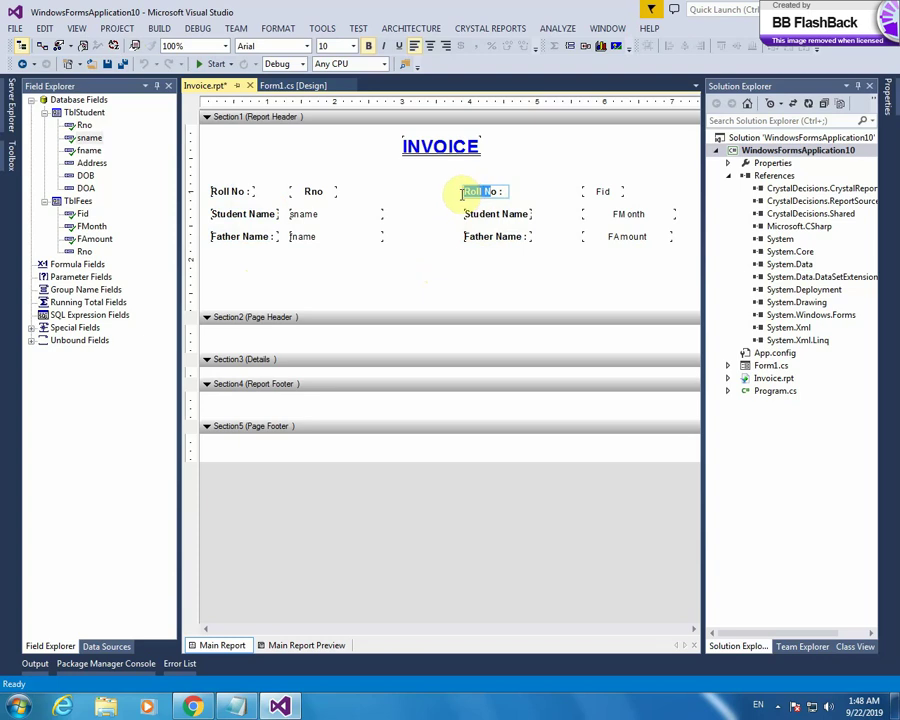
pyautogui.write('Fees ID')
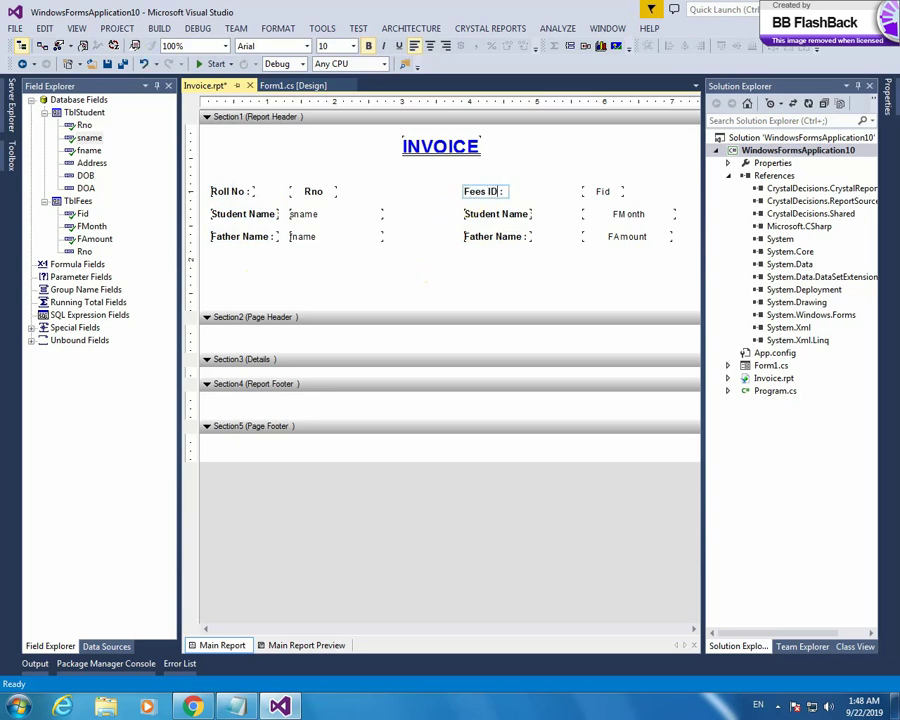
# Step: Change the Student Name text in the label copy beside the FMonth field to Fees Month, keeping the colon
pyautogui.click(510, 212)
pyautogui.doubleClick(500, 212)
pyautogui.click(528, 214)
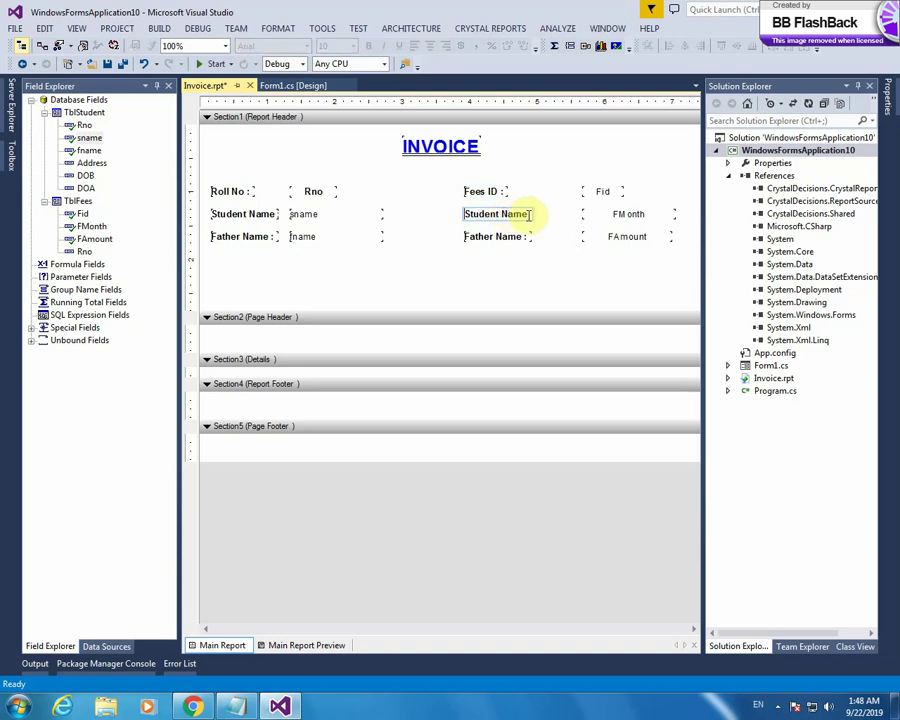
pyautogui.moveTo(522, 212); pyautogui.dragTo(463, 212)
pyautogui.write('Fees Month')
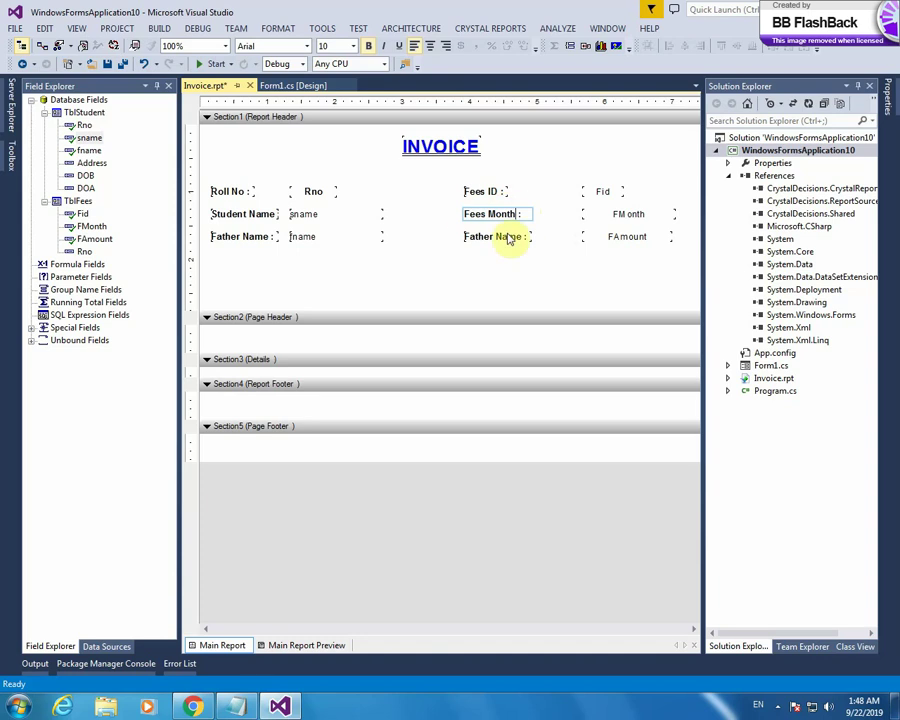
# Step: Change the Father Name text in the label copy beside the FAmount field to Amount, keeping the colon
pyautogui.click(506, 236)
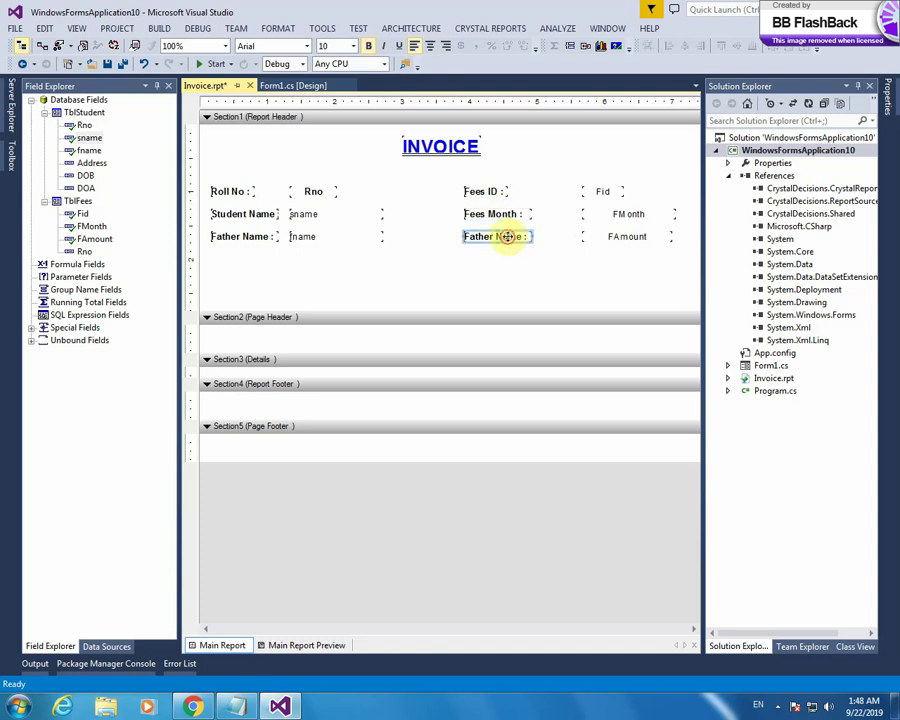
pyautogui.doubleClick(521, 236)
pyautogui.moveTo(521, 236); pyautogui.dragTo(466, 236)
pyautogui.write('Amount')
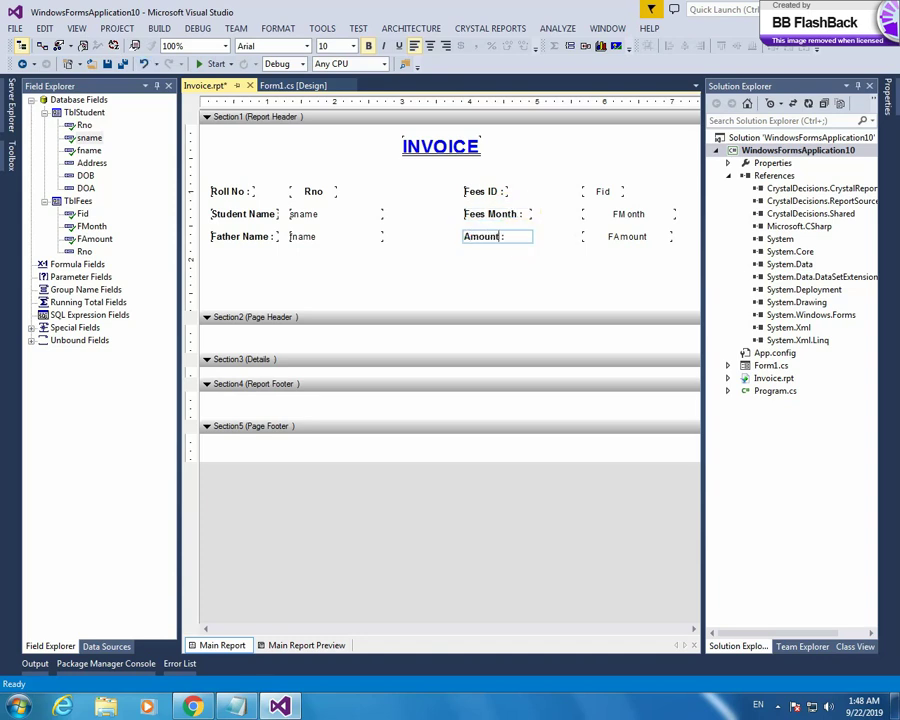
pyautogui.click(542, 267)
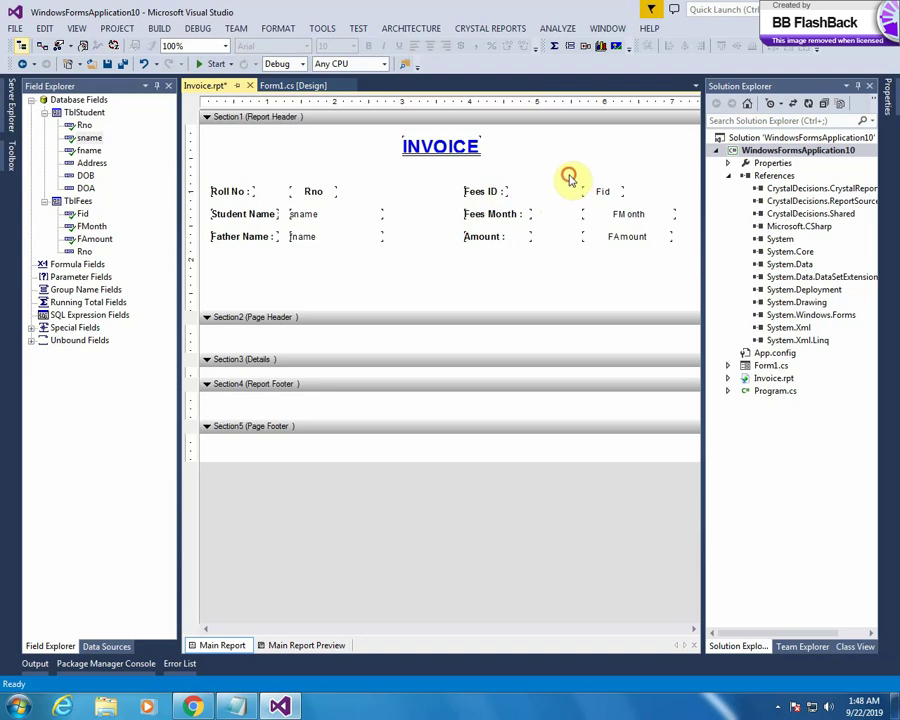
# Step: Shift the Fid, FMonth and FAmount fields together to the left so they start at about 5.3 inches
pyautogui.moveTo(556, 169); pyautogui.dragTo(697, 280)
pyautogui.press('Left')
pyautogui.press('Left')
pyautogui.press('Left')
pyautogui.press('Left')
pyautogui.press('Left')
pyautogui.press('Left')
pyautogui.press('Left')
pyautogui.press('Left')
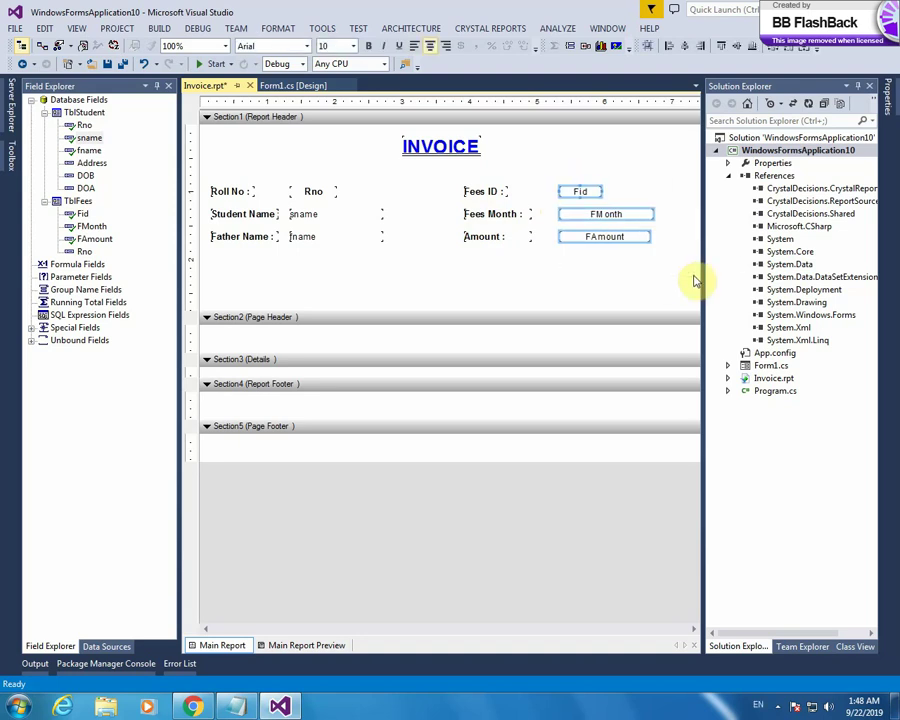
# Step: Shift the three fees labels and their fields together to the left so the labels start at about 3.6 inches
pyautogui.moveTo(447, 182); pyautogui.dragTo(600, 255)
pyautogui.press('Left')
pyautogui.press('Left')
pyautogui.press('Left')
pyautogui.press('Left')
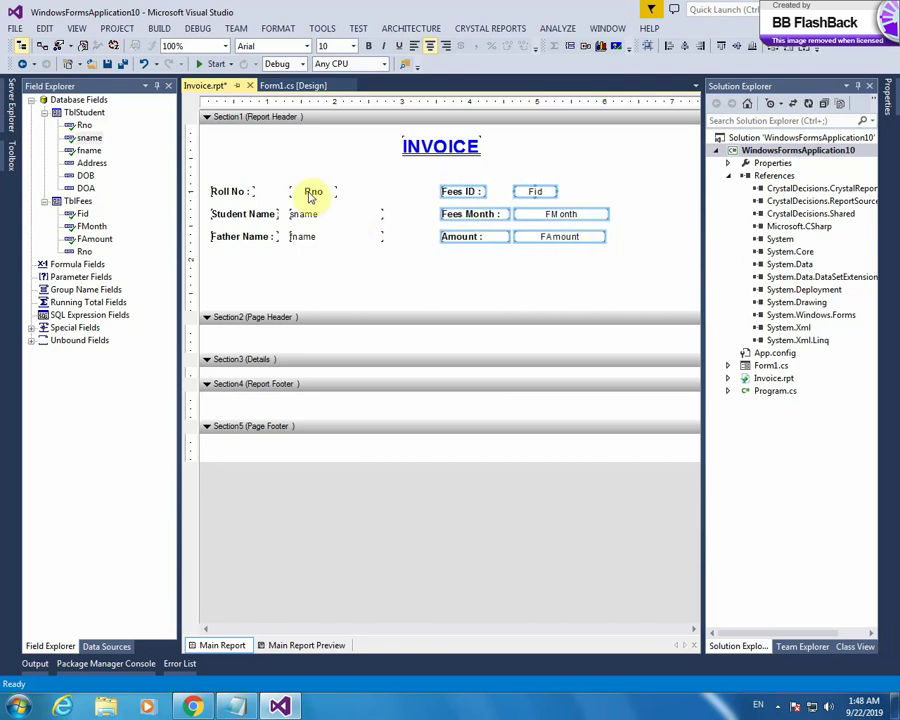
# Step: Shift the three student labels and their fields together to the right so the labels start at about 0.9 inches
pyautogui.moveTo(221, 171); pyautogui.dragTo(383, 260)
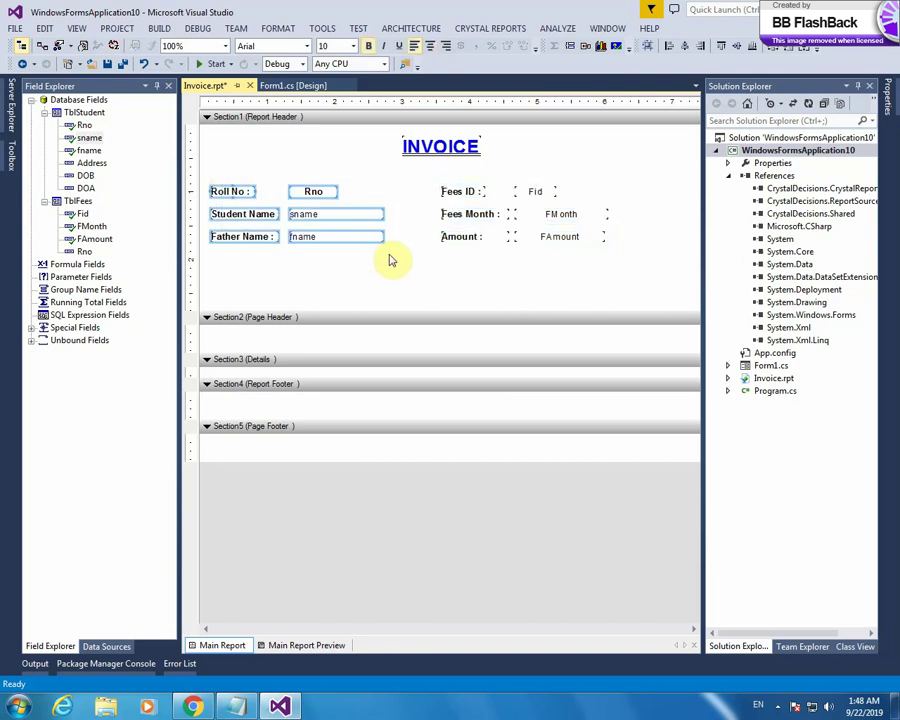
pyautogui.press('Right')
pyautogui.press('Right')
pyautogui.press('Right')
pyautogui.press('Right')
pyautogui.press('Right')
pyautogui.press('Right')
pyautogui.press('Right')
pyautogui.press('Right')
pyautogui.press('Right')
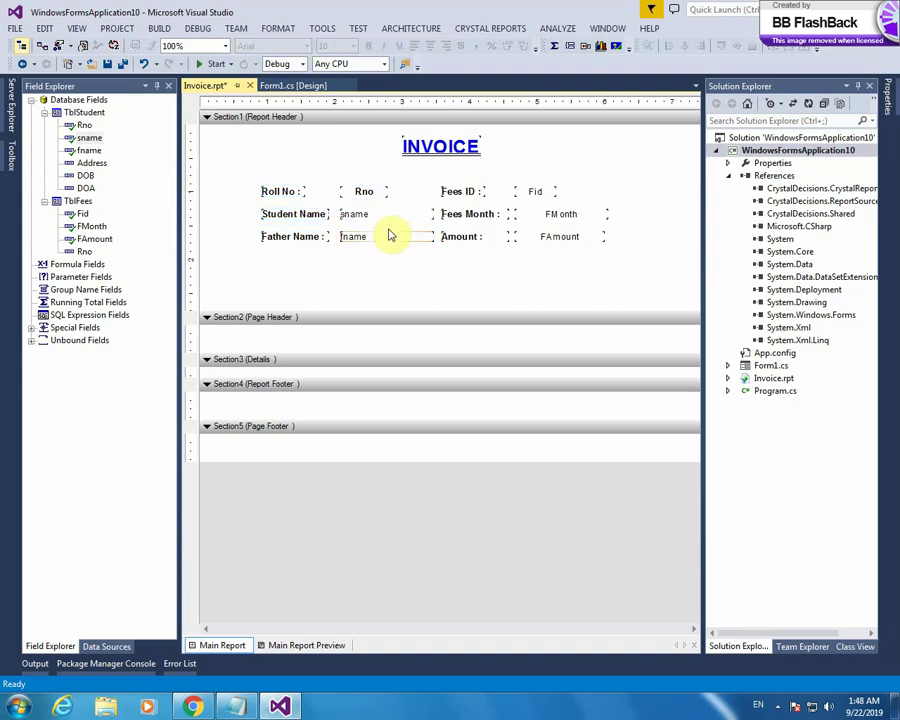
# Step: Give the sname field a Single bottom border line
pyautogui.click(381, 218)
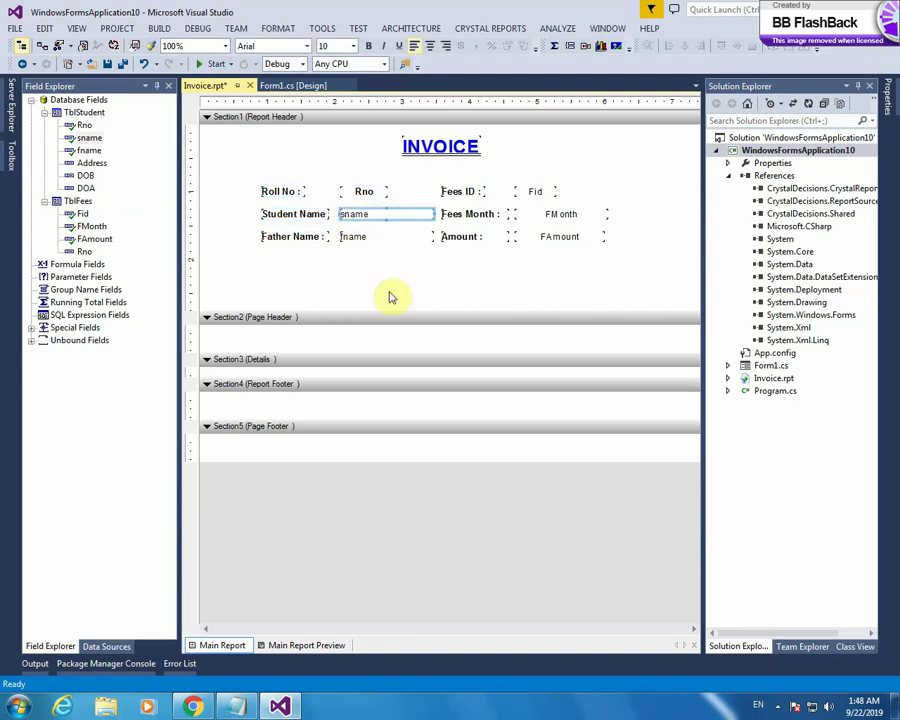
pyautogui.rightClick(399, 214)
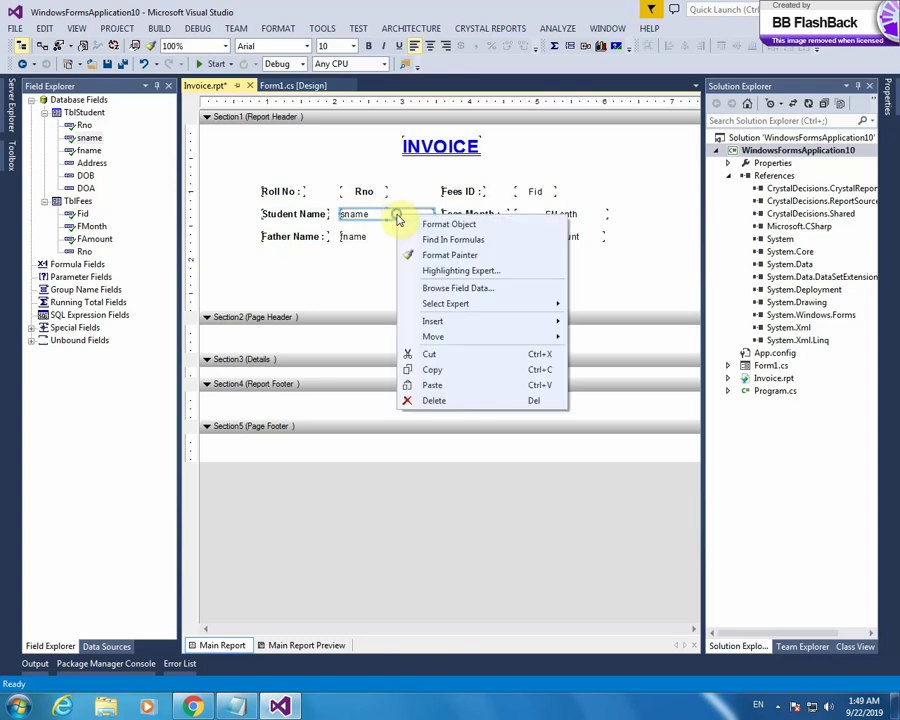
pyautogui.click(452, 224)
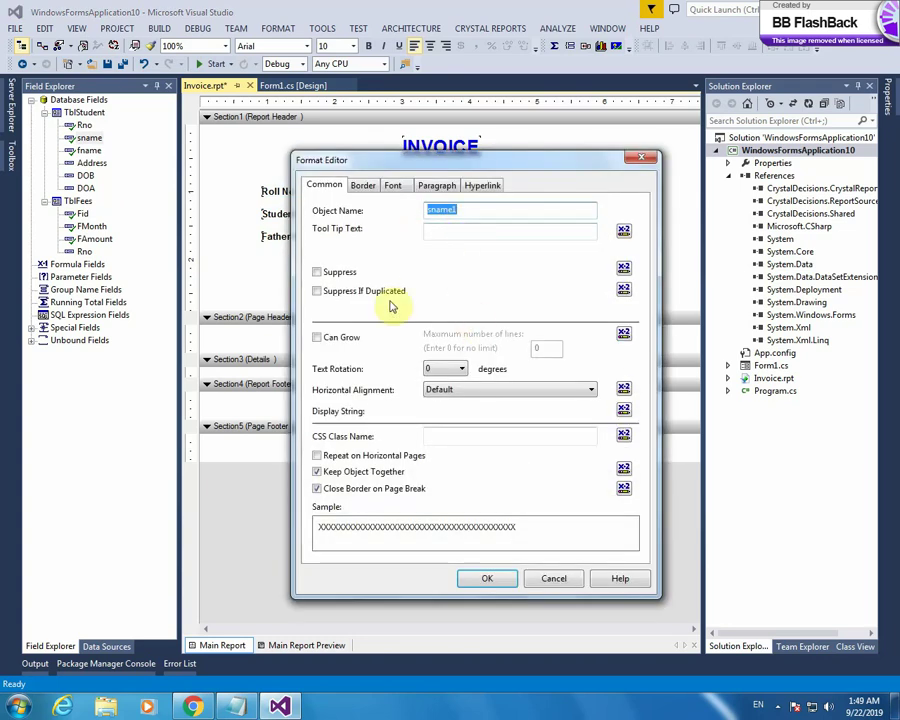
pyautogui.click(363, 185)
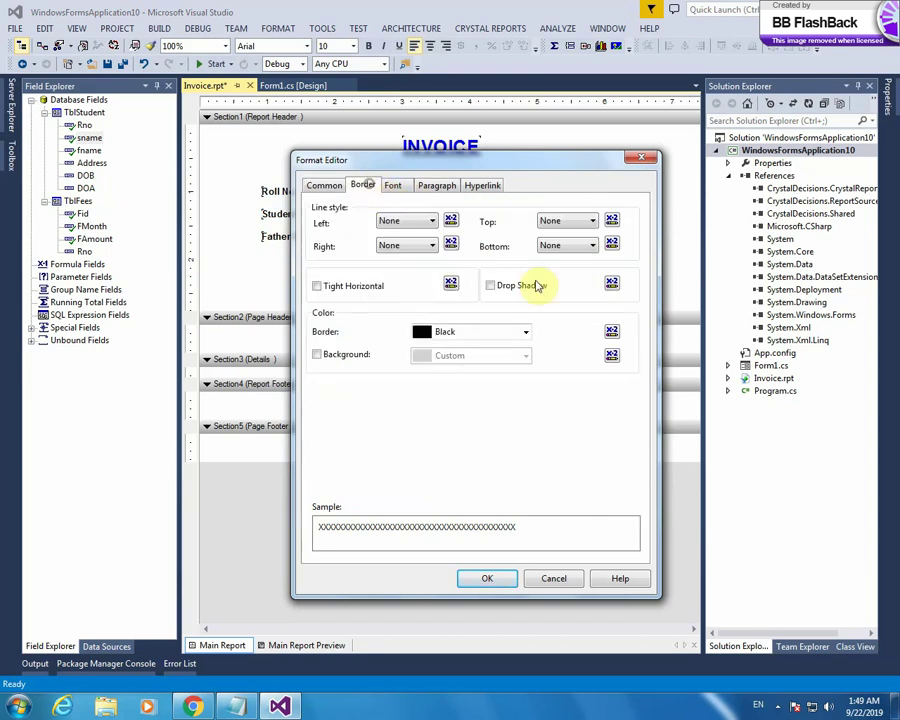
pyautogui.click(566, 244)
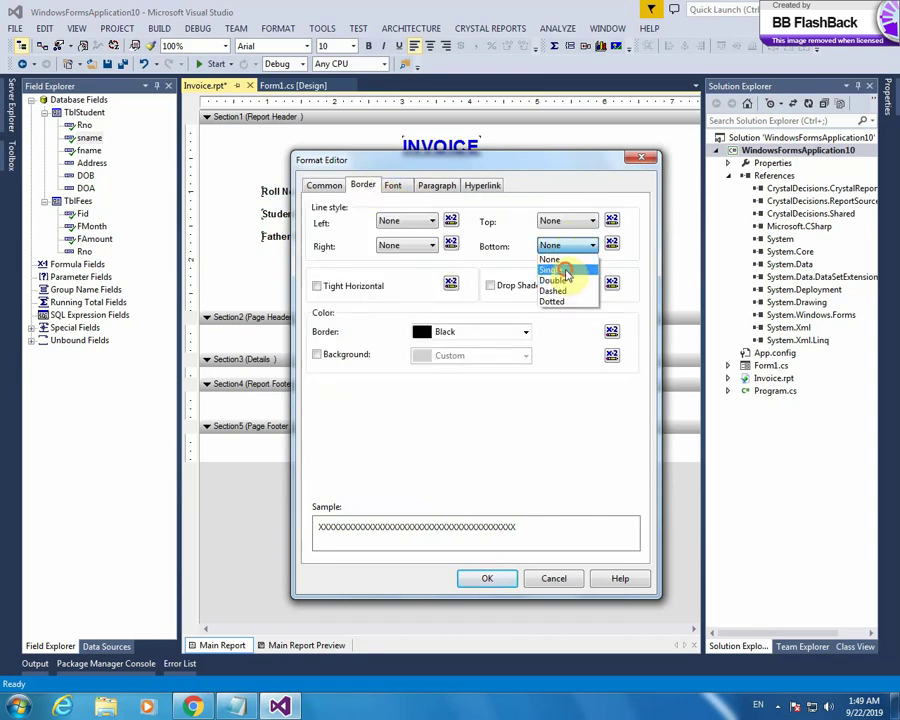
pyautogui.click(564, 271)
pyautogui.click(500, 580)
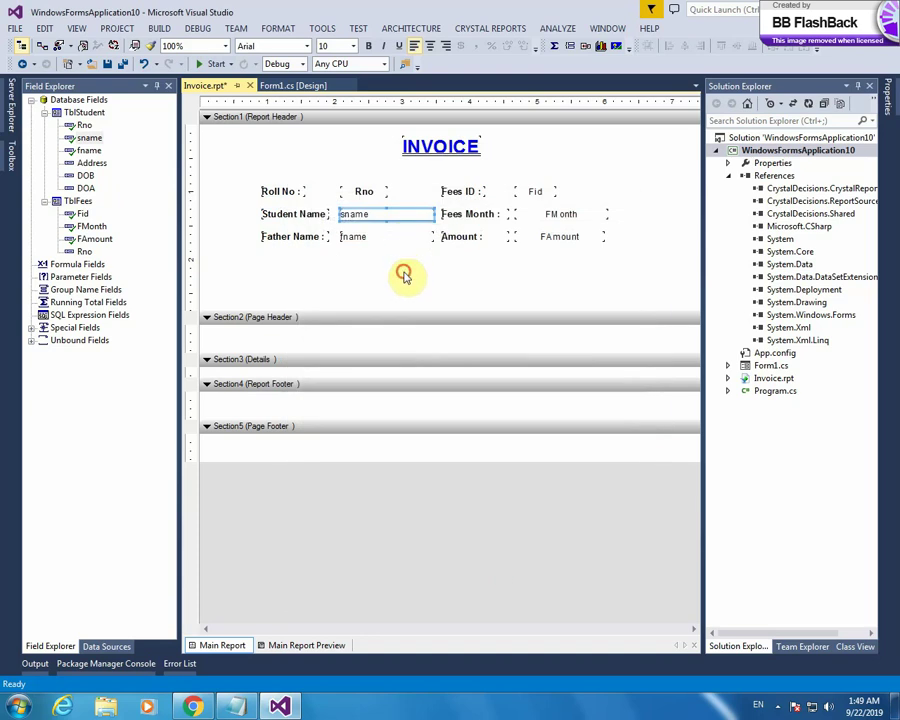
# Step: Give the fname field a Single bottom border line
pyautogui.click(398, 237)
pyautogui.rightClick(398, 237)
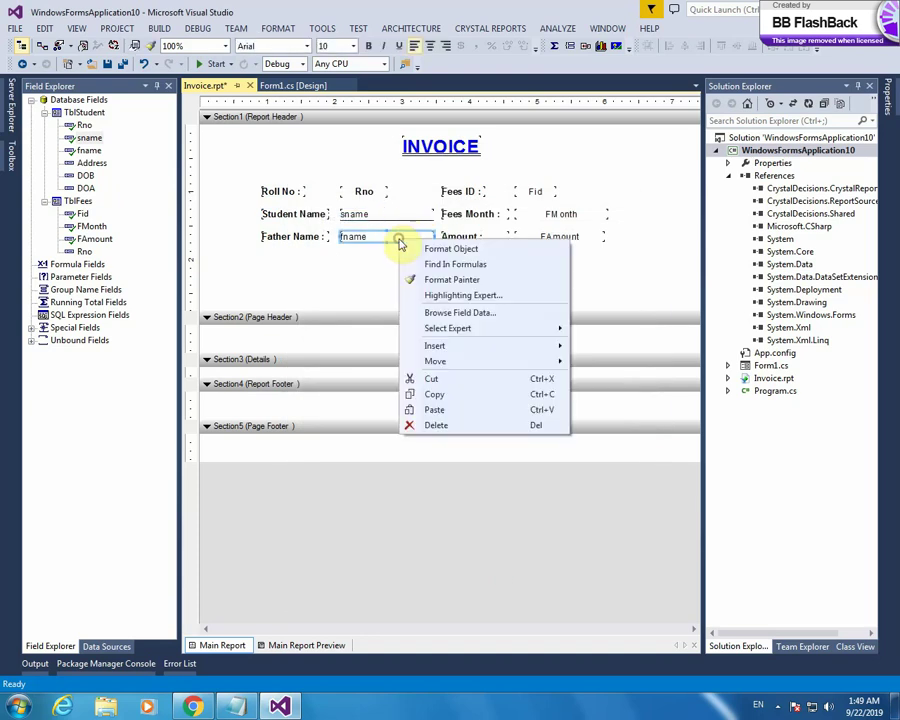
pyautogui.click(441, 250)
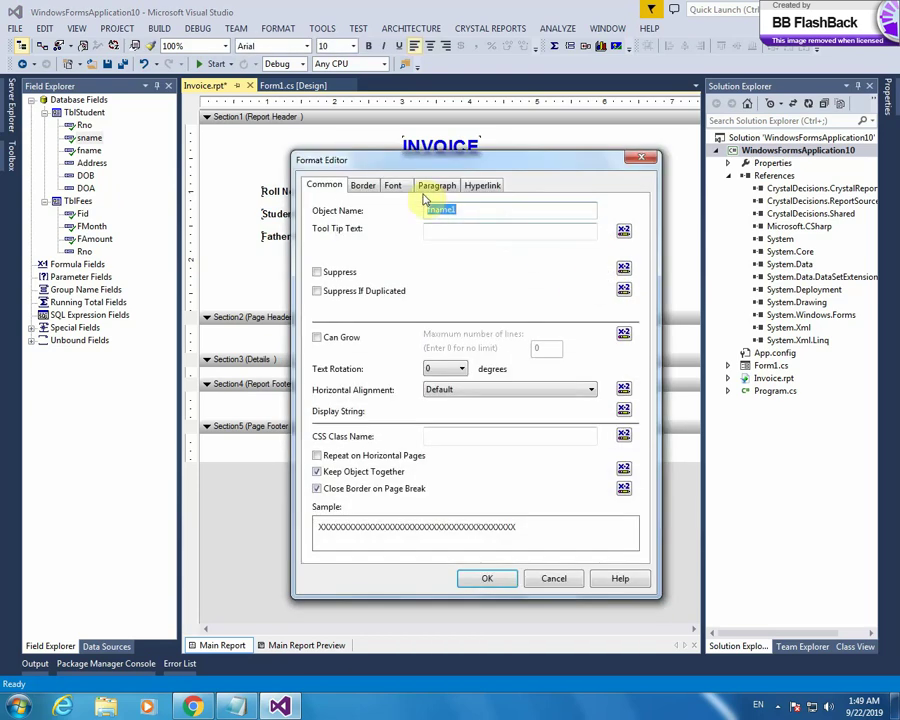
pyautogui.click(364, 186)
pyautogui.click(571, 248)
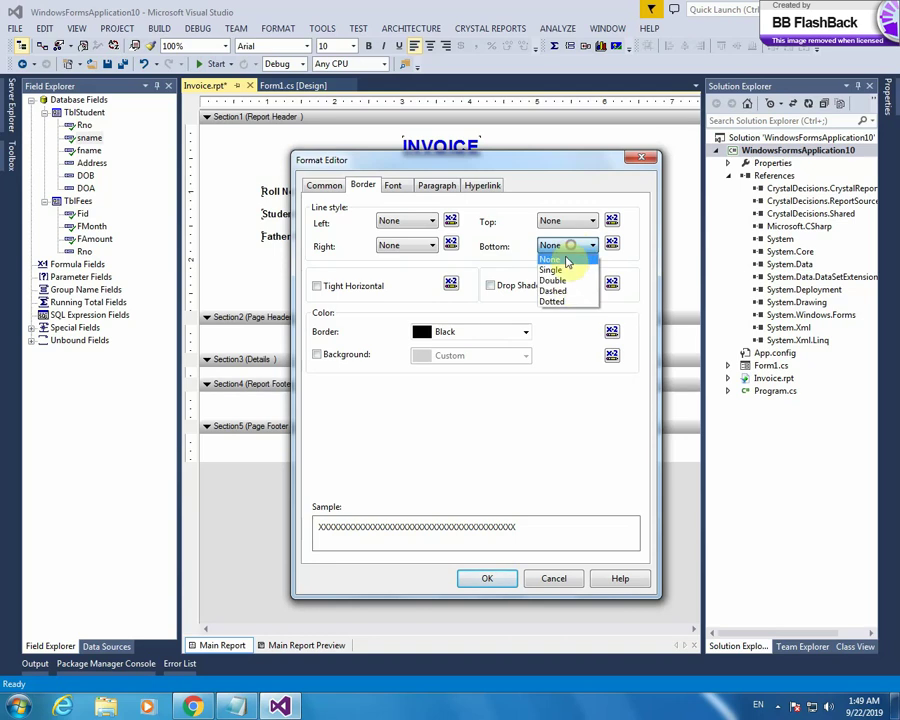
pyautogui.click(563, 272)
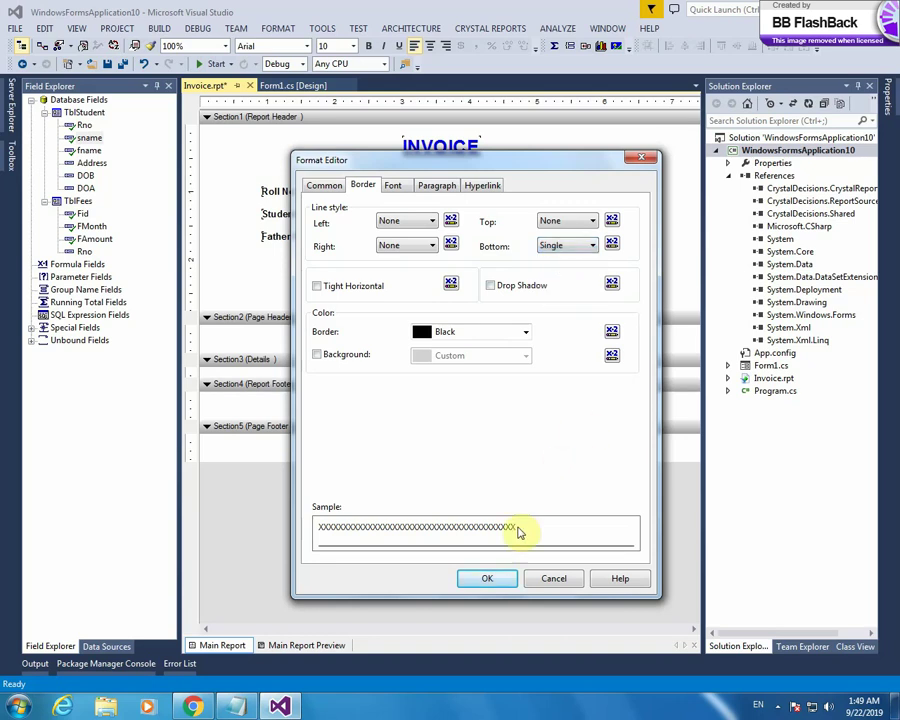
pyautogui.click(492, 580)
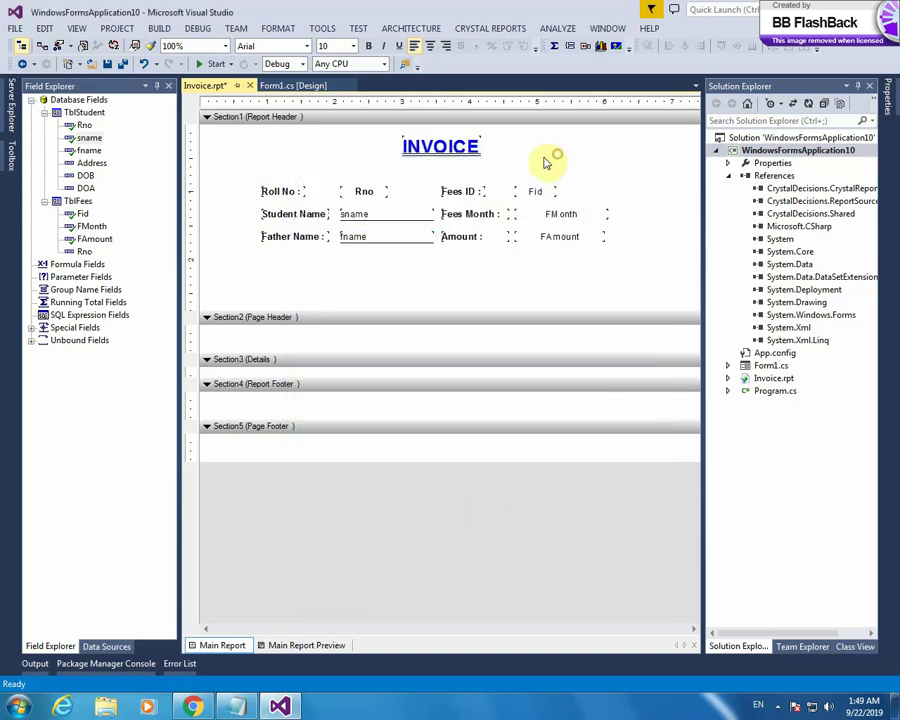
# Step: Format the Fid, FMonth and FAmount fields together with a Single bottom border line
pyautogui.moveTo(541, 156); pyautogui.dragTo(571, 253)
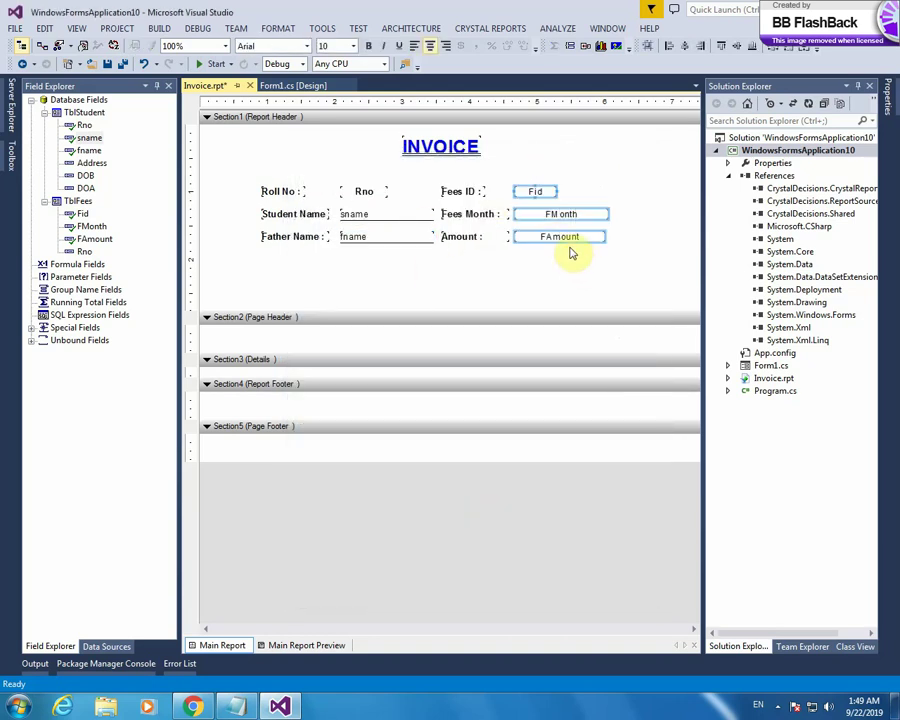
pyautogui.rightClick(549, 197)
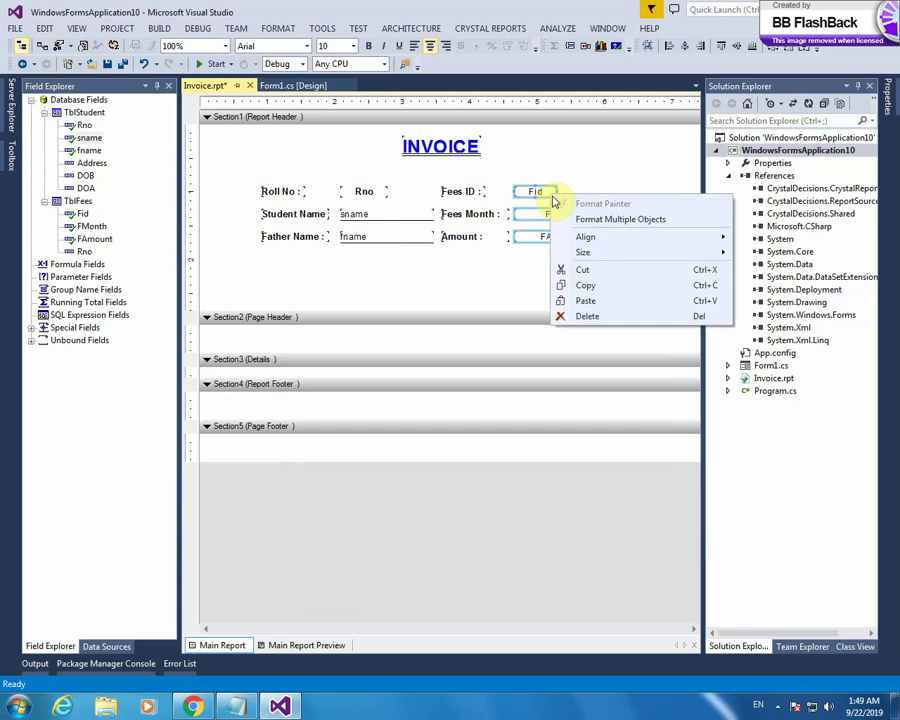
pyautogui.click(615, 221)
pyautogui.click(362, 185)
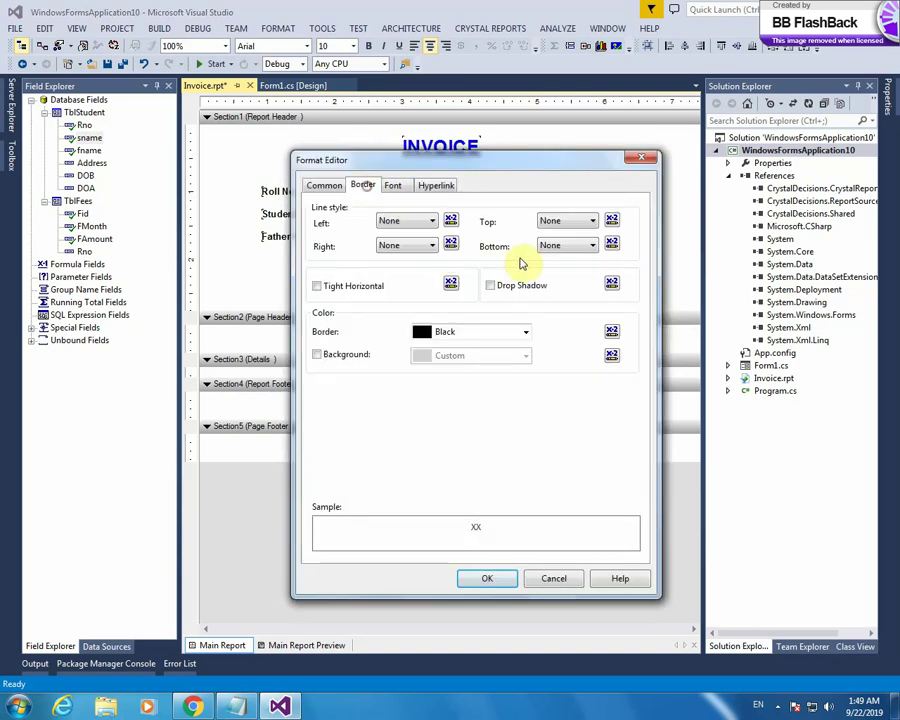
pyautogui.click(574, 245)
pyautogui.click(562, 266)
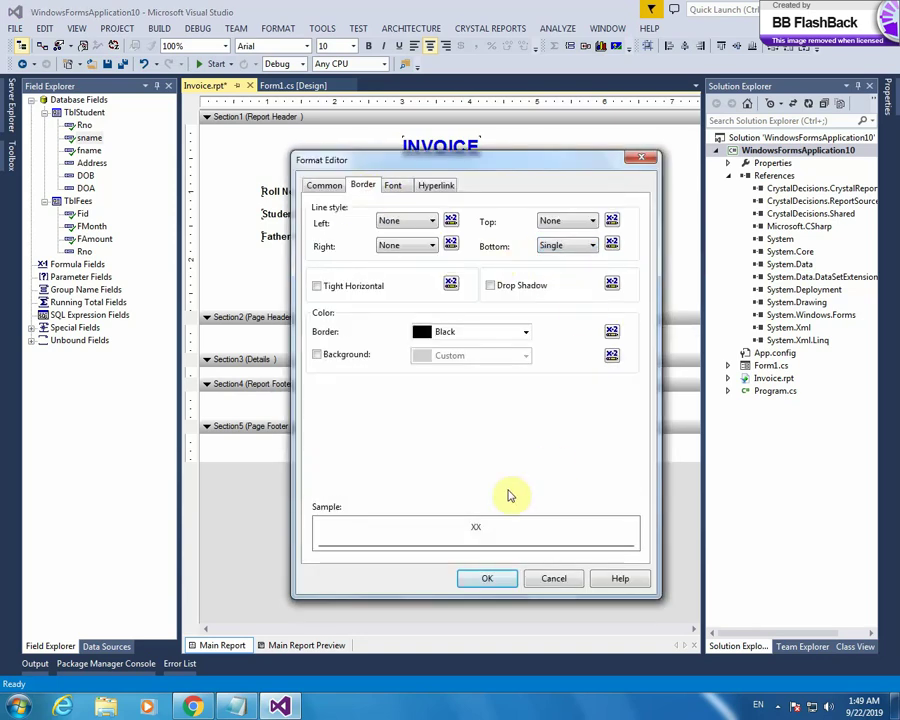
pyautogui.click(489, 578)
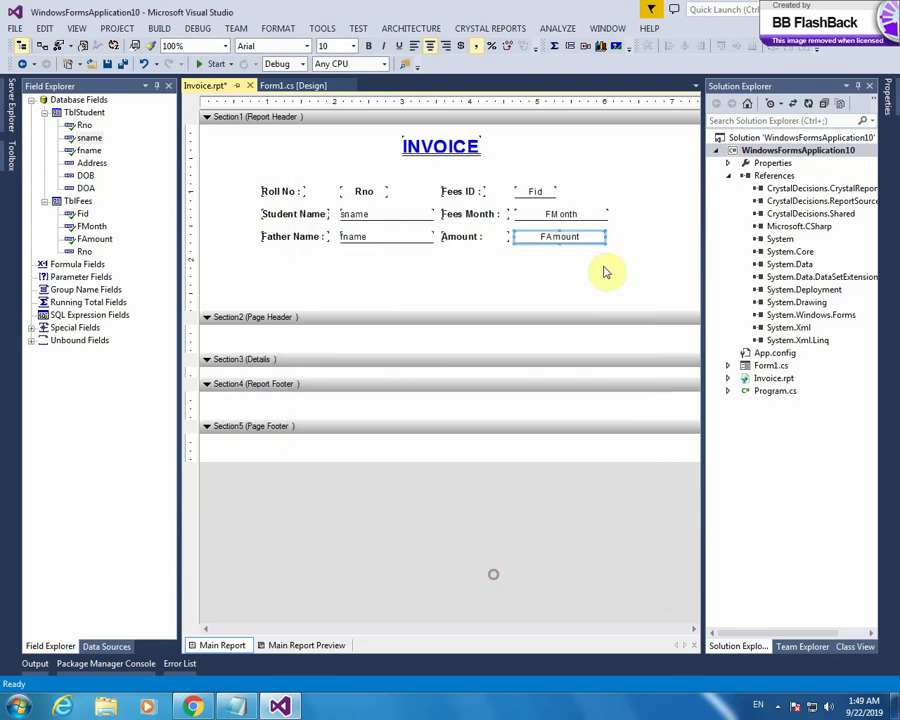
# Step: Give the Rno field beside the Roll No label a Single bottom border line
pyautogui.rightClick(359, 192)
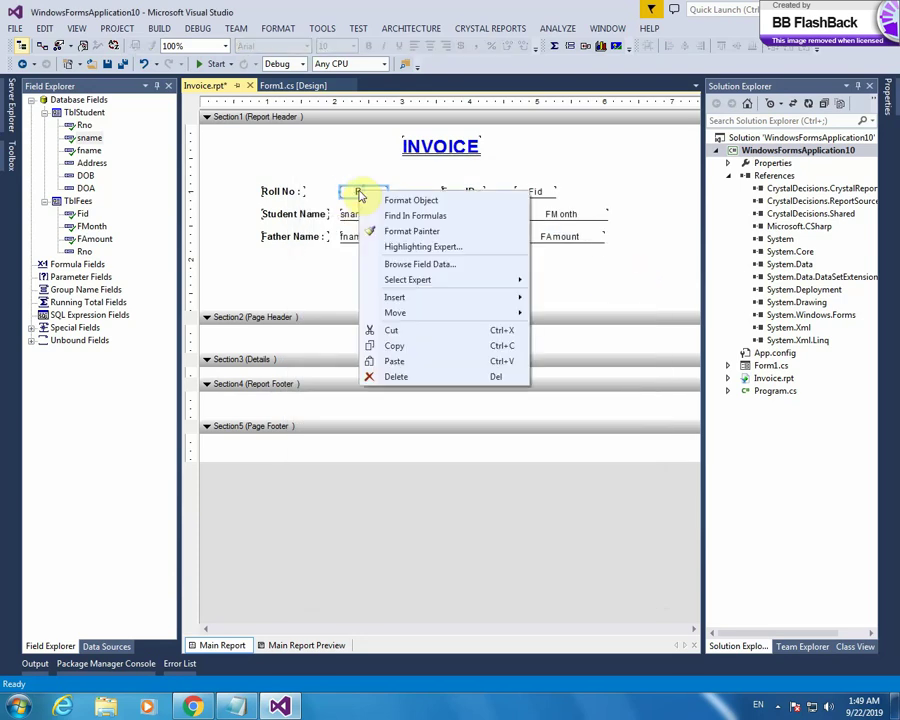
pyautogui.click(443, 203)
pyautogui.click(369, 187)
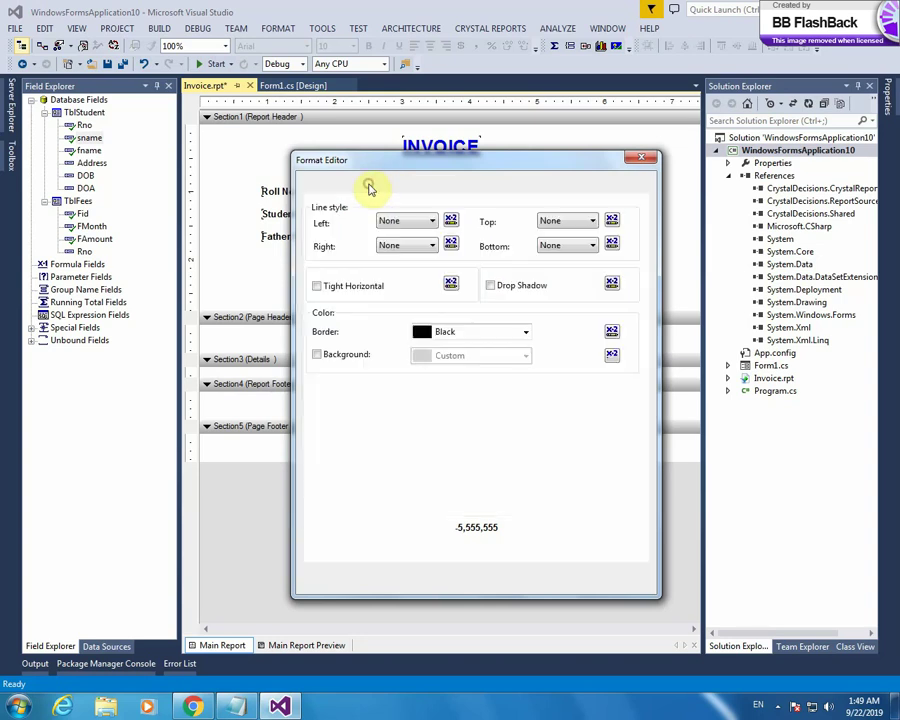
pyautogui.click(553, 247)
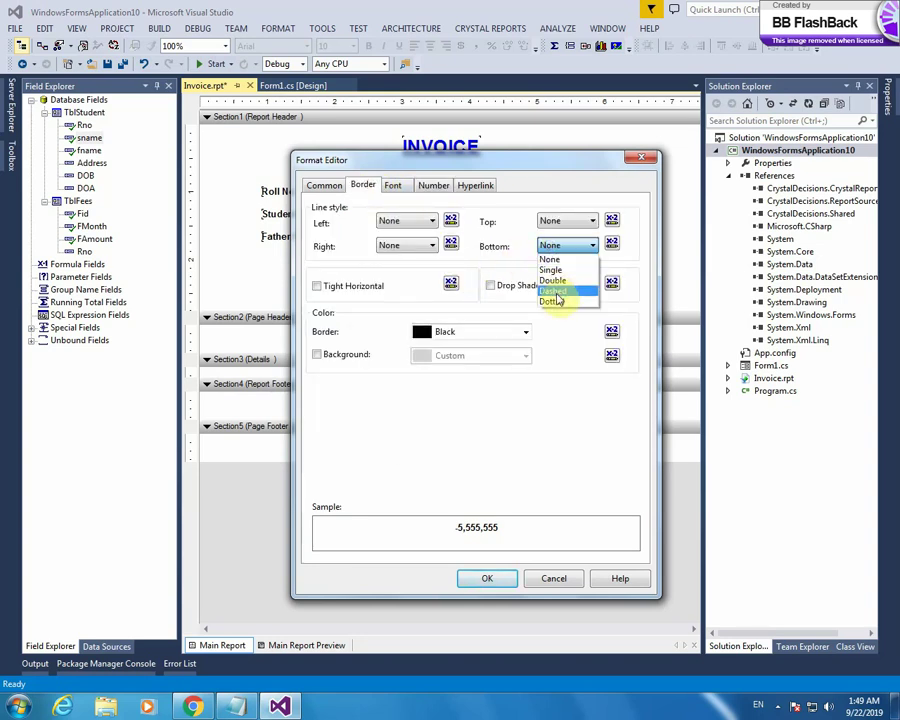
pyautogui.click(552, 270)
pyautogui.click(487, 578)
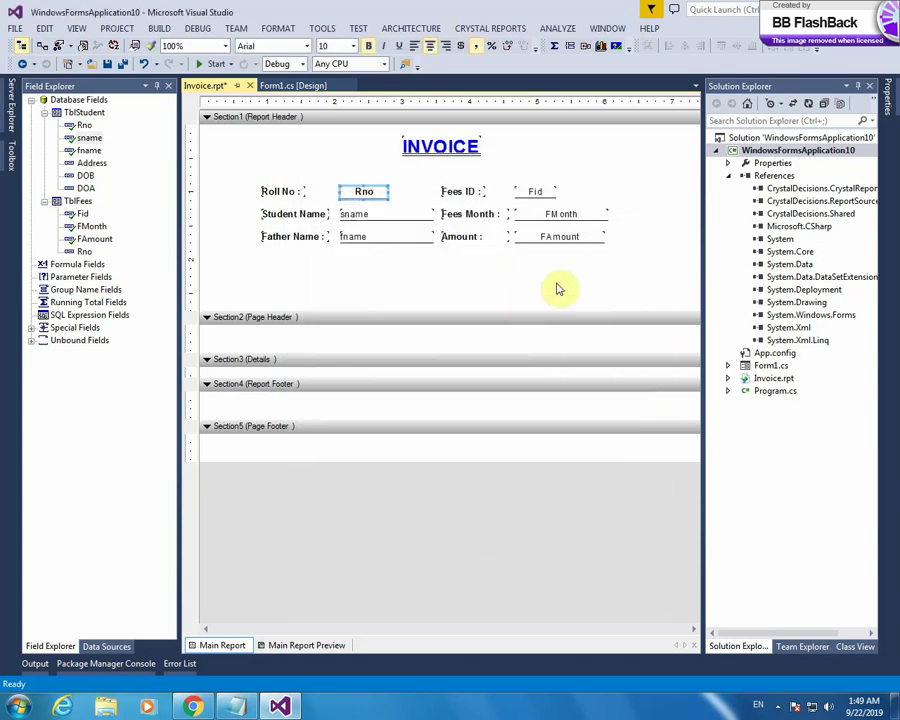
# Step: Examine the number format styles offered for the FAmount field, previewing several samples without applying any
pyautogui.click(555, 238)
pyautogui.rightClick(556, 240)
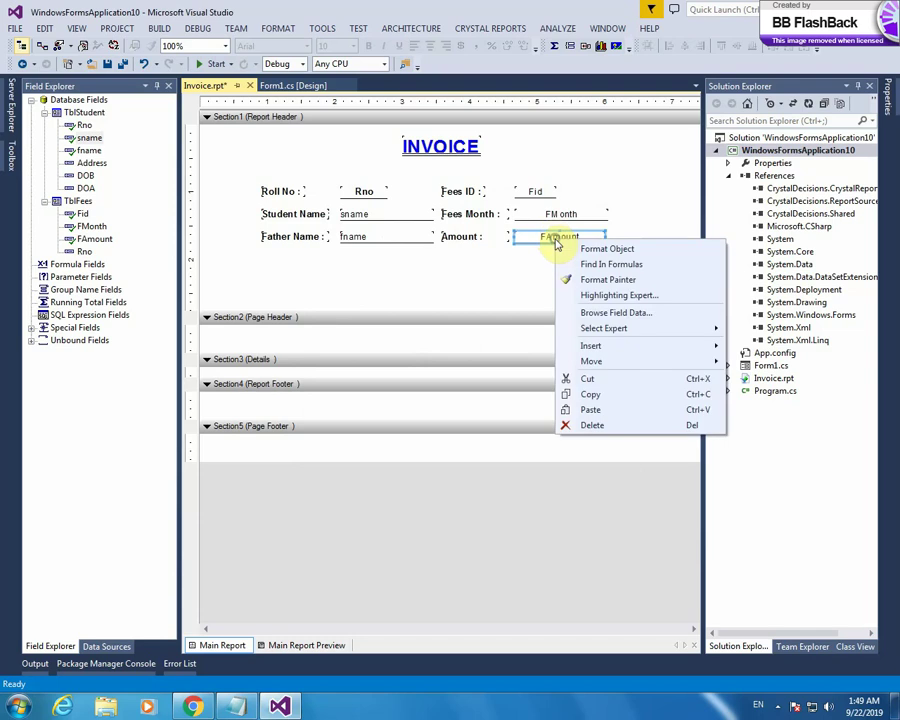
pyautogui.click(596, 249)
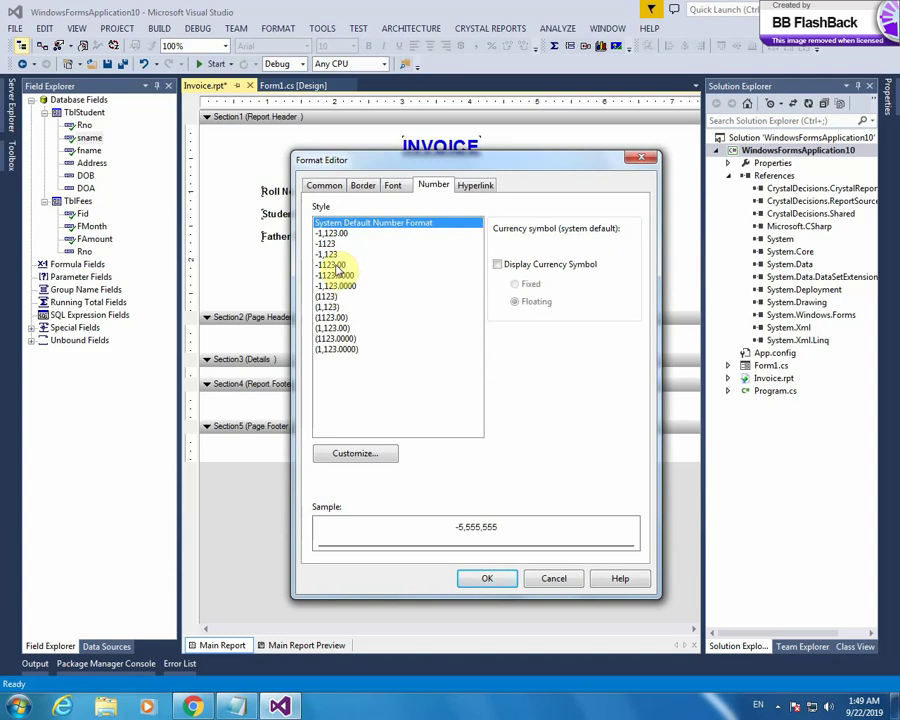
pyautogui.click(335, 264)
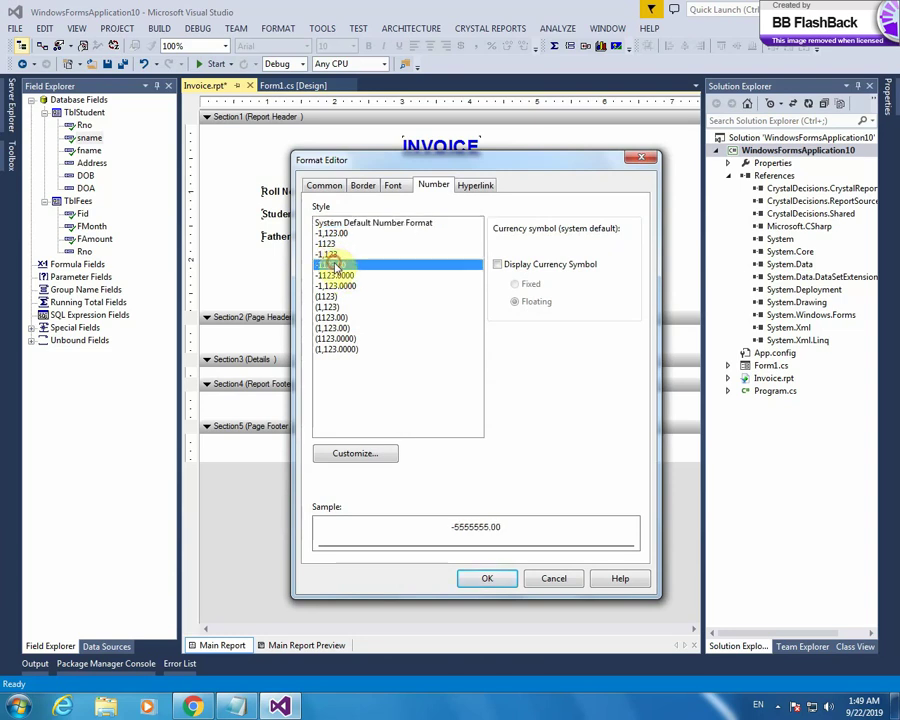
pyautogui.click(338, 275)
pyautogui.click(345, 286)
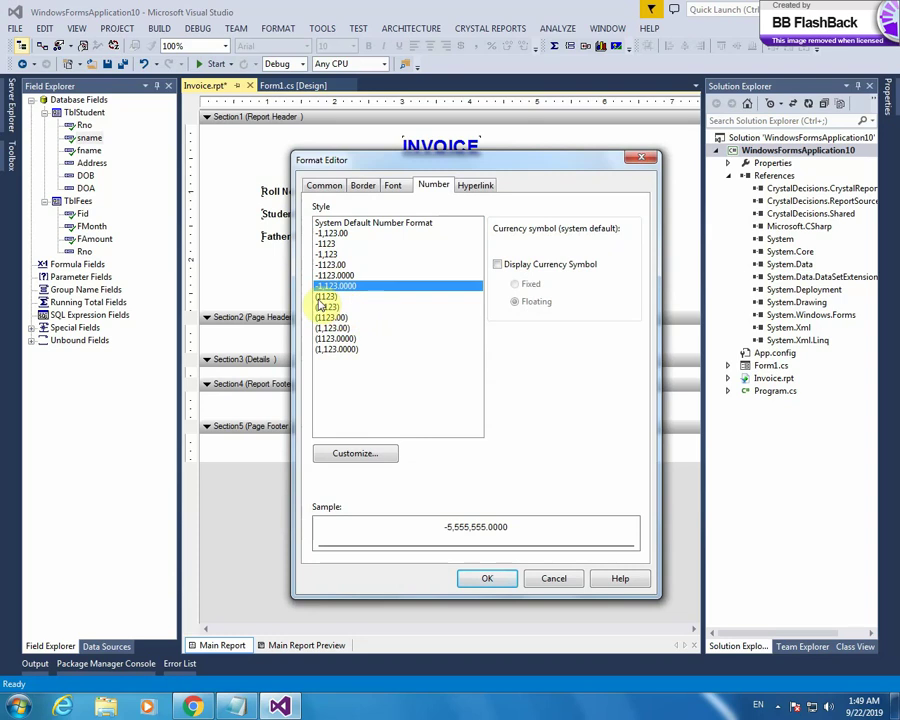
pyautogui.click(336, 327)
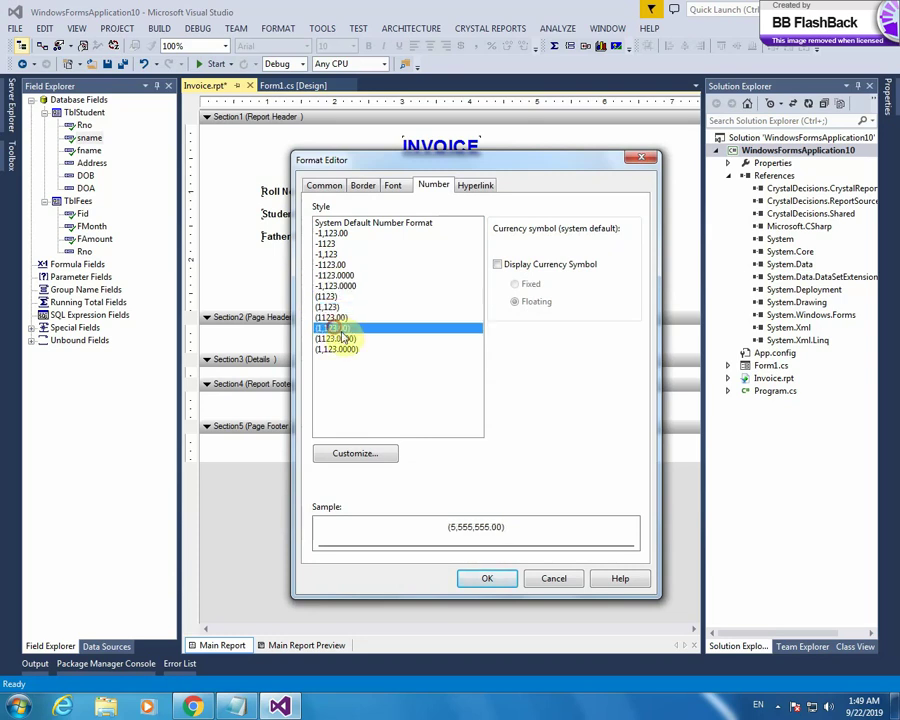
pyautogui.click(345, 339)
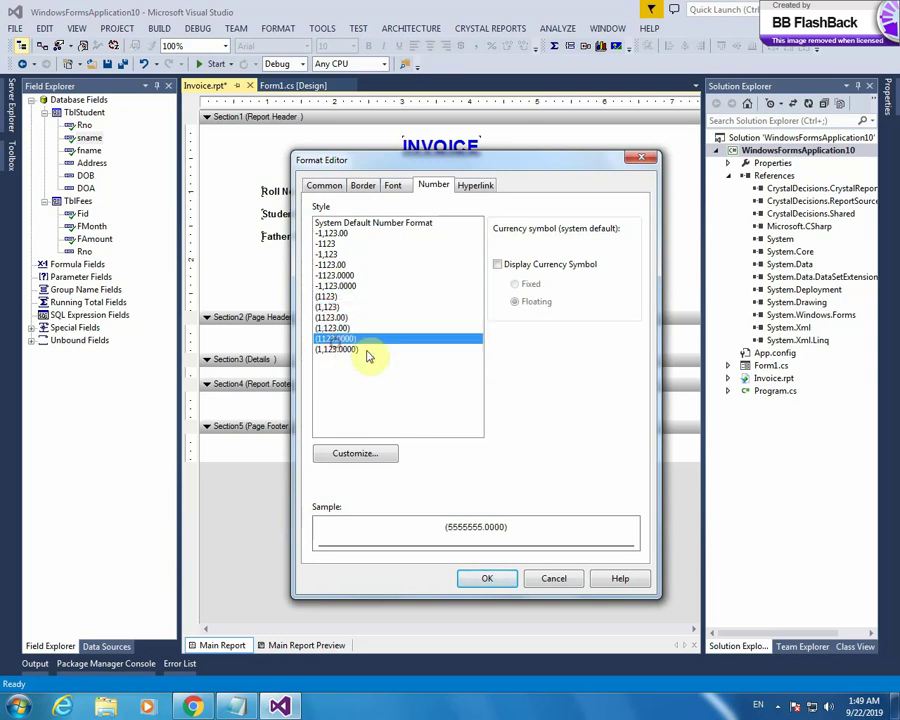
pyautogui.click(328, 244)
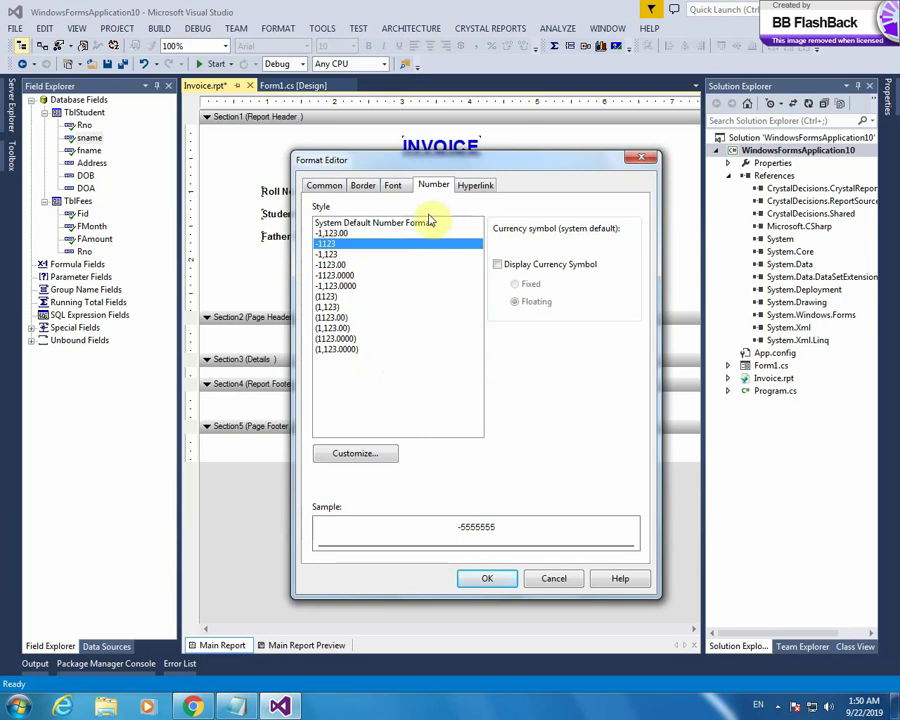
pyautogui.click(393, 187)
pyautogui.click(363, 185)
pyautogui.click(323, 185)
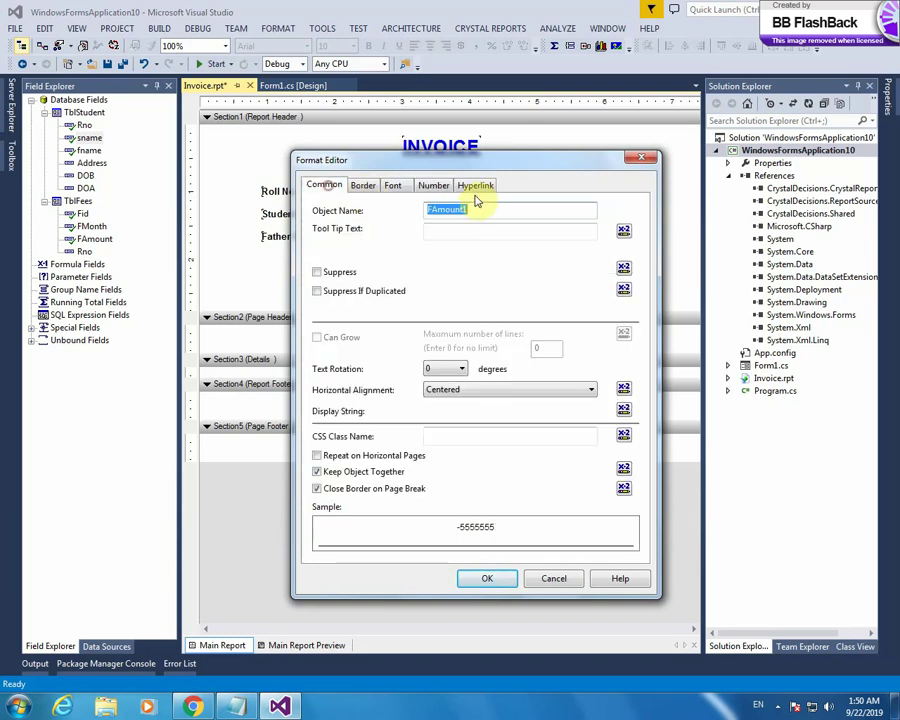
pyautogui.click(556, 579)
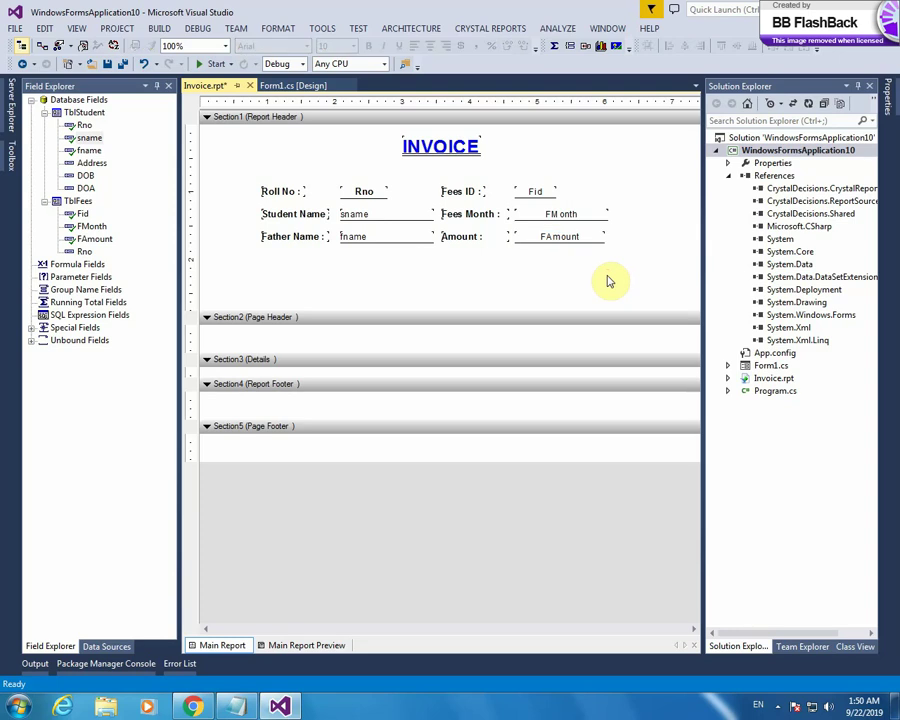
pyautogui.click(533, 263)
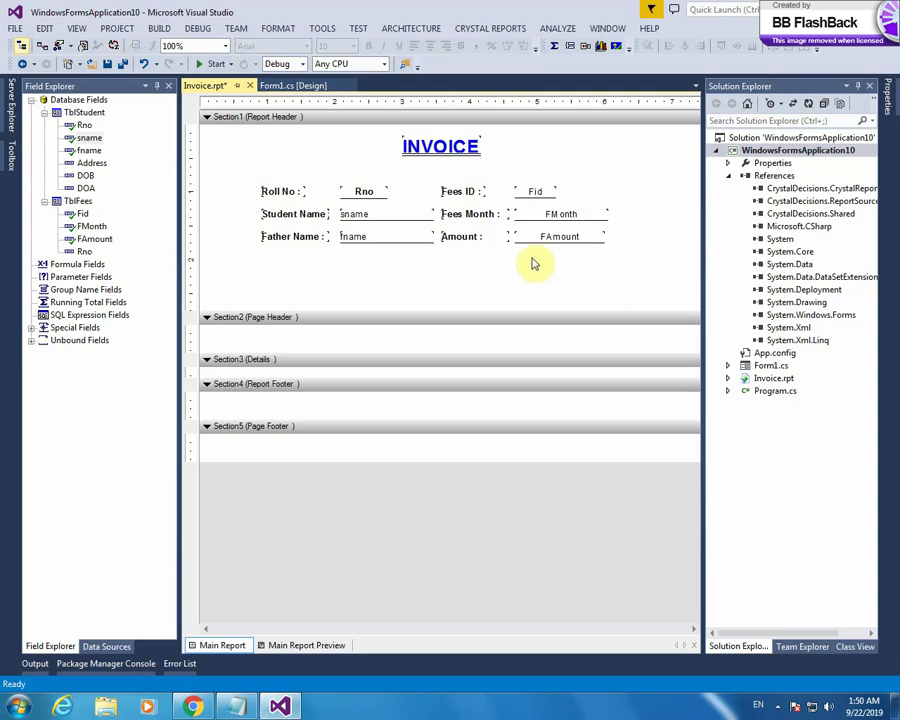
# Step: Preview the Invoice report with its data and check the full width of the header
pyautogui.click(313, 645)
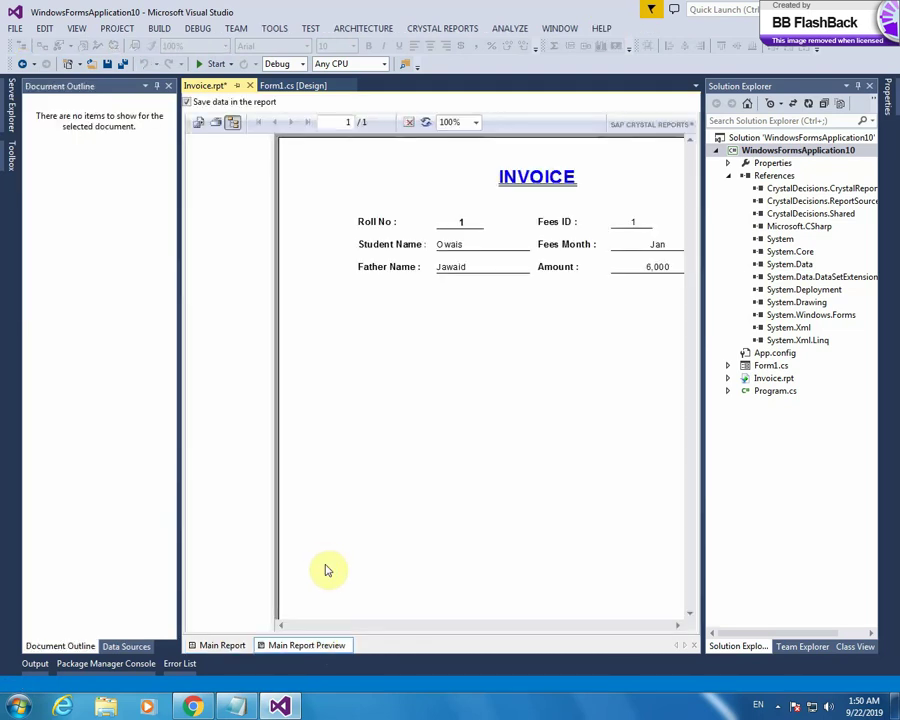
pyautogui.click(677, 625)
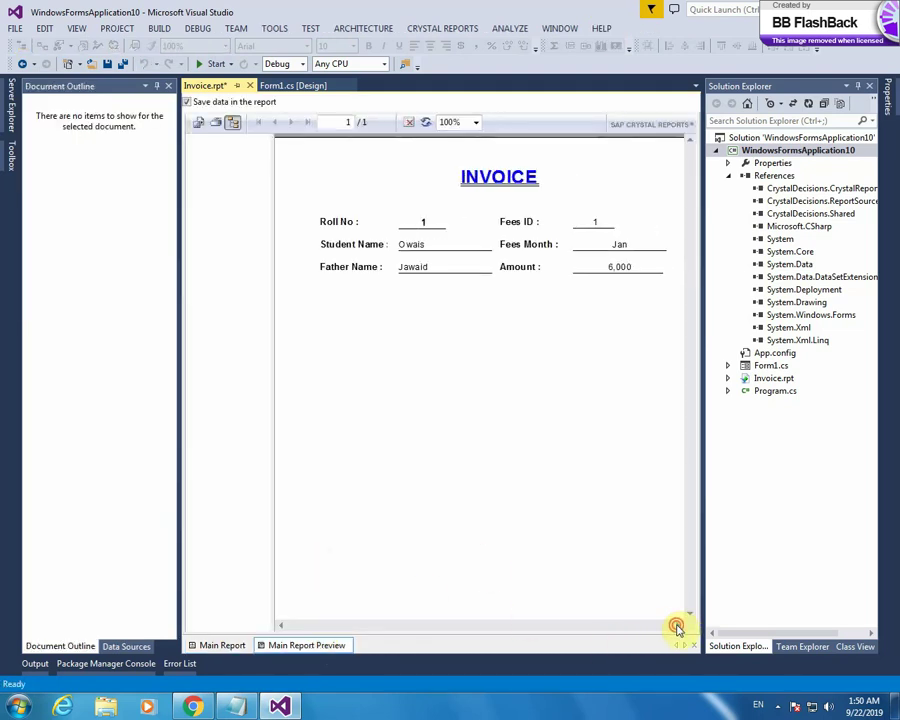
pyautogui.click(282, 625)
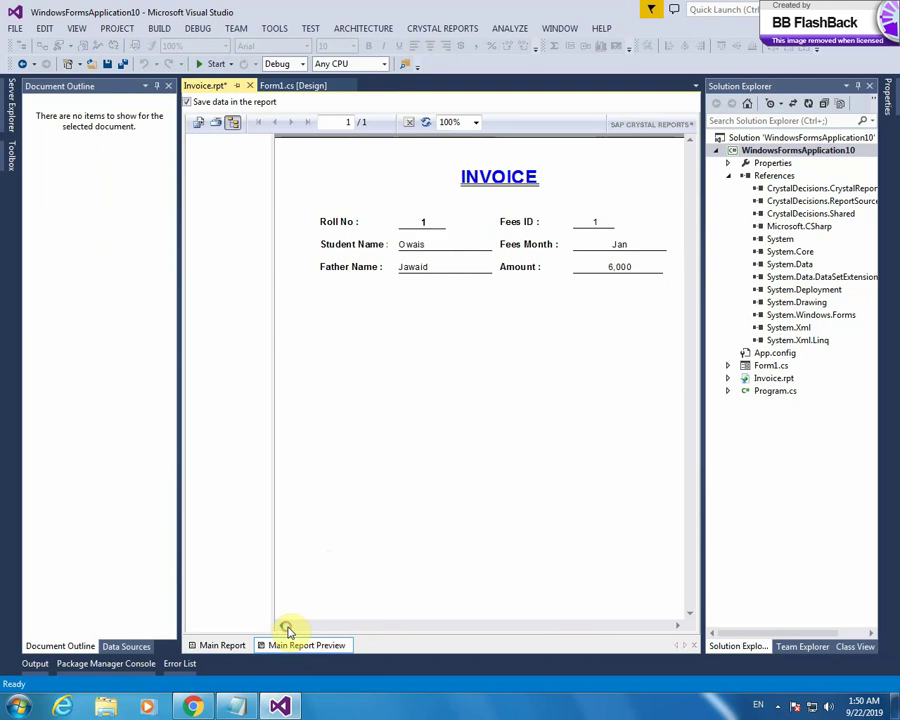
# Step: Switch to SQL Server Management Studio, connect to the Database Engine with the saved SQL Server Authentication login, and keep Object Explorer pinned open
pyautogui.click(24, 707)
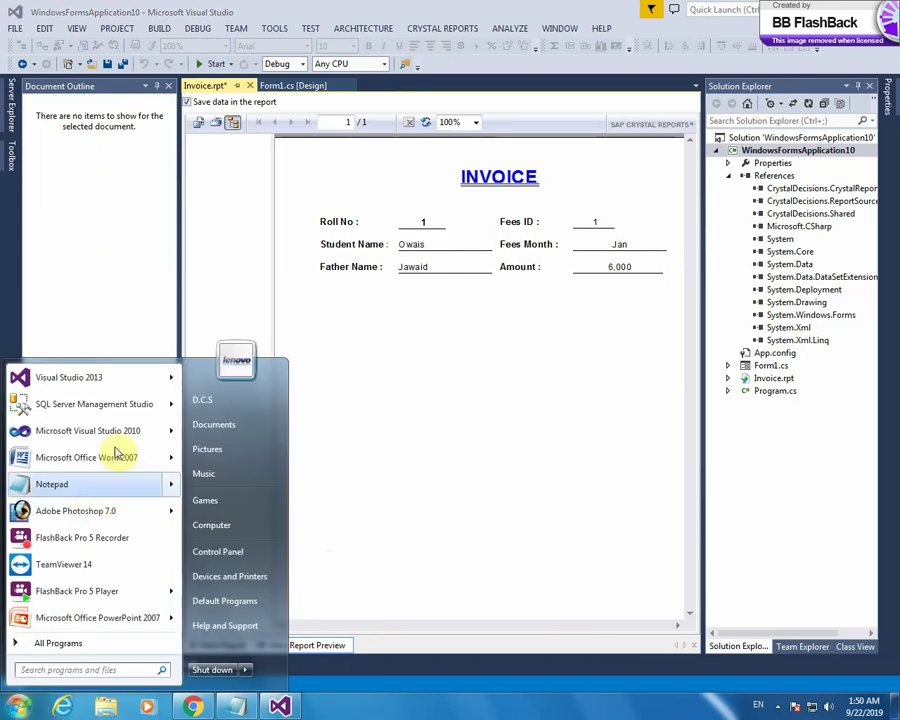
pyautogui.click(118, 406)
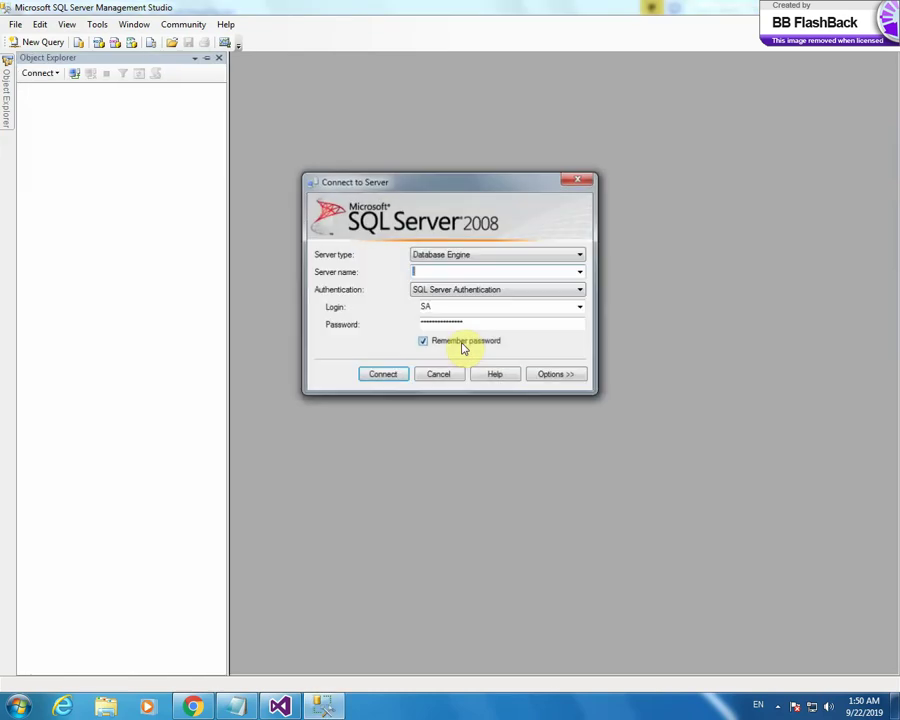
pyautogui.click(382, 376)
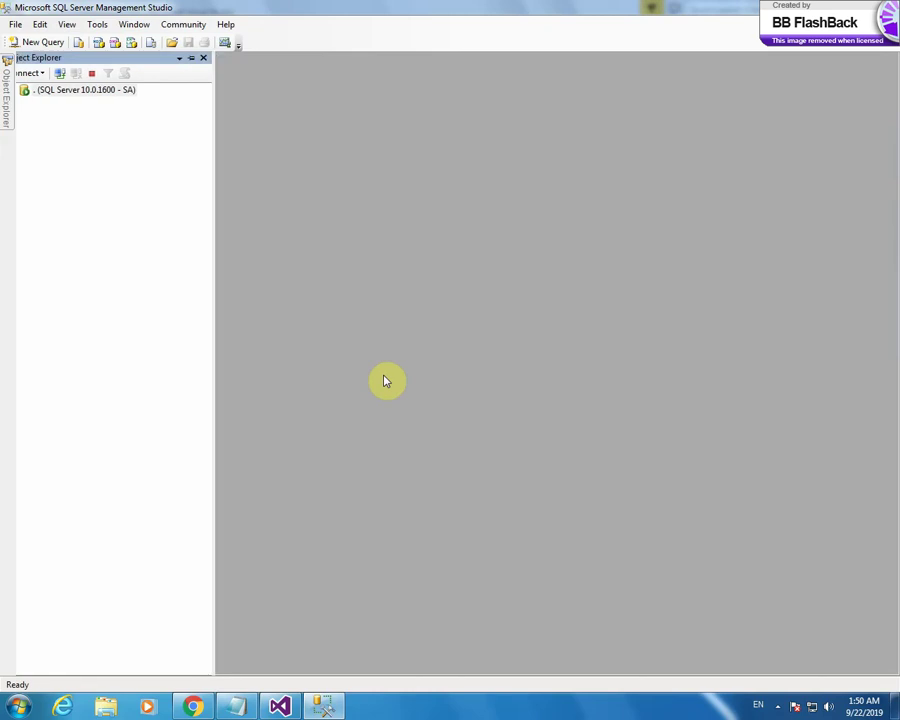
pyautogui.moveTo(5, 93)
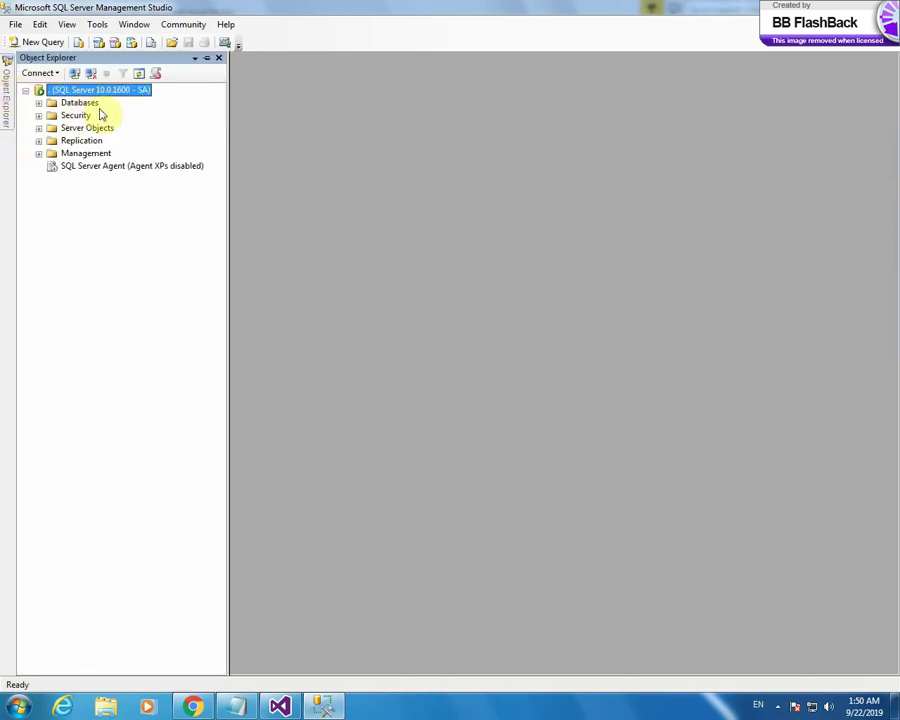
pyautogui.click(190, 57)
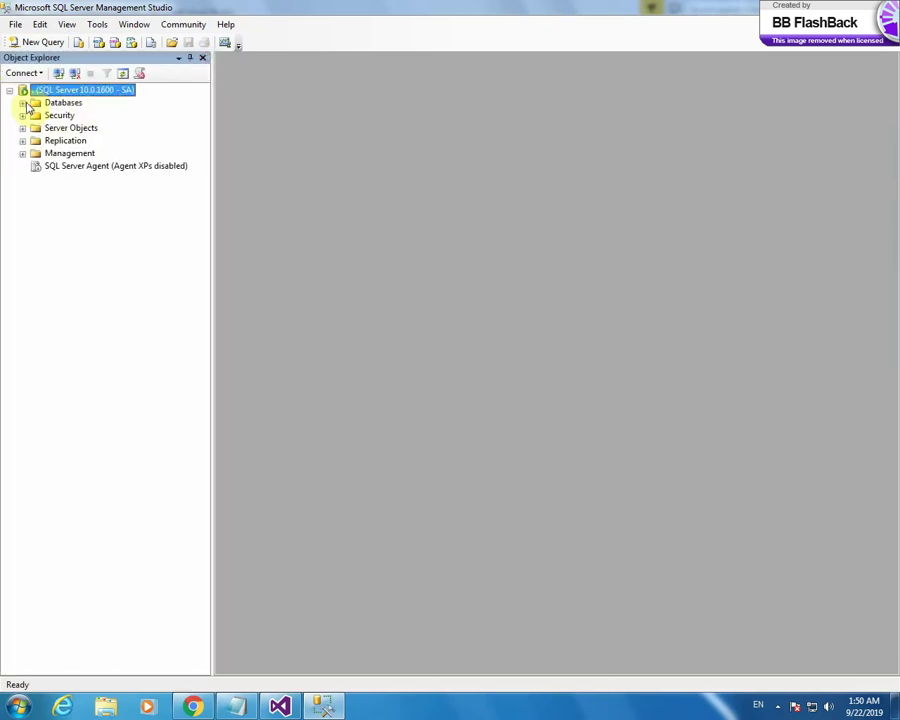
# Step: Open the rows of the dbo.TblFees table in the DbRough database and review each fee record
pyautogui.click(22, 102)
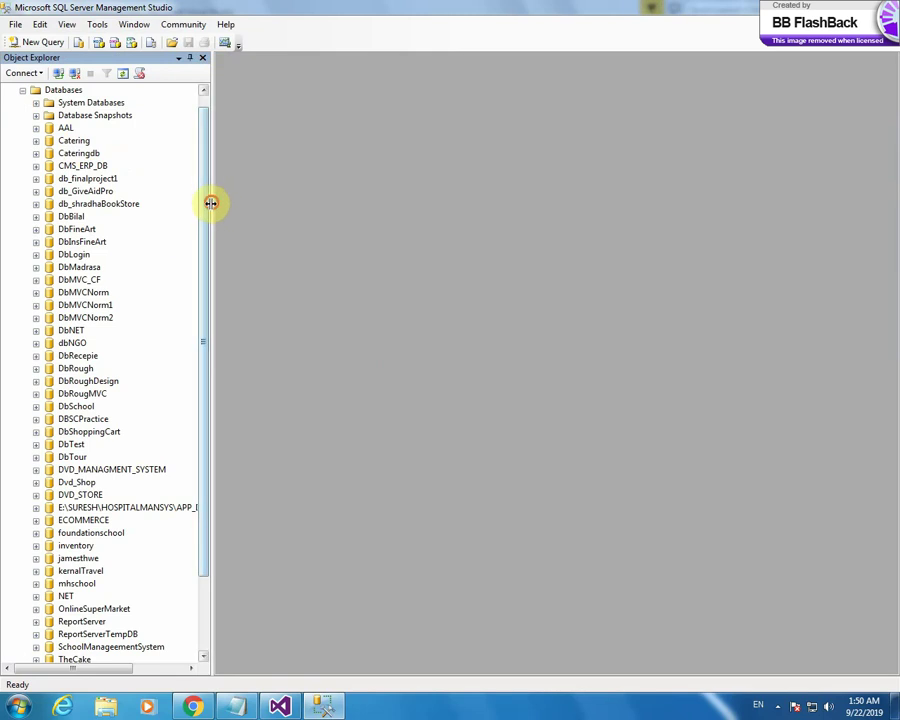
pyautogui.moveTo(208, 253); pyautogui.dragTo(204, 245)
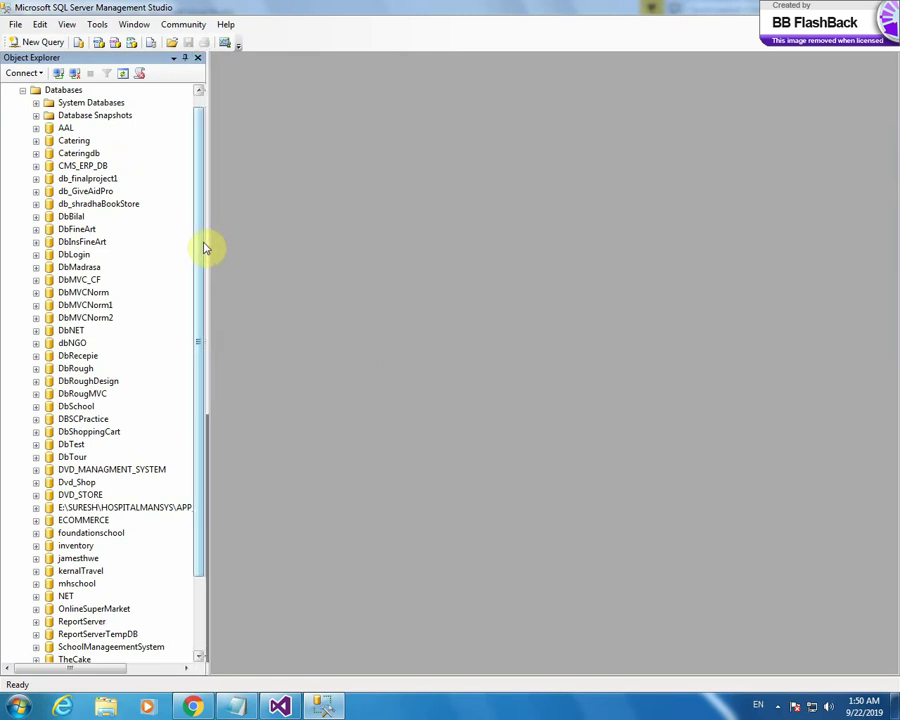
pyautogui.click(36, 368)
pyautogui.click(49, 394)
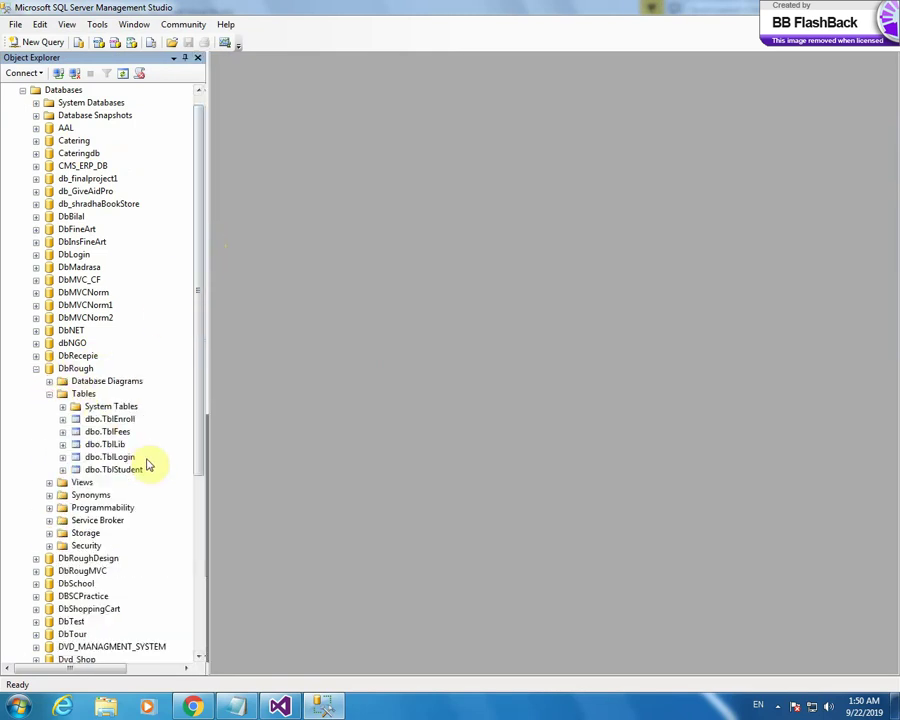
pyautogui.click(120, 432)
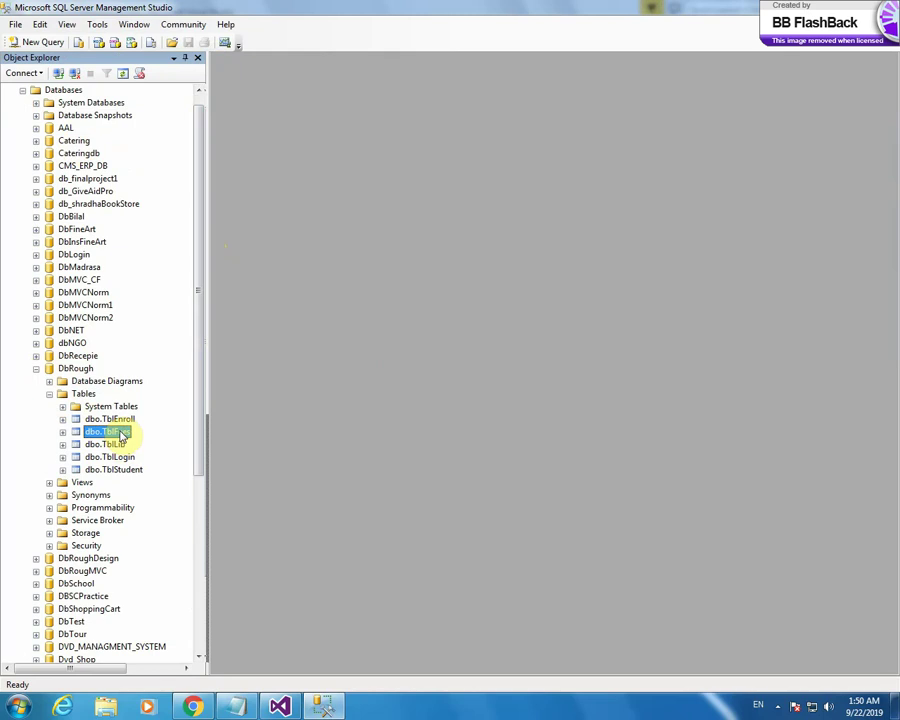
pyautogui.rightClick(120, 432)
pyautogui.click(182, 455)
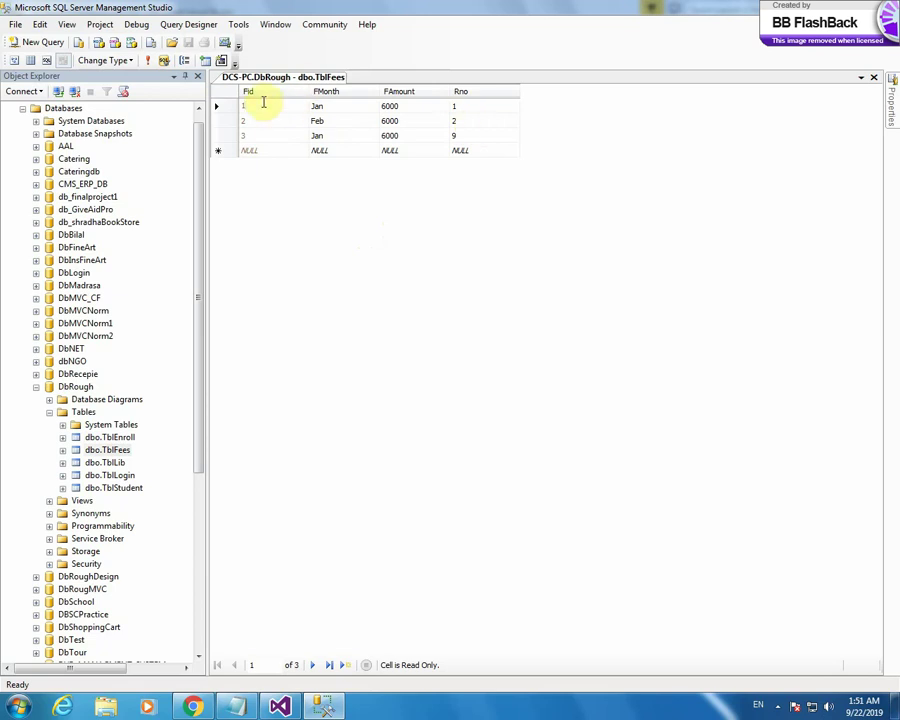
pyautogui.click(230, 107)
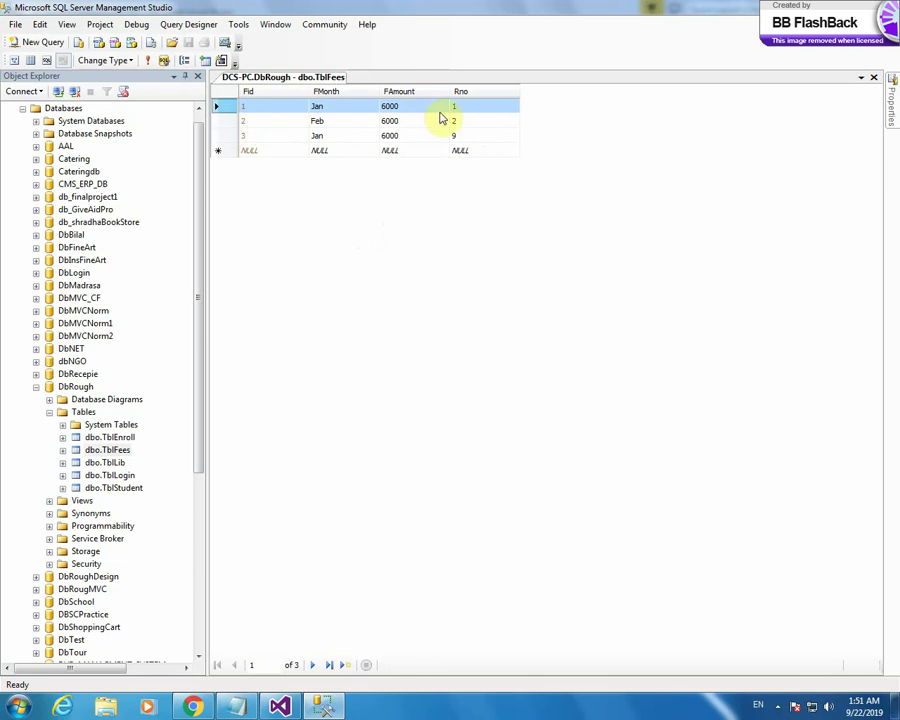
pyautogui.click(226, 122)
pyautogui.click(226, 136)
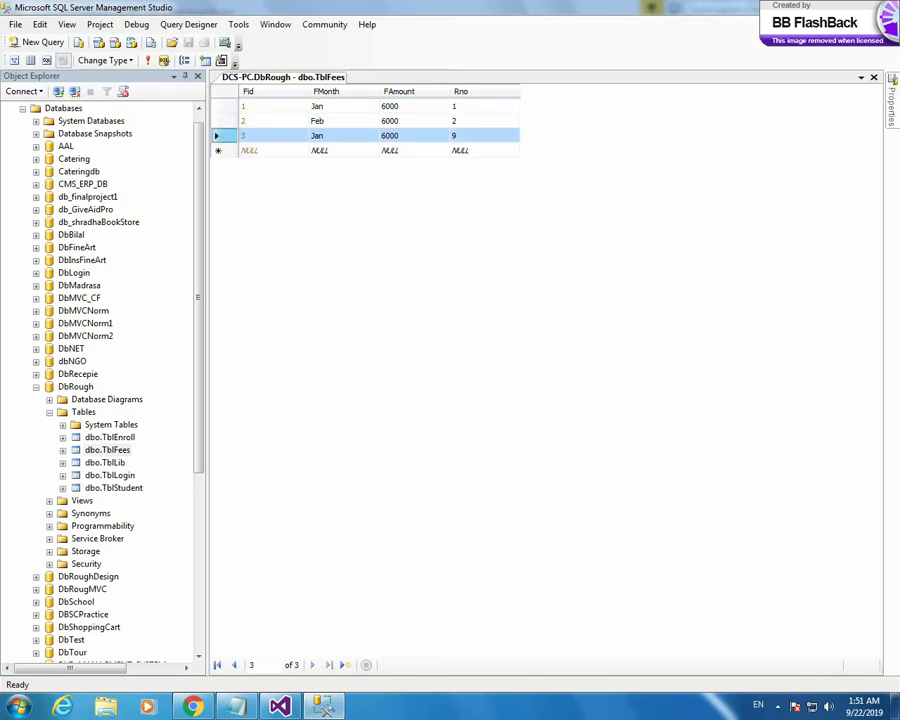
# Step: Switch back to Visual Studio and check the Invoice report's preview against its design, ending in the design view
pyautogui.hotkey('alt', 'Tab')
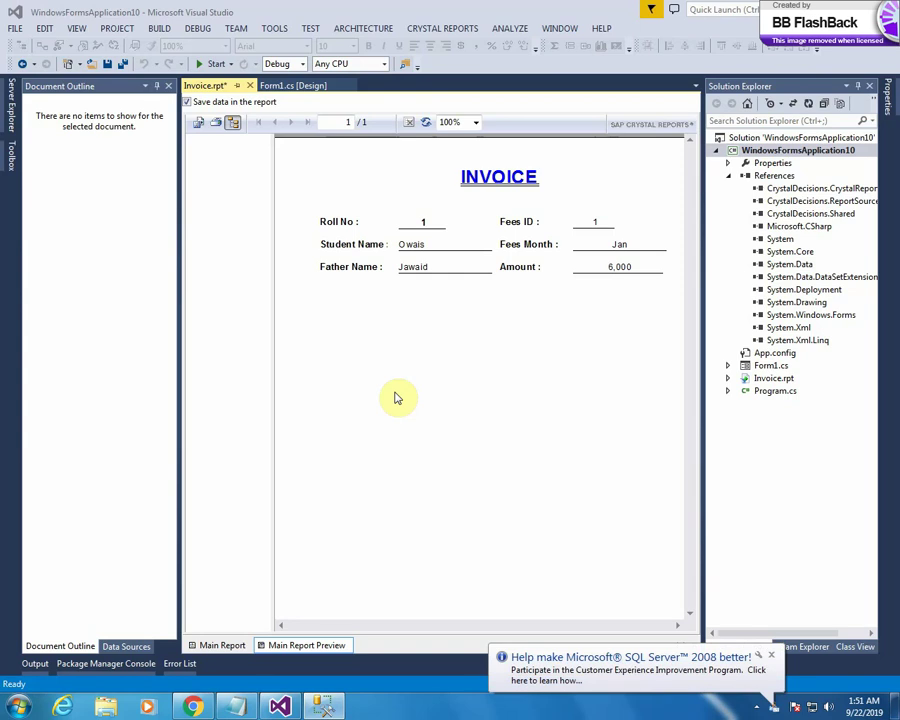
pyautogui.click(224, 647)
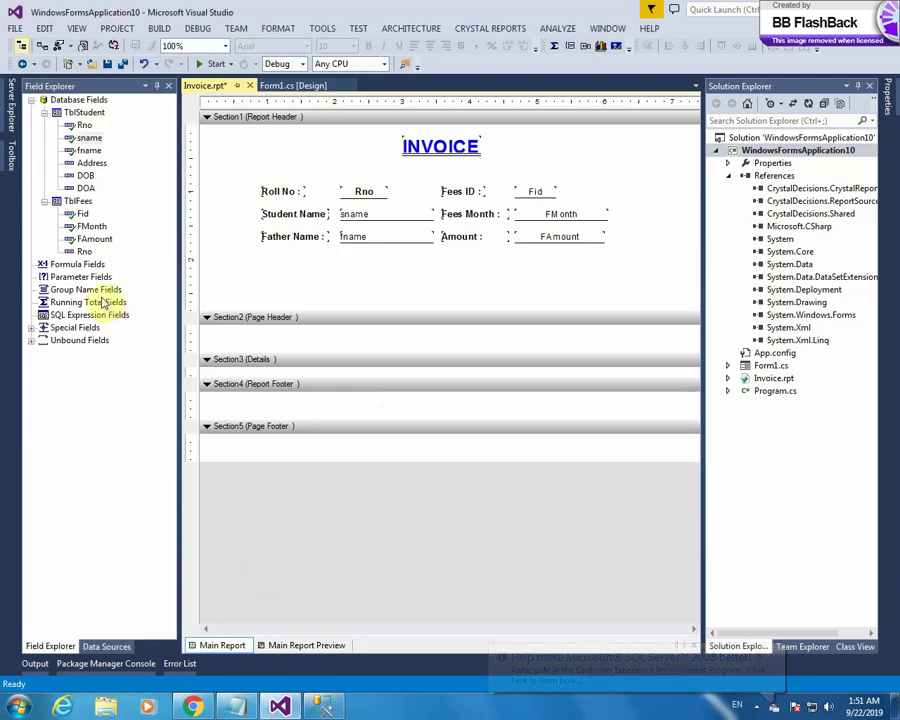
pyautogui.click(297, 645)
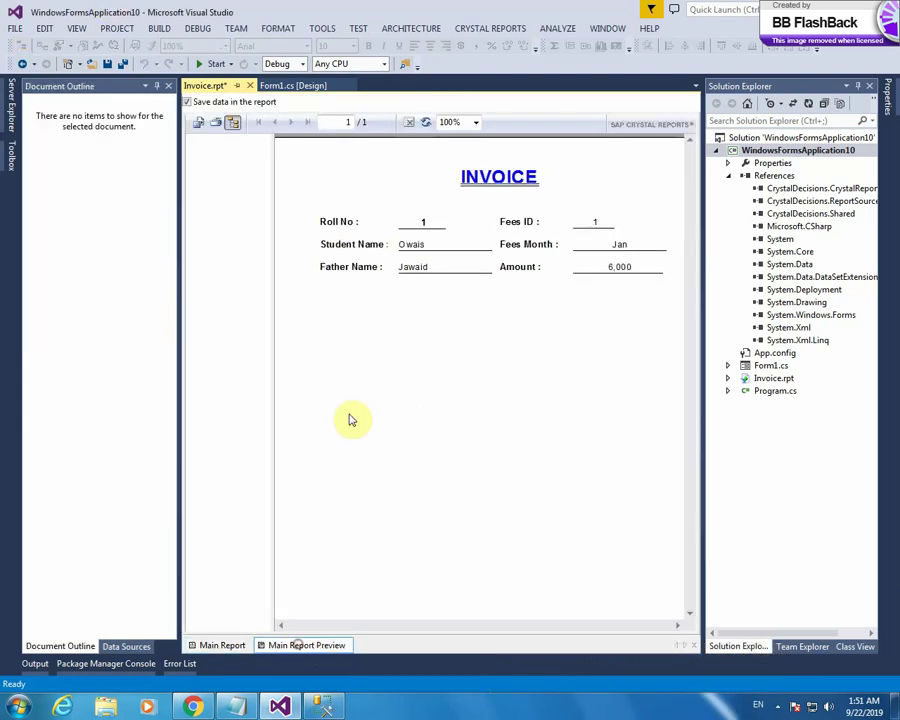
pyautogui.click(222, 645)
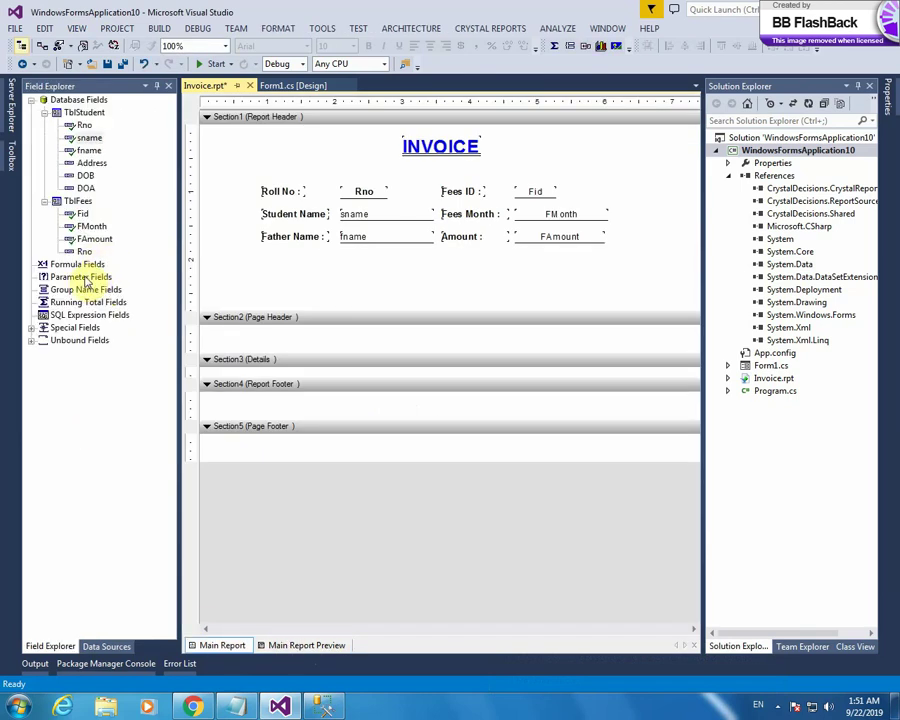
# Step: Create a new parameter field named f with the type Number
pyautogui.click(84, 278)
pyautogui.rightClick(86, 281)
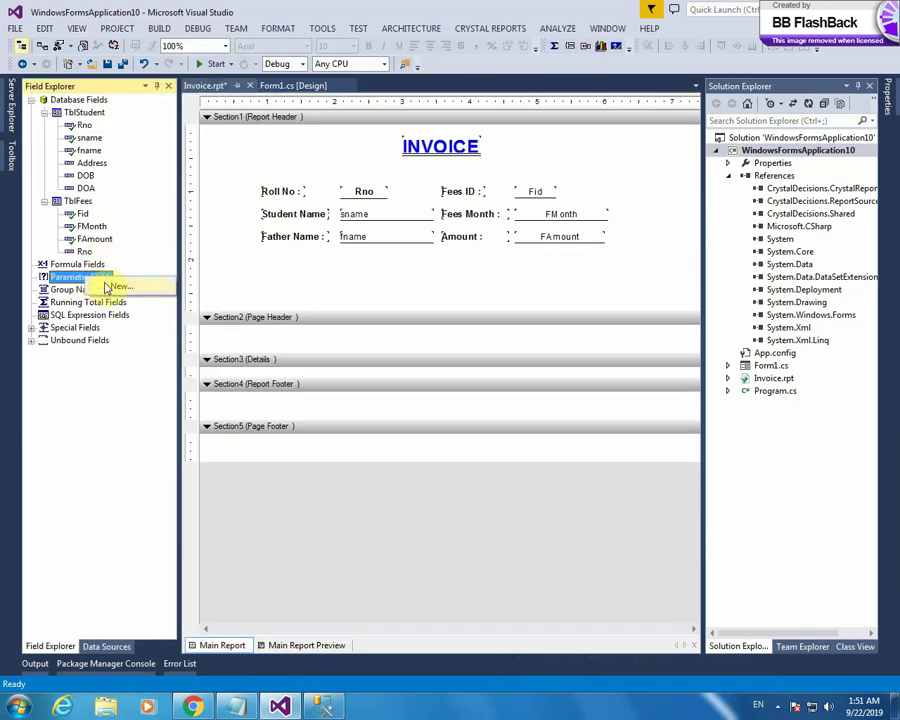
pyautogui.click(125, 288)
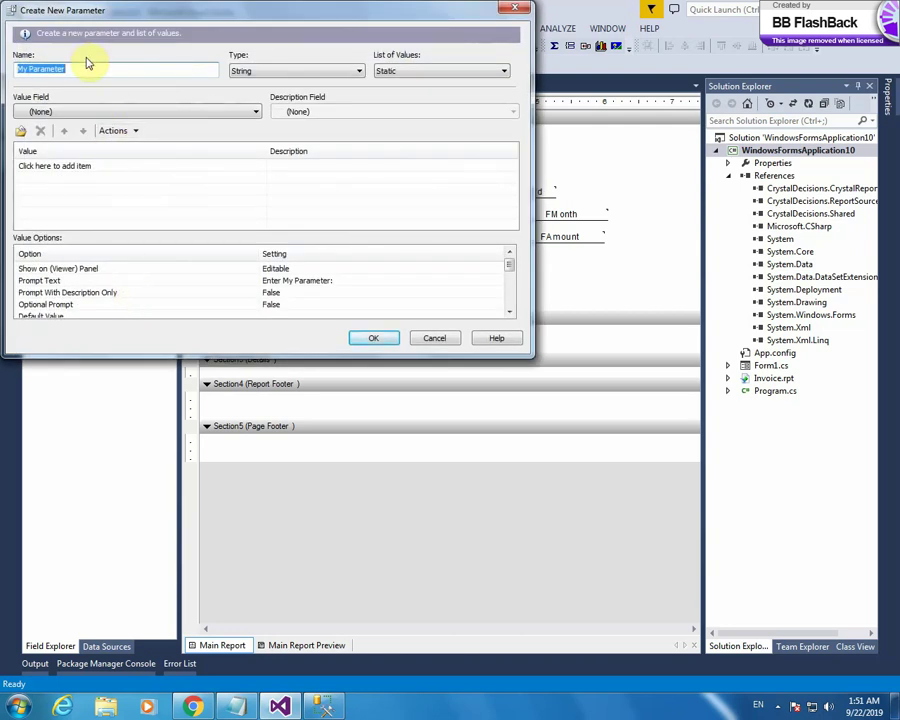
pyautogui.write('f')
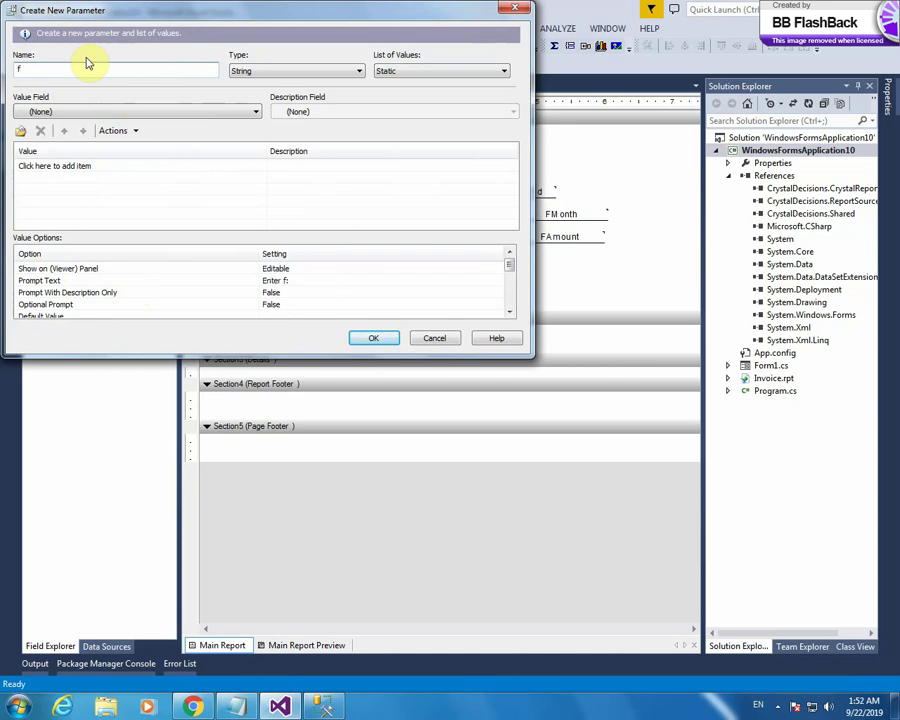
pyautogui.click(281, 75)
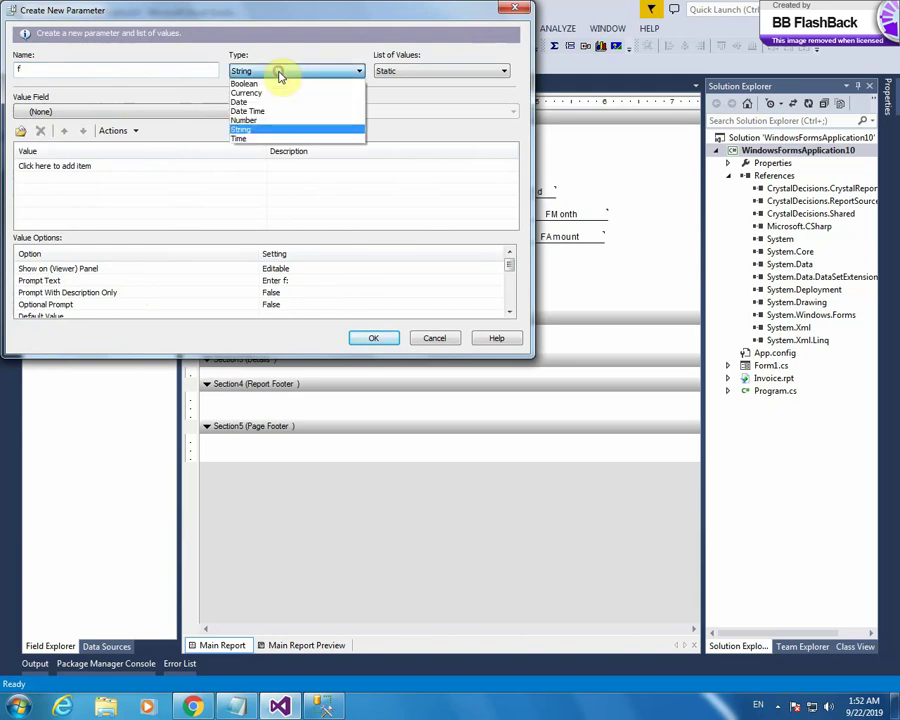
pyautogui.click(258, 121)
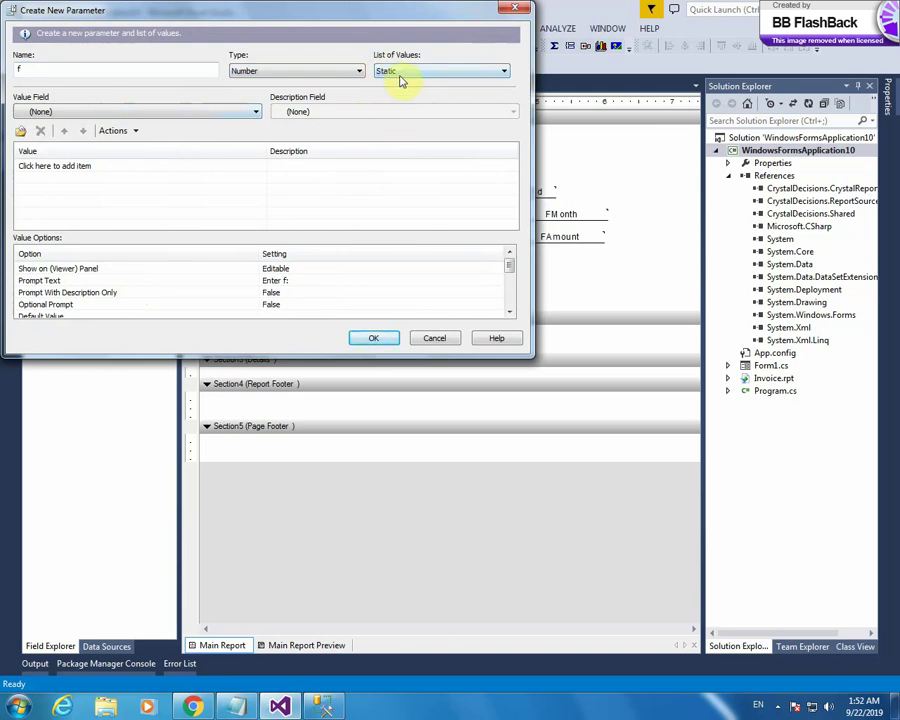
pyautogui.click(369, 340)
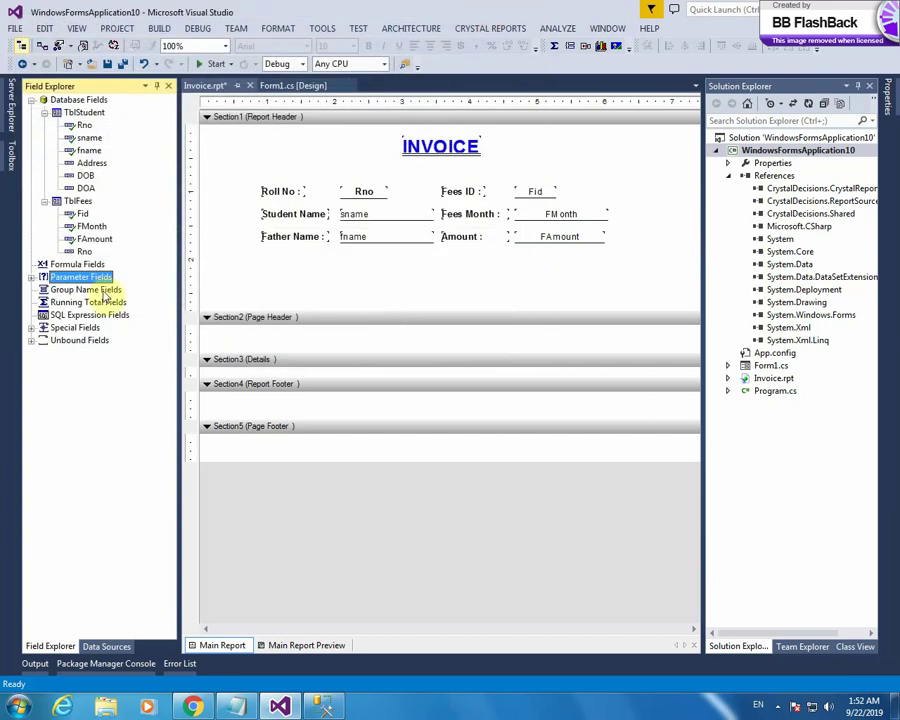
# Step: Expand the parameter fields, refresh the Invoice report's data in the preview, and return to the design view
pyautogui.click(33, 278)
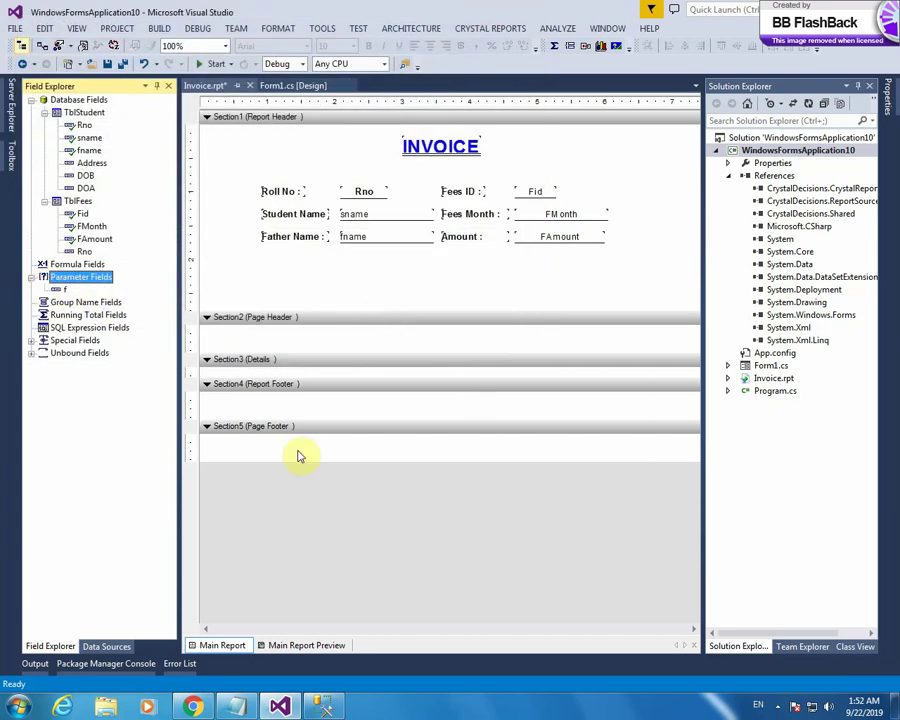
pyautogui.click(304, 646)
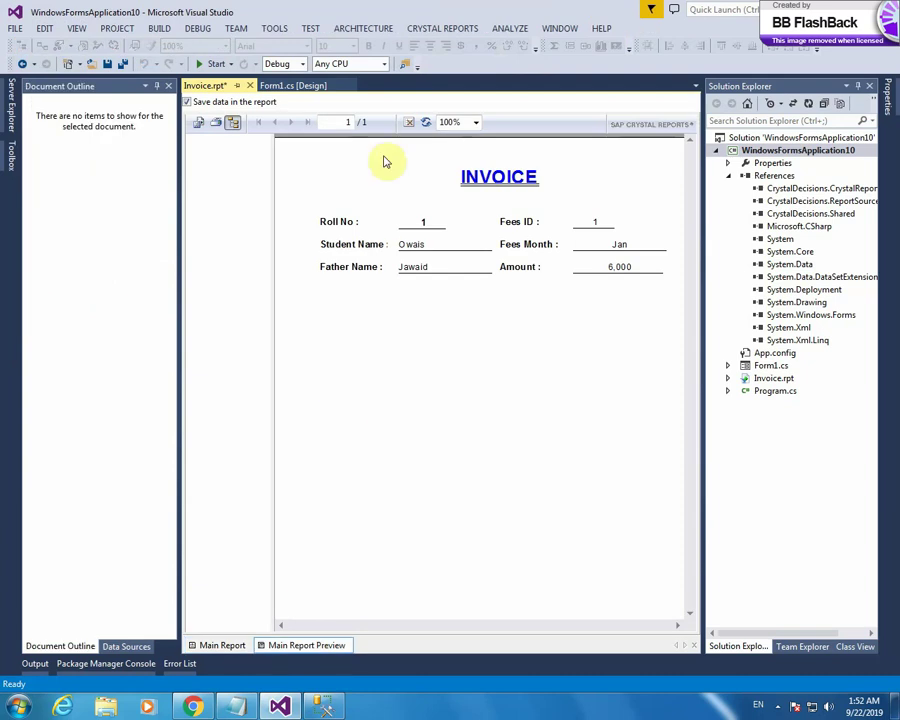
pyautogui.click(424, 121)
pyautogui.click(420, 401)
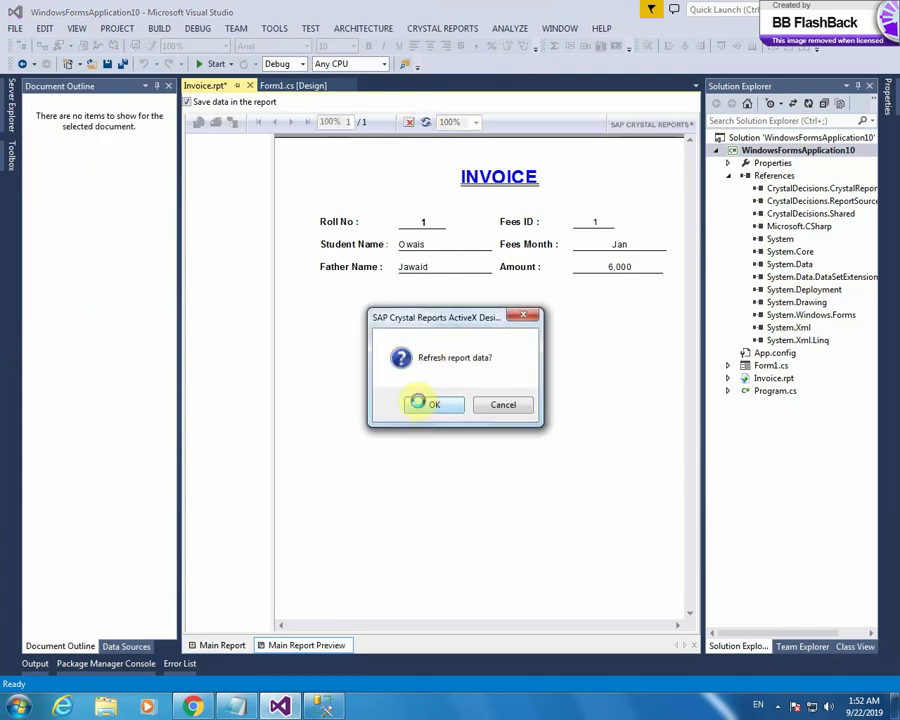
pyautogui.click(426, 122)
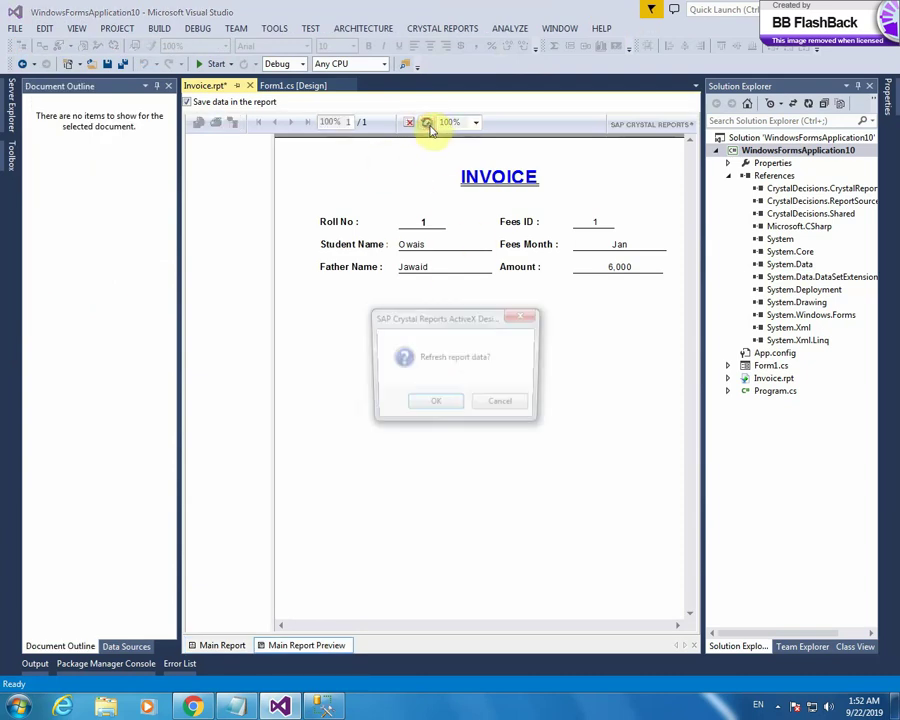
pyautogui.click(437, 405)
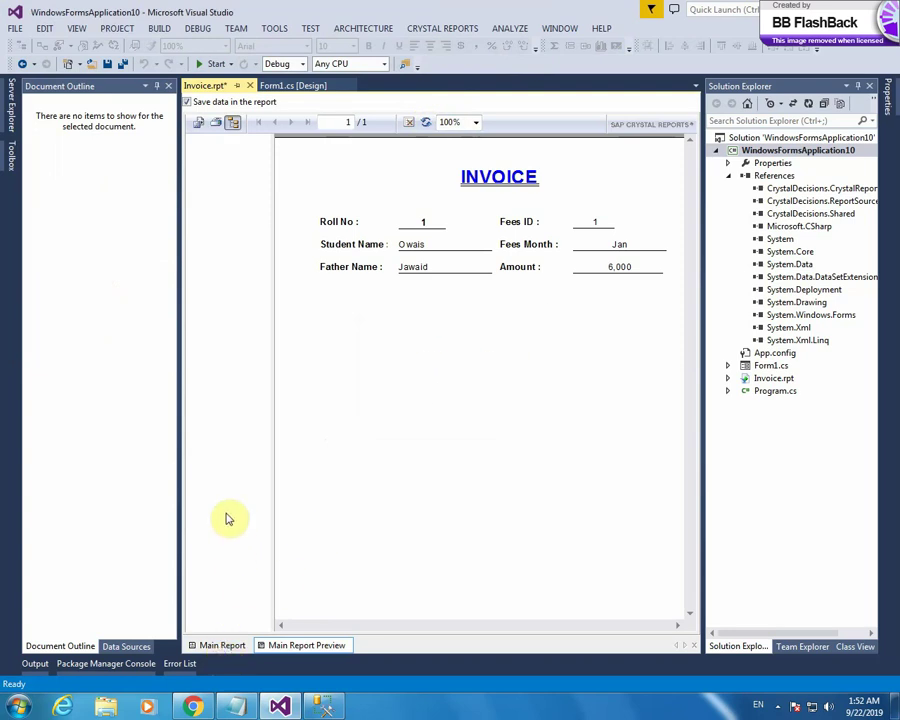
pyautogui.click(222, 645)
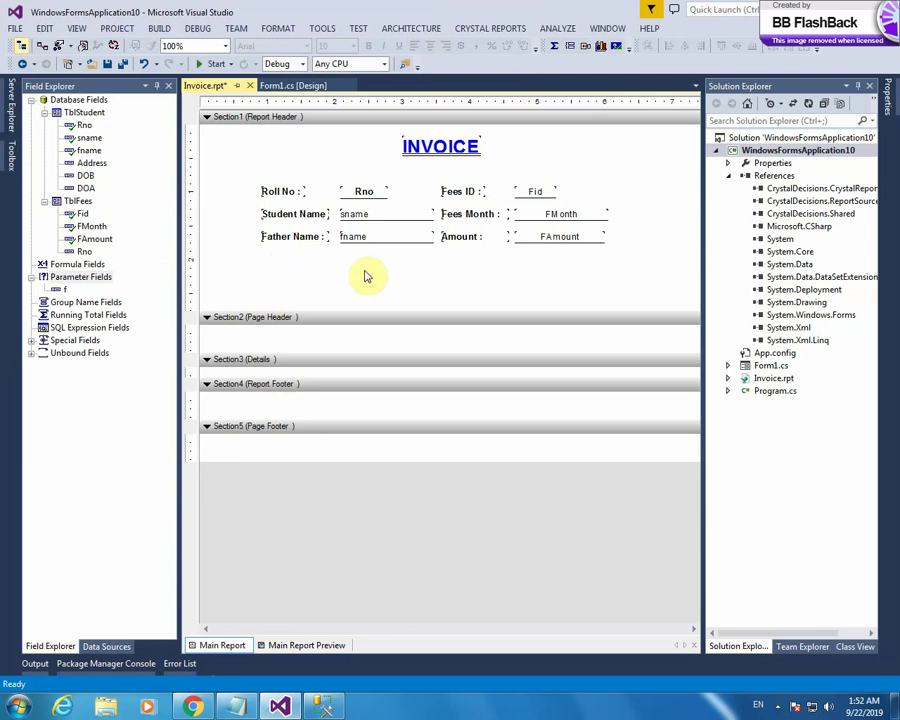
pyautogui.rightClick(400, 272)
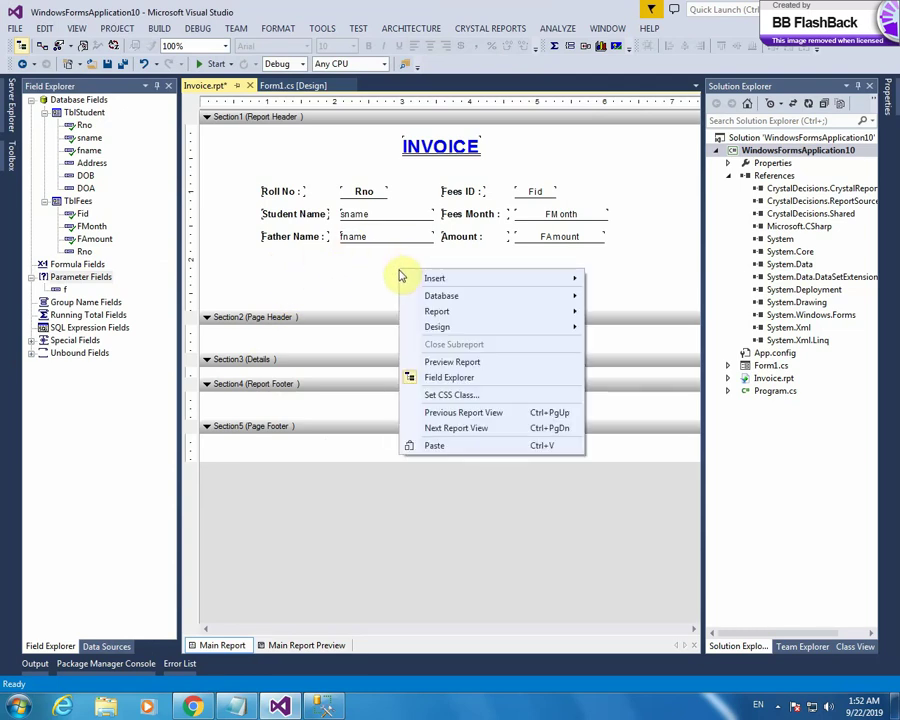
pyautogui.click(470, 313)
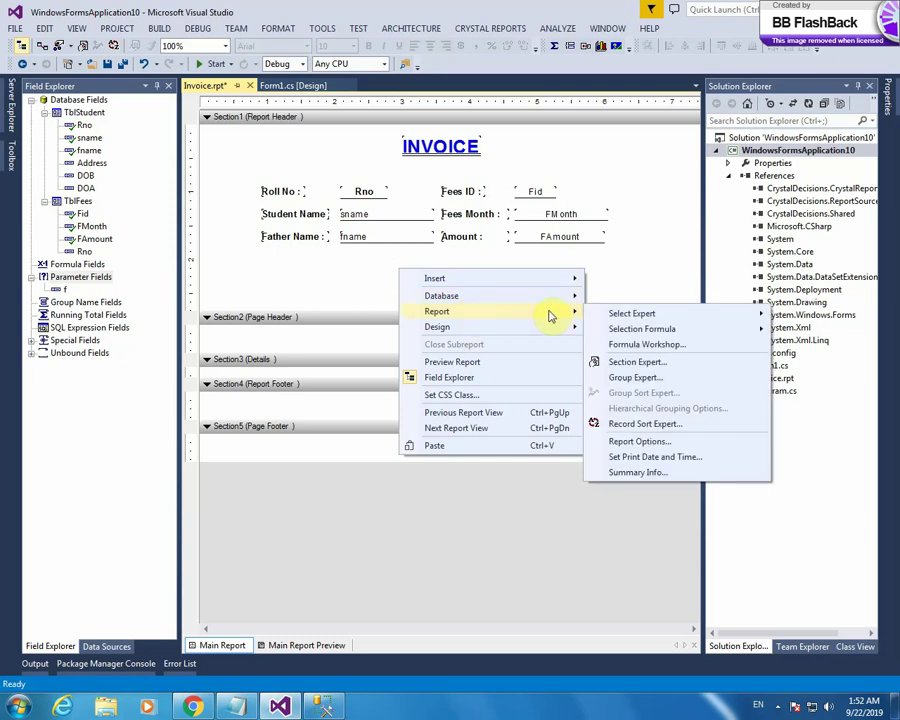
pyautogui.click(633, 315)
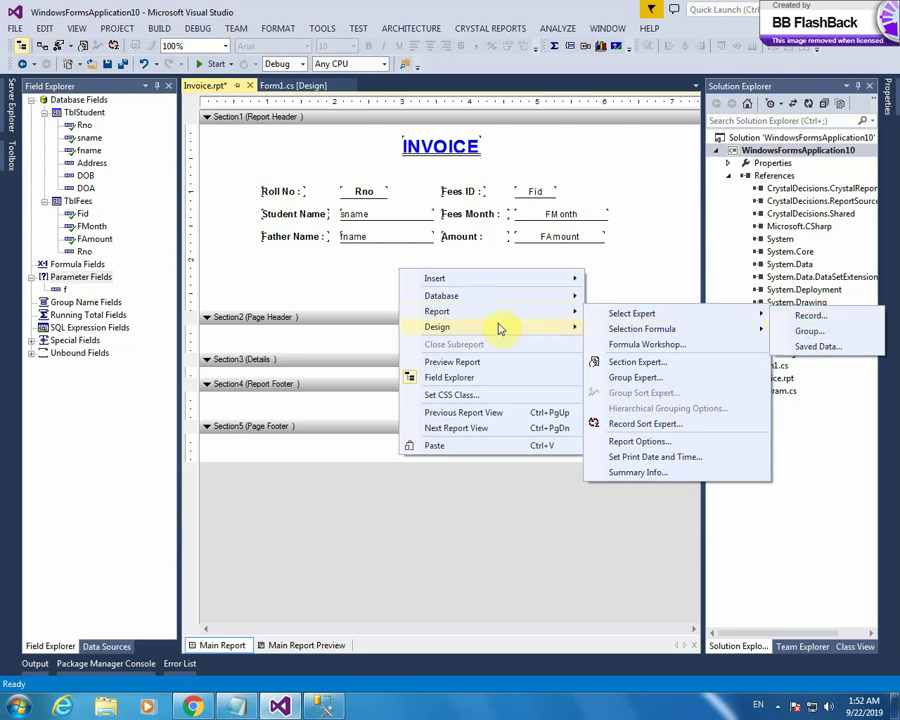
pyautogui.click(840, 319)
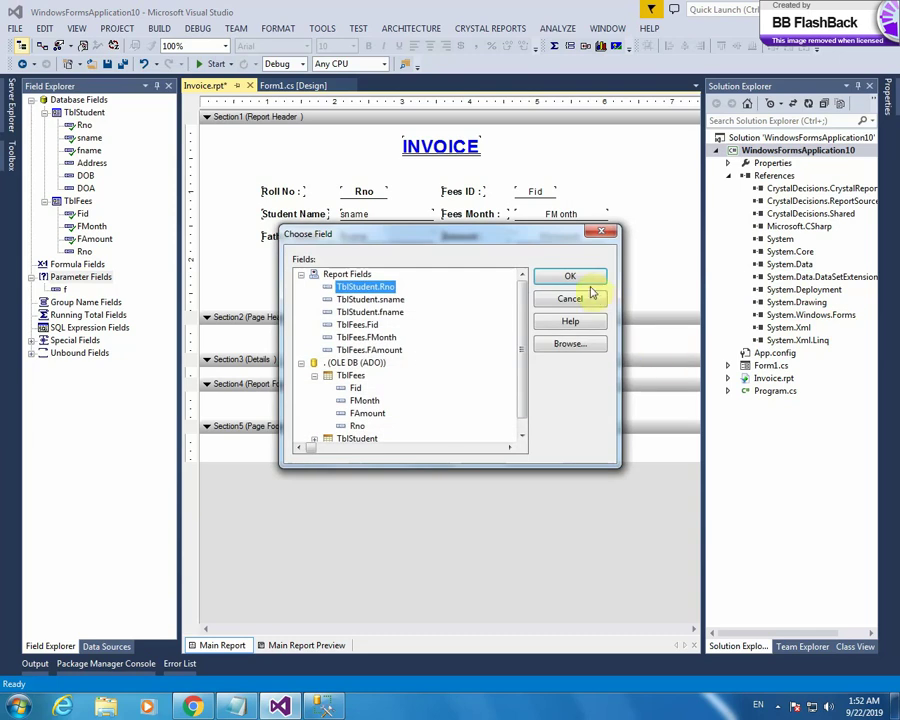
pyautogui.click(568, 302)
# Step: Create the report's record selection formula {?f}={TblFees.Fid}, matching the parameter f to the fee ID
pyautogui.rightClick(280, 276)
pyautogui.moveTo(358, 319)
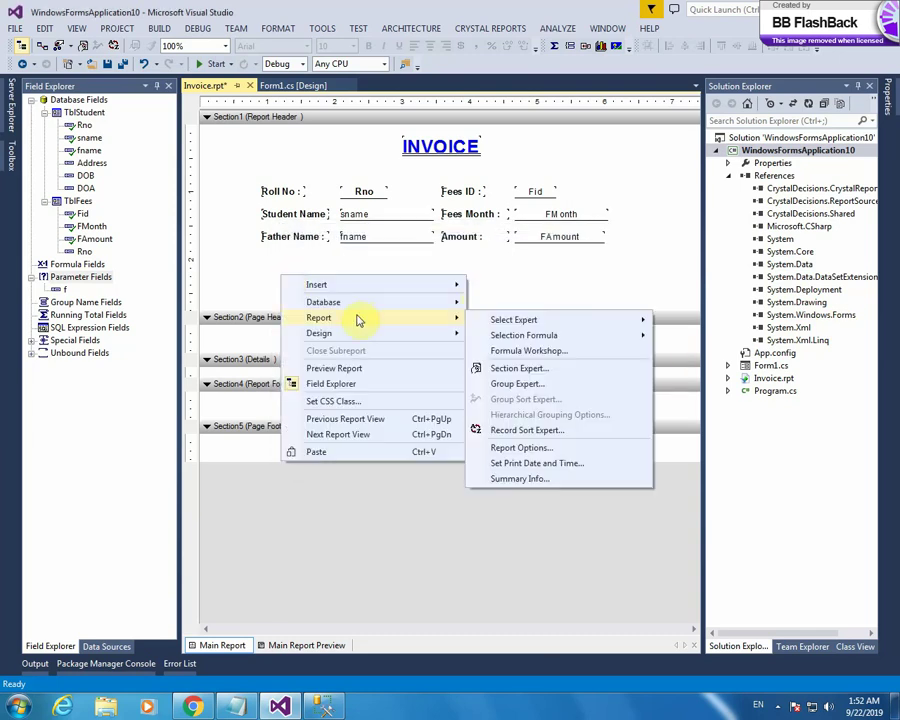
pyautogui.moveTo(632, 338)
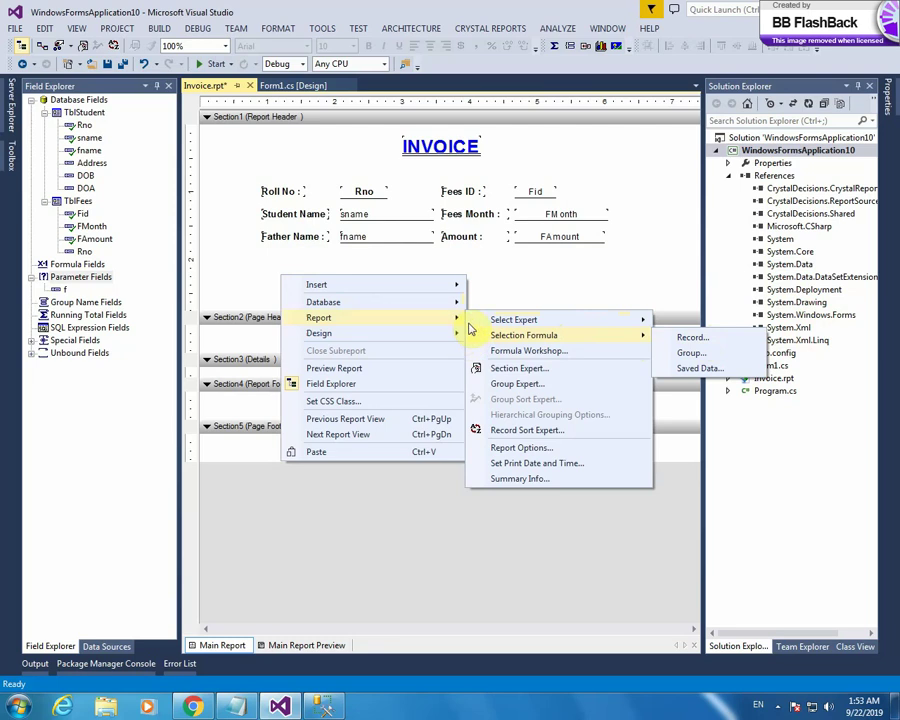
pyautogui.click(687, 340)
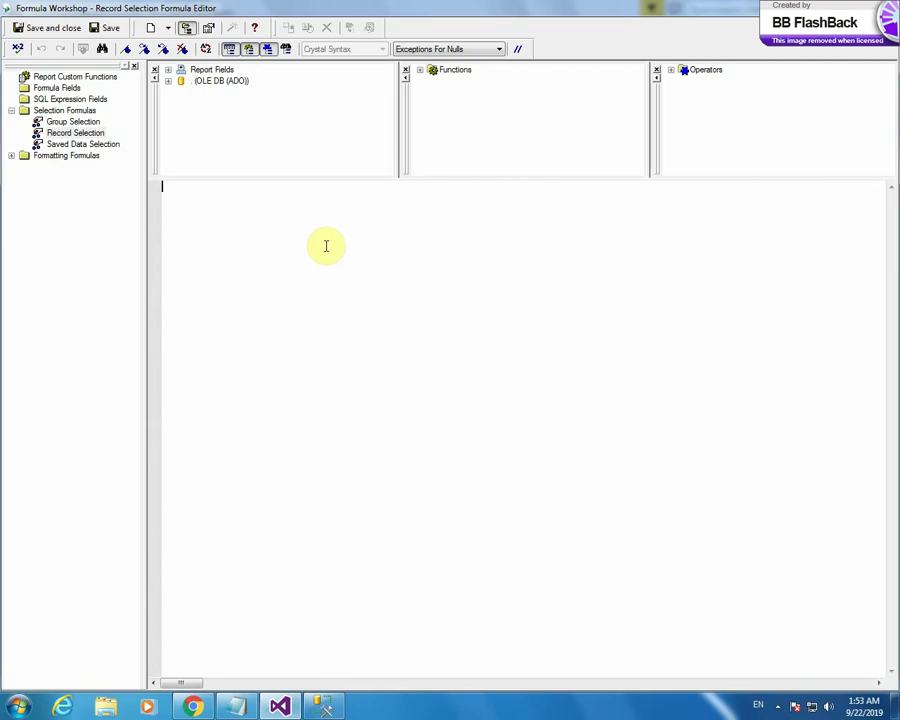
pyautogui.doubleClick(174, 71)
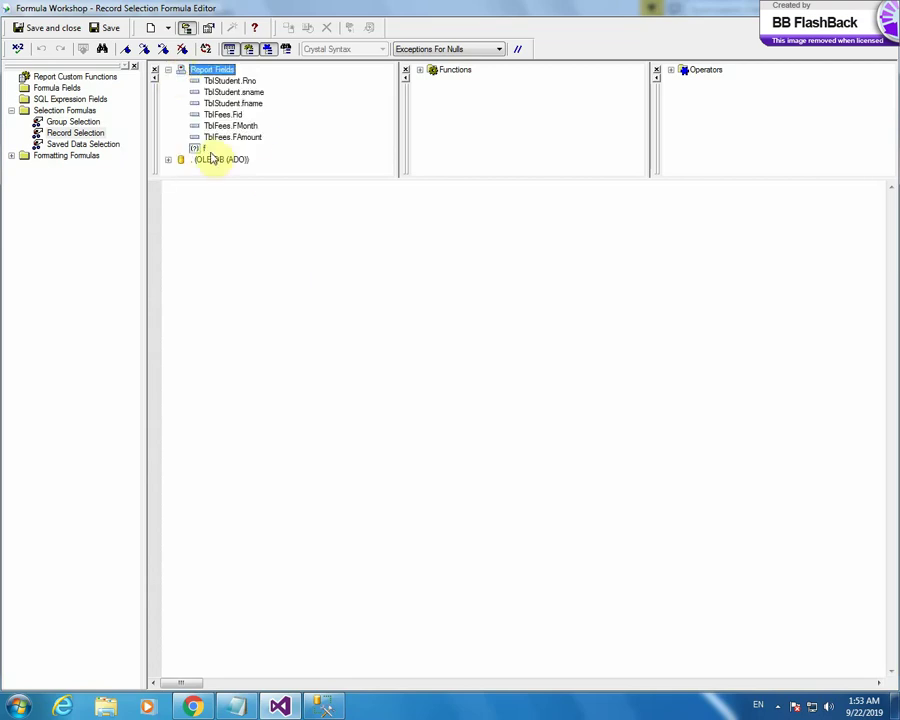
pyautogui.doubleClick(204, 149)
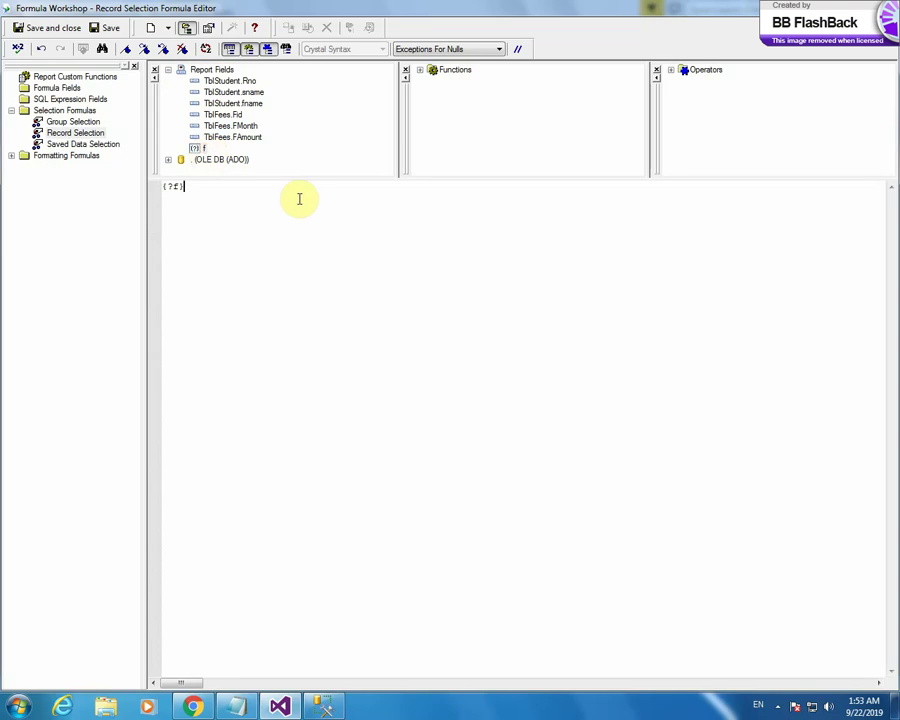
pyautogui.click(168, 160)
pyautogui.click(181, 148)
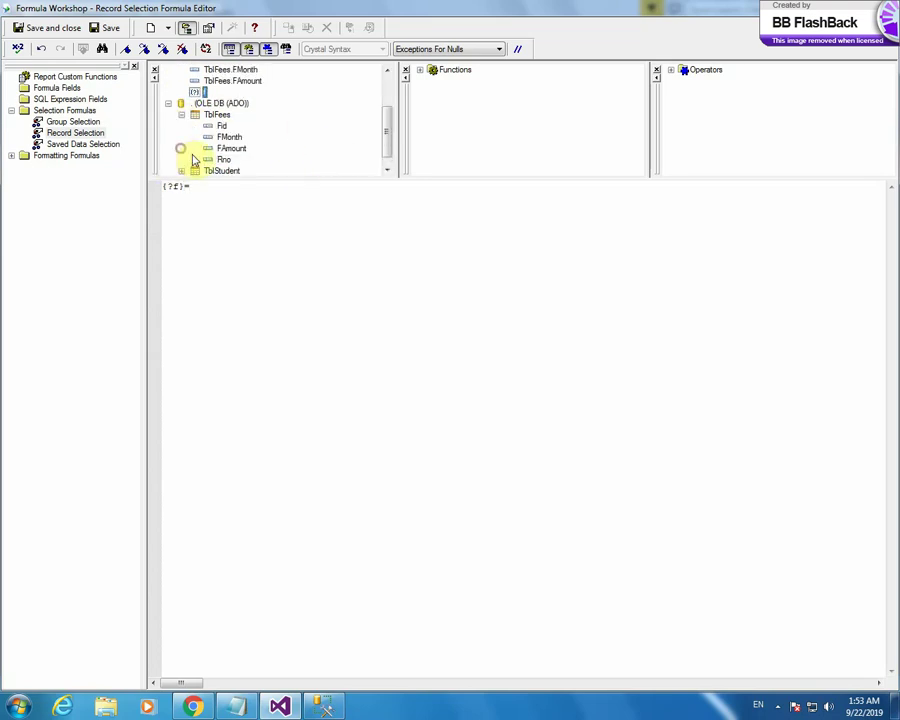
pyautogui.doubleClick(221, 127)
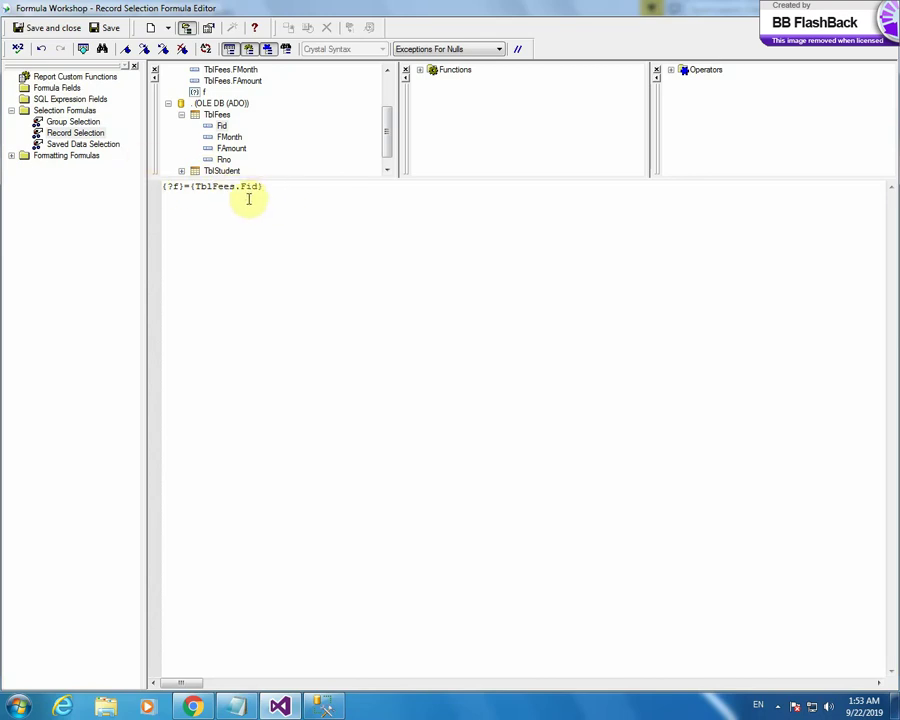
# Step: Check the record selection formula for errors, then save and close it
pyautogui.click(17, 50)
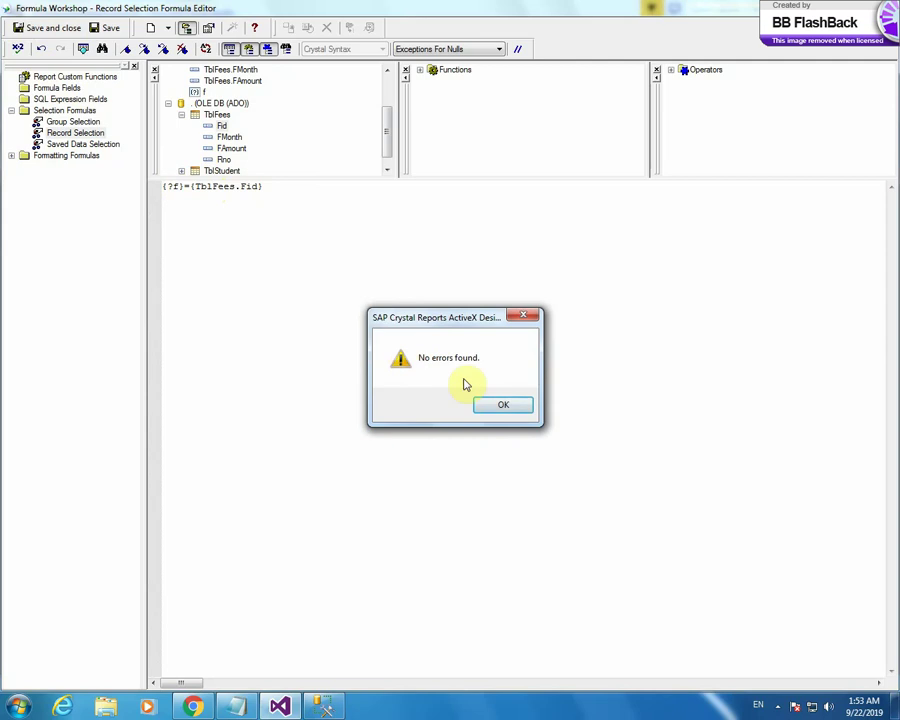
pyautogui.click(503, 404)
pyautogui.click(44, 28)
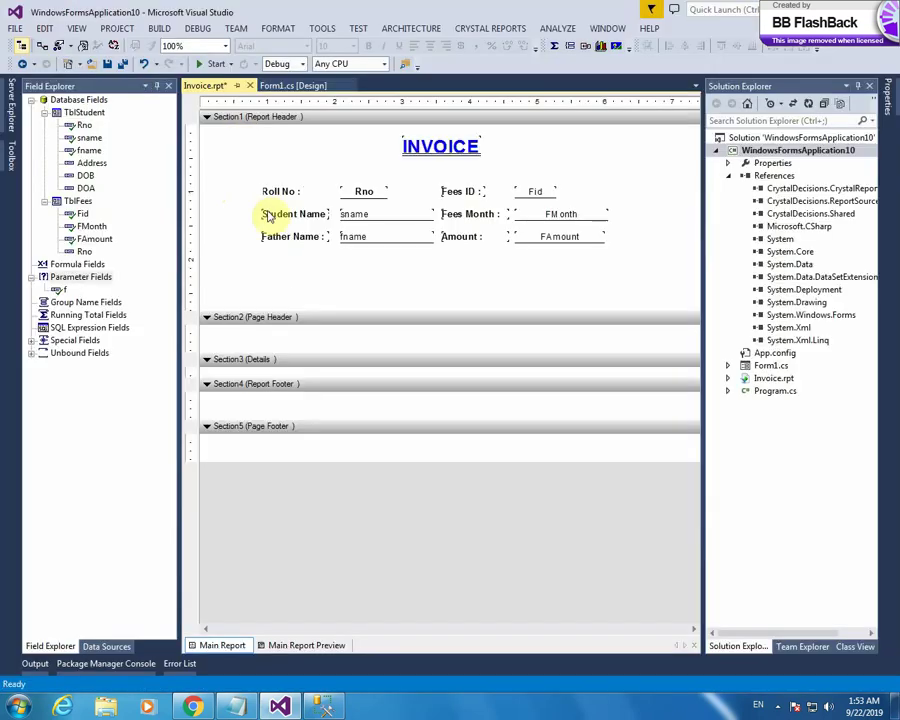
# Step: Preview the Invoice report with 2 as the value of f, looking up the fee IDs in SQL Server Management Studio's TblFees
pyautogui.click(316, 646)
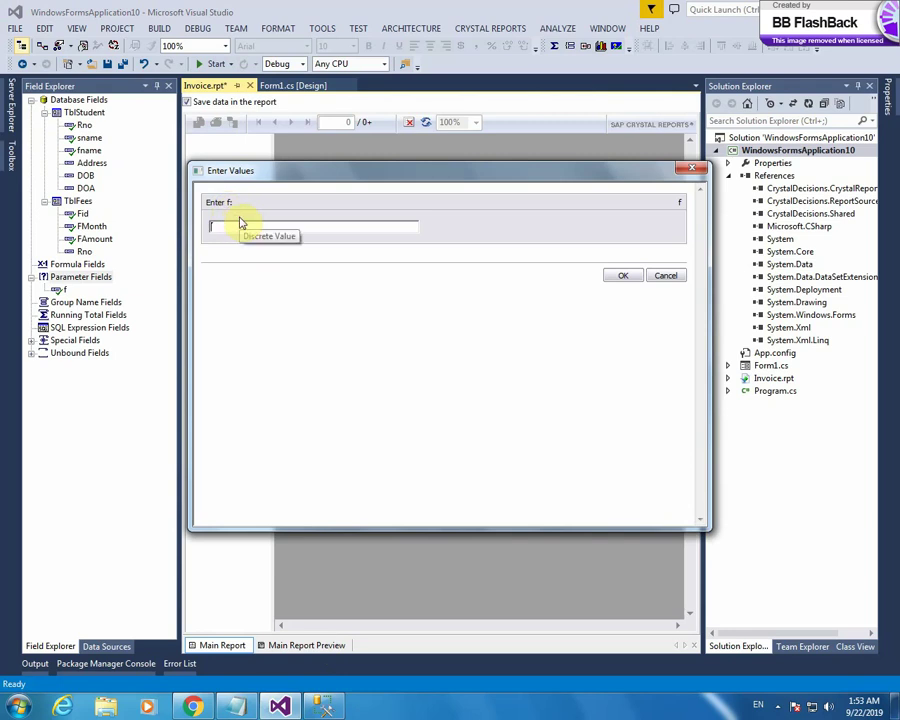
pyautogui.click(322, 706)
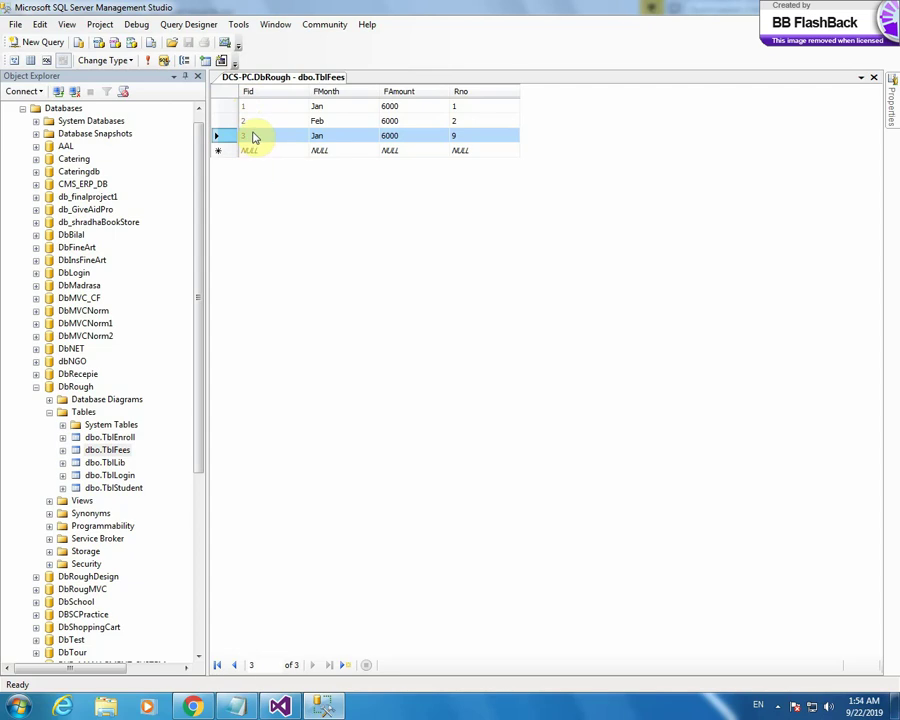
pyautogui.click(324, 704)
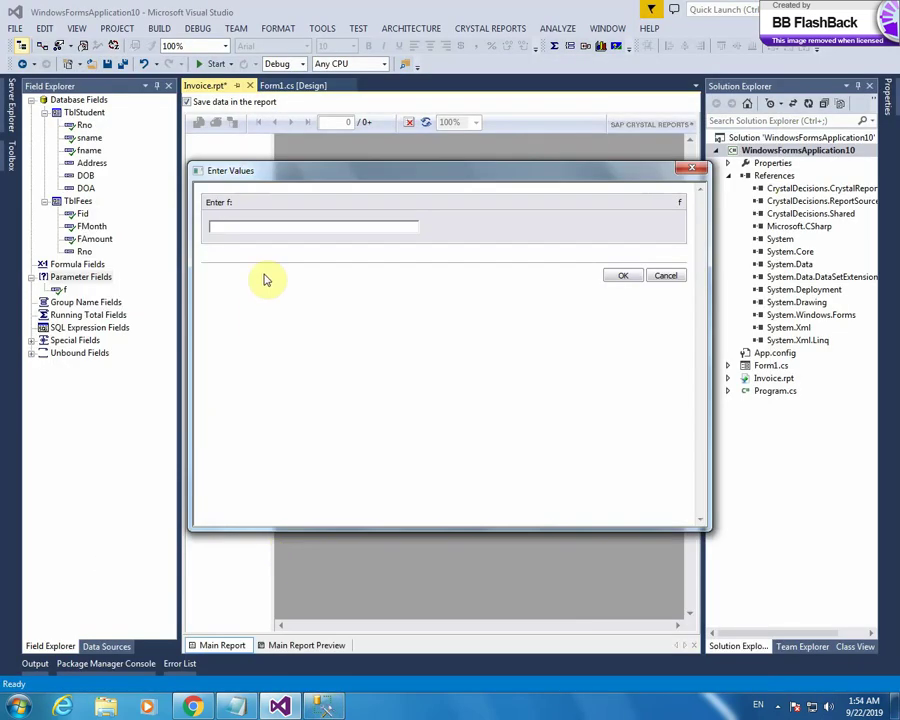
pyautogui.write('2')
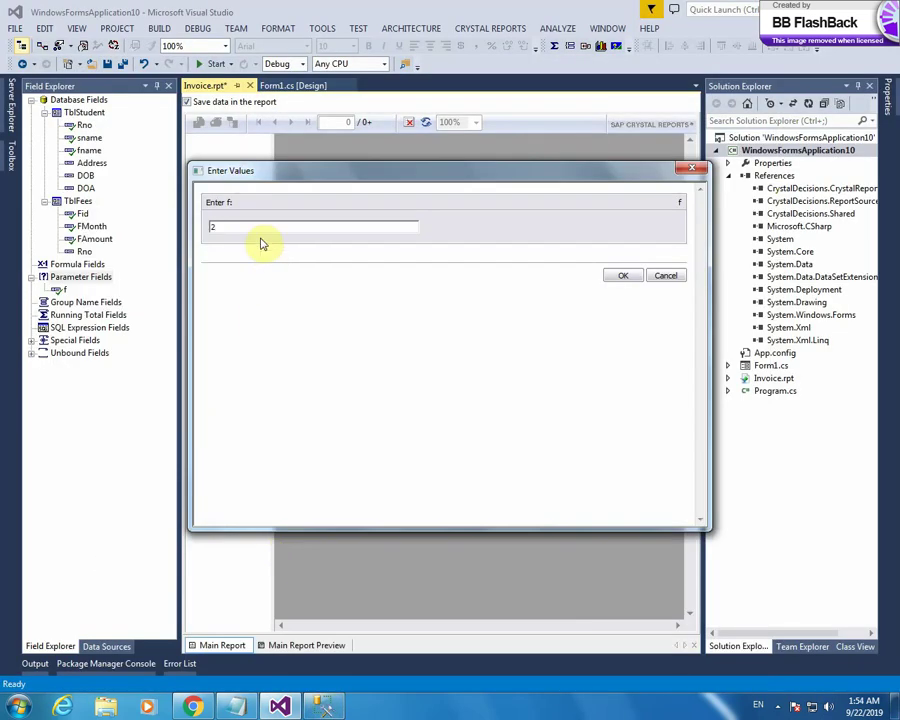
pyautogui.click(626, 278)
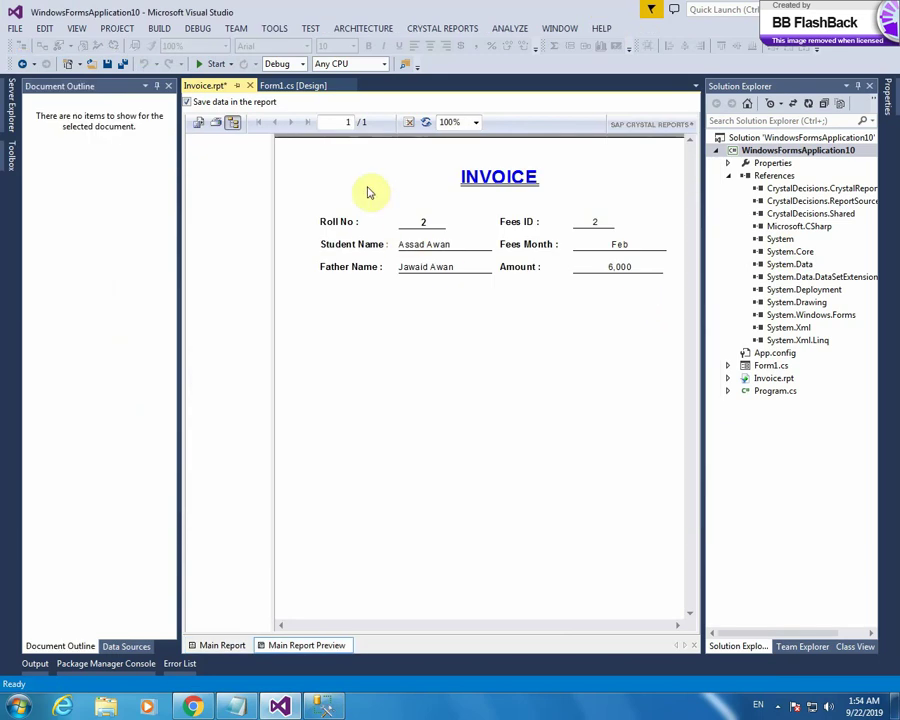
# Step: Switch to SQL Server Management Studio and compare fee record 2's Rno with the matching row in dbo.TblStudent
pyautogui.click(324, 706)
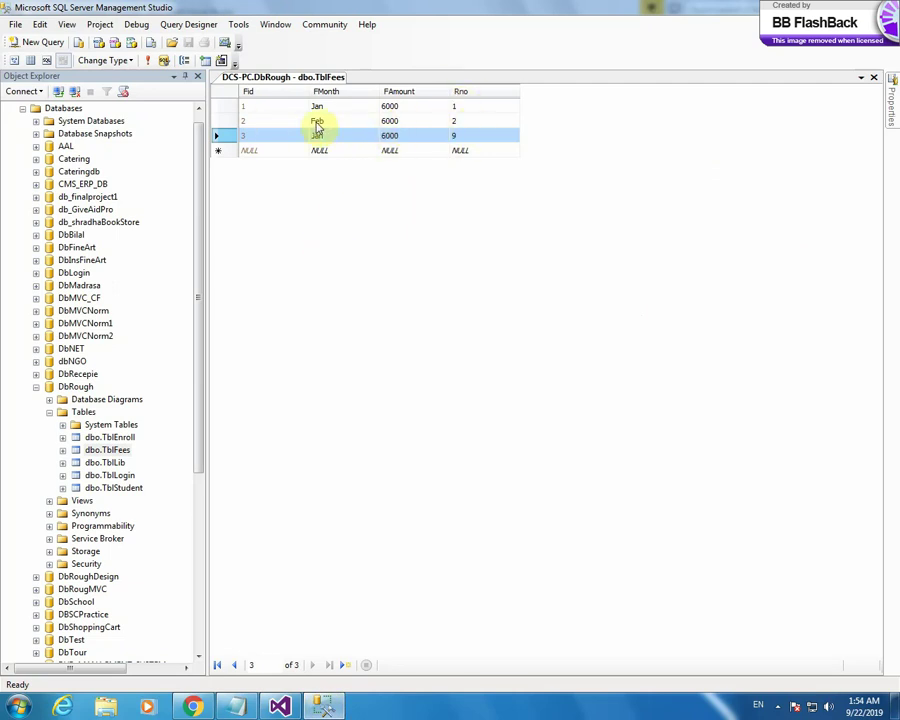
pyautogui.click(456, 121)
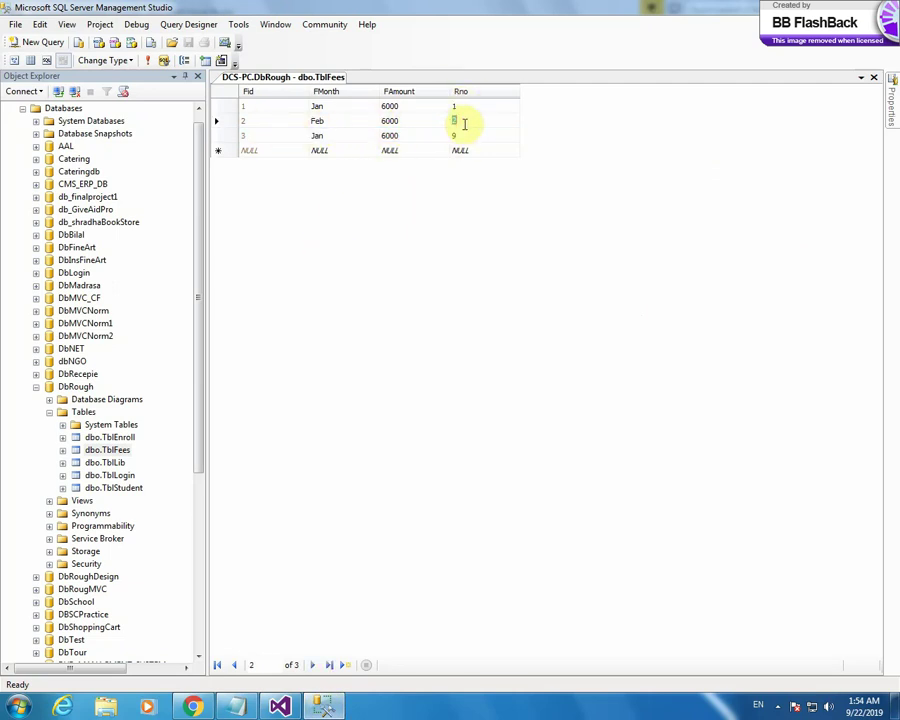
pyautogui.click(128, 489)
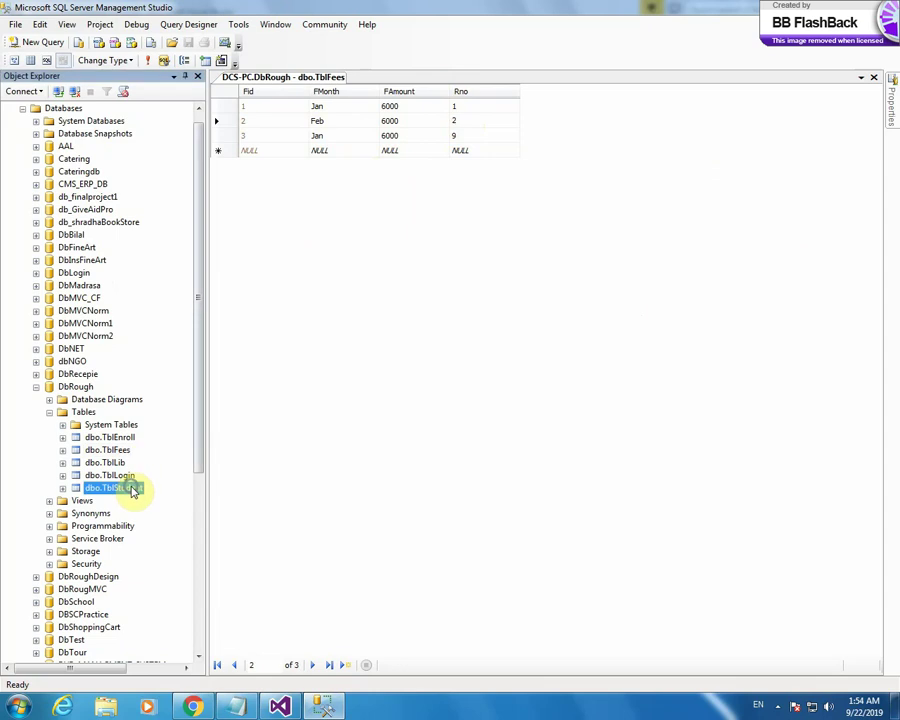
pyautogui.rightClick(130, 487)
pyautogui.click(176, 464)
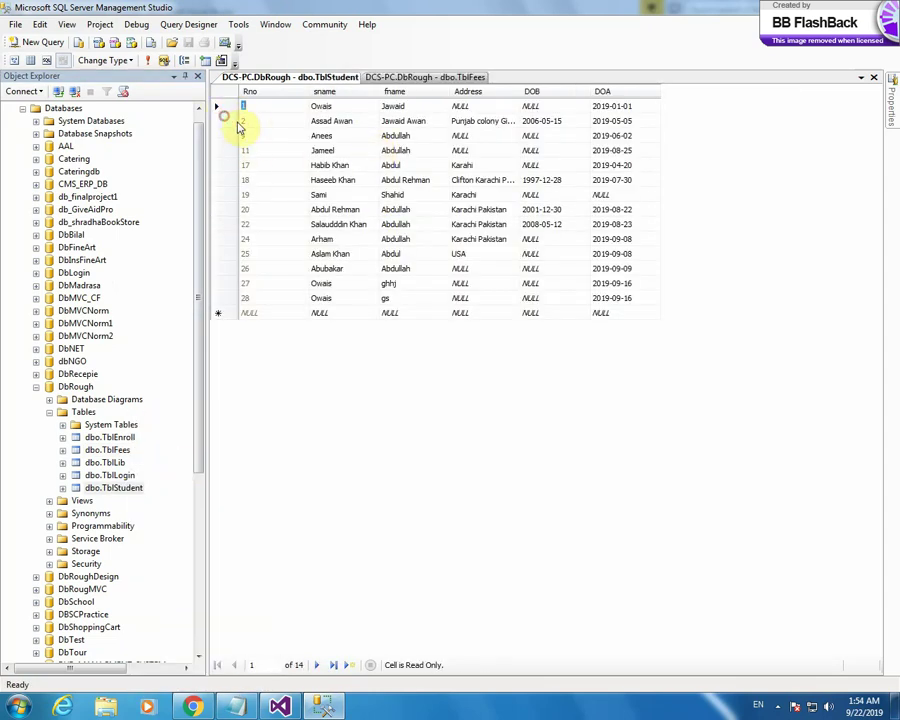
pyautogui.click(220, 120)
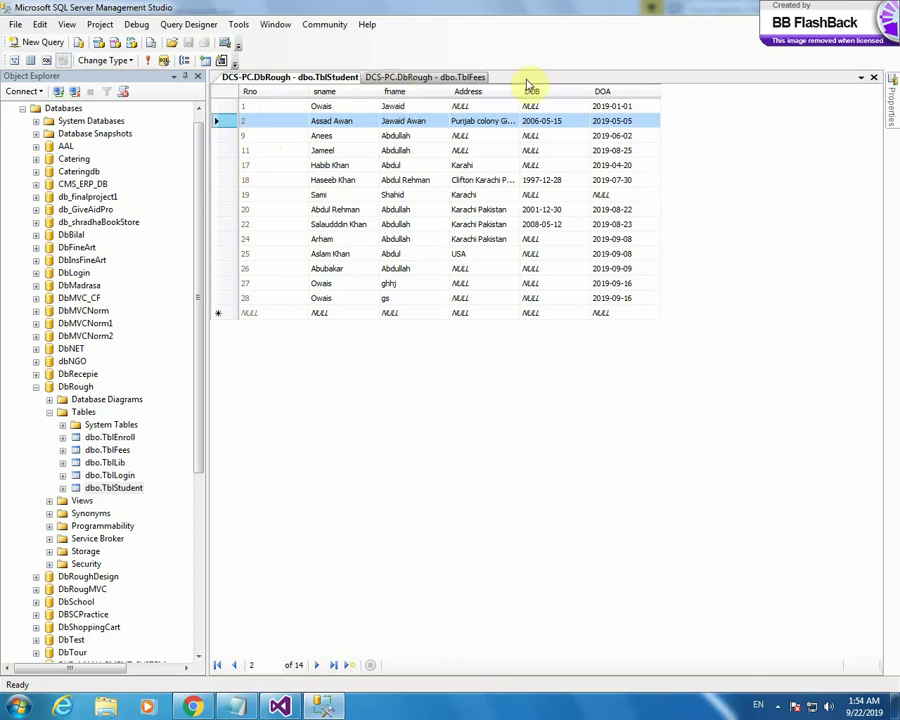
# Step: Look up the Rno of fee record 3 in dbo.TblFees and select the matching student row in dbo.TblStudent
pyautogui.click(436, 80)
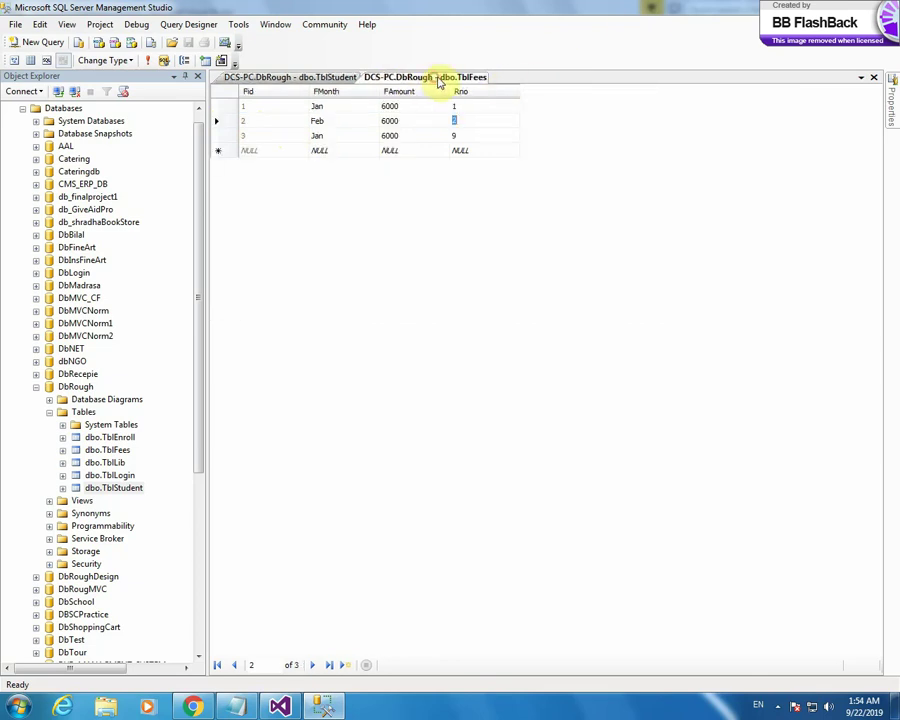
pyautogui.click(455, 137)
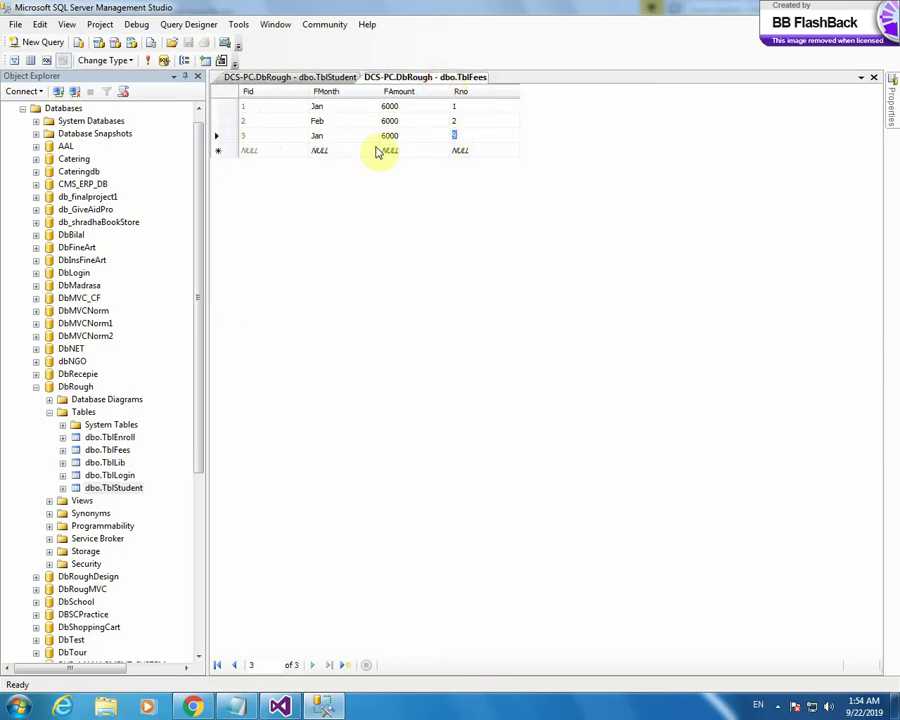
pyautogui.click(287, 78)
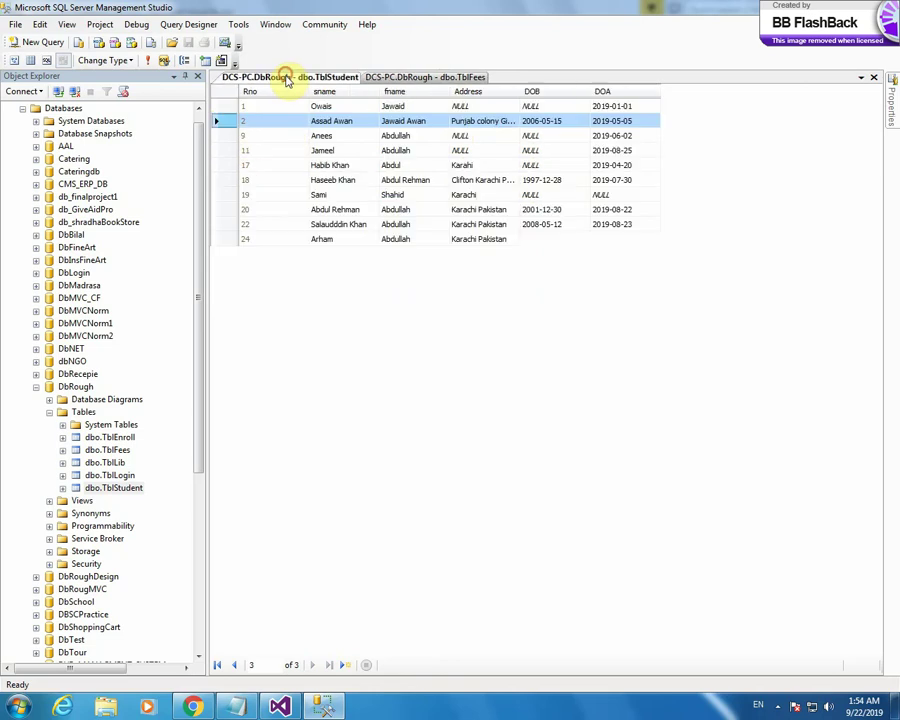
pyautogui.click(223, 137)
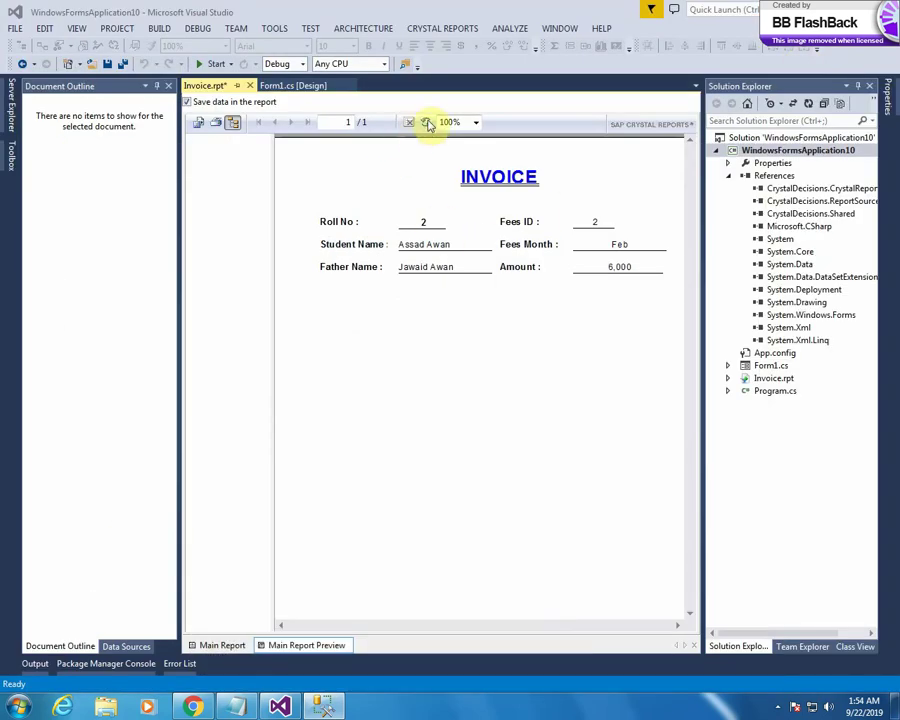
# Step: Refresh the Invoice report preview, prompting for new parameter values and entering 9 for f
pyautogui.click(427, 123)
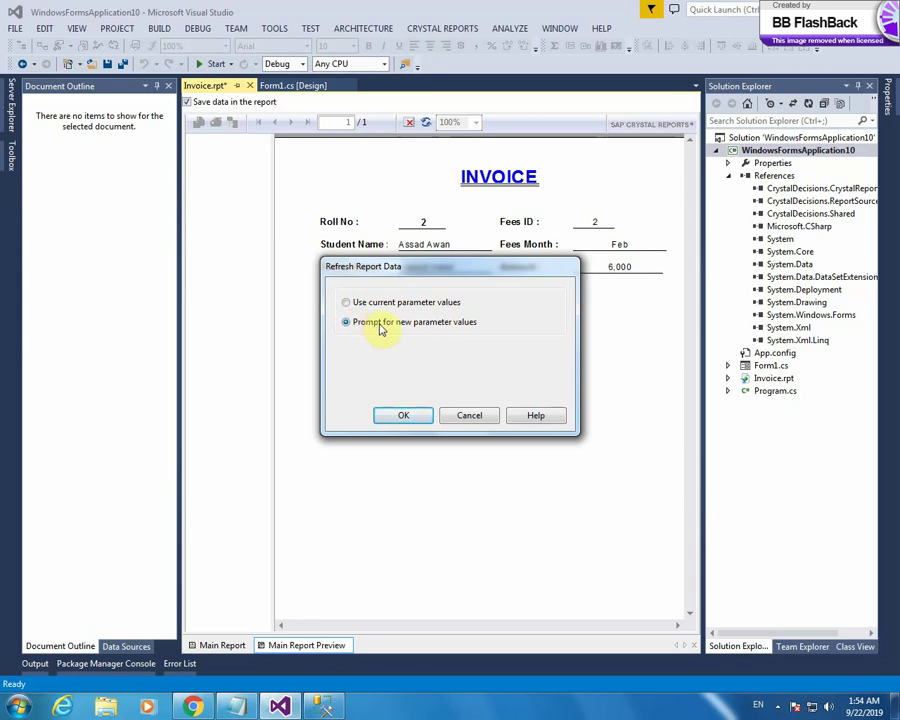
pyautogui.click(407, 416)
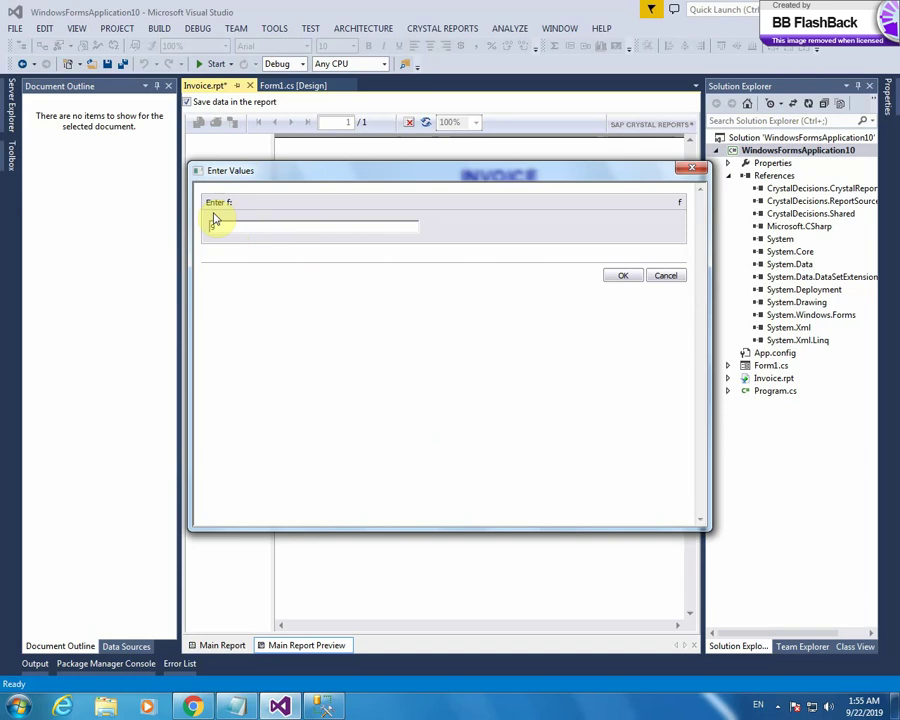
pyautogui.click(620, 276)
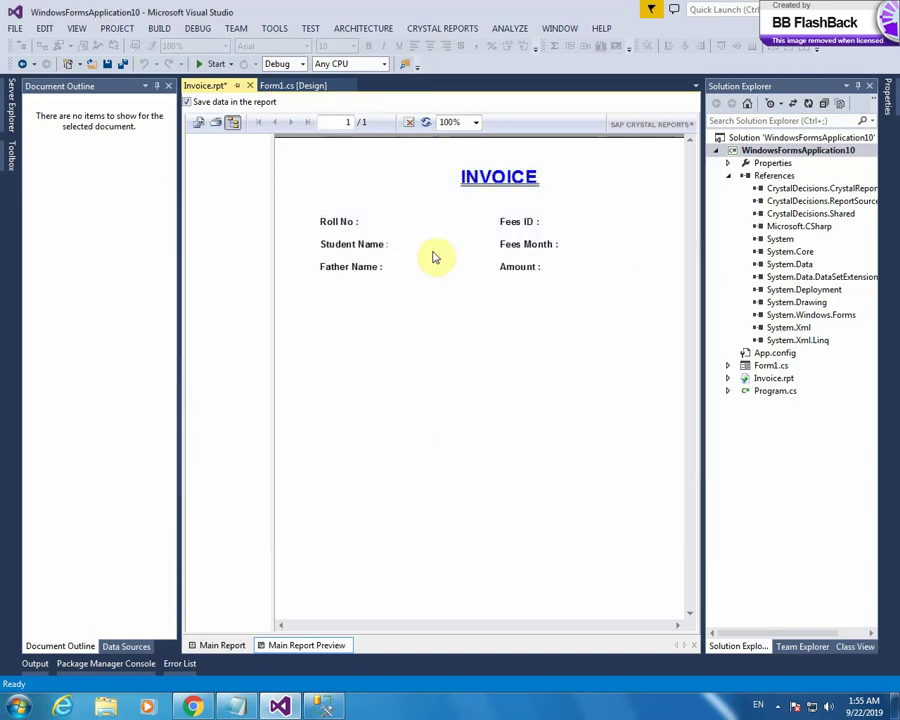
# Step: Check the fee IDs in dbo.TblFees in SQL Server Management Studio, then return to the report preview in Visual Studio
pyautogui.click(323, 707)
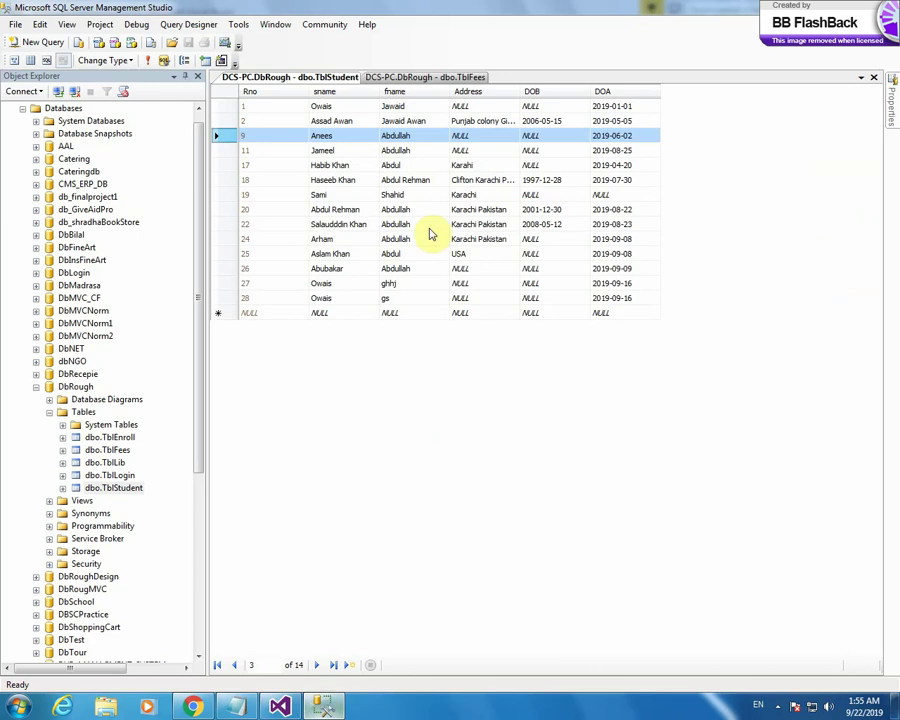
pyautogui.click(422, 77)
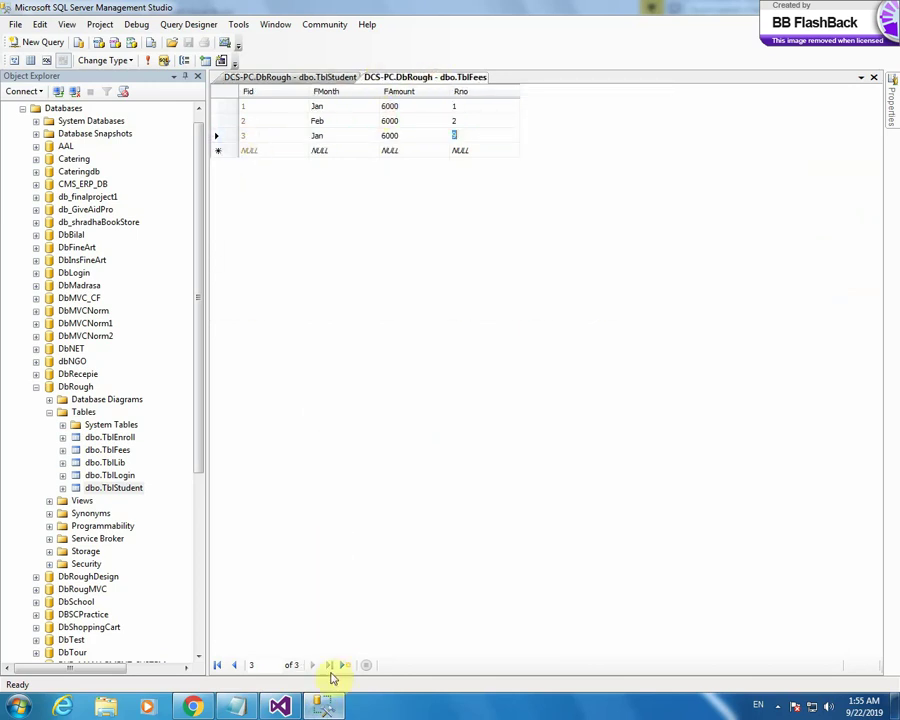
pyautogui.click(323, 707)
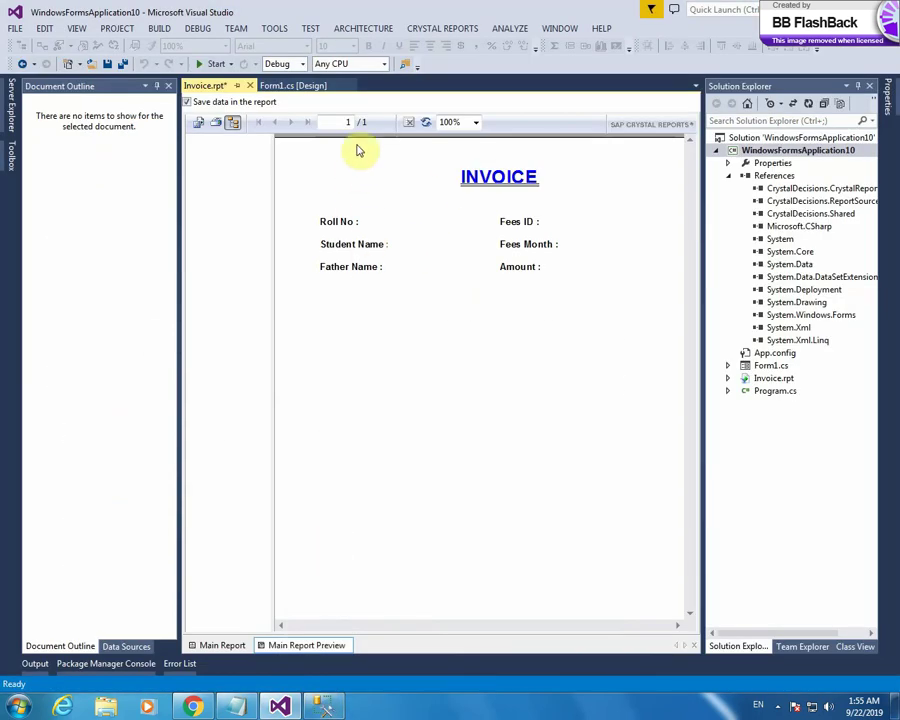
# Step: Refresh the Invoice report preview with a new parameter value of 3 for f
pyautogui.click(426, 122)
pyautogui.click(365, 322)
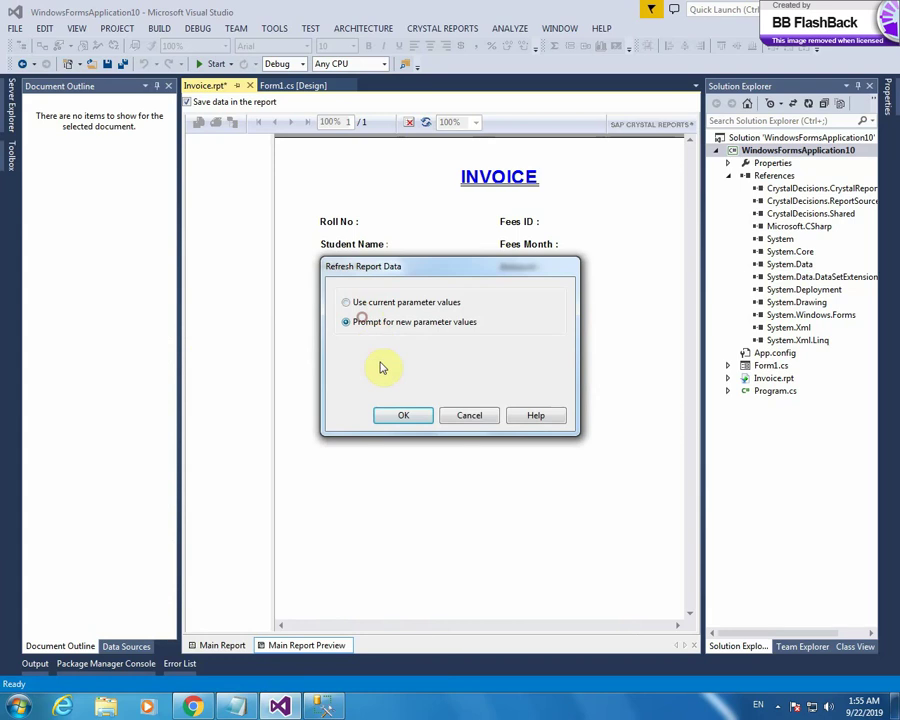
pyautogui.click(400, 415)
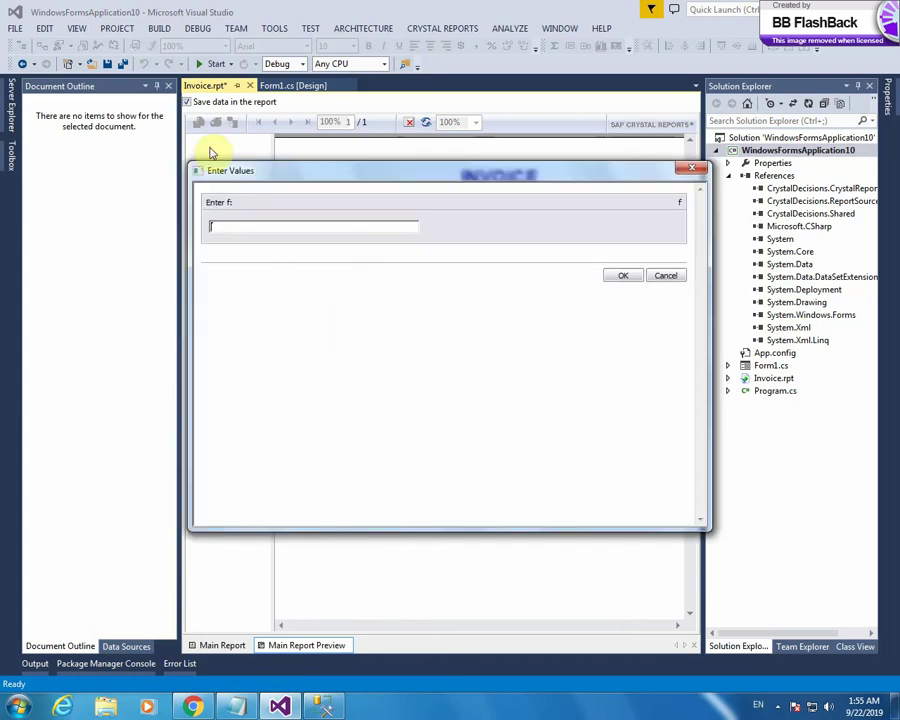
pyautogui.click(619, 278)
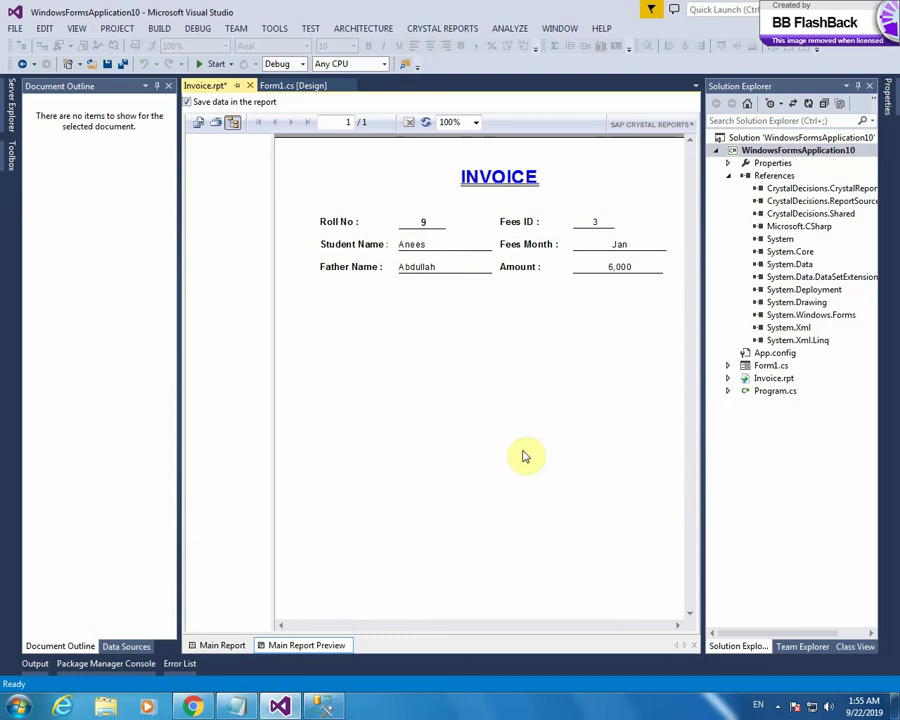
# Step: Leave the report preview, open Form1's design view and enlarge the form to about 627 x 535
pyautogui.click(232, 641)
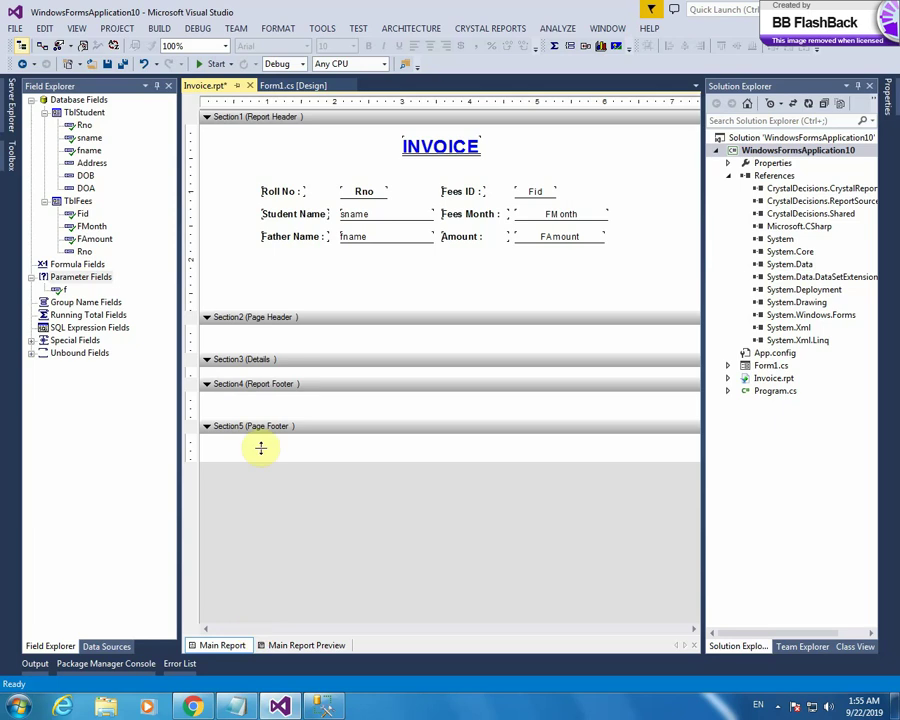
pyautogui.click(302, 88)
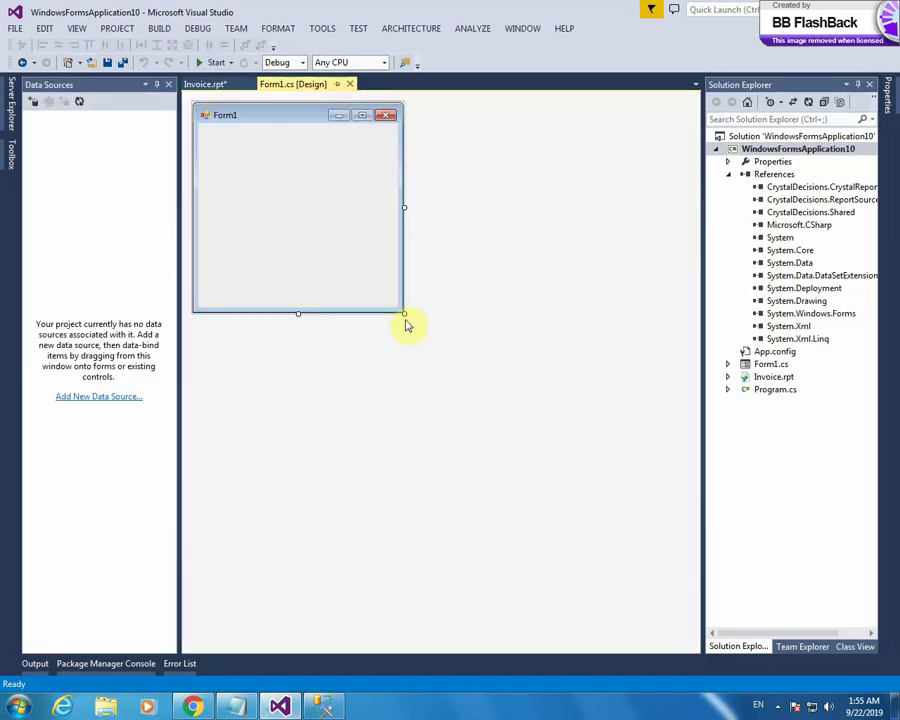
pyautogui.moveTo(404, 313); pyautogui.dragTo(633, 478)
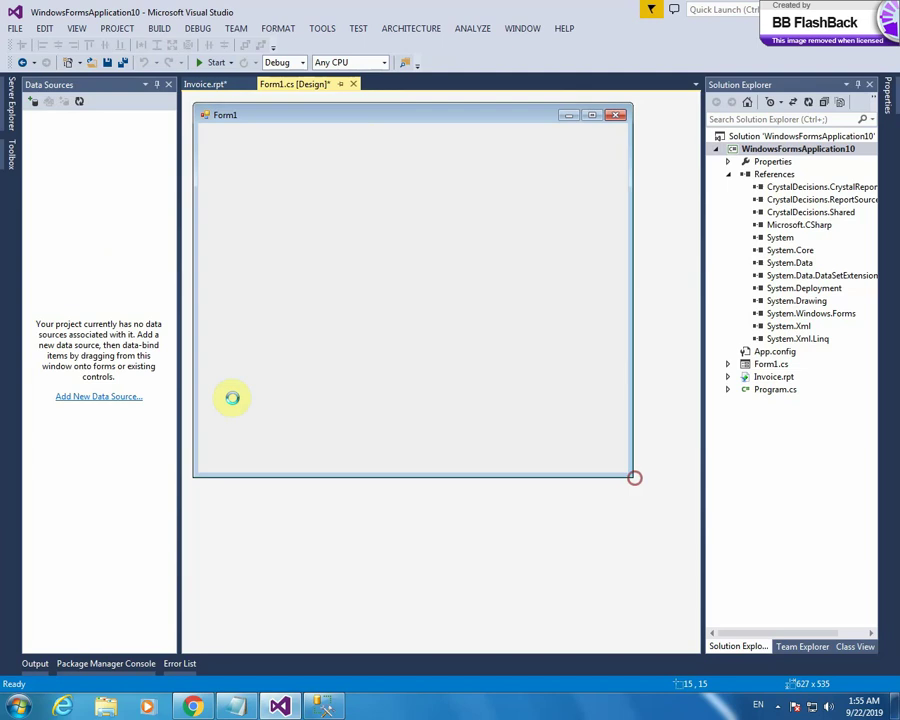
# Step: Keep the Toolbox open and add a CrystalReportViewer from its Reporting group to Form1
pyautogui.click(10, 156)
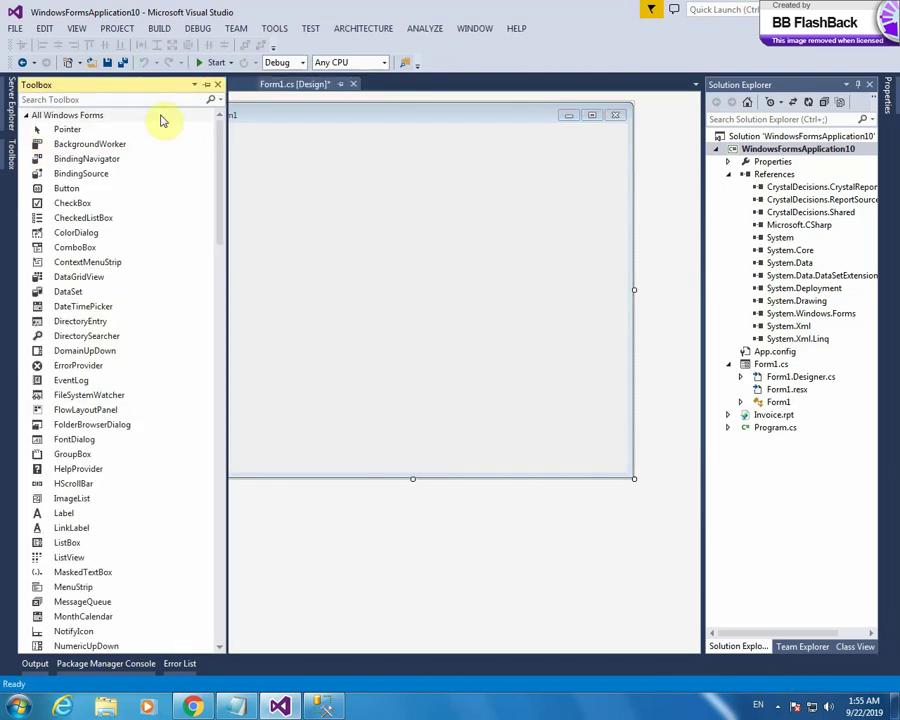
pyautogui.click(206, 85)
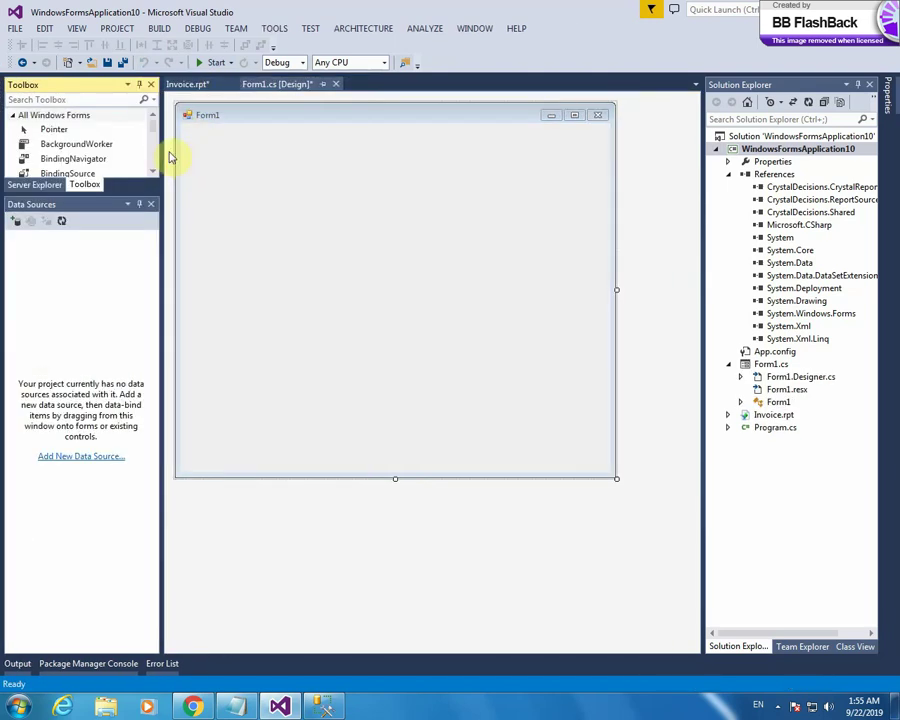
pyautogui.click(146, 207)
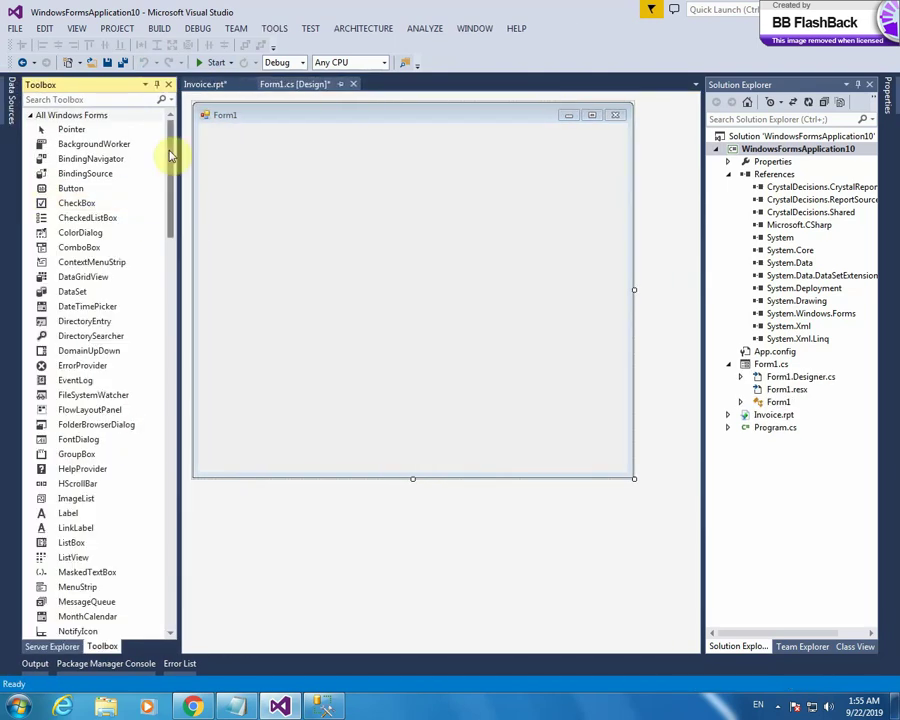
pyautogui.moveTo(168, 154); pyautogui.dragTo(181, 536)
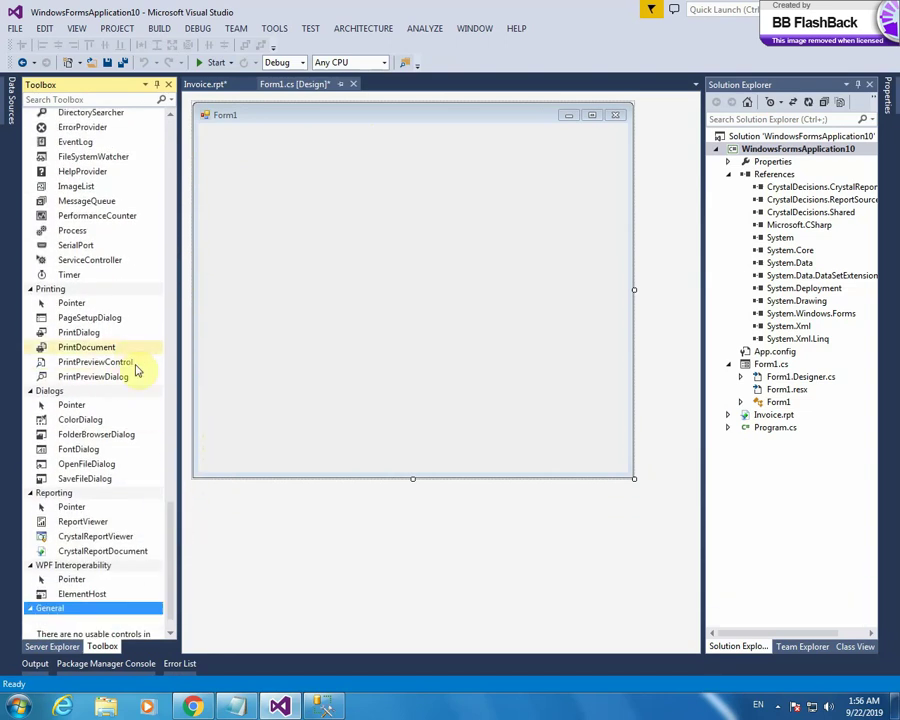
pyautogui.scroll(-2, 152, 430)
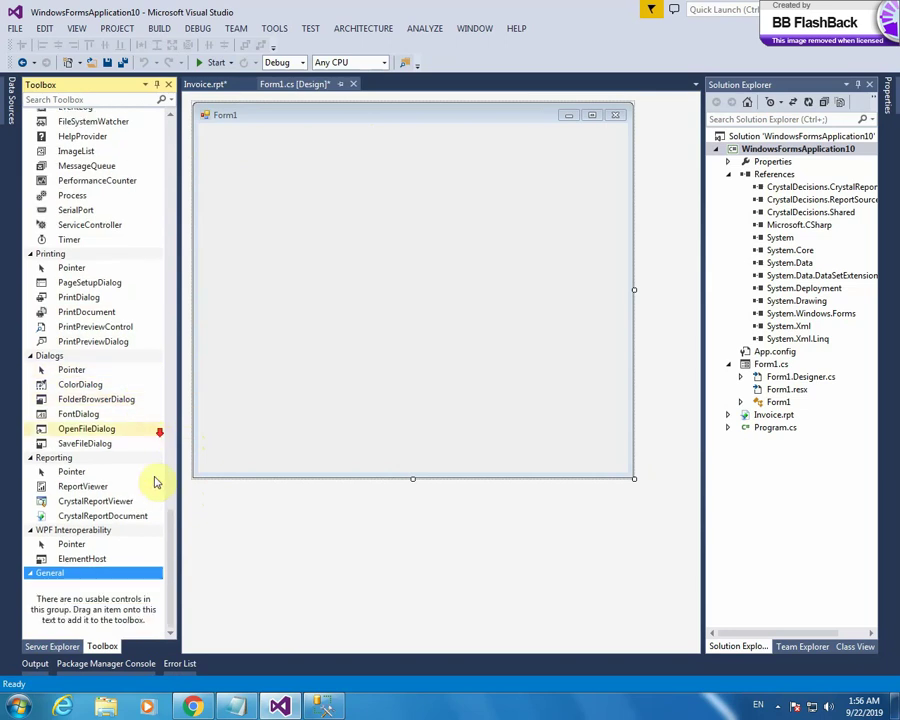
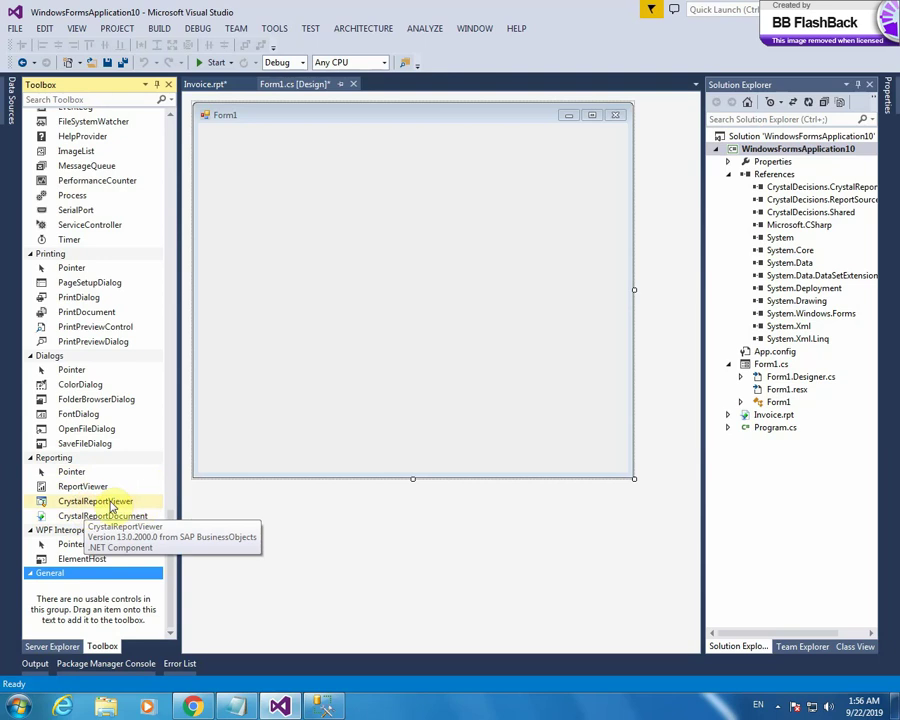
pyautogui.moveTo(112, 507); pyautogui.dragTo(356, 305)
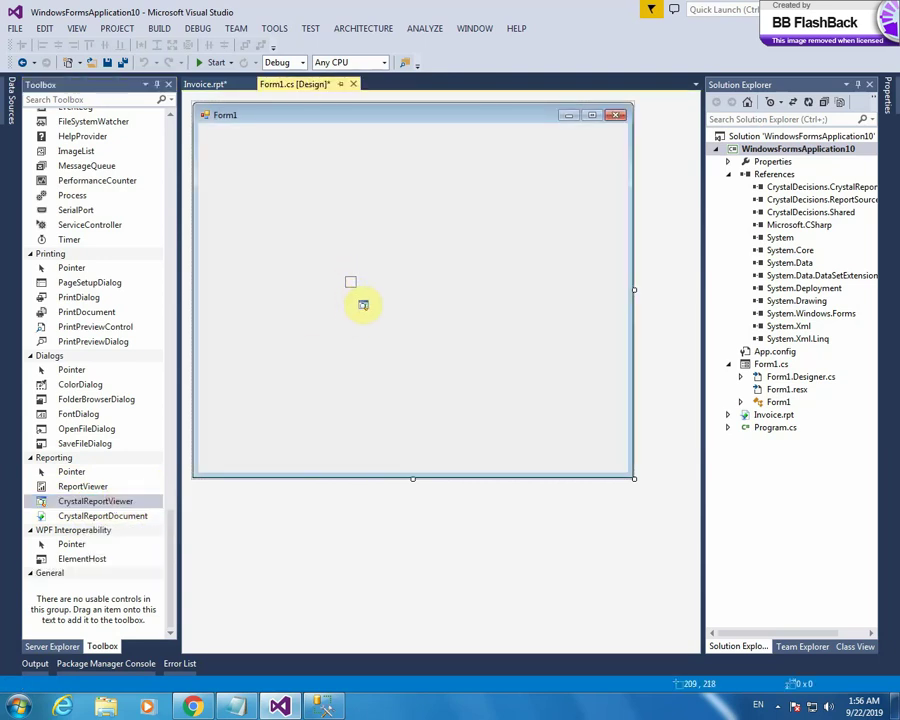
pyautogui.moveTo(363, 304); pyautogui.dragTo(362, 303)
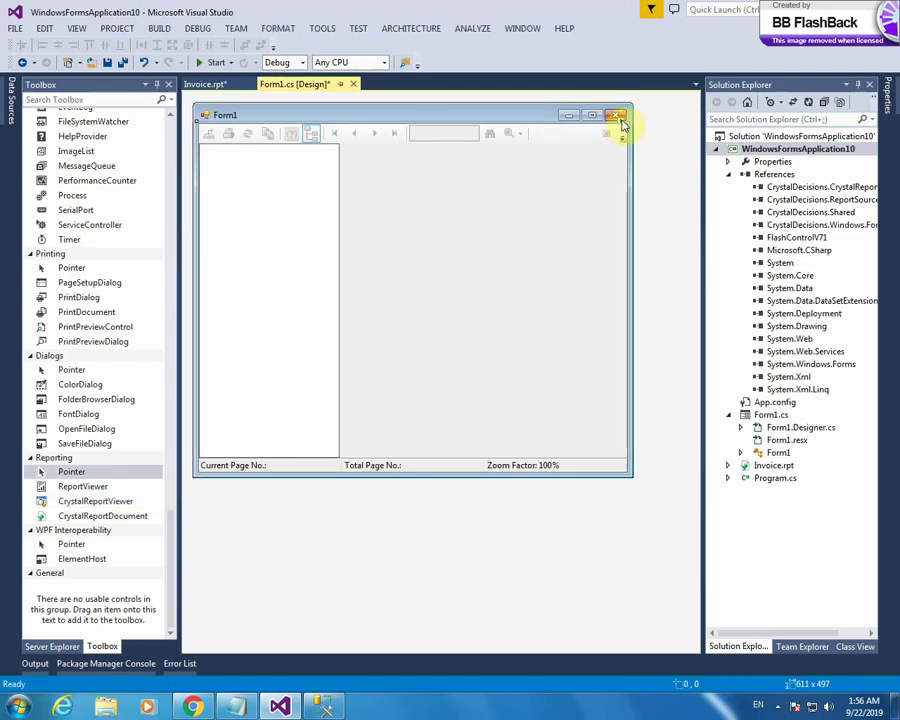
# Step: Undock the CrystalReportViewer from Form1 and resize it to about 587 x 419, leaving free space above it
pyautogui.click(621, 127)
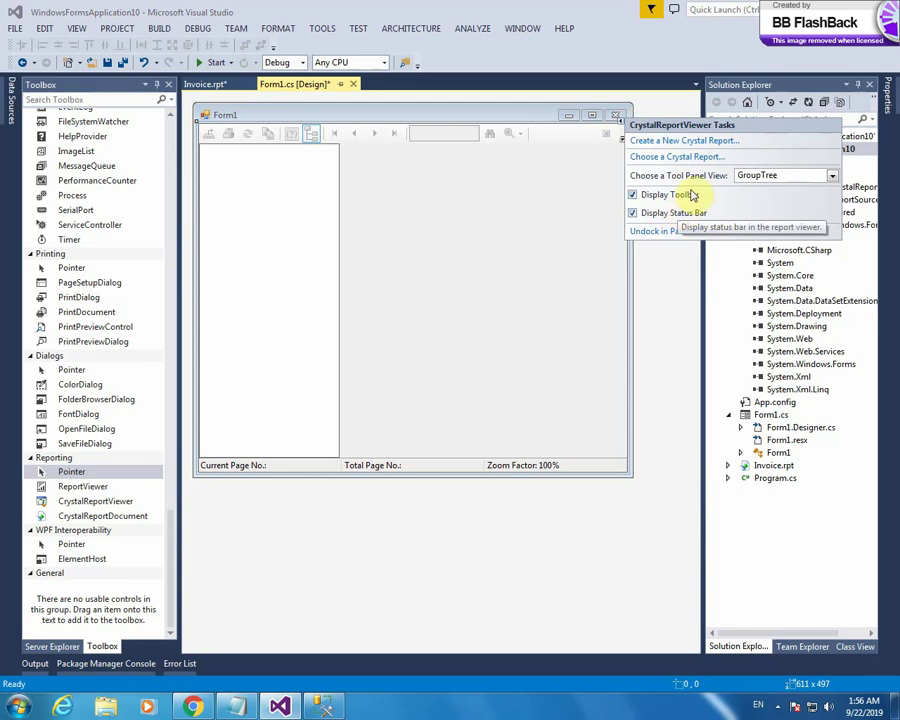
pyautogui.click(656, 234)
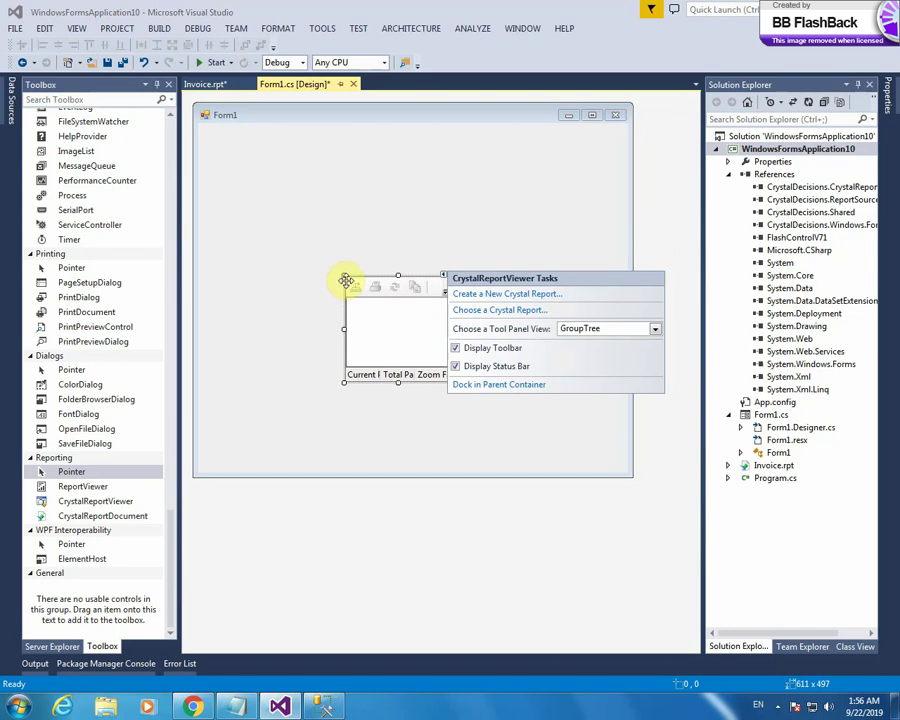
pyautogui.moveTo(345, 272); pyautogui.dragTo(206, 185)
pyautogui.moveTo(449, 381); pyautogui.dragTo(618, 466)
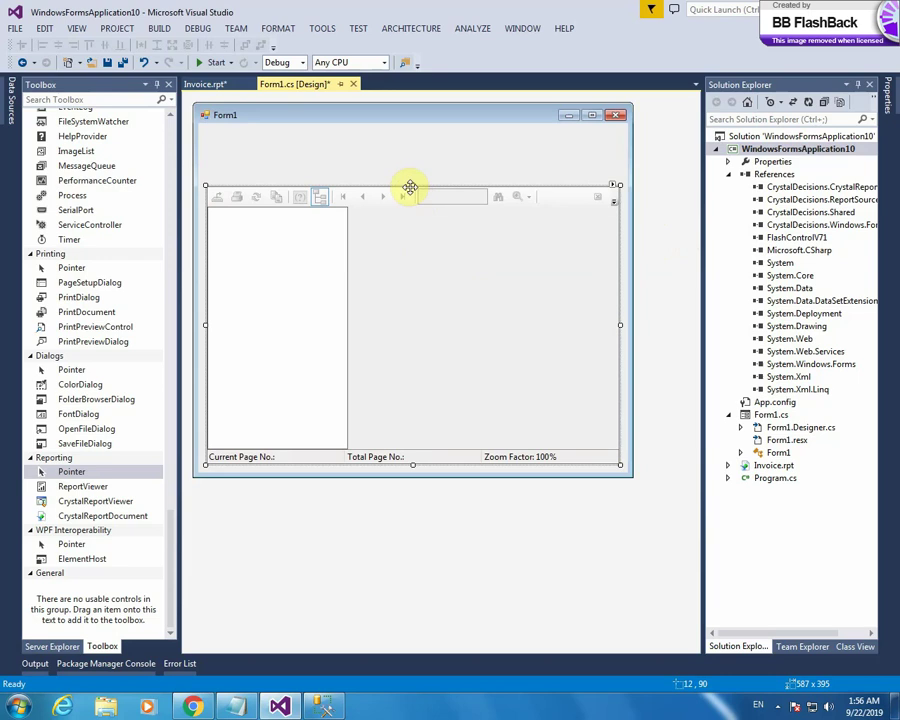
pyautogui.moveTo(410, 187); pyautogui.dragTo(408, 168)
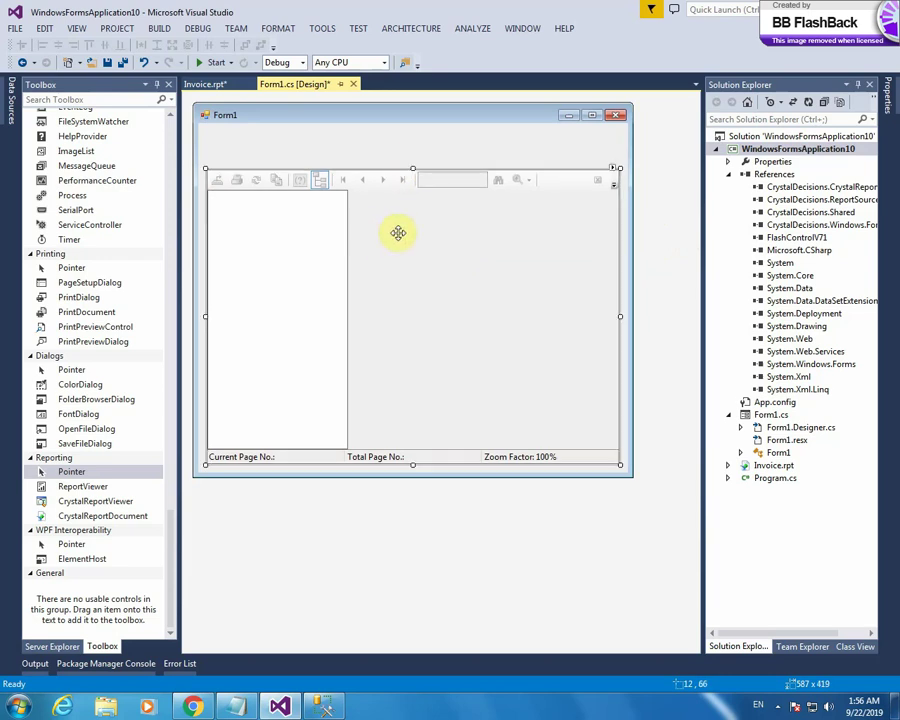
pyautogui.click(613, 168)
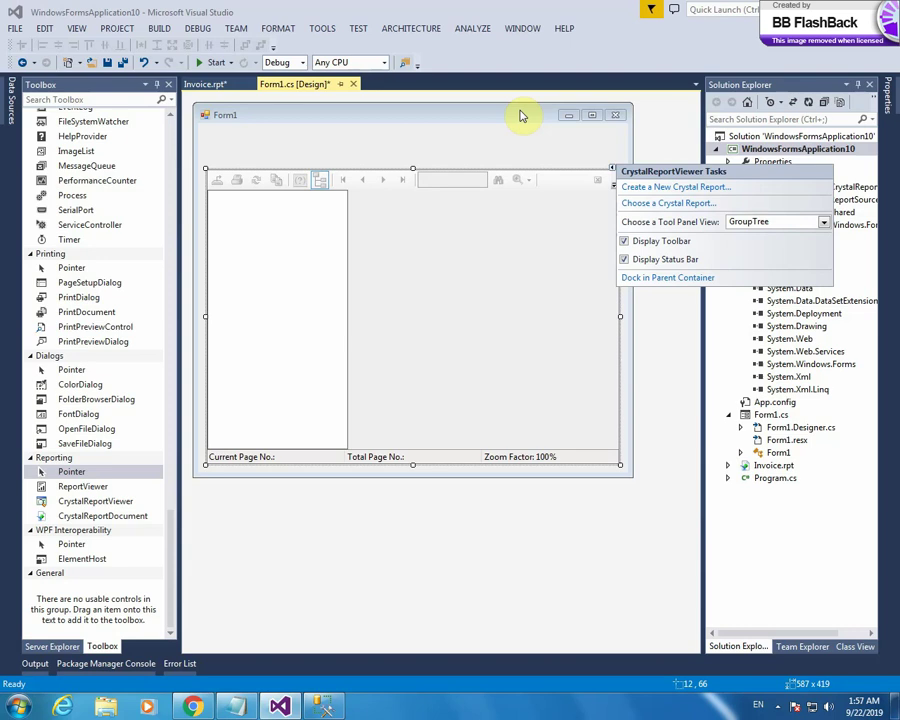
# Step: Place a TextBox with a Label beside it in the free space above the report viewer on Form1
pyautogui.moveTo(169, 527); pyautogui.dragTo(172, 118)
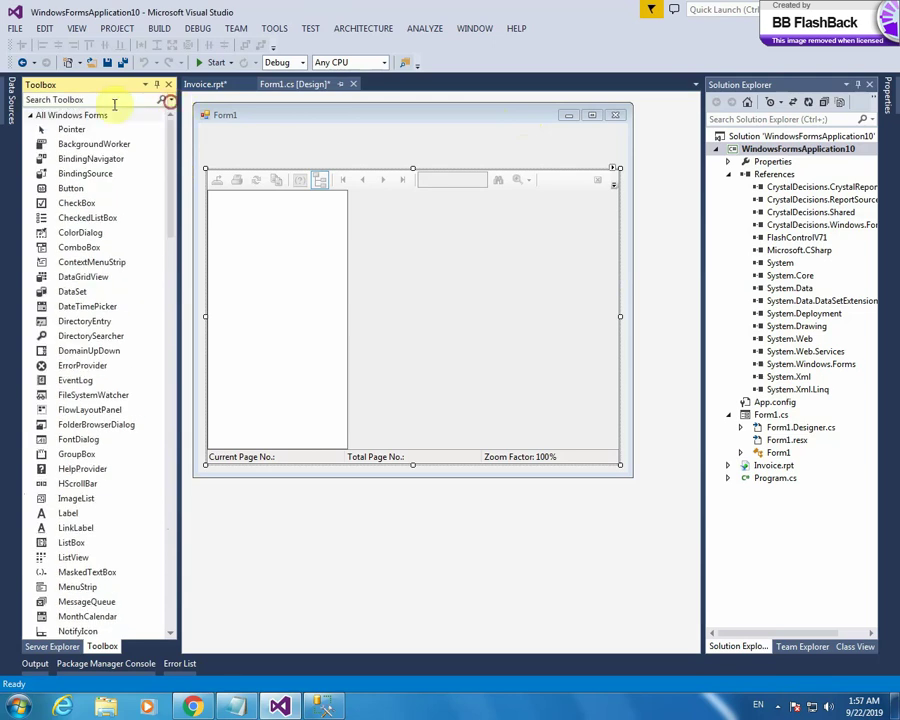
pyautogui.click(30, 115)
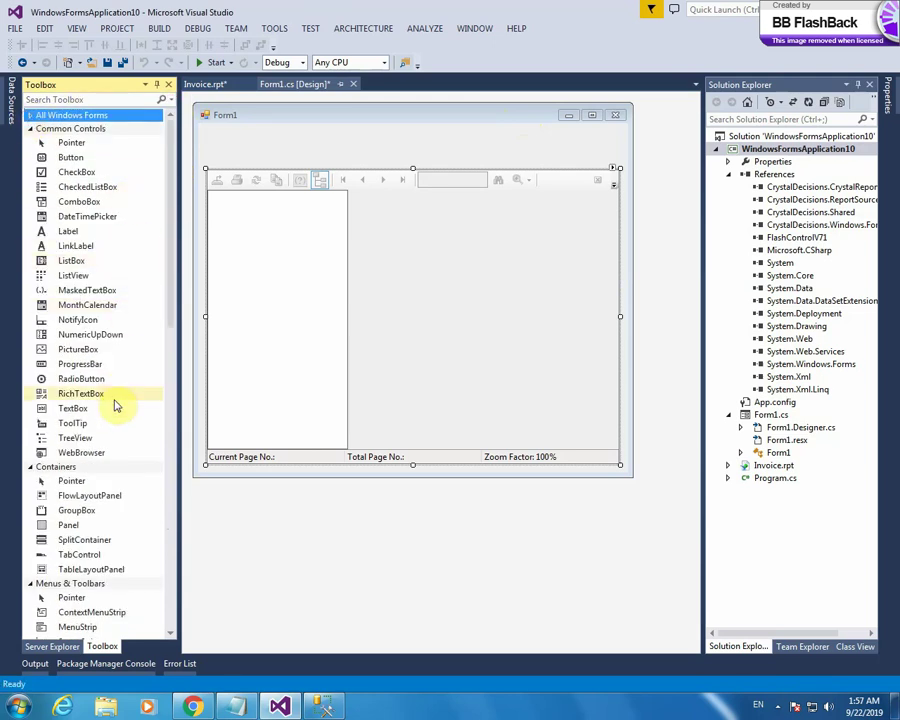
pyautogui.moveTo(115, 405); pyautogui.dragTo(284, 150)
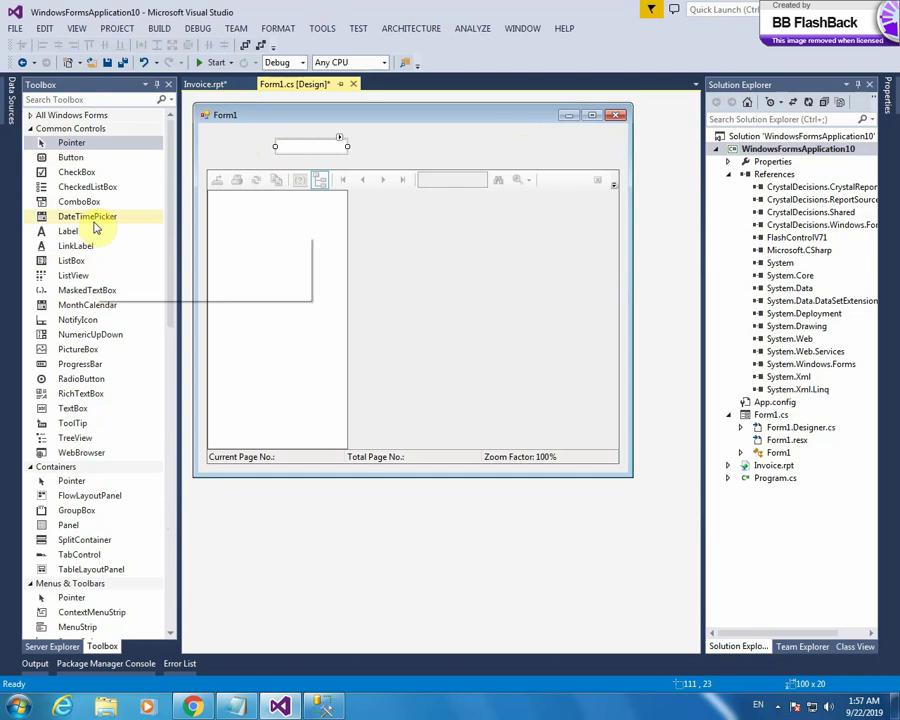
pyautogui.moveTo(92, 231); pyautogui.dragTo(222, 150)
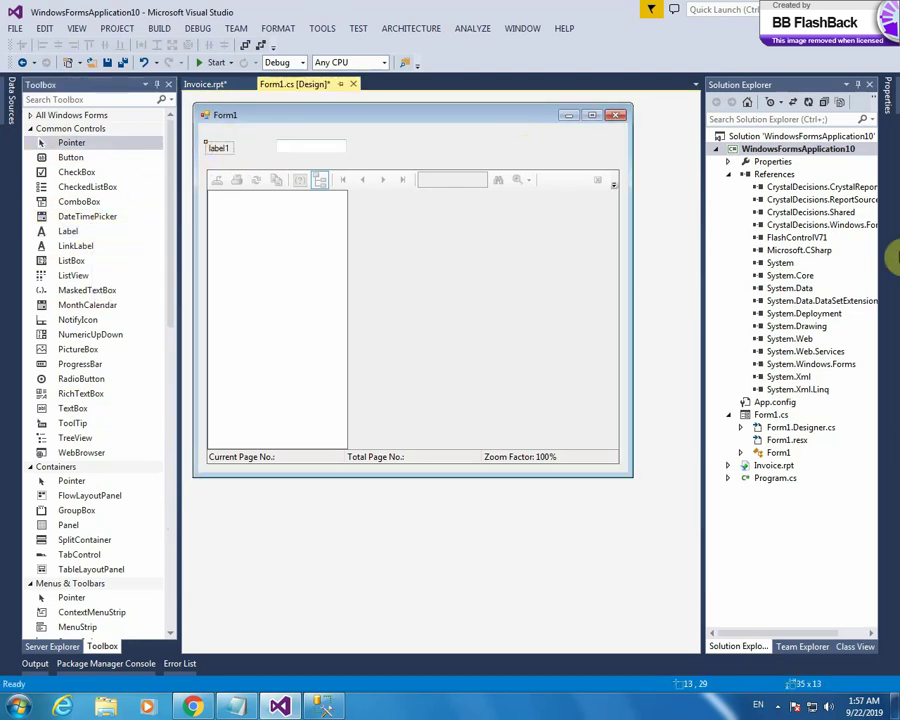
# Step: Set the label's text to Fees ID and move the text box closer to the label
pyautogui.press('F4')
pyautogui.write('F')
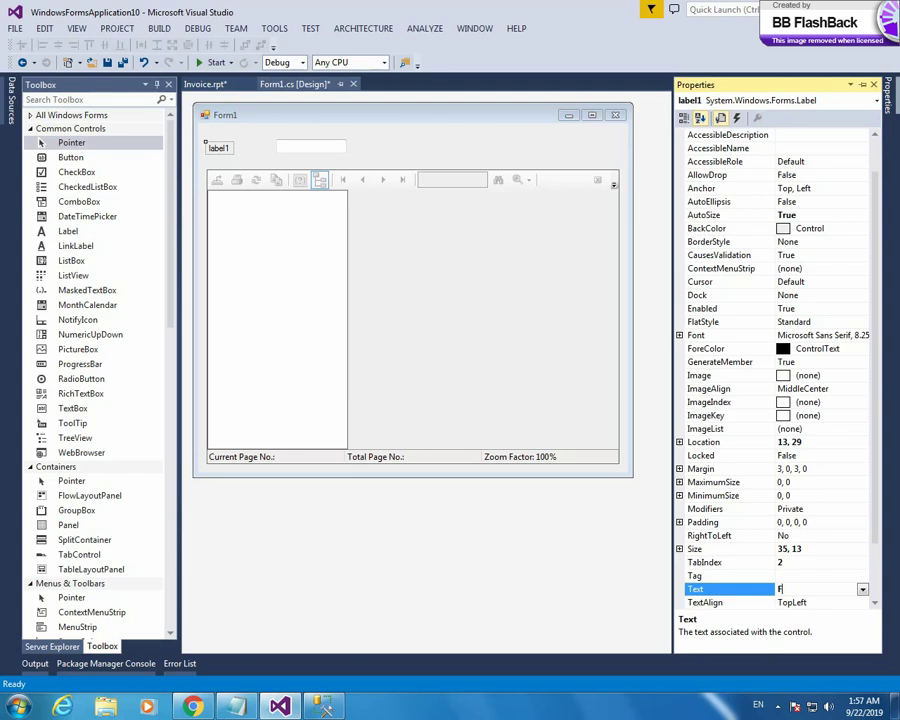
pyautogui.write('ees ID')
pyautogui.click(348, 157)
pyautogui.moveTo(328, 147); pyautogui.dragTo(300, 146)
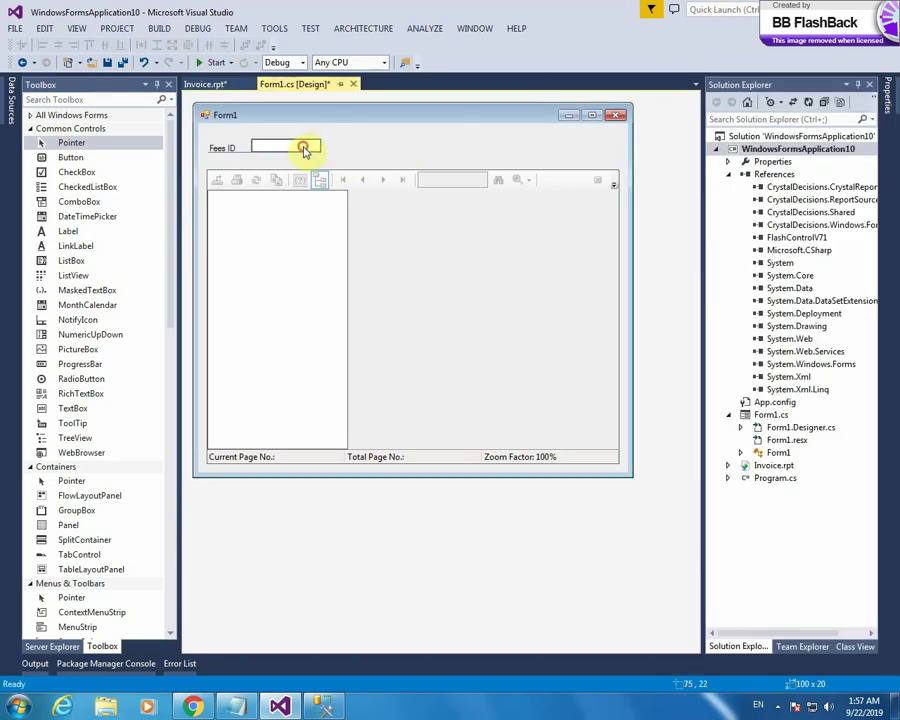
# Step: Add a Button next to the Fees ID text box and set its text to Print
pyautogui.moveTo(120, 162); pyautogui.dragTo(350, 144)
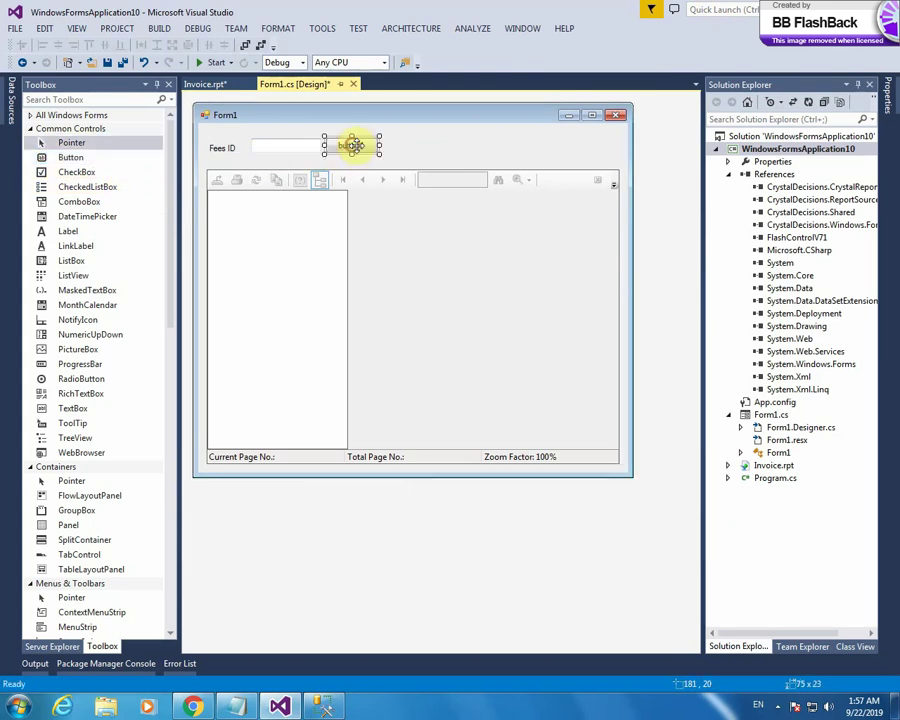
pyautogui.click(884, 94)
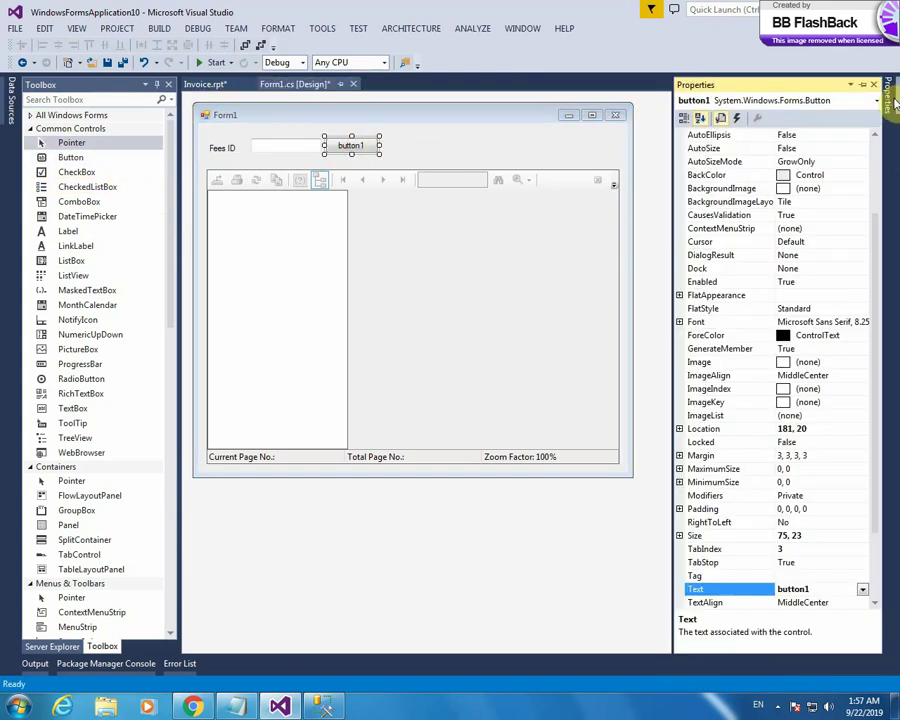
pyautogui.write('S')
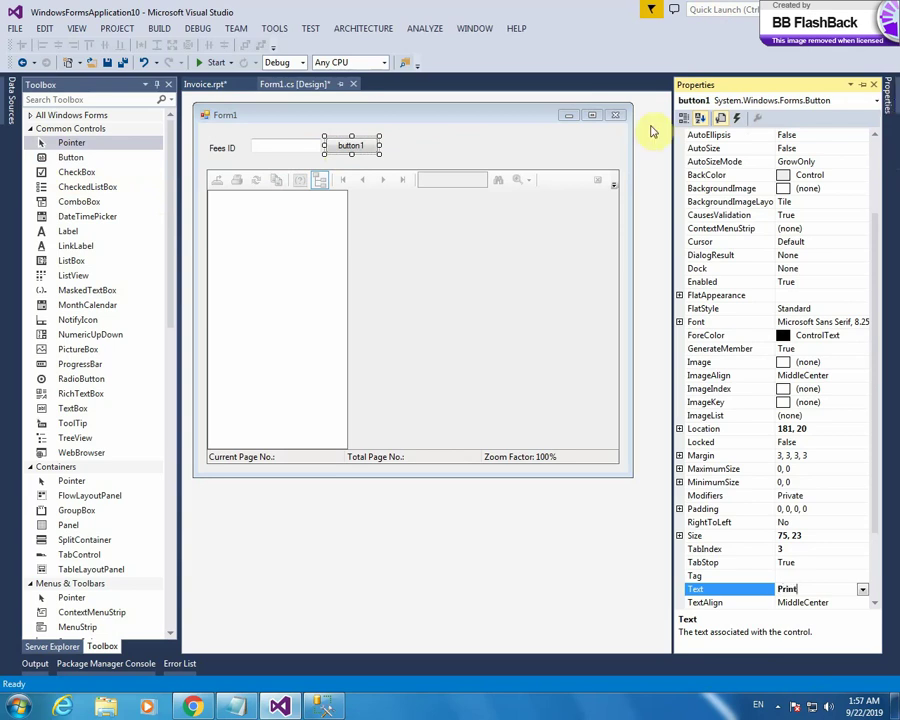
pyautogui.click(428, 144)
pyautogui.click(354, 145)
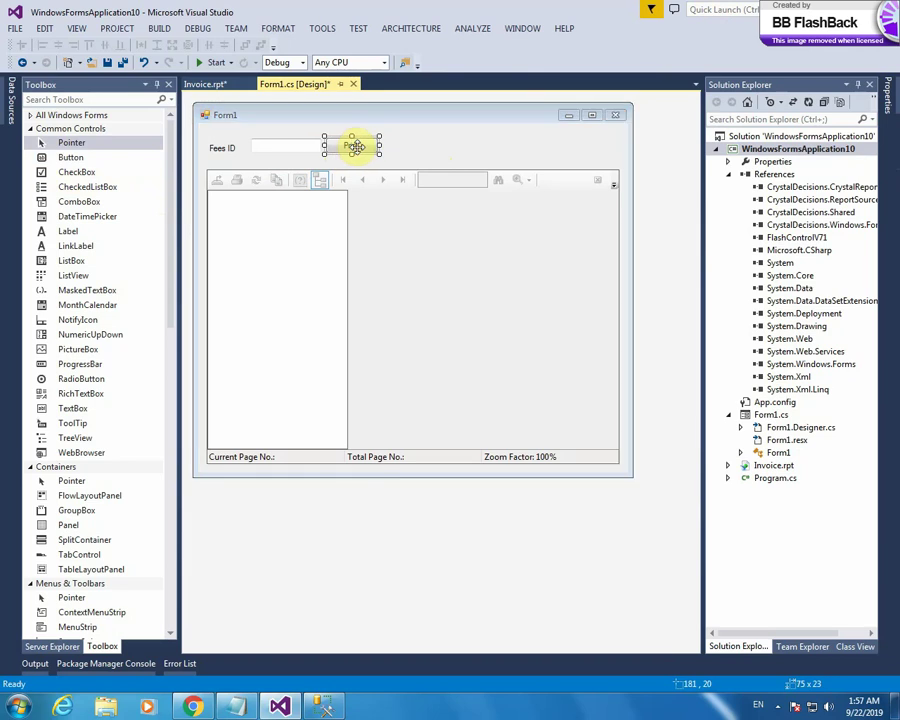
# Step: Create the Print button's click handler and copy the CrystalDecisions.Shared and CrystalDecisions.CrystalReports.Engine using lines from the CallVoucherReport file in Notepad
pyautogui.doubleClick(354, 145)
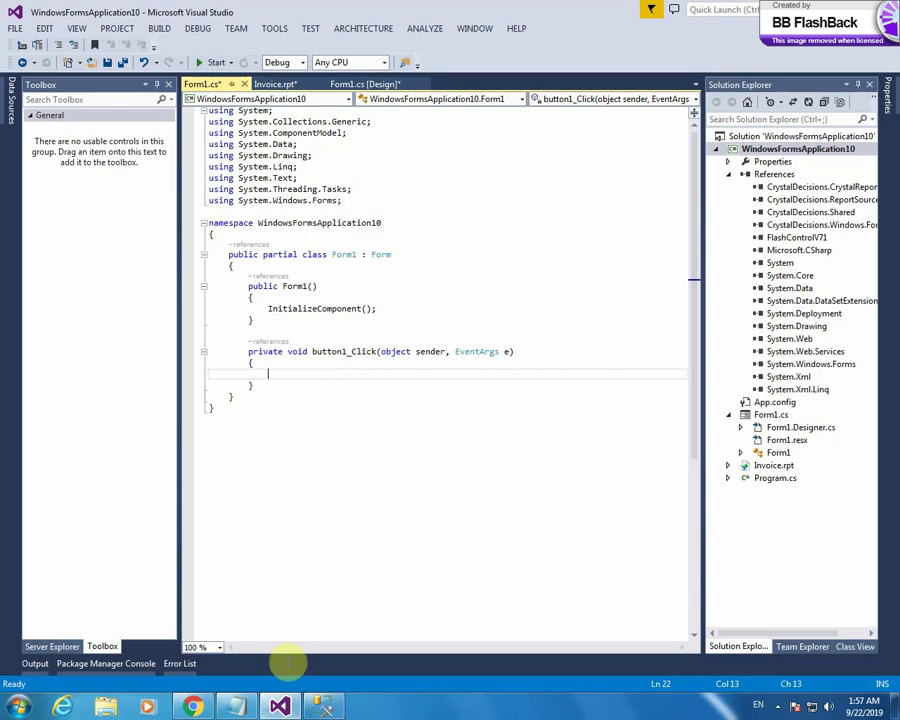
pyautogui.click(243, 707)
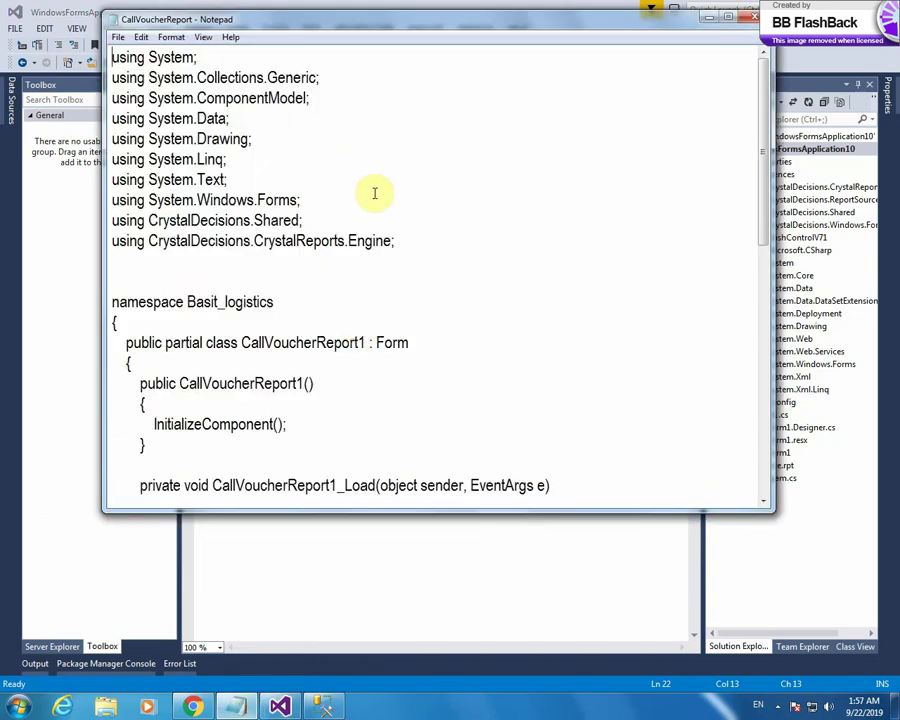
pyautogui.click(417, 248)
pyautogui.moveTo(417, 248); pyautogui.dragTo(100, 224)
pyautogui.hotkey('ctrl', 'c')
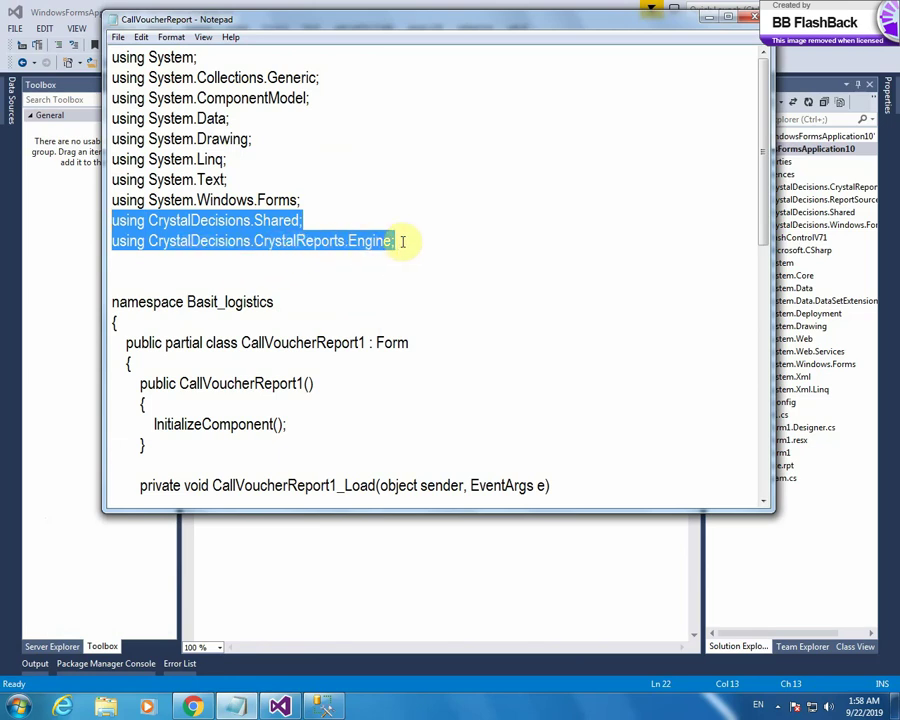
# Step: Paste the two copied CrystalDecisions using lines below using System.Windows.Forms in Form1.cs in Visual Studio
pyautogui.click(311, 540)
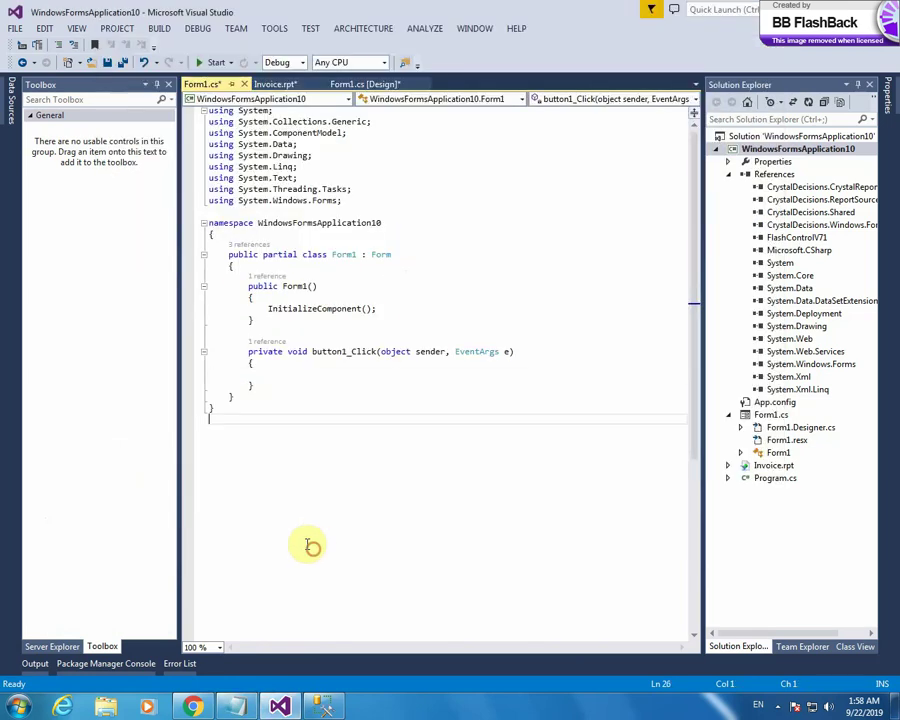
pyautogui.click(366, 204)
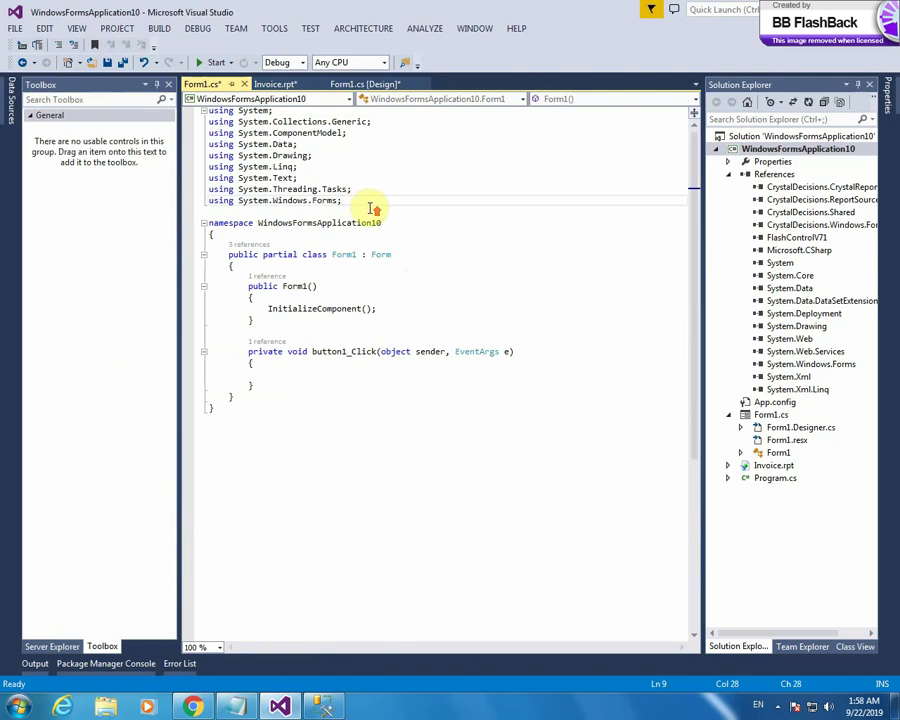
pyautogui.scroll(3, 366, 206)
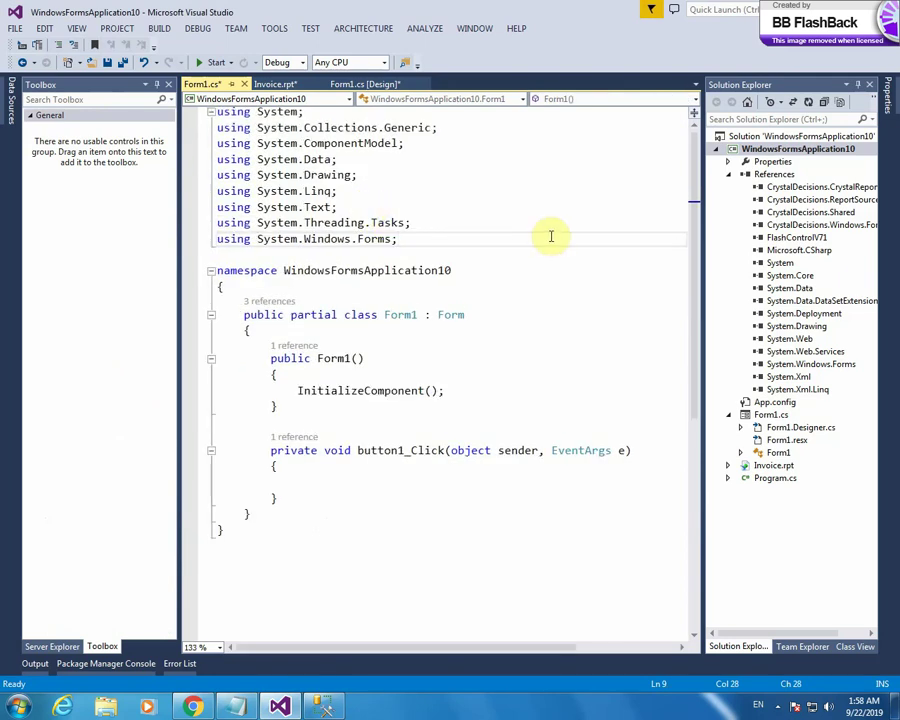
pyautogui.press('Return')
pyautogui.hotkey('ctrl', 'v')
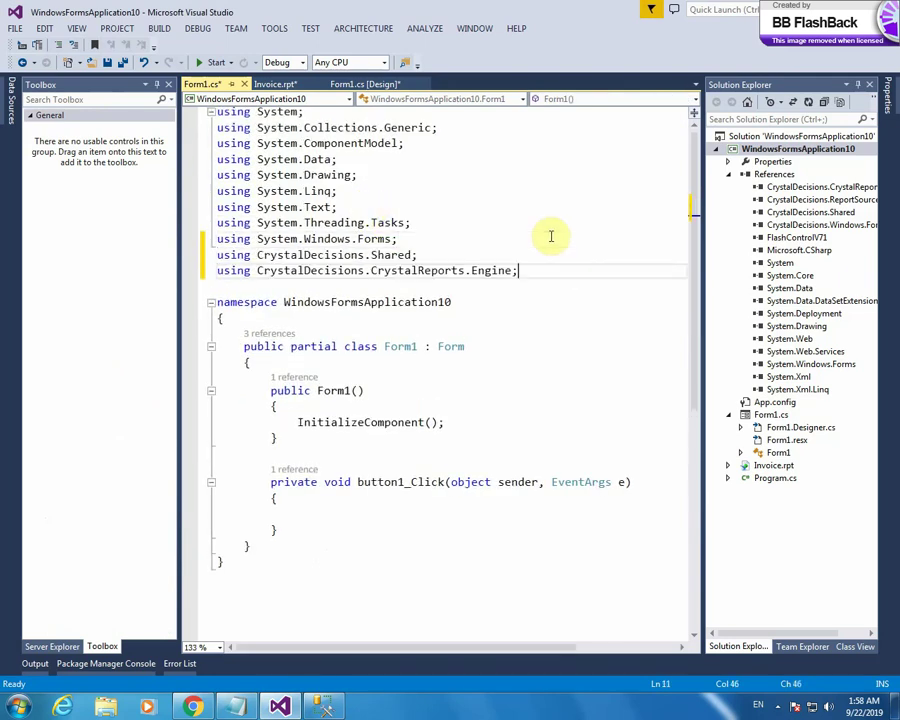
# Step: Auto-hide the Toolbox and Solution Explorer panes to widen the Form1.cs code editor
pyautogui.click(157, 85)
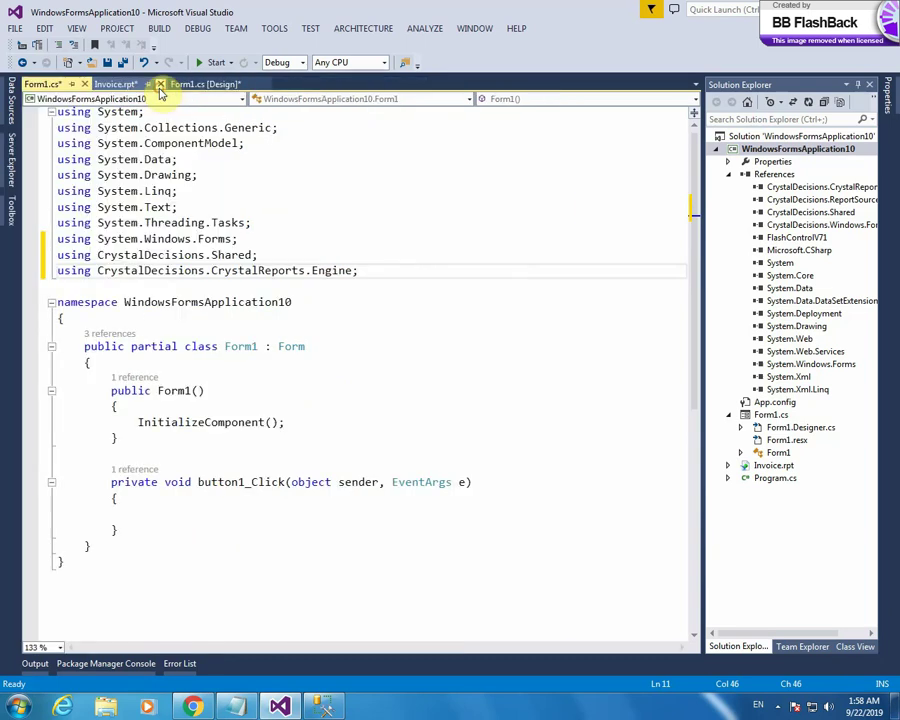
pyautogui.click(857, 85)
pyautogui.scroll(-1, 345, 374)
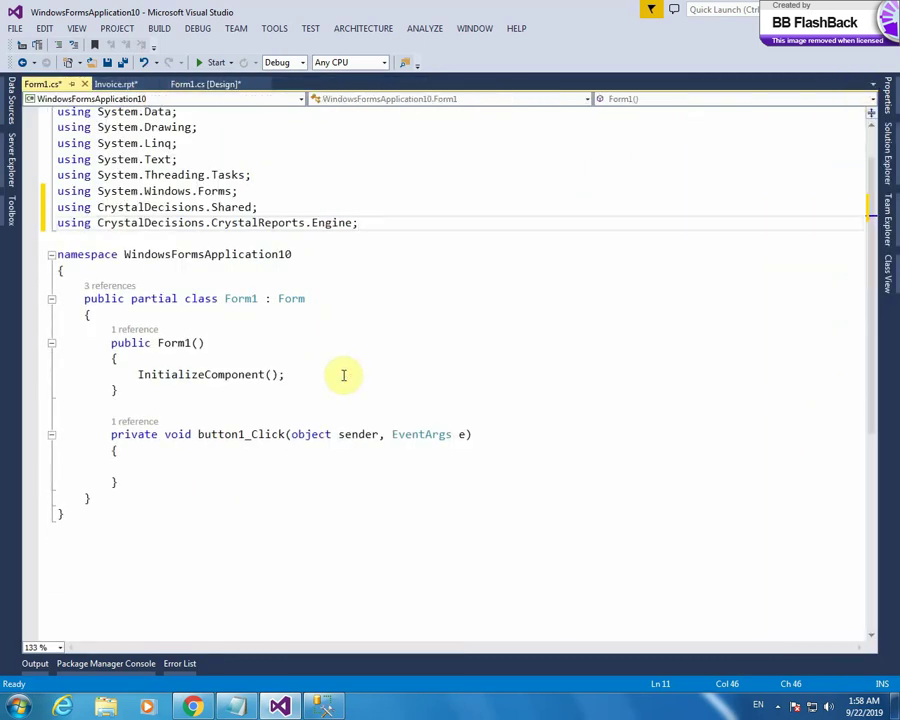
pyautogui.scroll(-1, 333, 424)
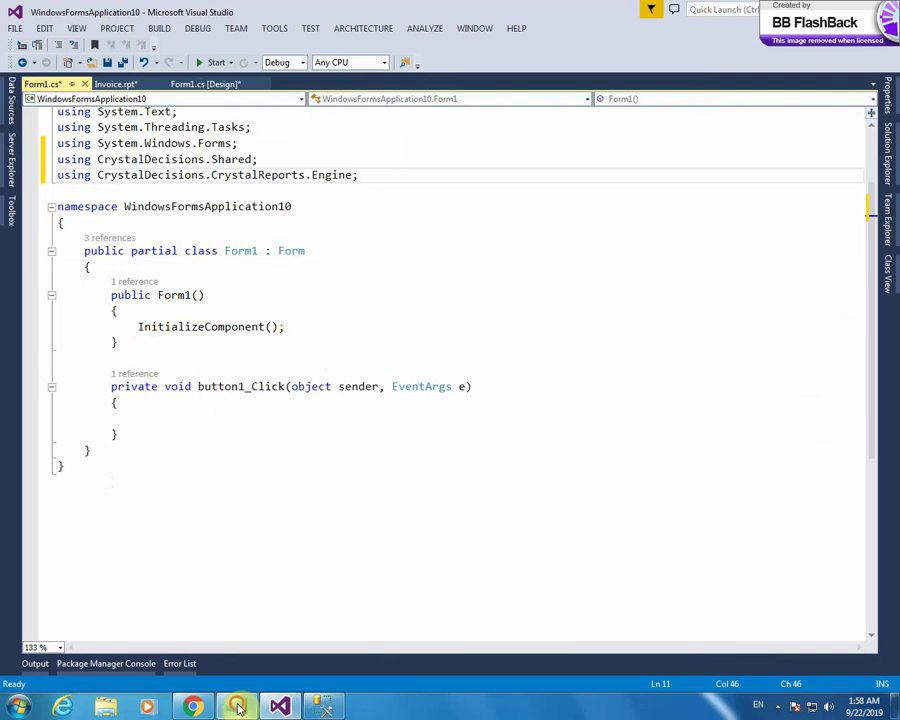
# Step: In Notepad's CallVoucherReport file, copy the code from the BVoucher1 c1 declaration through the crystalReportViewer1.ReportSource = c1 line
pyautogui.click(236, 706)
pyautogui.click(460, 290)
pyautogui.scroll(-1, 478, 282)
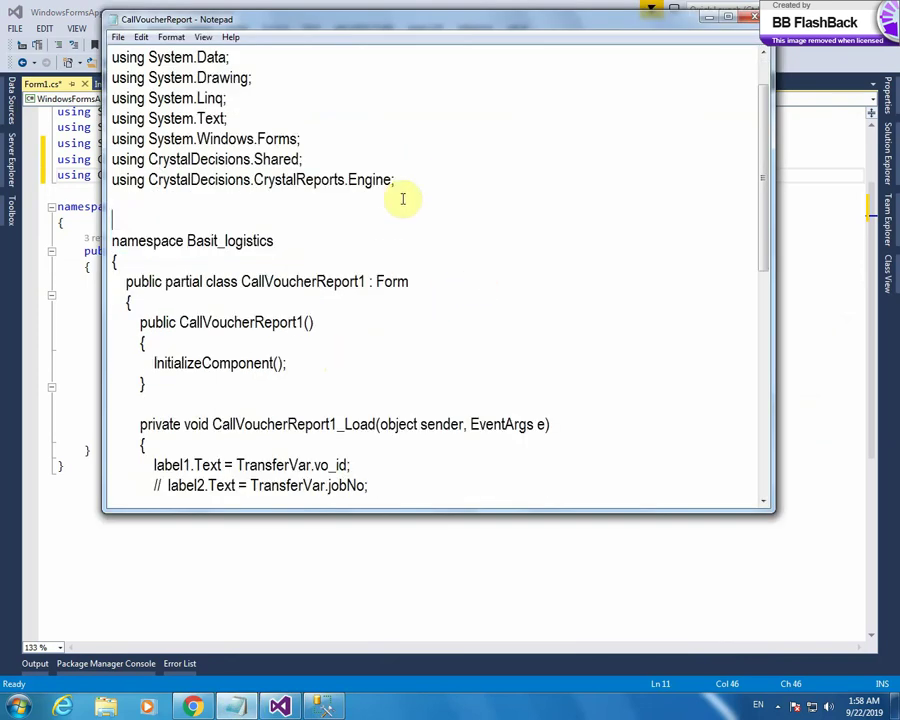
pyautogui.scroll(-3, 376, 182)
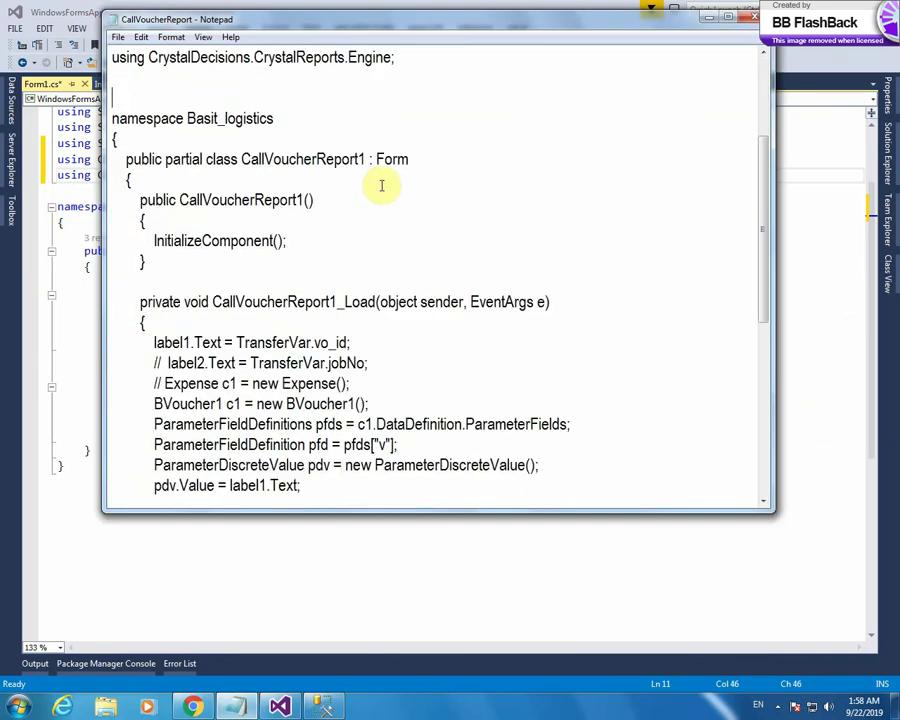
pyautogui.scroll(-2, 384, 186)
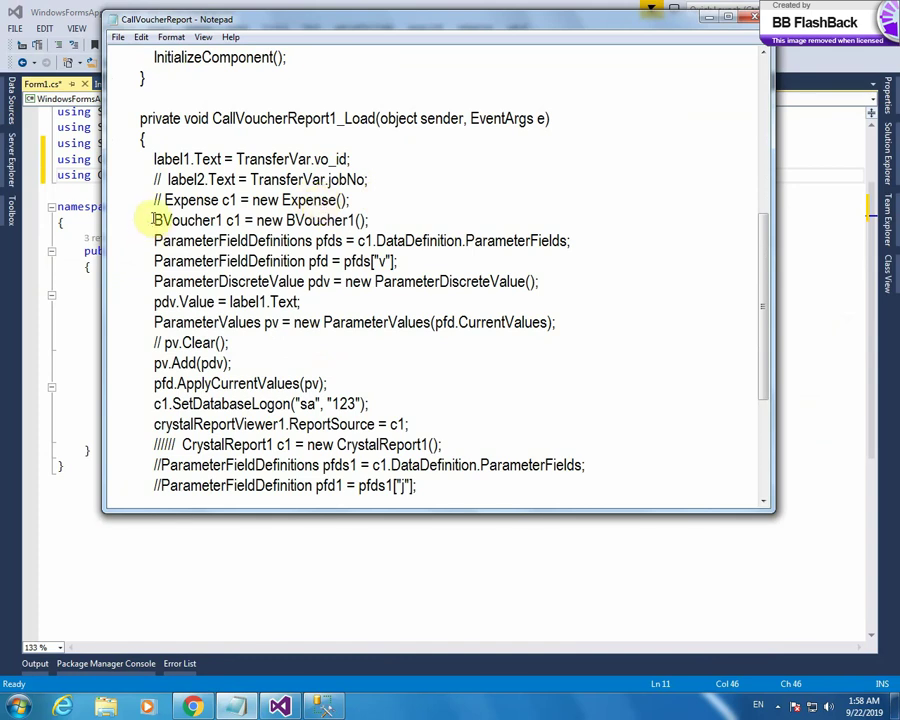
pyautogui.click(155, 220)
pyautogui.keyDown('shift'); pyautogui.click(218, 281); pyautogui.keyUp('shift')
pyautogui.scroll(-2, 300, 300)
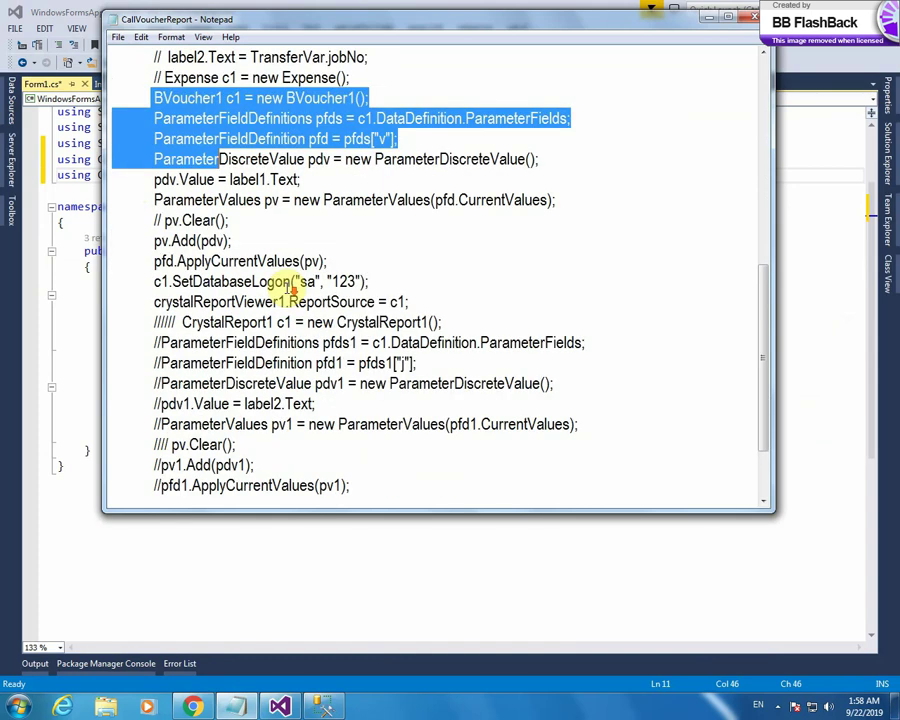
pyautogui.keyDown('shift'); pyautogui.click(428, 297); pyautogui.keyUp('shift')
pyautogui.hotkey('ctrl', 'c')
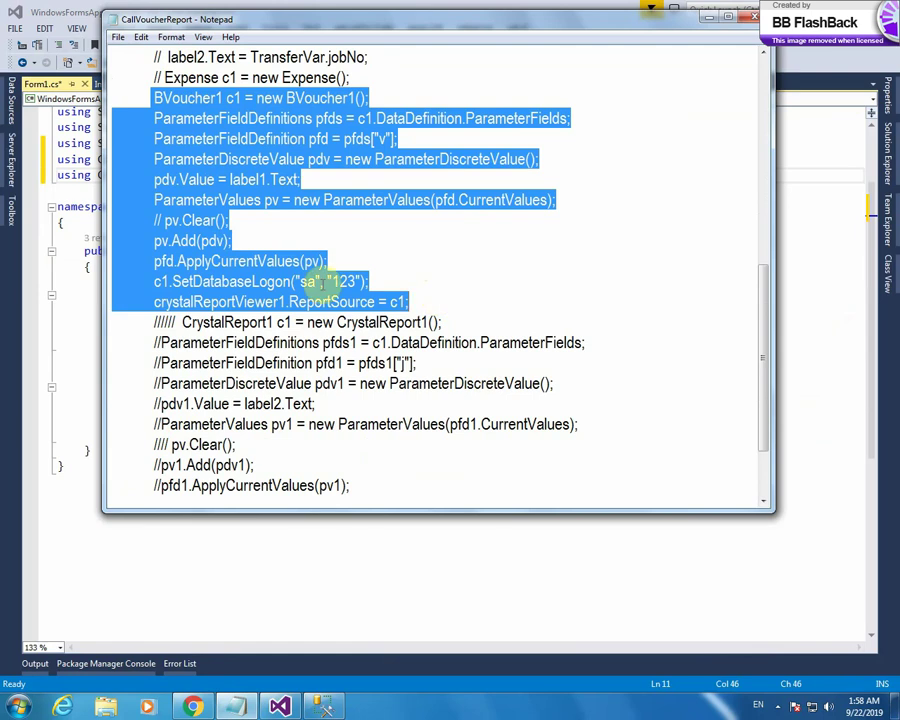
# Step: Paste the copied report code, including its database logon password, into the empty button1_Click handler in Visual Studio
pyautogui.click(820, 224)
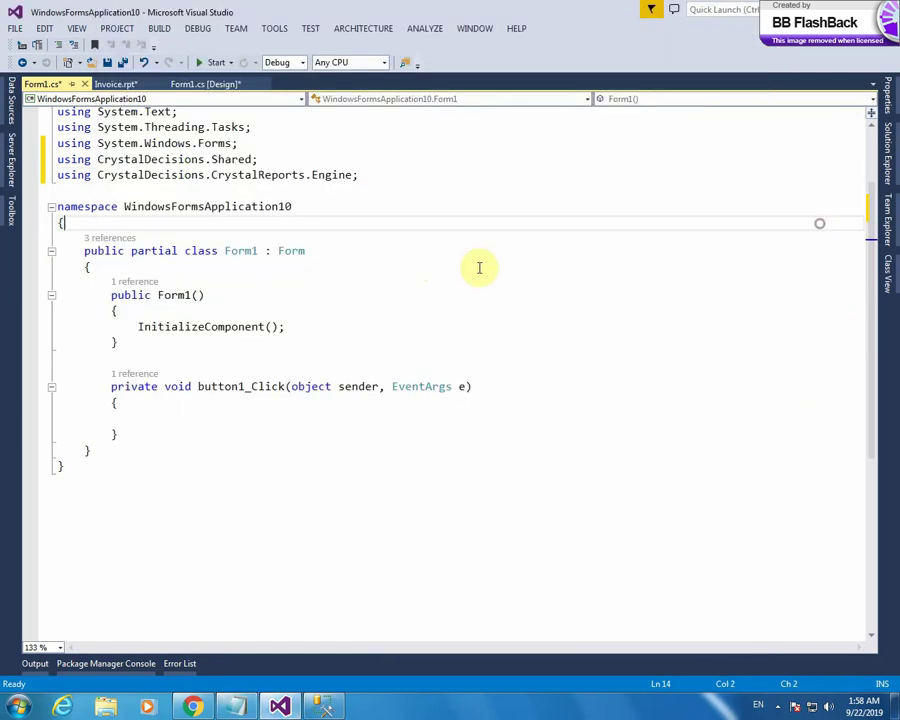
pyautogui.click(186, 418)
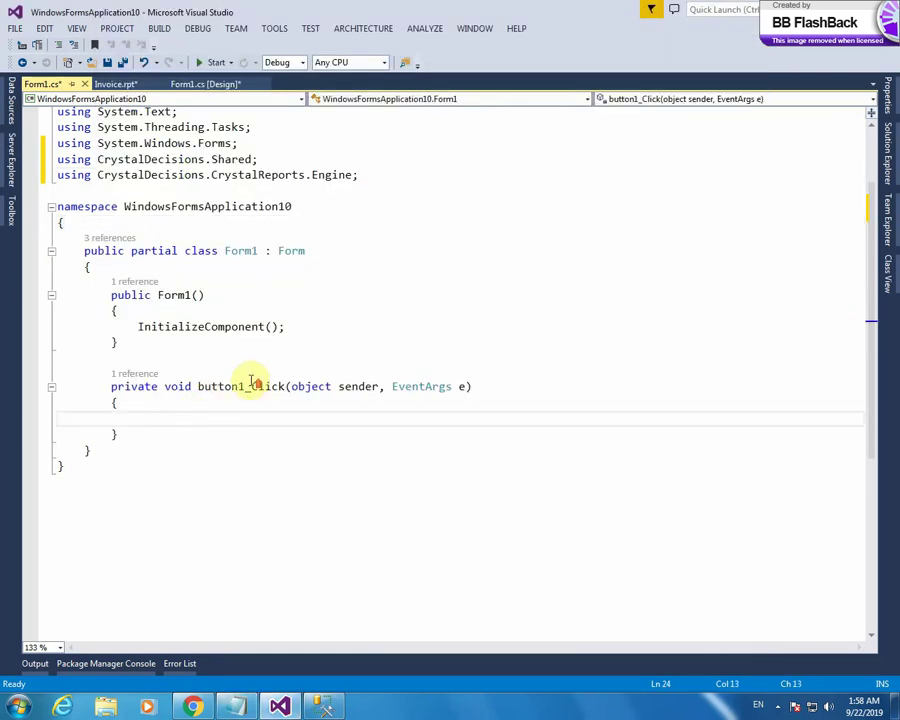
pyautogui.keyDown('ctrl'); pyautogui.scroll(1, 251, 382); pyautogui.keyUp('ctrl')
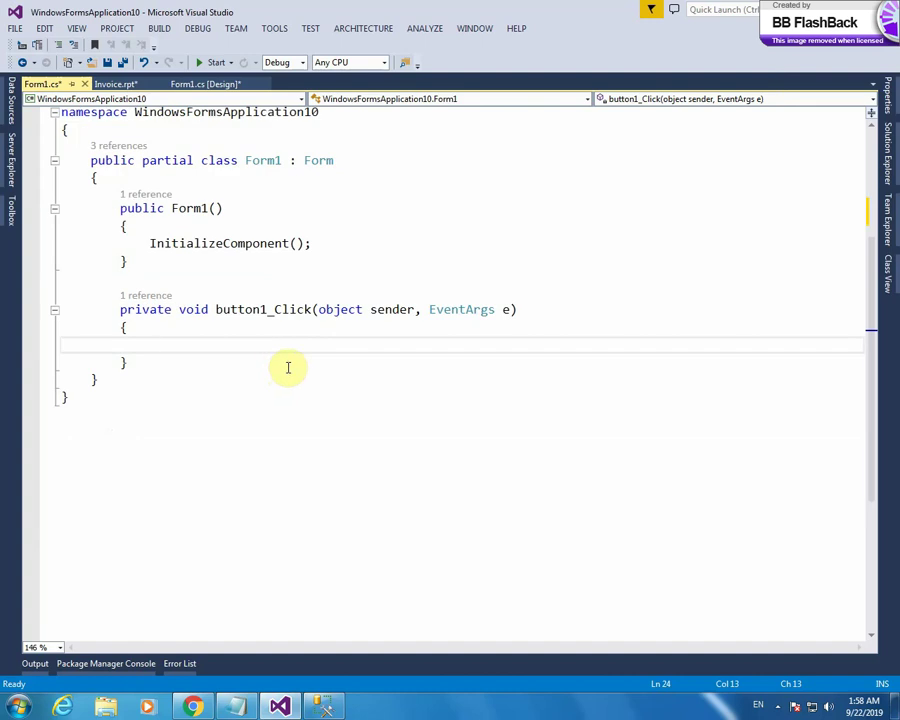
pyautogui.hotkey('ctrl', 'v')
# Step: Replace the BVoucher1 declaration in button1_Click with Invoice c1 = new Invoice();
pyautogui.moveTo(148, 343); pyautogui.dragTo(378, 344)
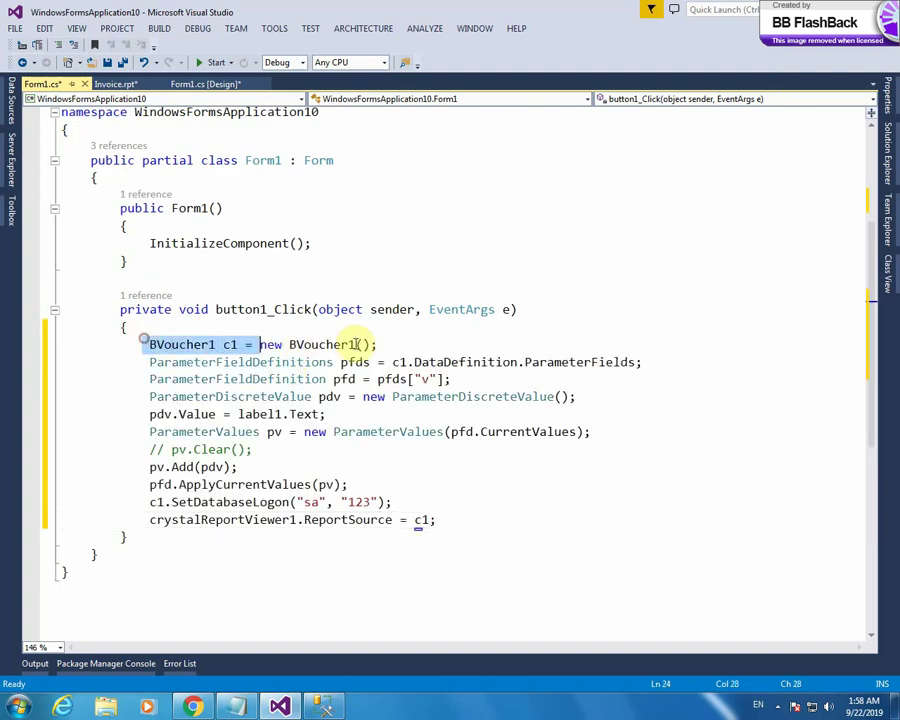
pyautogui.hotkey('ctrl', 'x')
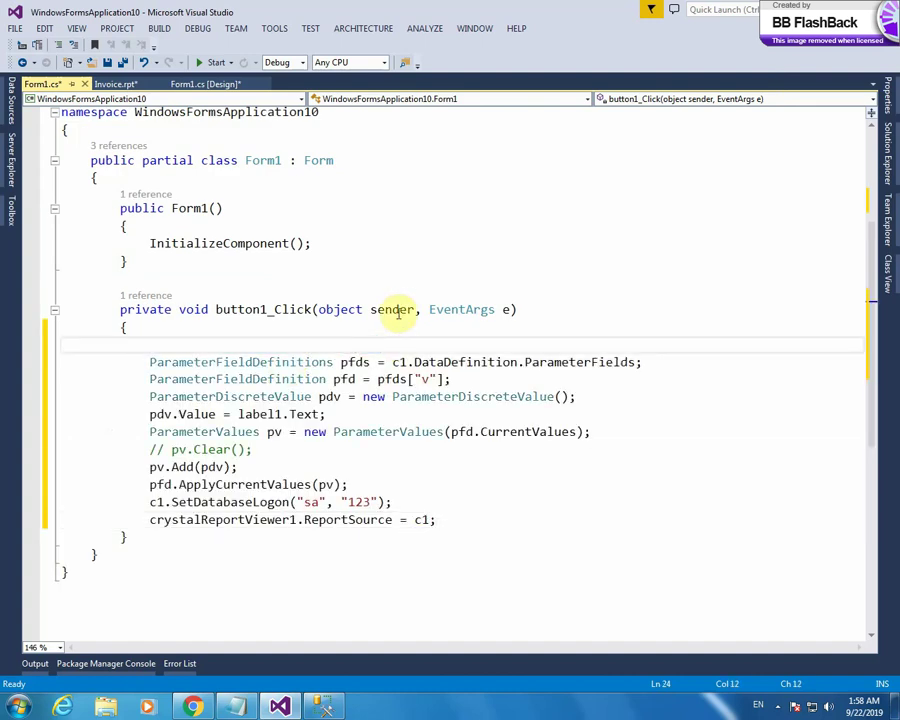
pyautogui.write('INvo')
pyautogui.press('BackSpace')
pyautogui.press('BackSpace')
pyautogui.press('BackSpace')
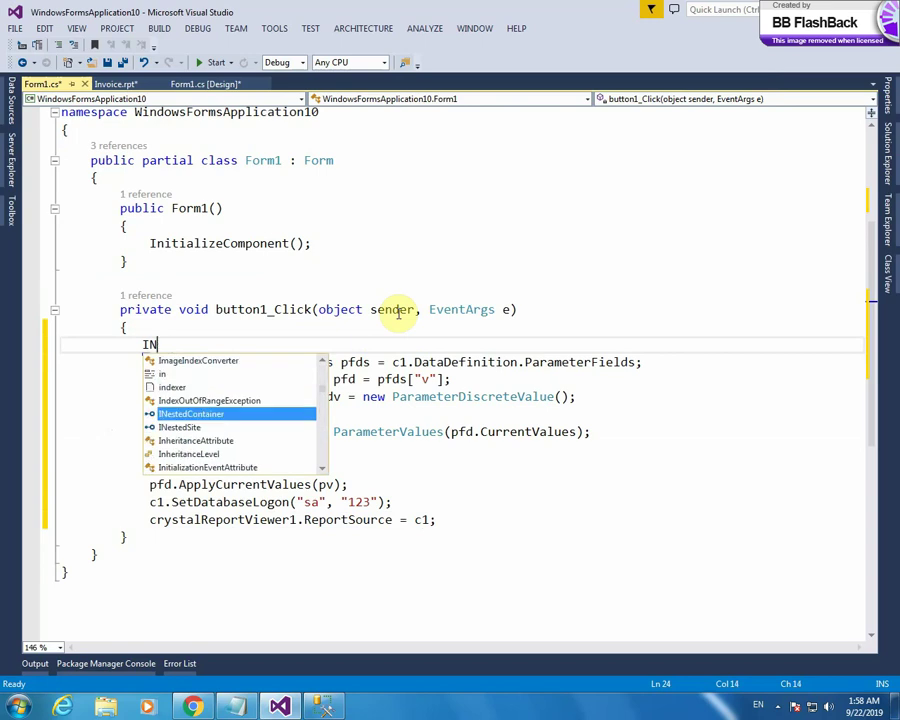
pyautogui.write('nv')
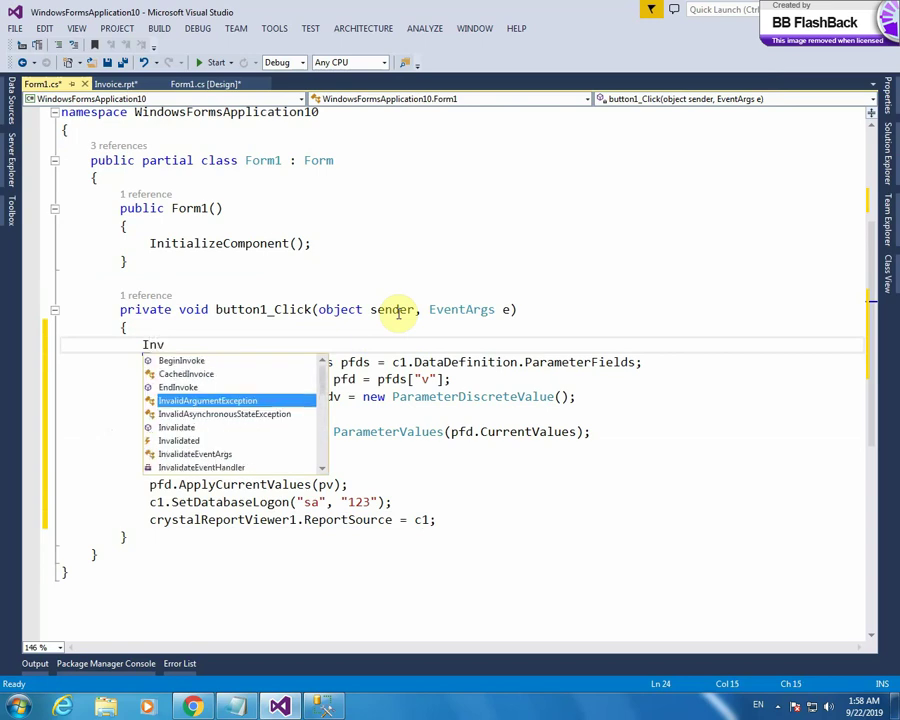
pyautogui.write('oi')
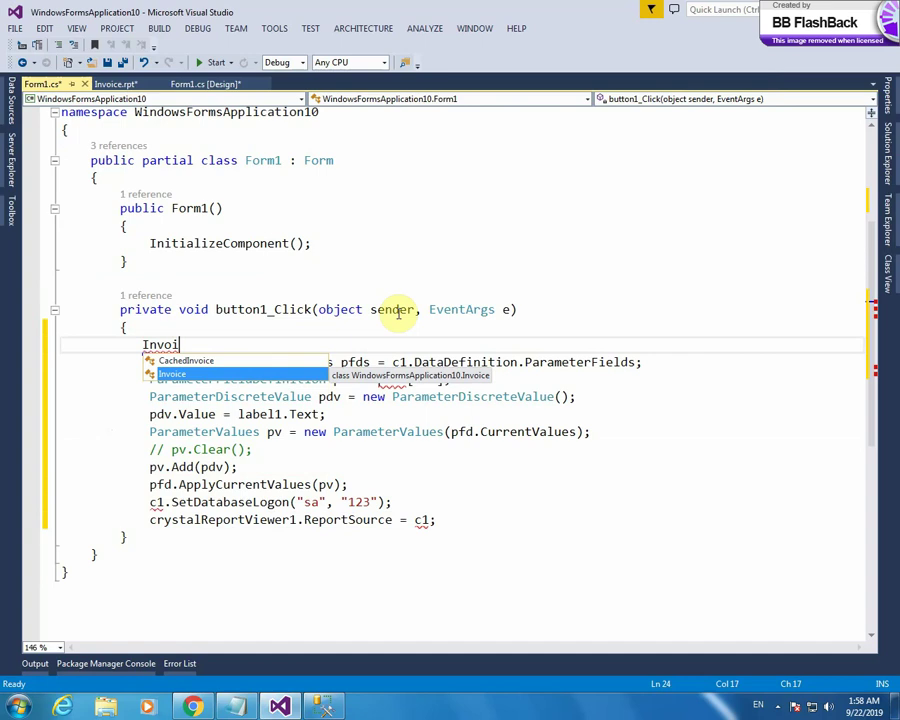
pyautogui.write('ce ')
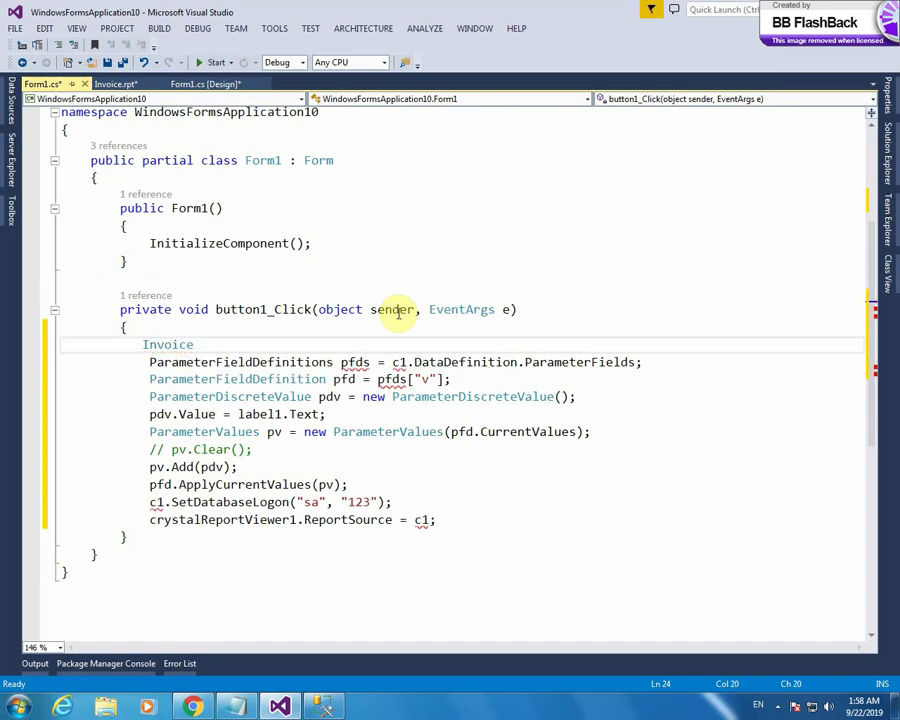
pyautogui.write('c1= namespace')
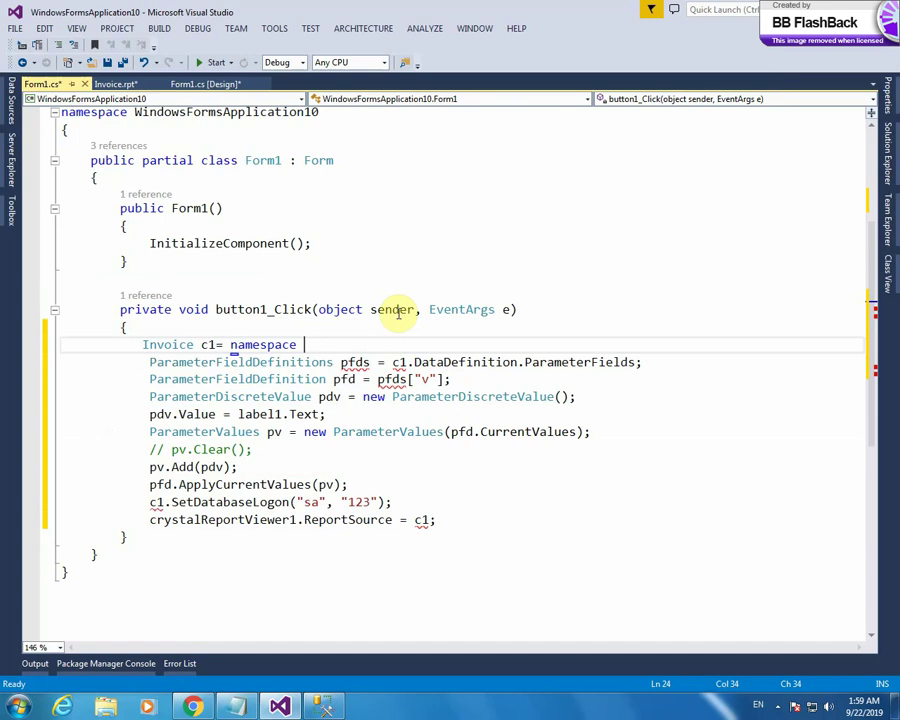
pyautogui.press('BackSpace')
pyautogui.press('BackSpace')
pyautogui.press('BackSpace')
pyautogui.press('BackSpace')
pyautogui.press('BackSpace')
pyautogui.press('BackSpace')
pyautogui.press('BackSpace')
pyautogui.write('ew')
pyautogui.press('Tab')
pyautogui.write('();')
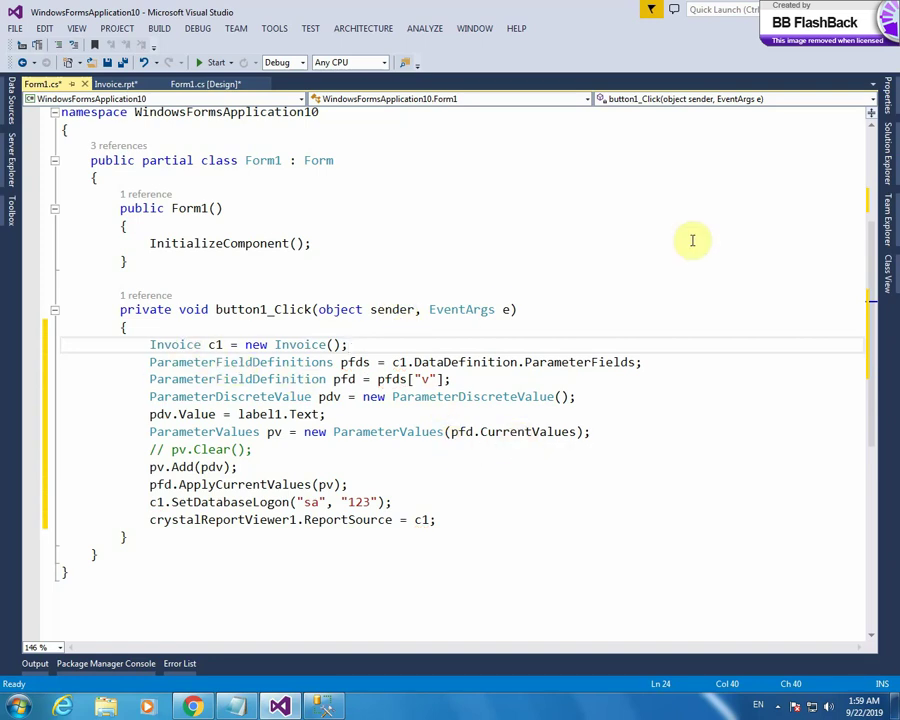
# Step: Check the report's file name in Solution Explorer with the References node collapsed, and return to the Form1.cs code
pyautogui.click(893, 150)
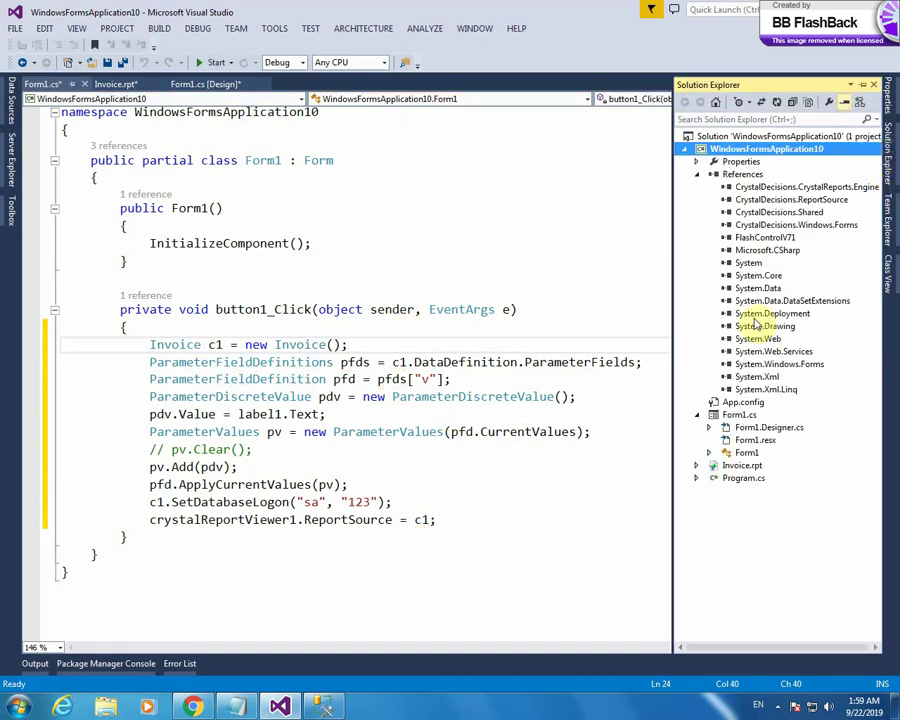
pyautogui.click(697, 174)
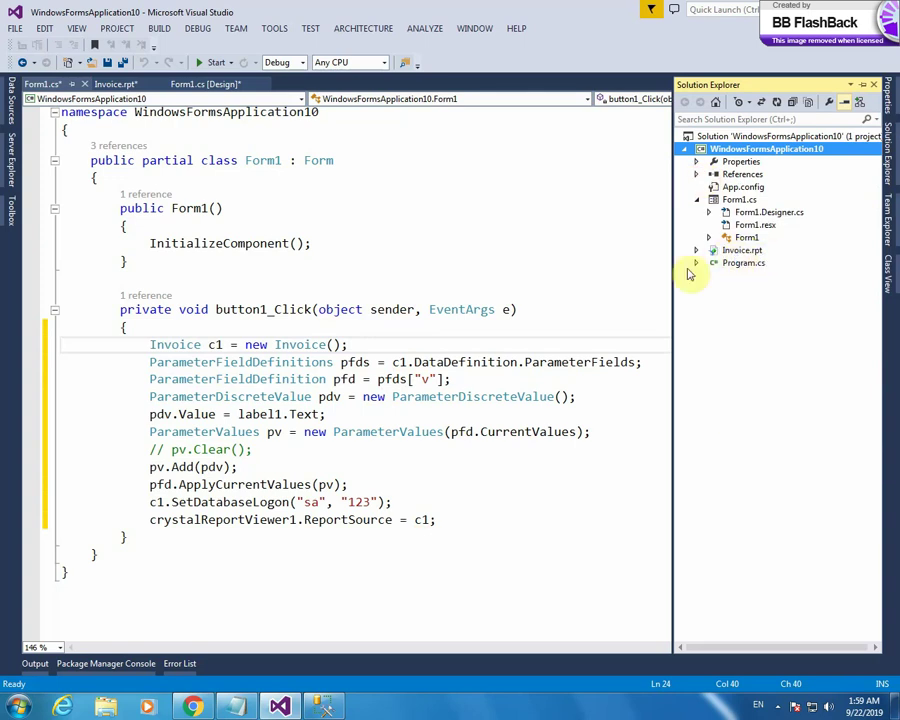
pyautogui.click(413, 334)
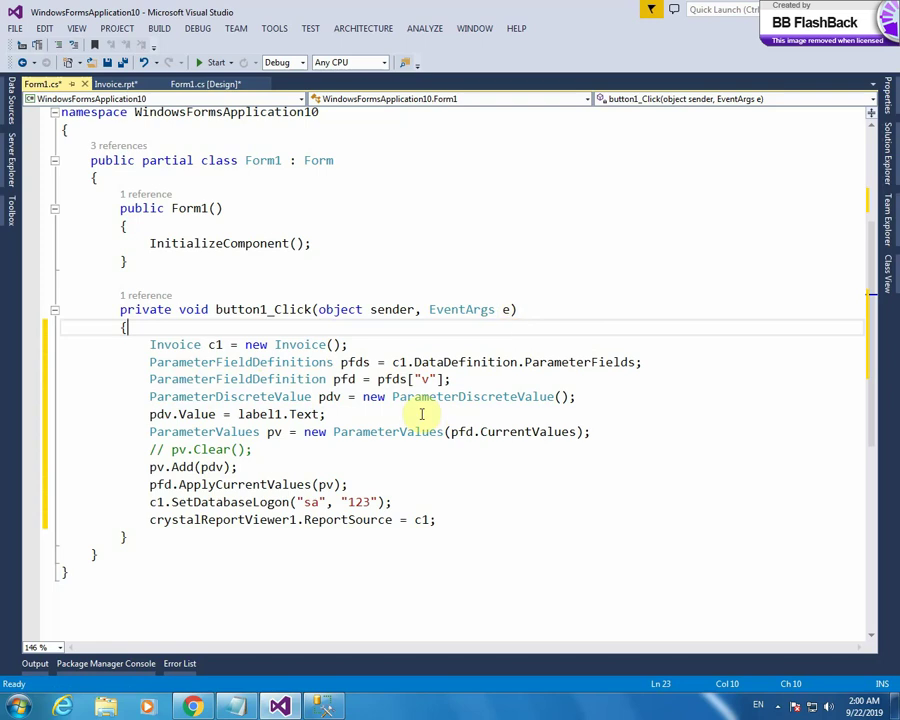
# Step: Change the parameter name in the pfds lookup of button1_Click to "f"
pyautogui.click(430, 379)
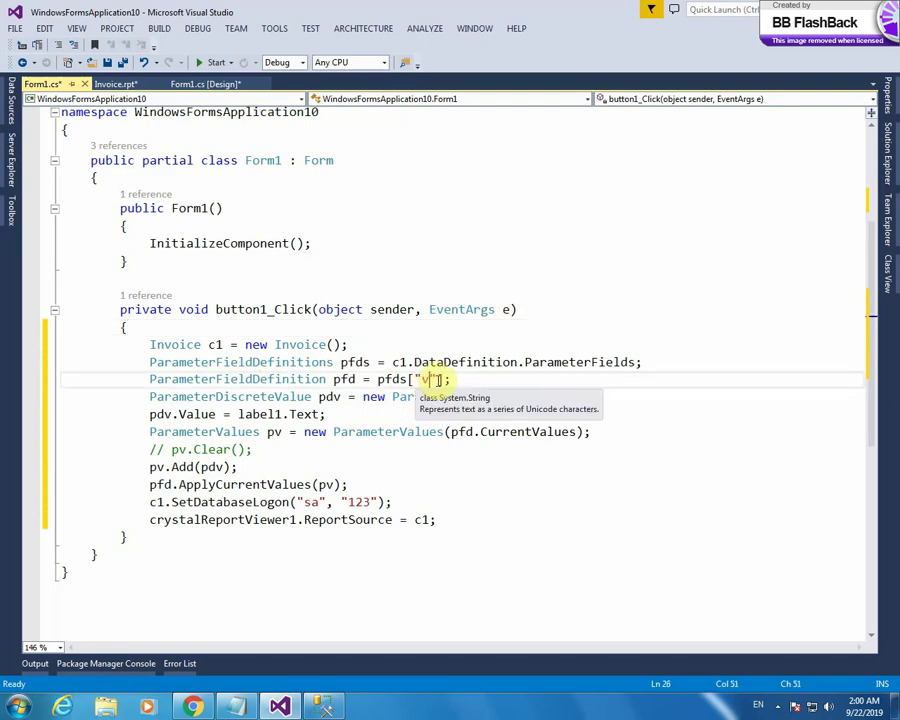
pyautogui.press('BackSpace')
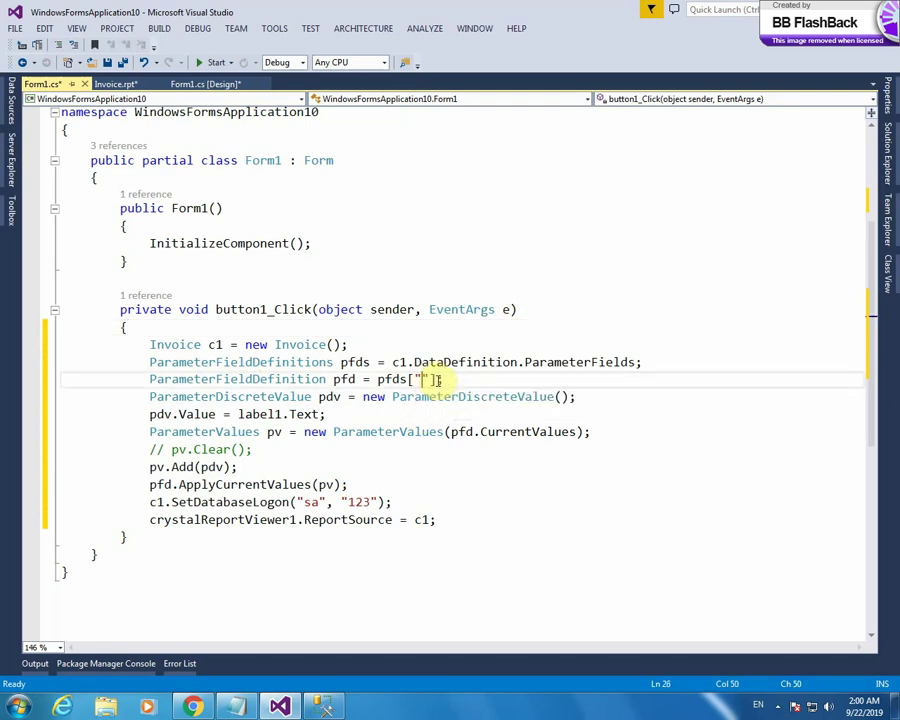
pyautogui.click(340, 362)
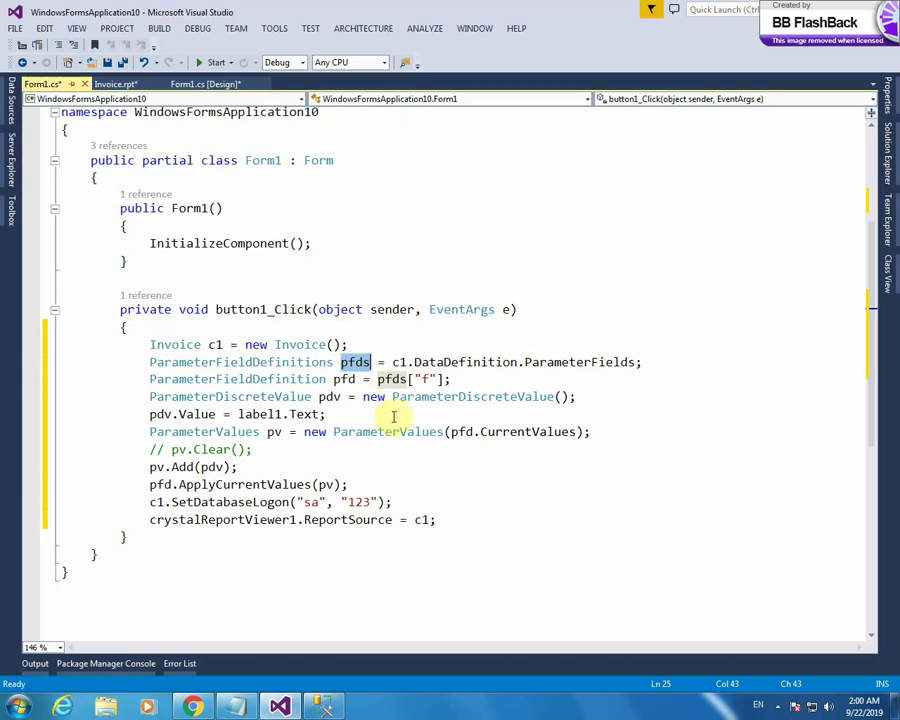
pyautogui.click(427, 379)
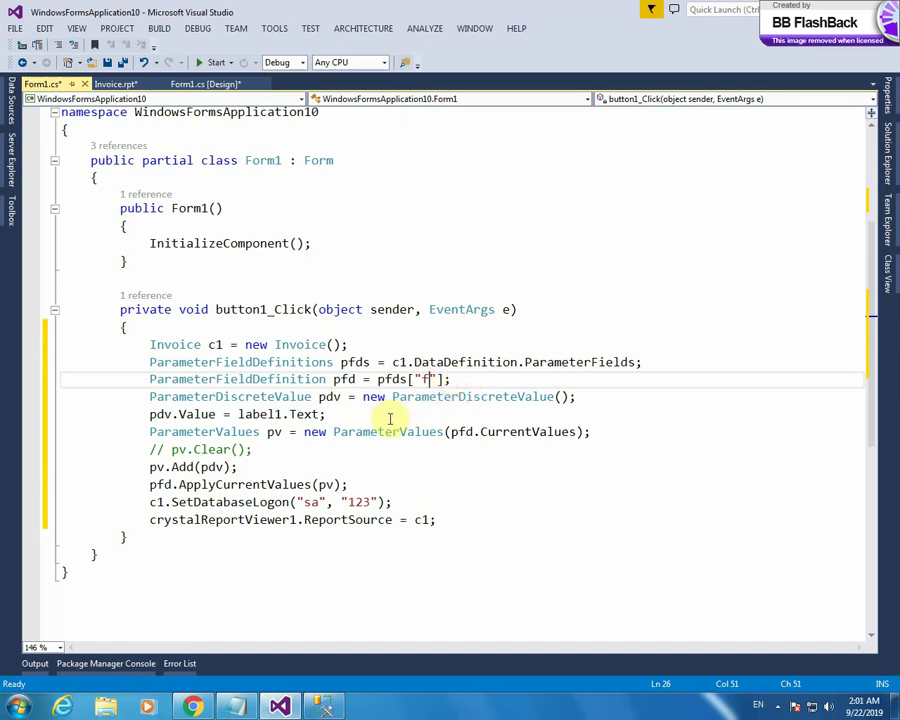
# Step: Refresh the Invoice report preview with a prompt for new parameter values, enter 3 for f, and cancel the refresh
pyautogui.click(118, 84)
pyautogui.click(300, 645)
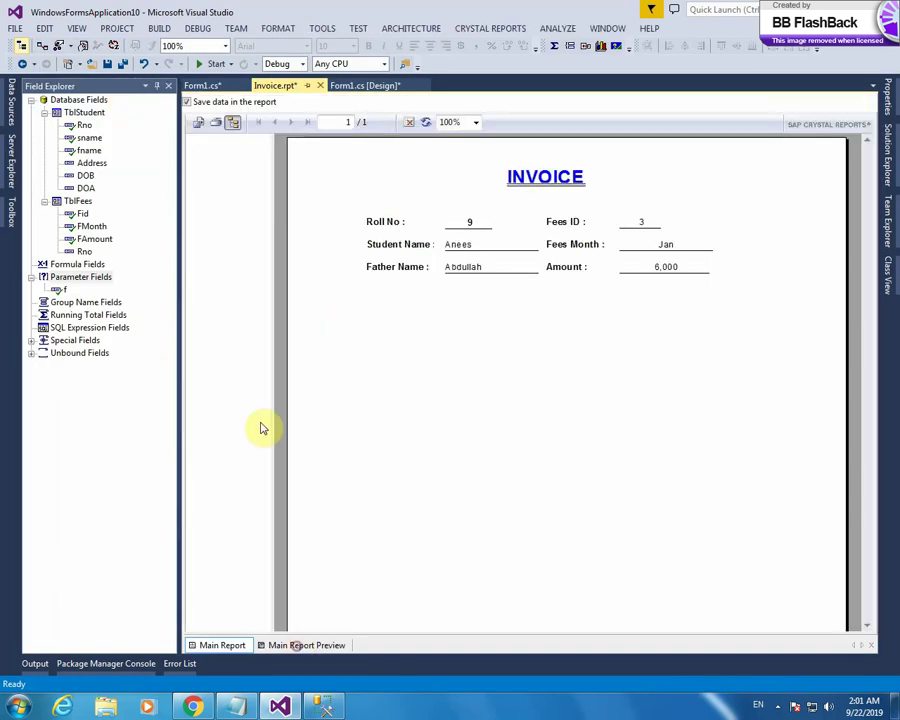
pyautogui.click(425, 122)
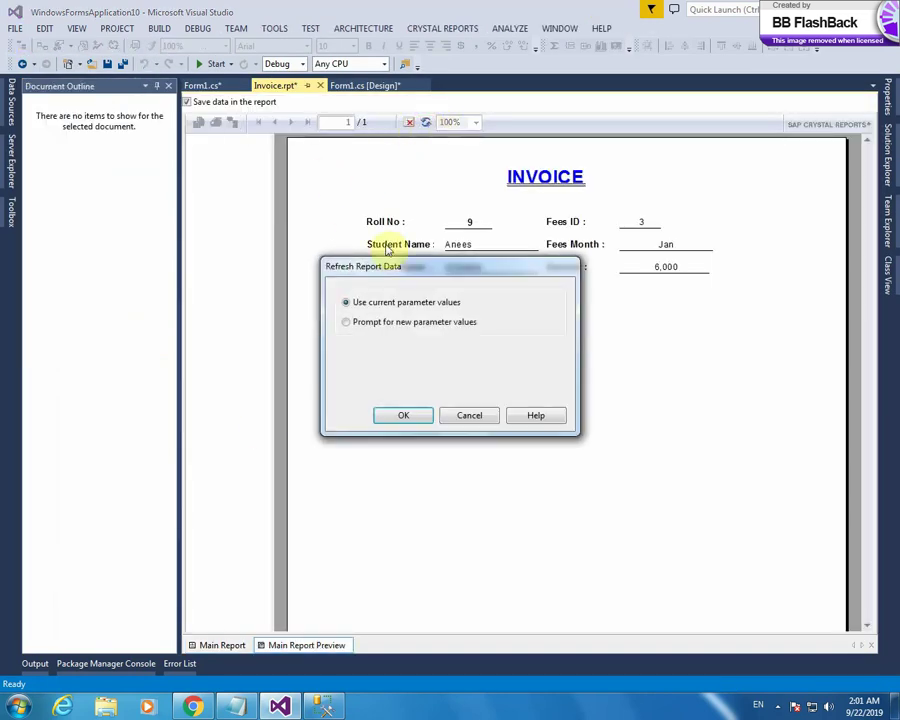
pyautogui.click(362, 331)
pyautogui.click(396, 412)
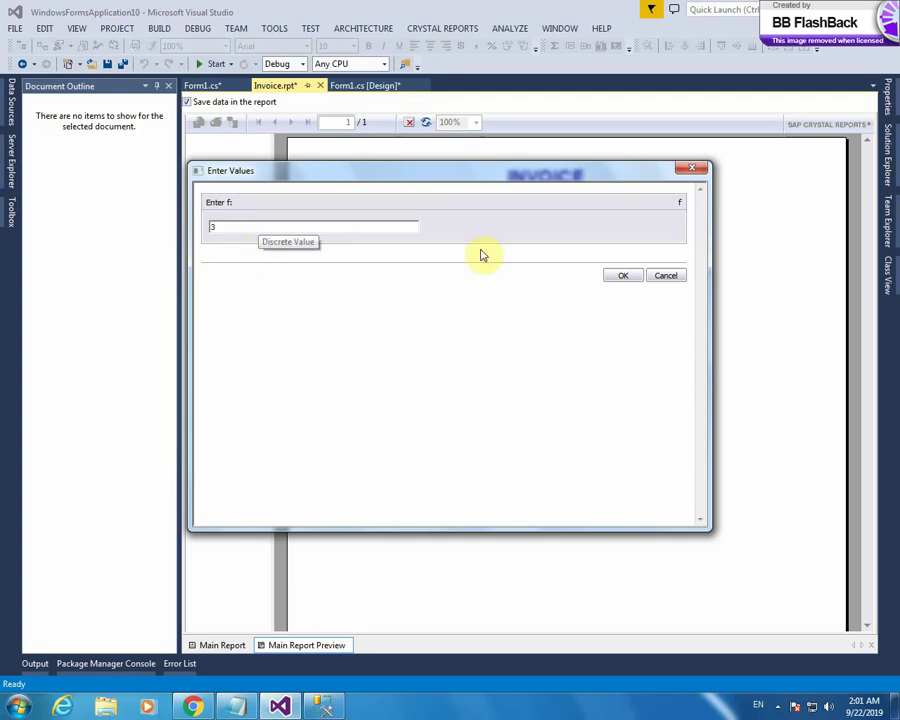
pyautogui.click(665, 275)
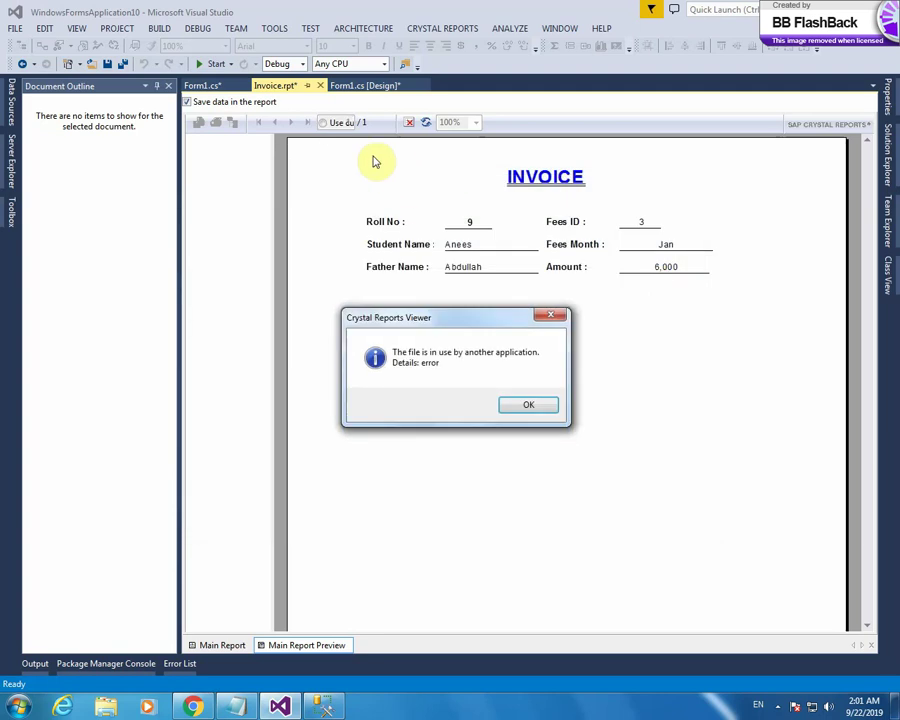
pyautogui.click(515, 405)
pyautogui.click(318, 88)
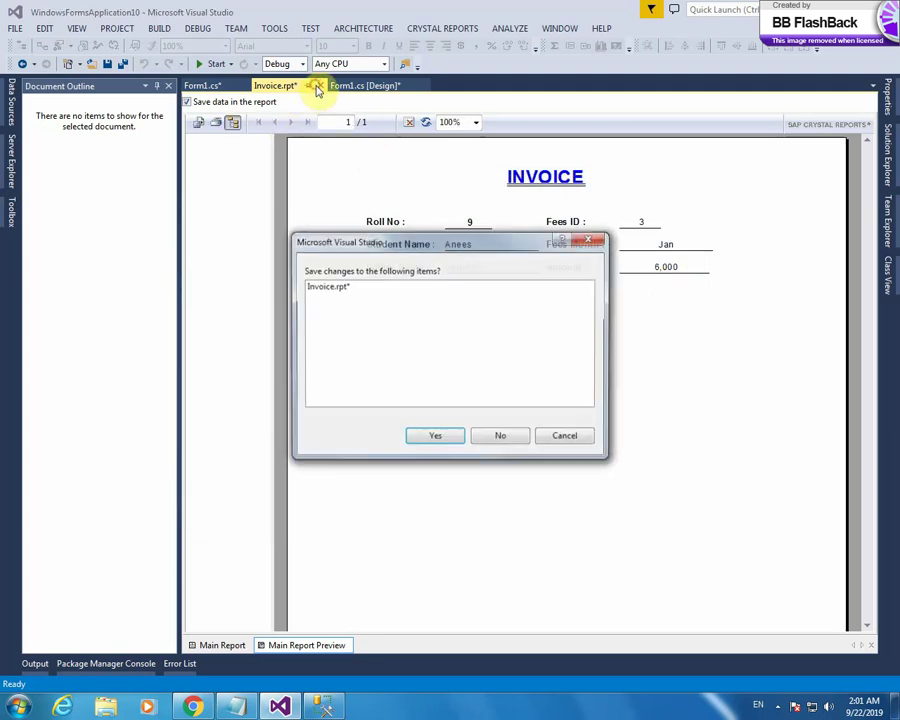
pyautogui.click(568, 438)
pyautogui.click(195, 88)
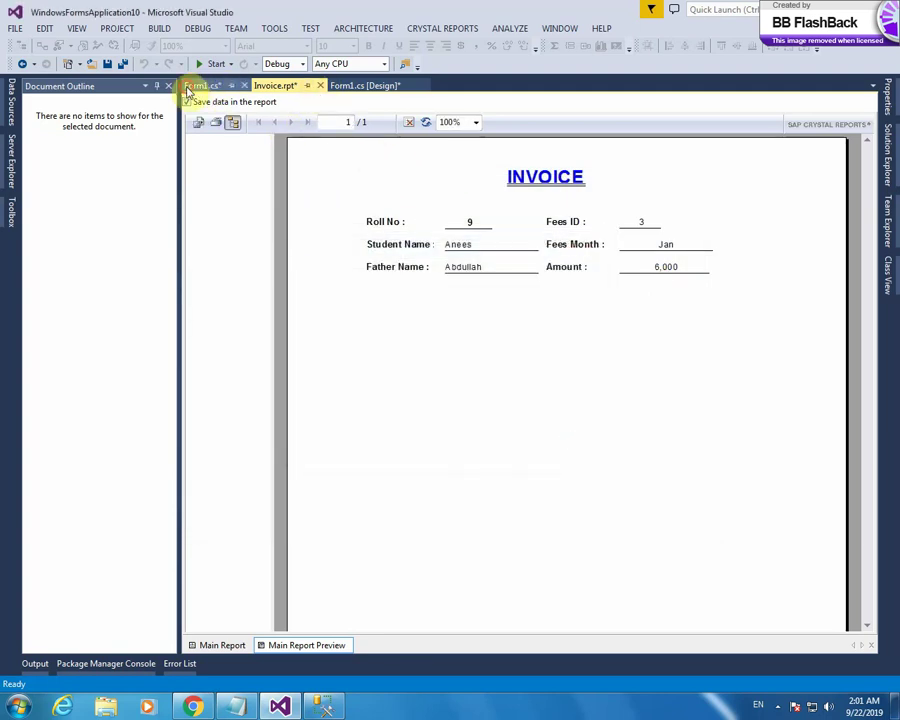
pyautogui.moveTo(206, 96); pyautogui.dragTo(243, 146)
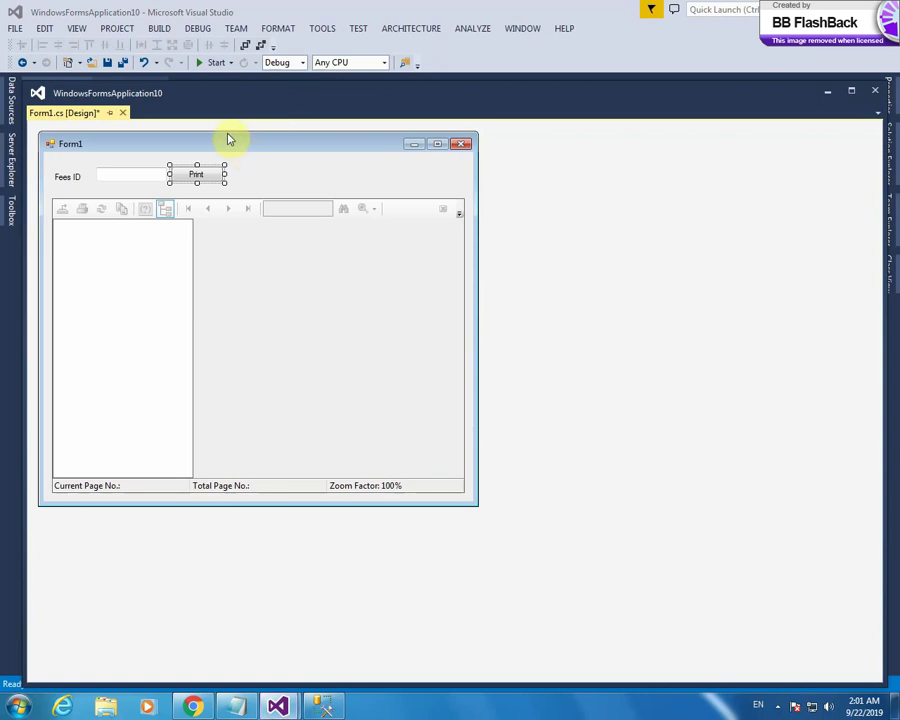
pyautogui.click(211, 135)
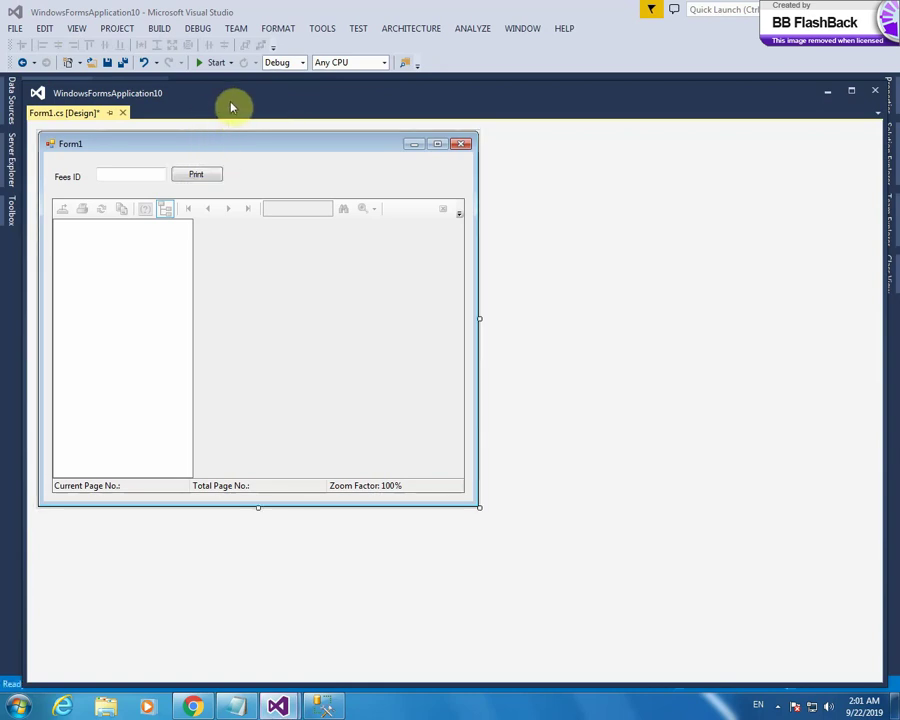
pyautogui.moveTo(66, 114); pyautogui.dragTo(168, 95)
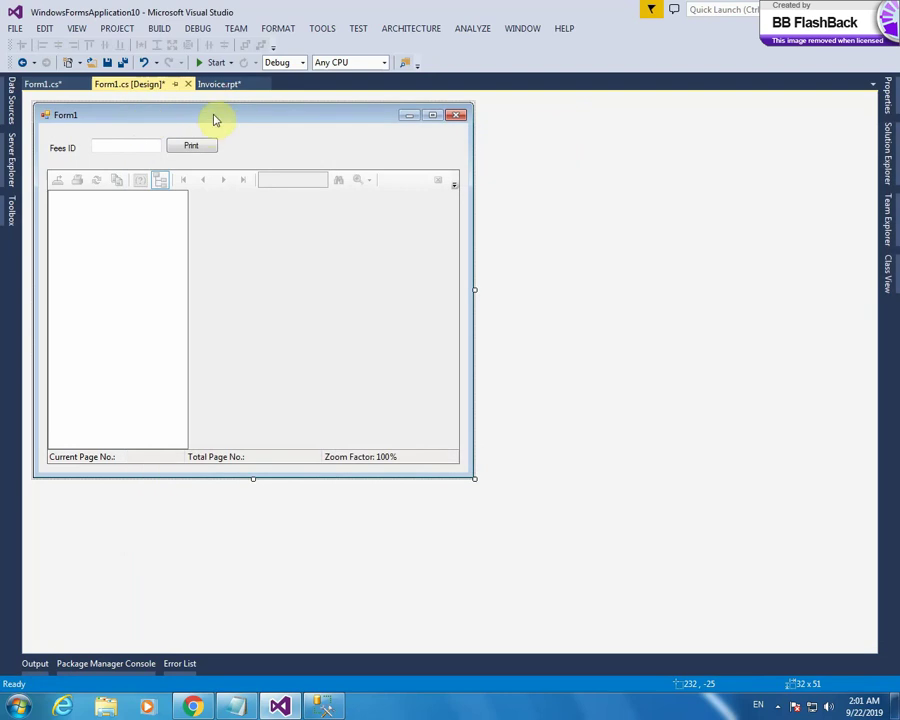
# Step: In button1_Click of Form1.cs, replace label1.Text with textBox1 .Text as the value assigned to pdv.Value
pyautogui.click(36, 84)
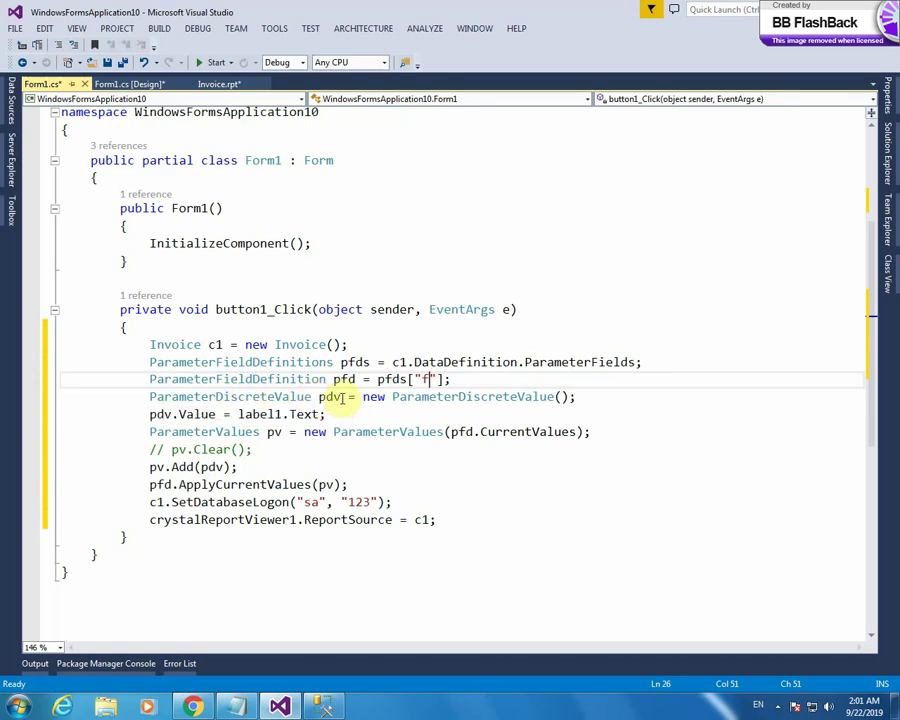
pyautogui.click(337, 398)
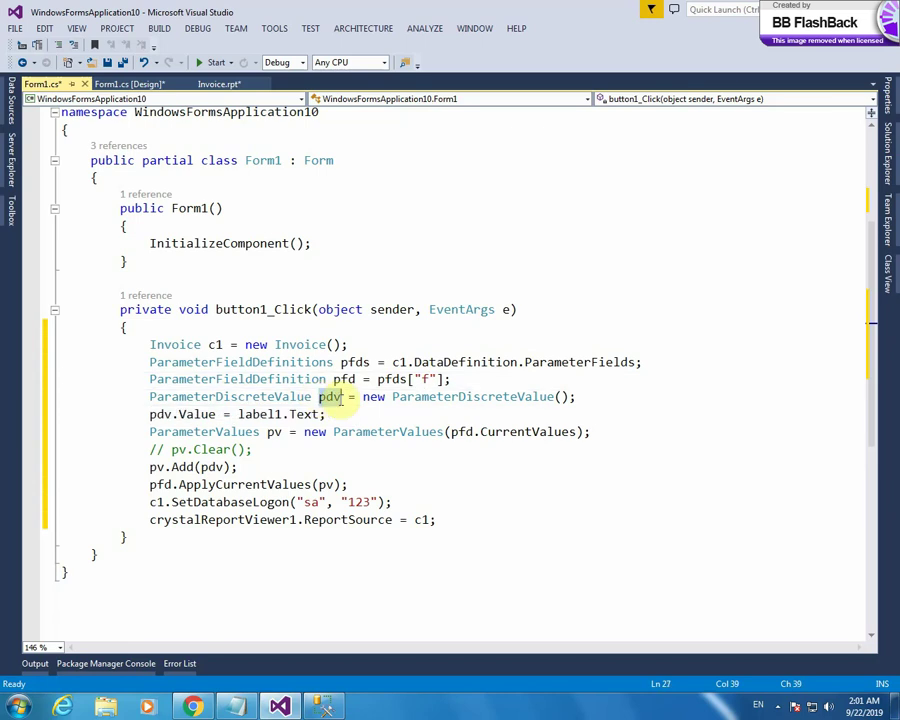
pyautogui.press('Down')
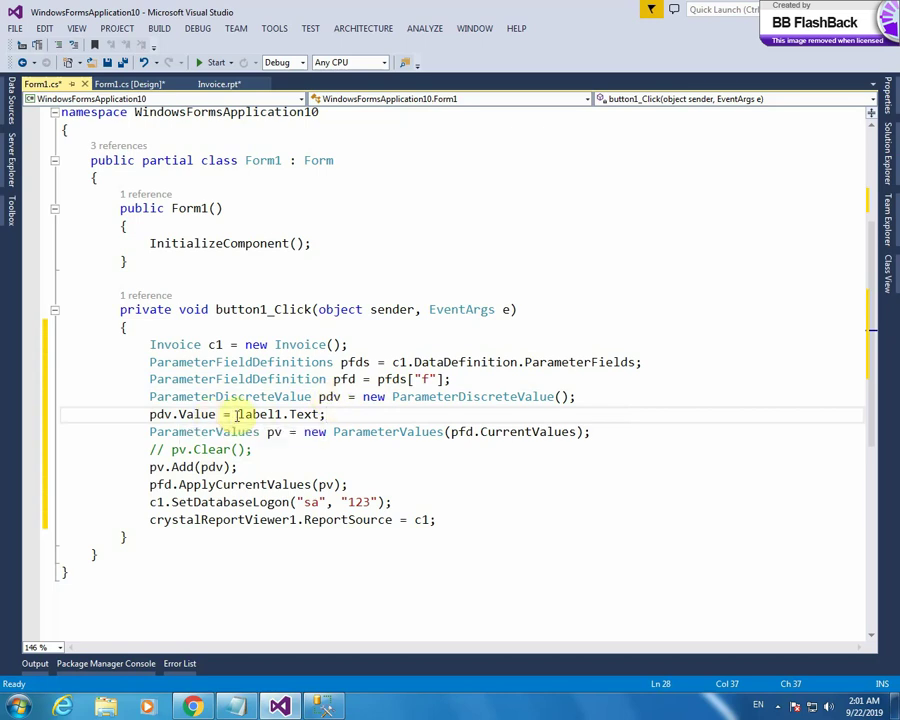
pyautogui.moveTo(238, 414); pyautogui.dragTo(313, 415)
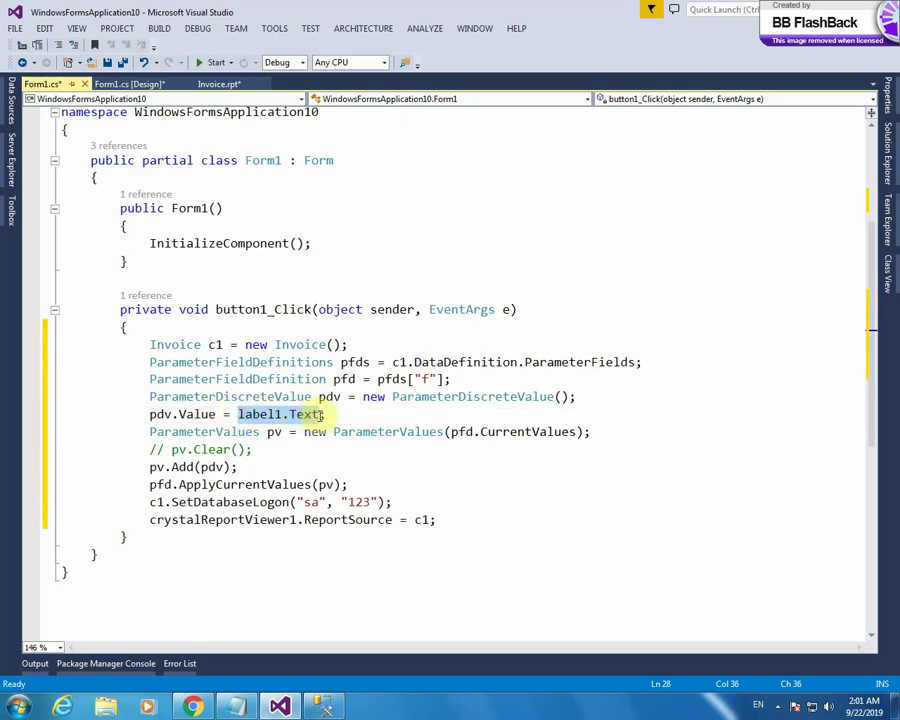
pyautogui.press('BackSpace')
pyautogui.write('textBox1 ')
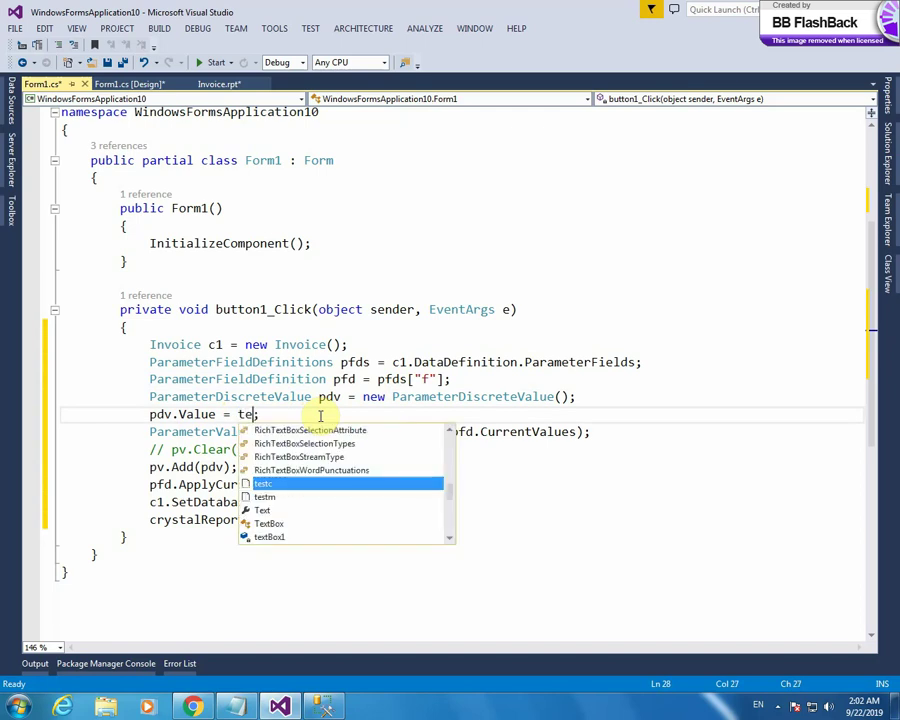
pyautogui.write('.Text')
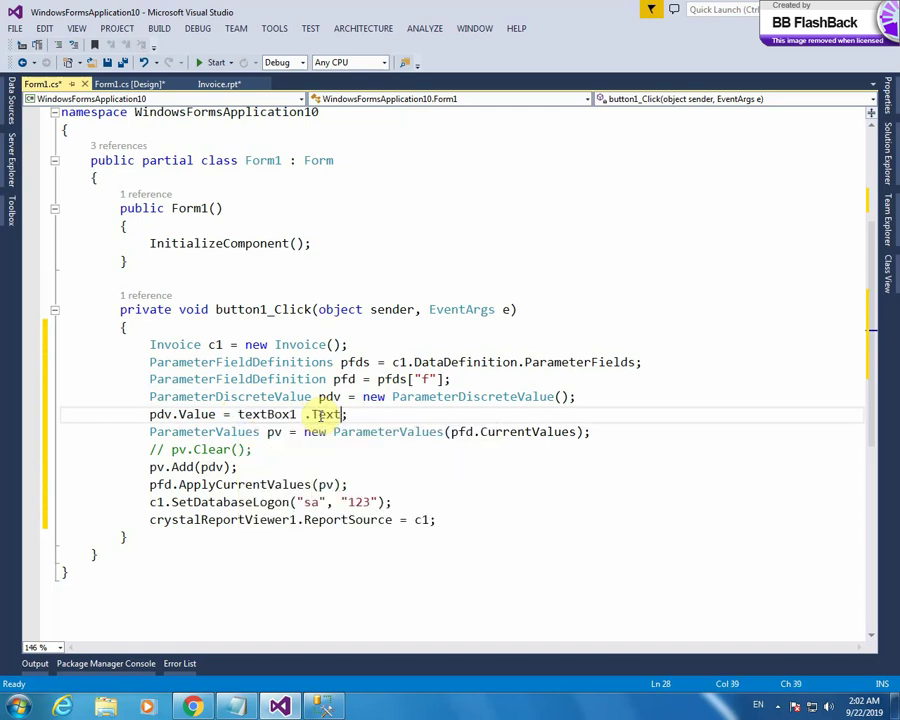
pyautogui.click(413, 449)
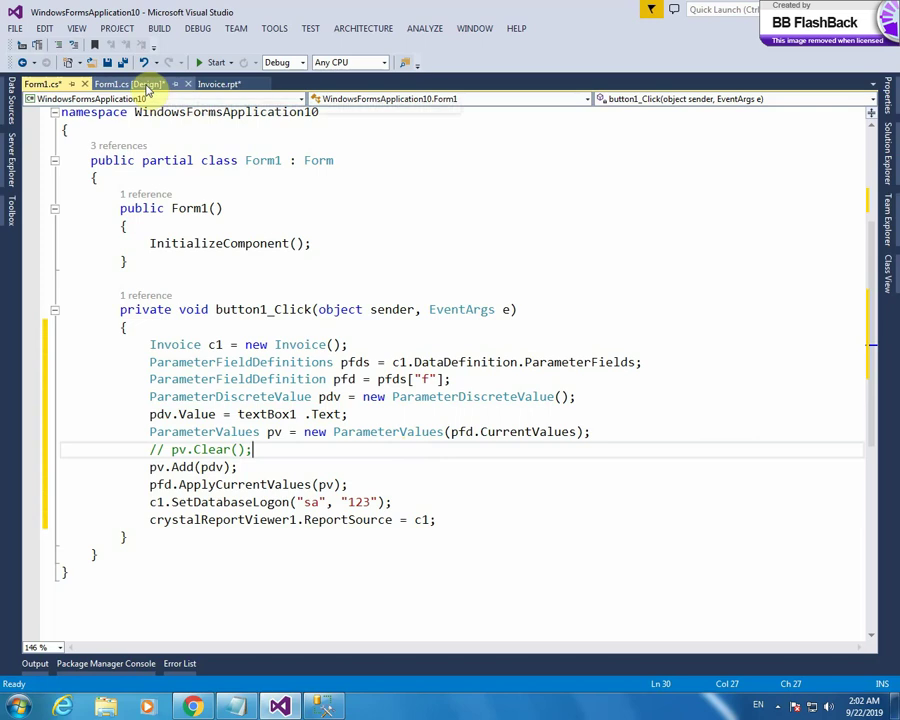
pyautogui.click(218, 84)
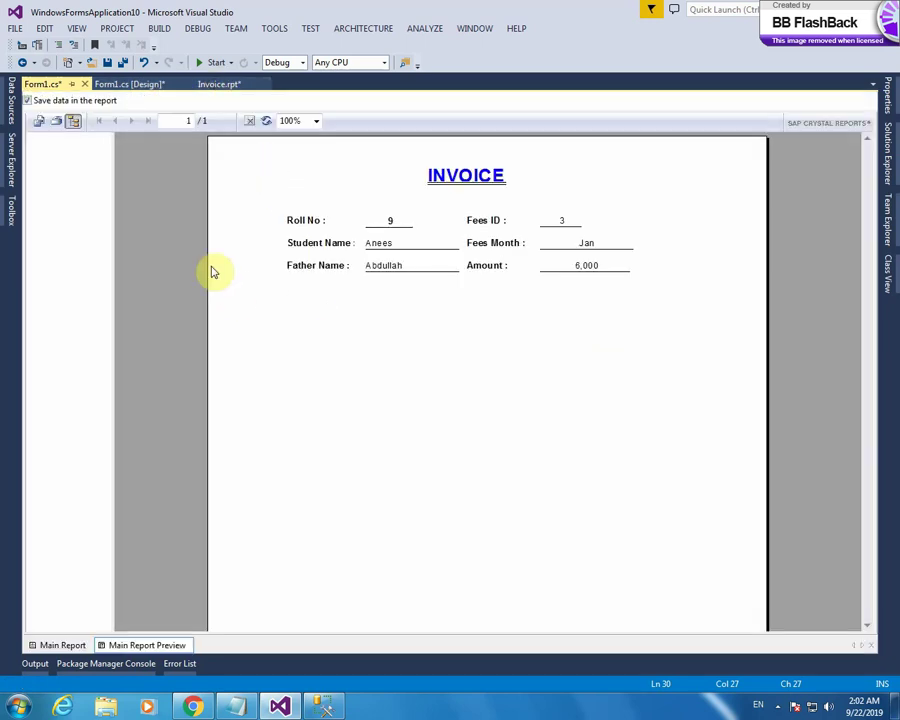
pyautogui.hotkey('ctrl', 'Tab')
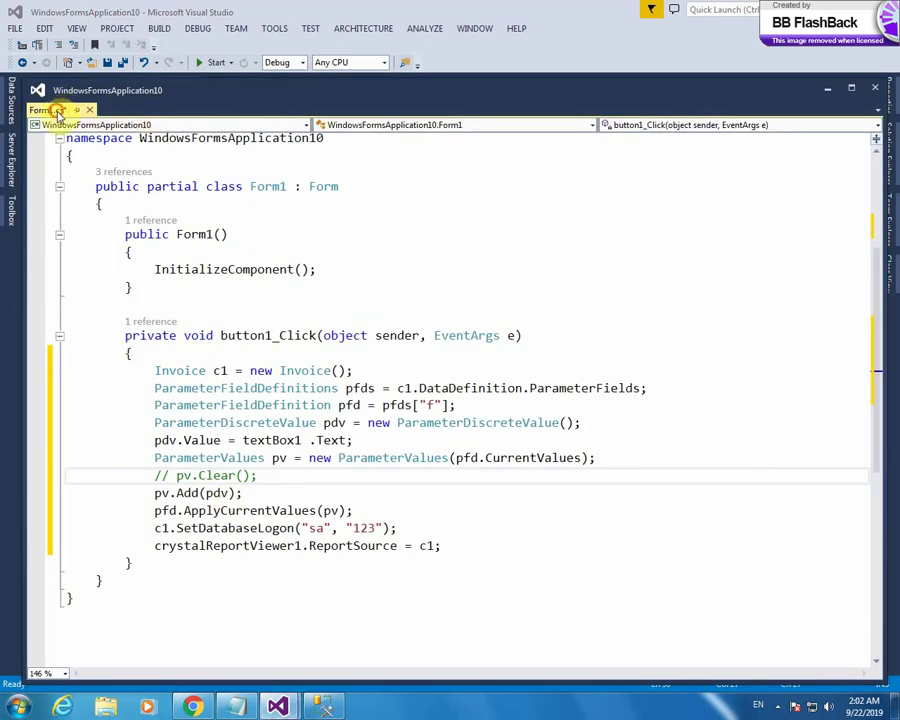
pyautogui.moveTo(58, 112); pyautogui.dragTo(235, 115)
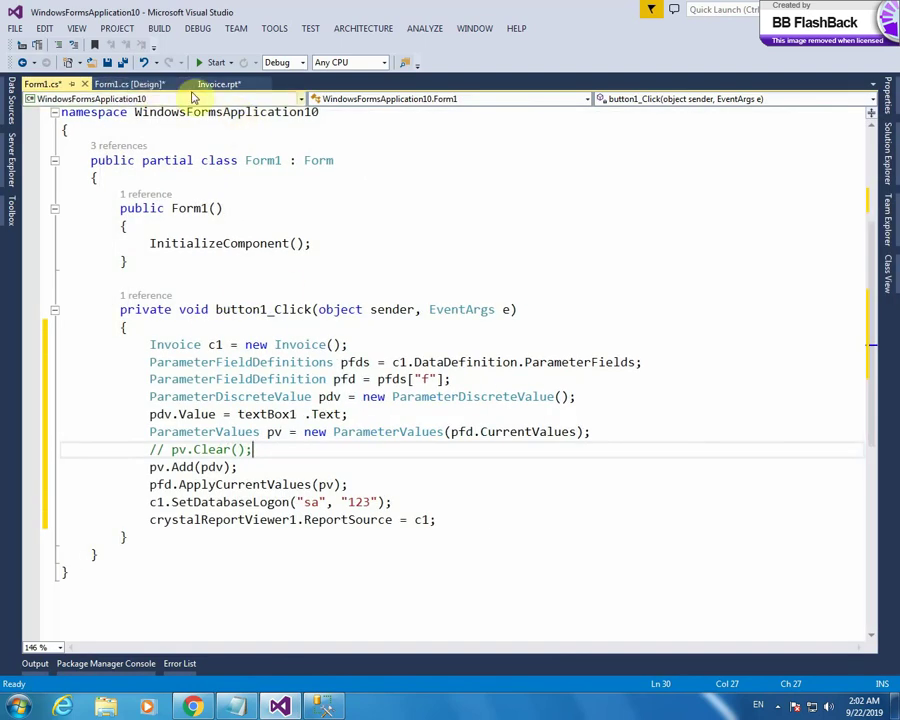
pyautogui.click(218, 85)
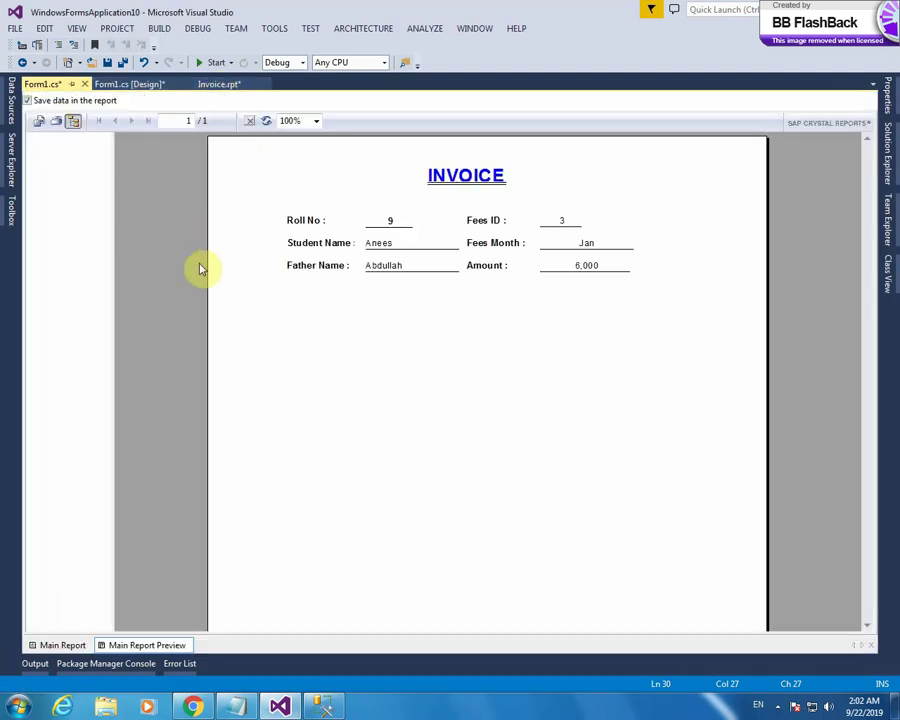
pyautogui.click(43, 84)
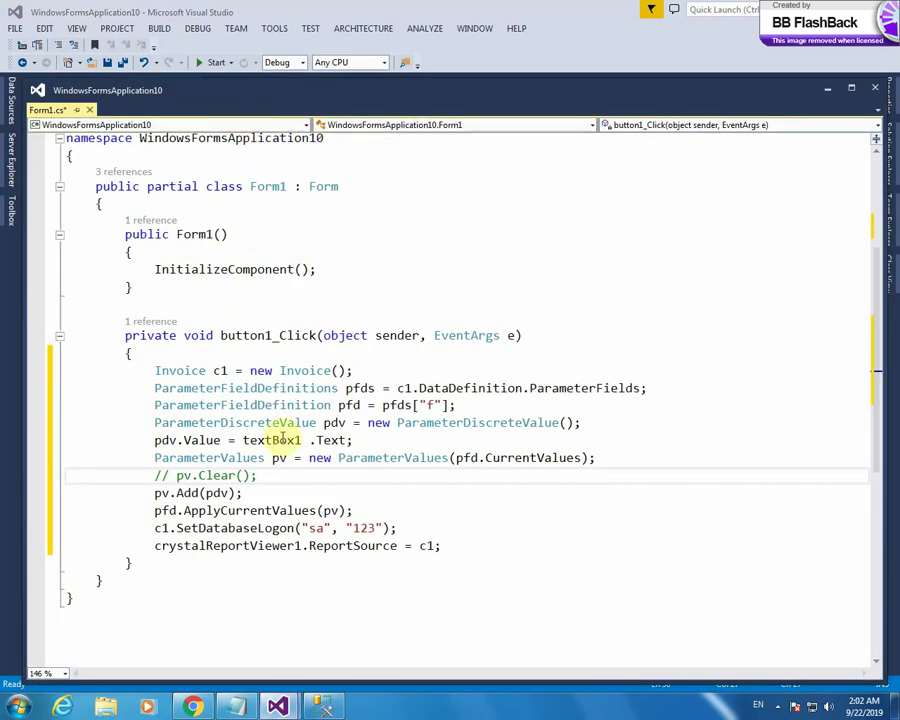
pyautogui.moveTo(50, 108); pyautogui.dragTo(116, 84)
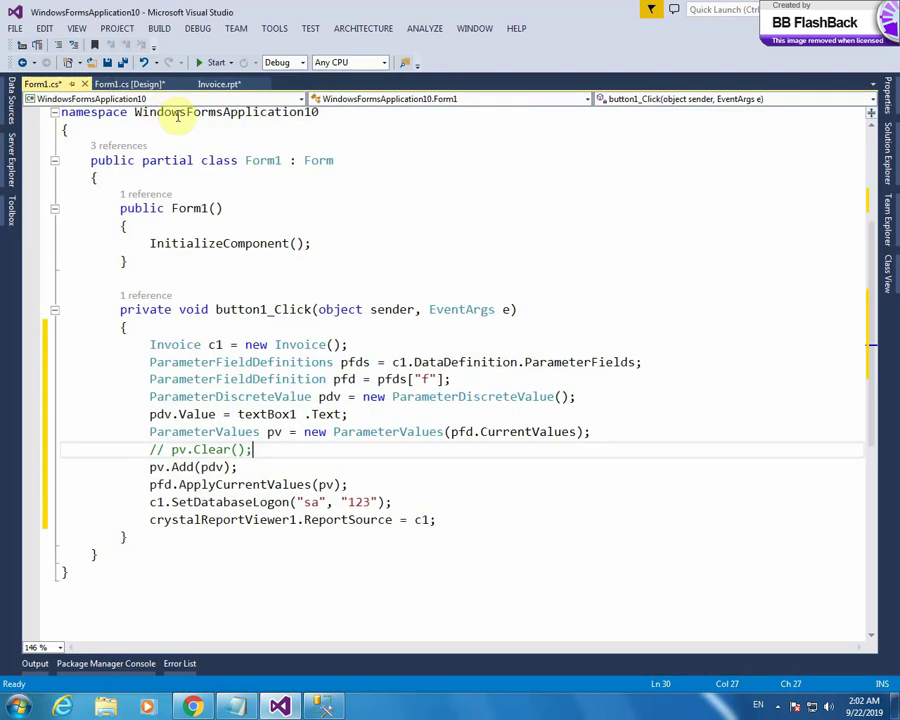
pyautogui.click(501, 211)
pyautogui.click(212, 85)
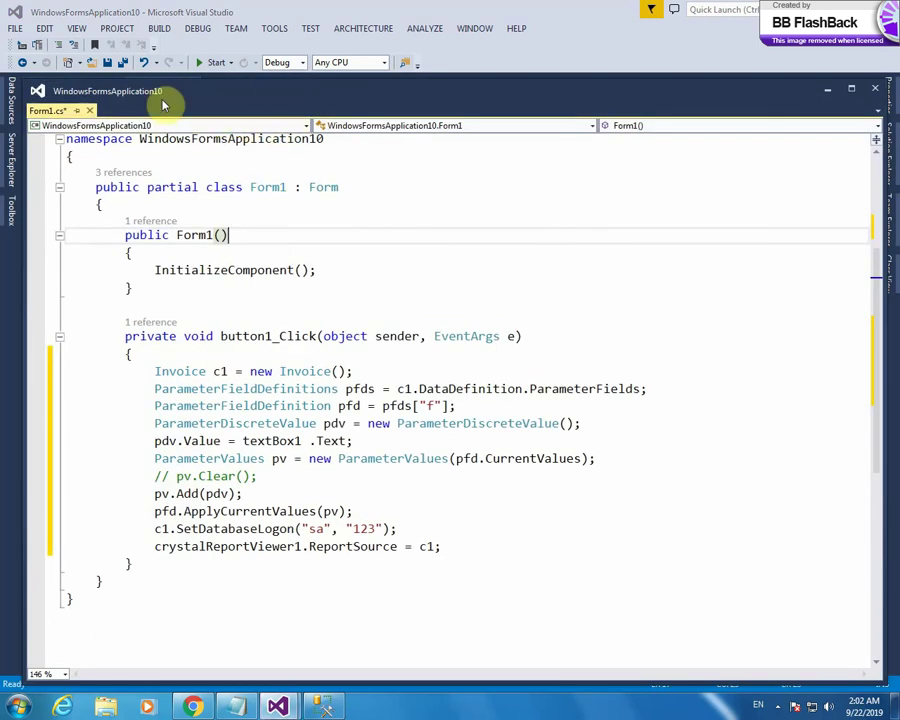
pyautogui.moveTo(60, 110); pyautogui.dragTo(125, 84)
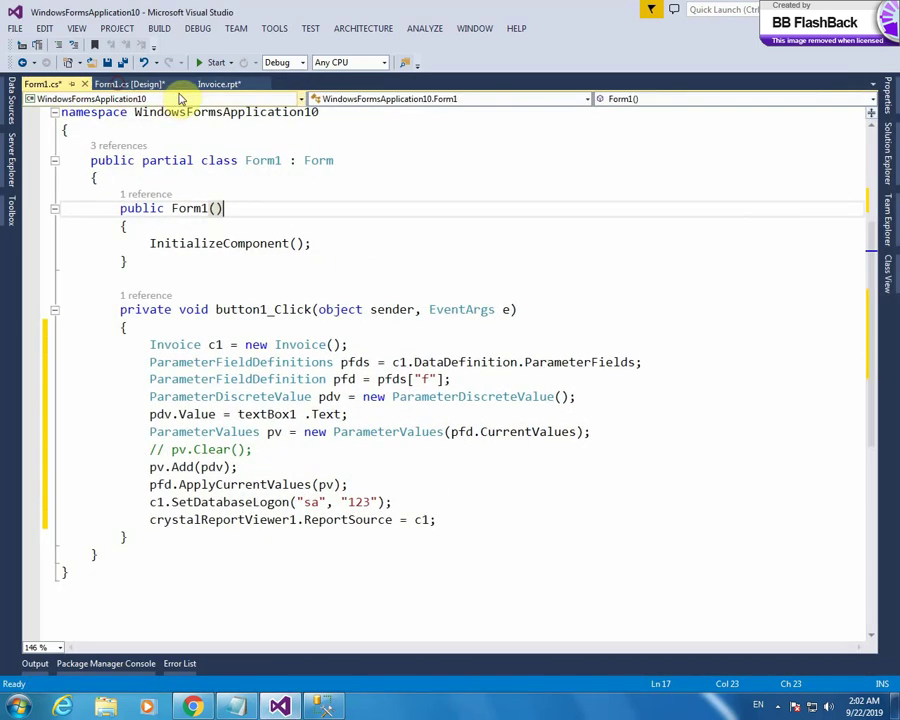
# Step: Review the Invoice preview's prompt for a new f value again, then cancel it without entering anything
pyautogui.click(230, 84)
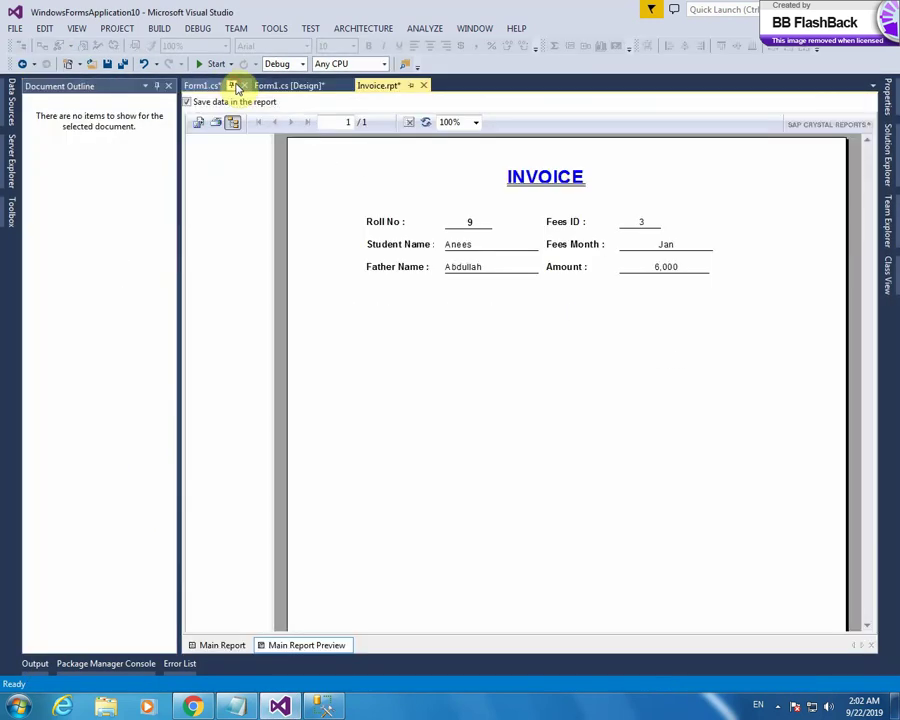
pyautogui.click(426, 122)
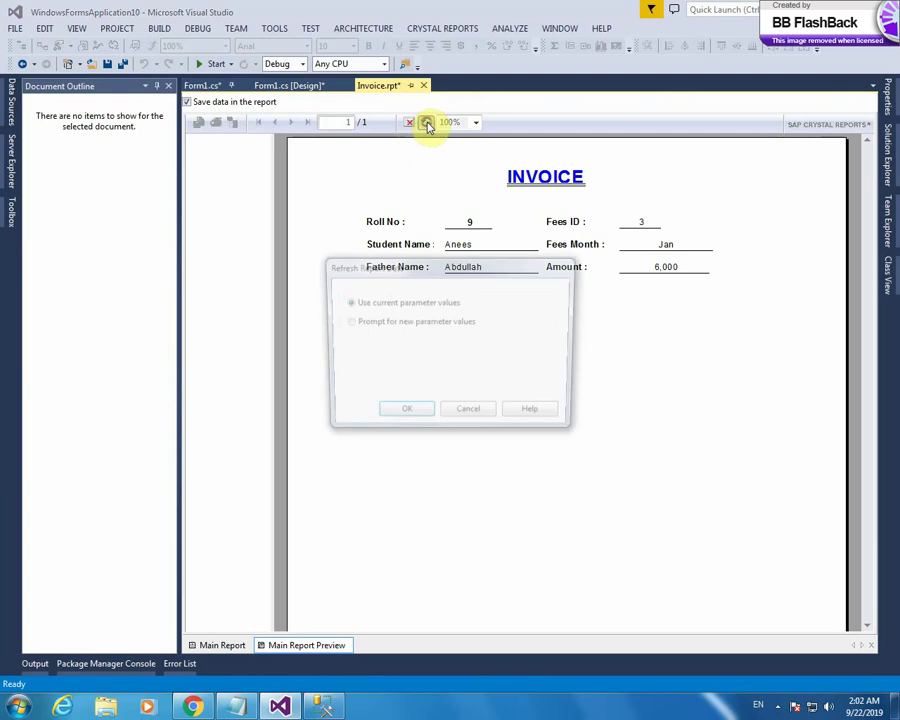
pyautogui.click(382, 321)
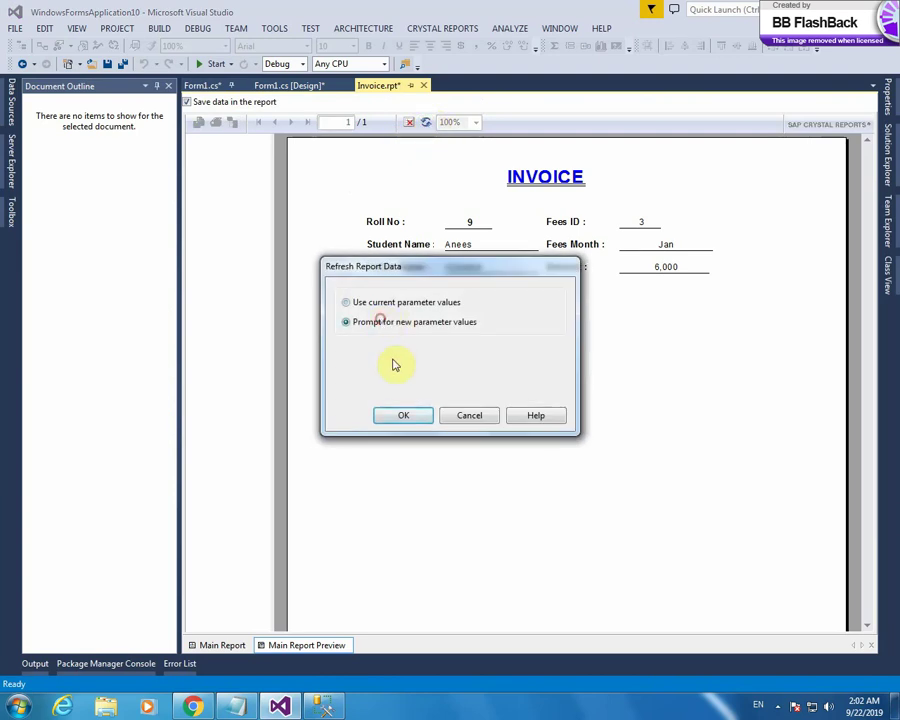
pyautogui.click(402, 414)
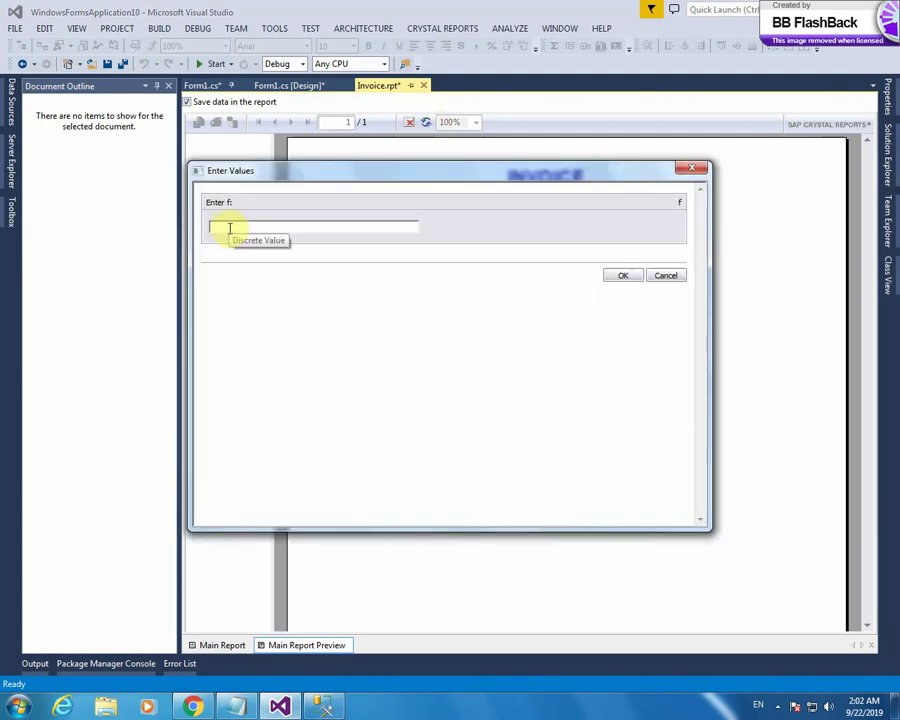
pyautogui.click(666, 276)
pyautogui.click(528, 404)
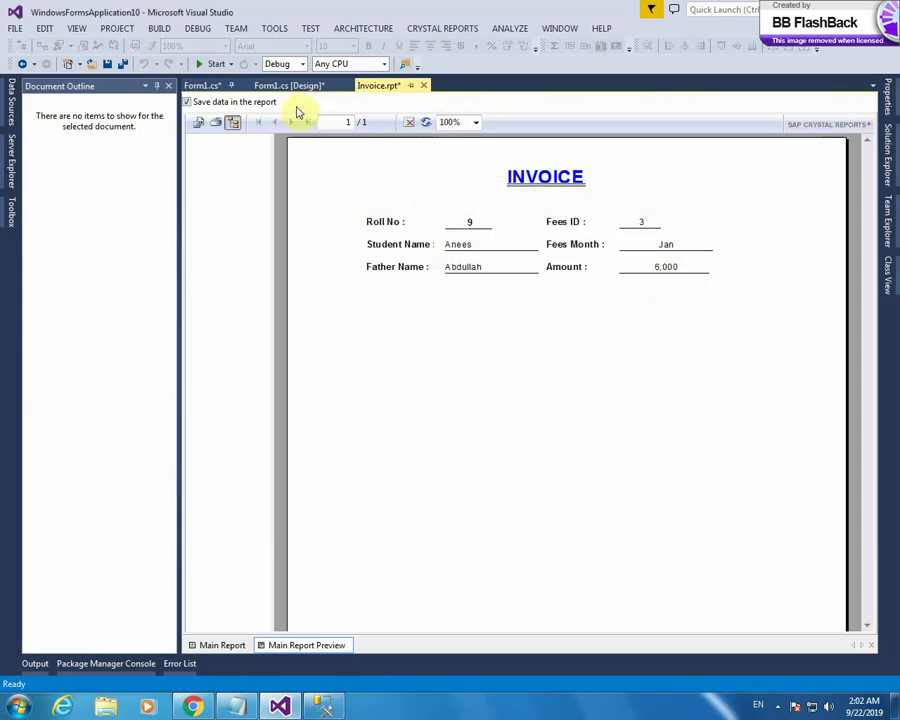
pyautogui.moveTo(204, 88); pyautogui.dragTo(232, 120)
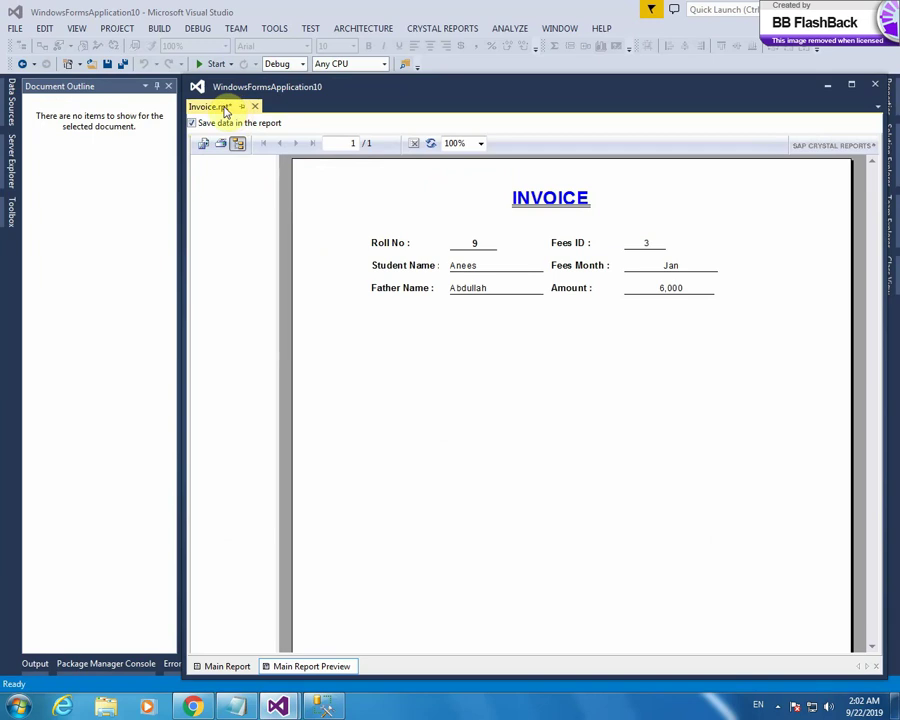